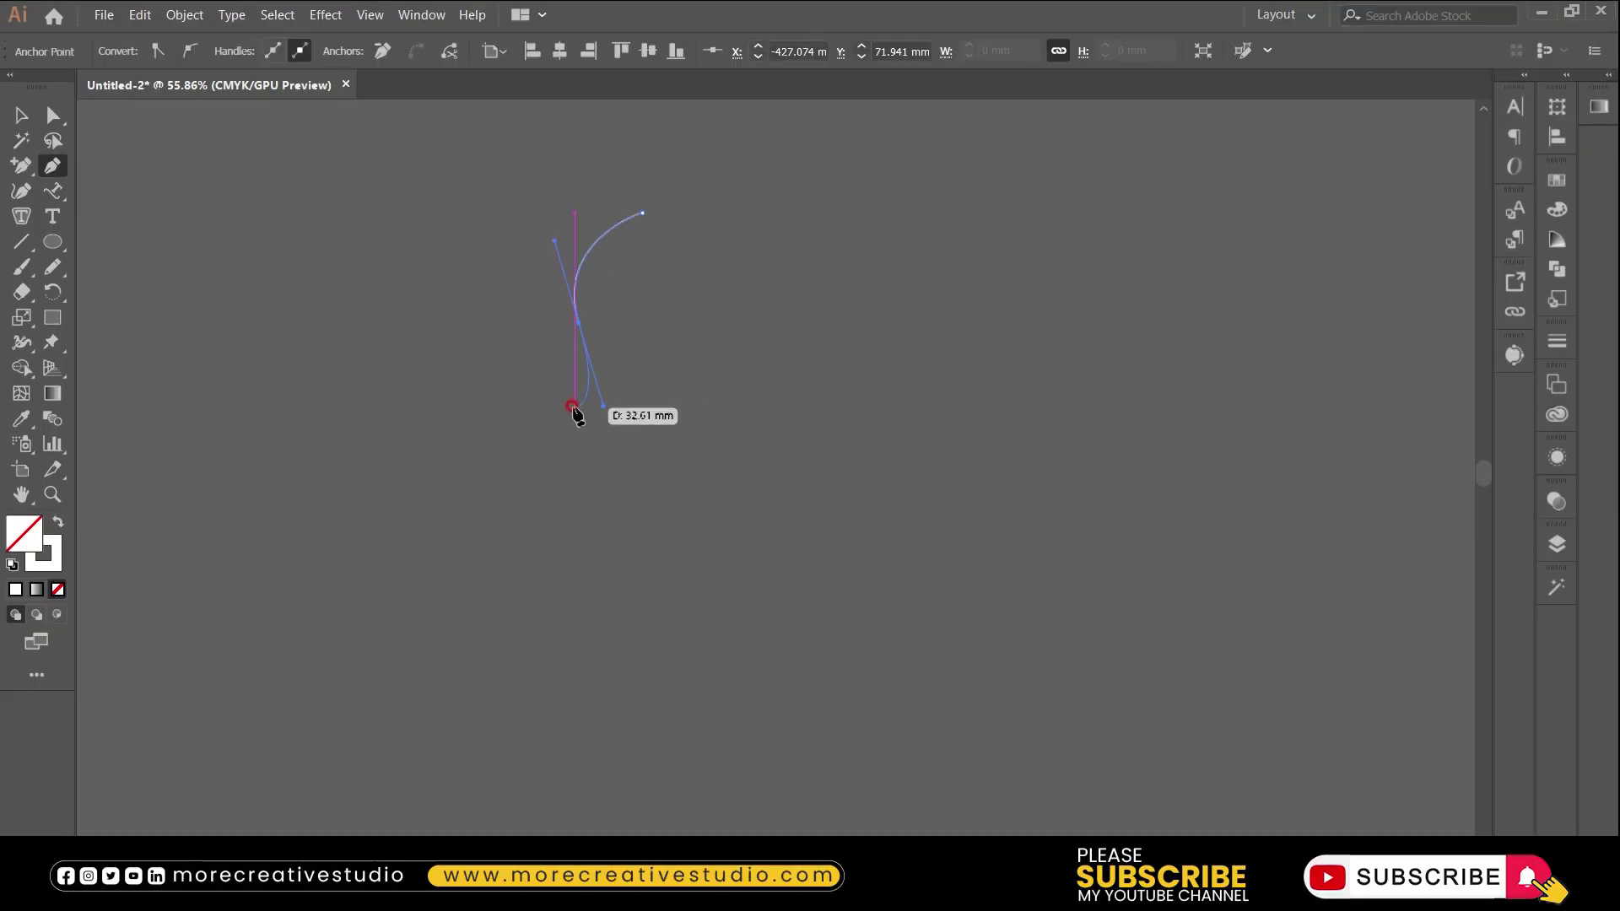
Draw a wavy, curved egg-white outline around the blob with the Pen tool
left_click_drag(574, 414, 572, 424)
left_click_drag(494, 528, 503, 581)
mouse_move(608, 612)
left_mouse_down()
mouse_move(672, 613)
mouse_move(699, 660)
left_mouse_up()
left_click_drag(835, 723, 920, 704)
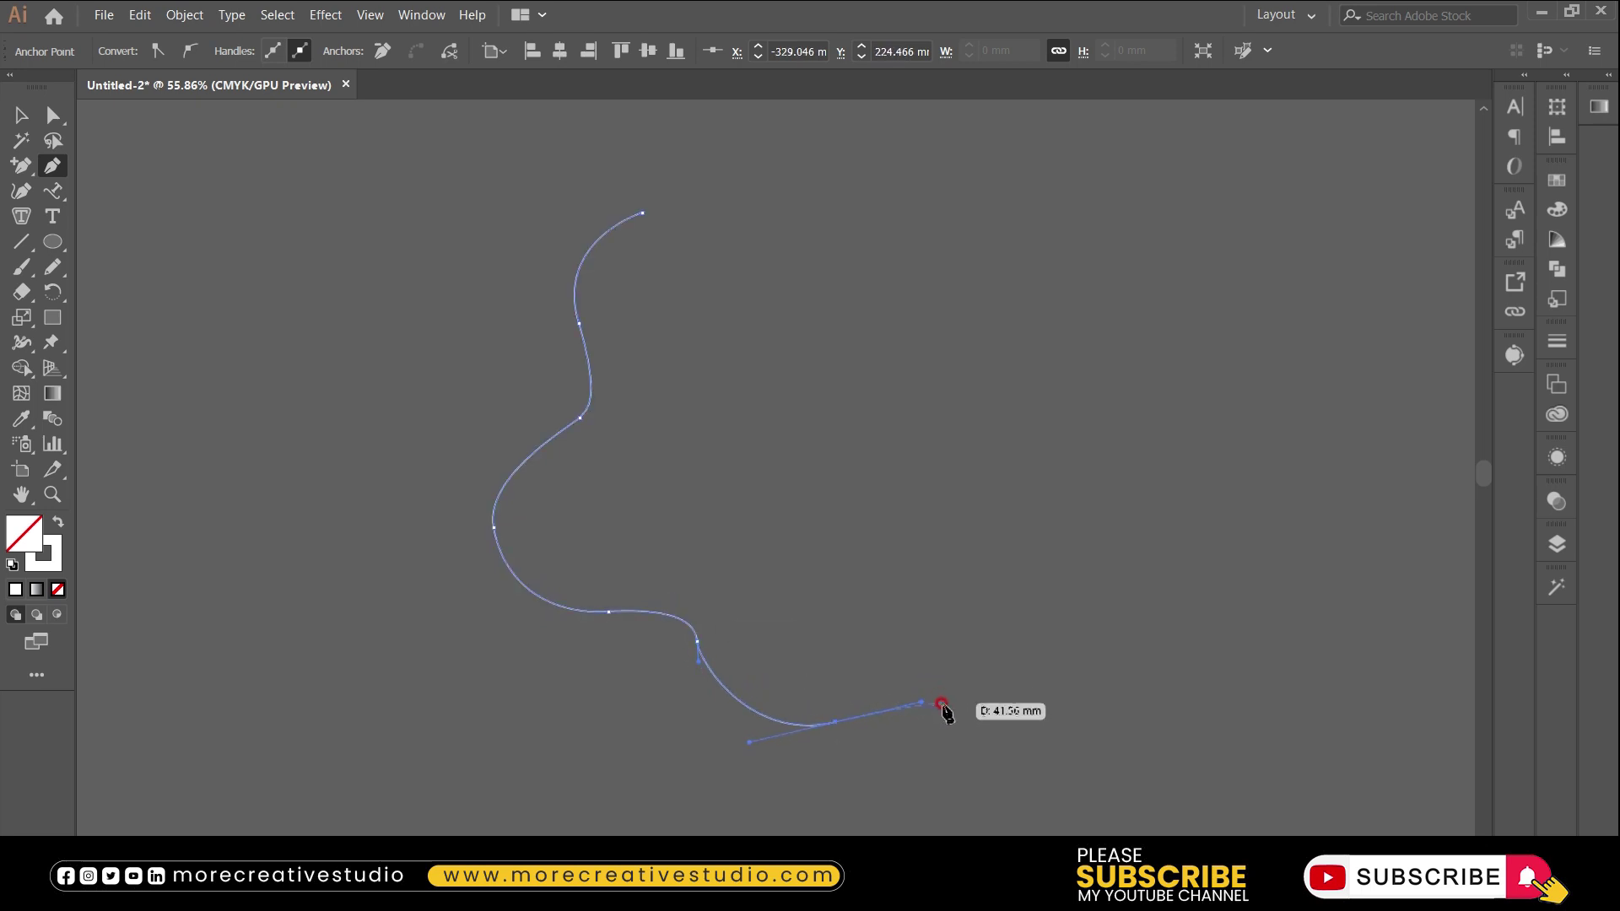
mouse_move(999, 614)
left_mouse_down()
mouse_move(1041, 629)
mouse_move(1132, 568)
left_mouse_up()
left_click_drag(1111, 498, 1082, 472)
left_click_drag(1137, 383, 1202, 351)
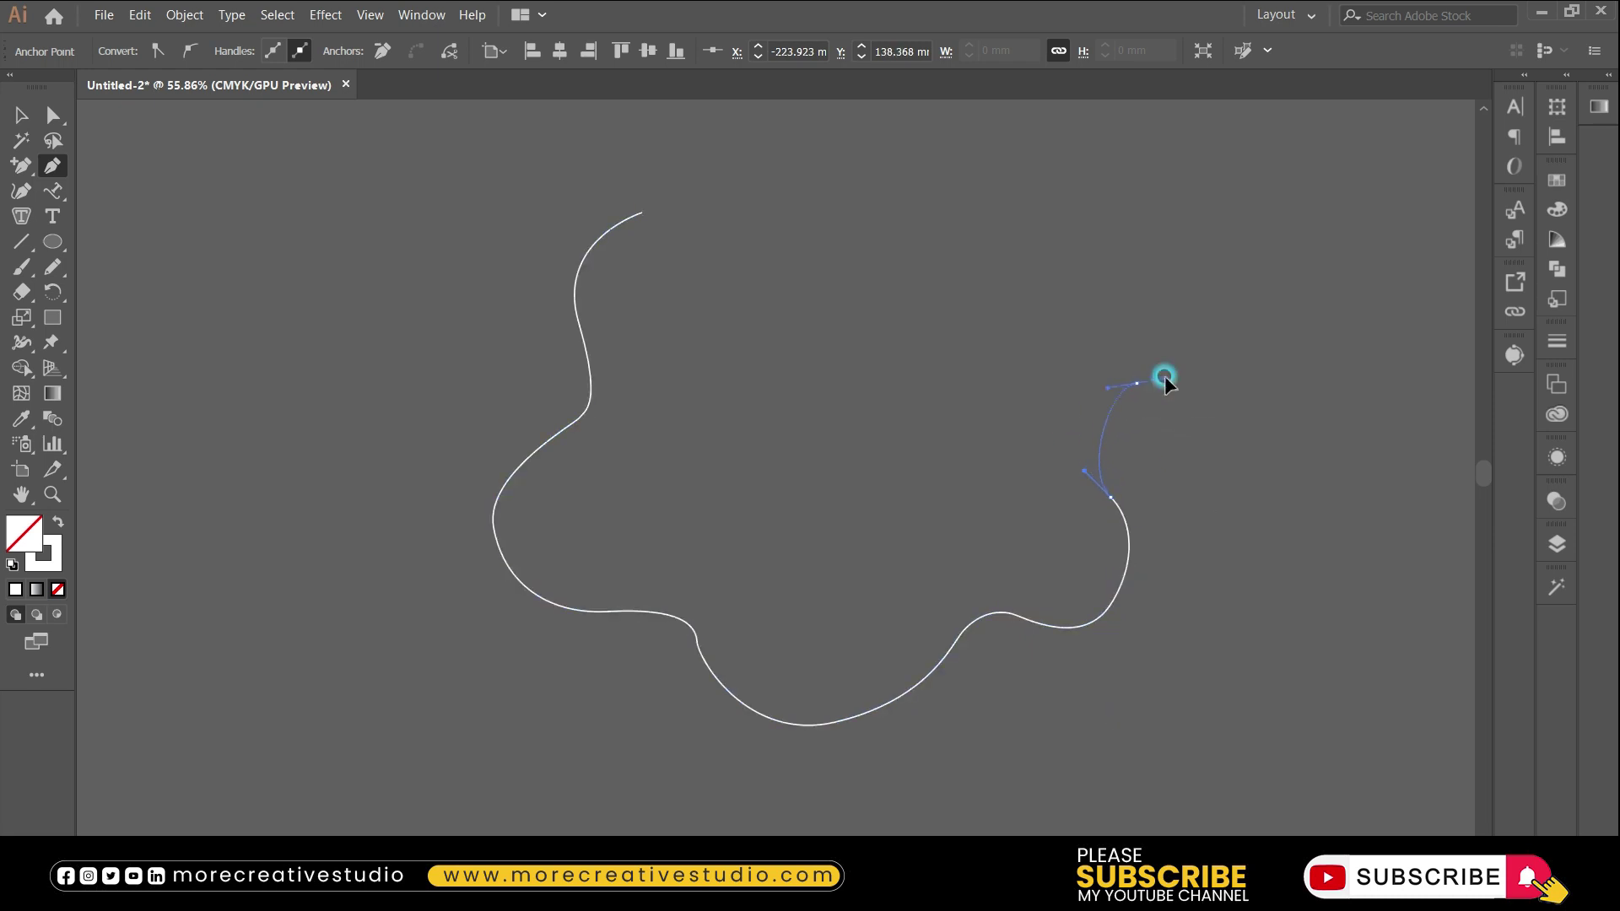
mouse_move(948, 202)
left_mouse_down()
mouse_move(798, 302)
mouse_move(746, 186)
left_mouse_up()
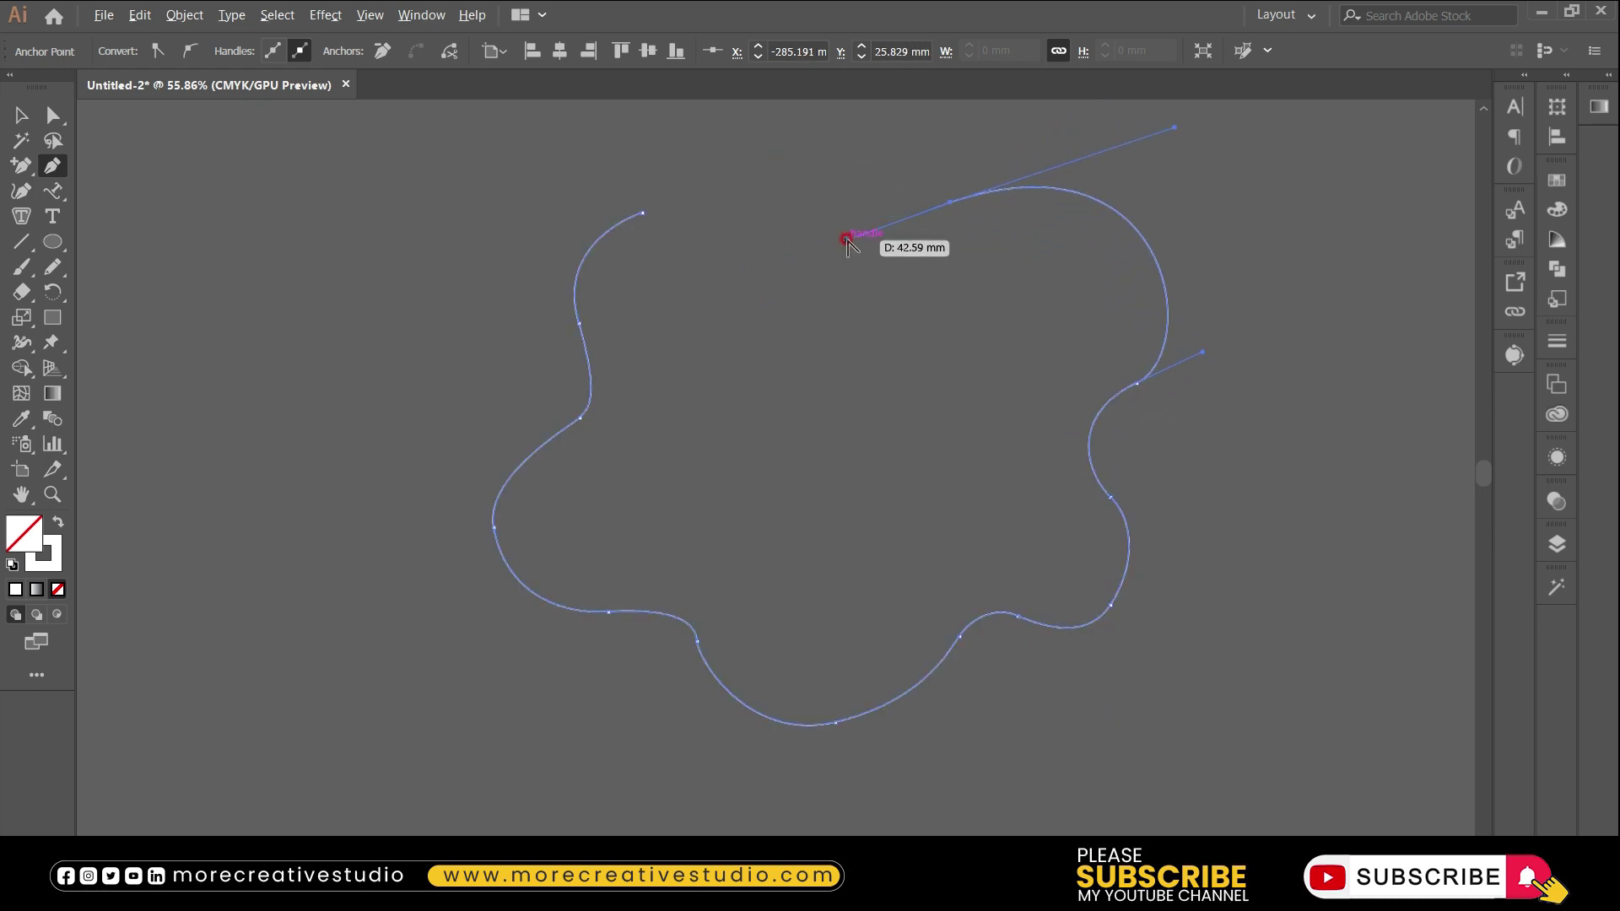
Close the outline at its start and make it a solid white fill with no stroke
left_click(828, 188)
left_click_drag(643, 212, 608, 271)
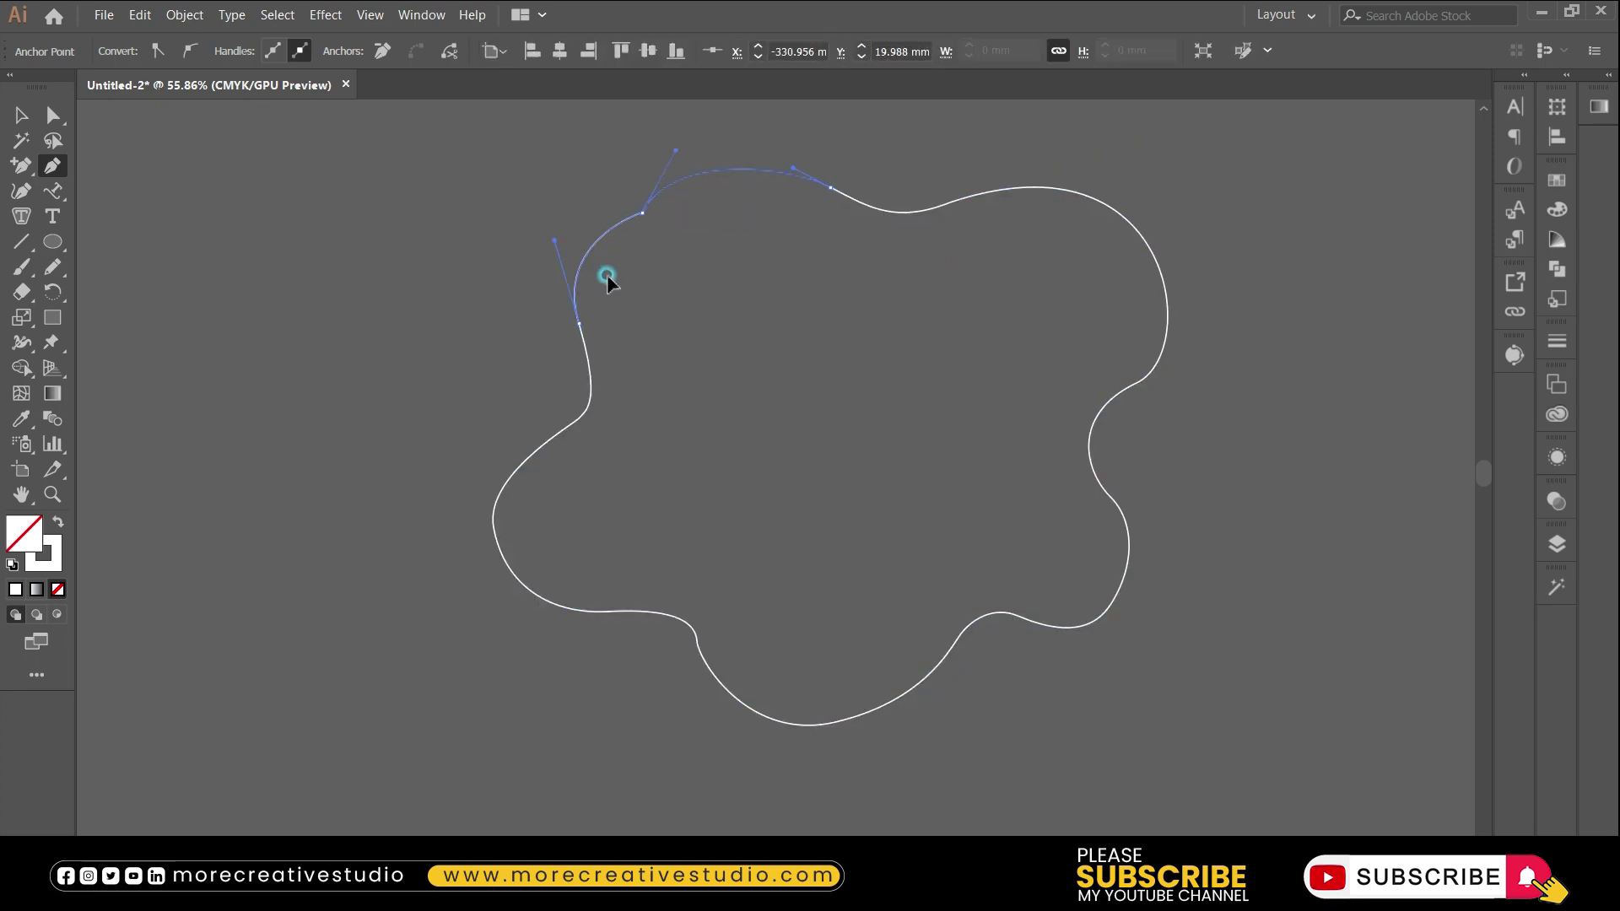
key("v")
key("shift+x")
scroll(814, 459, "down", 1)
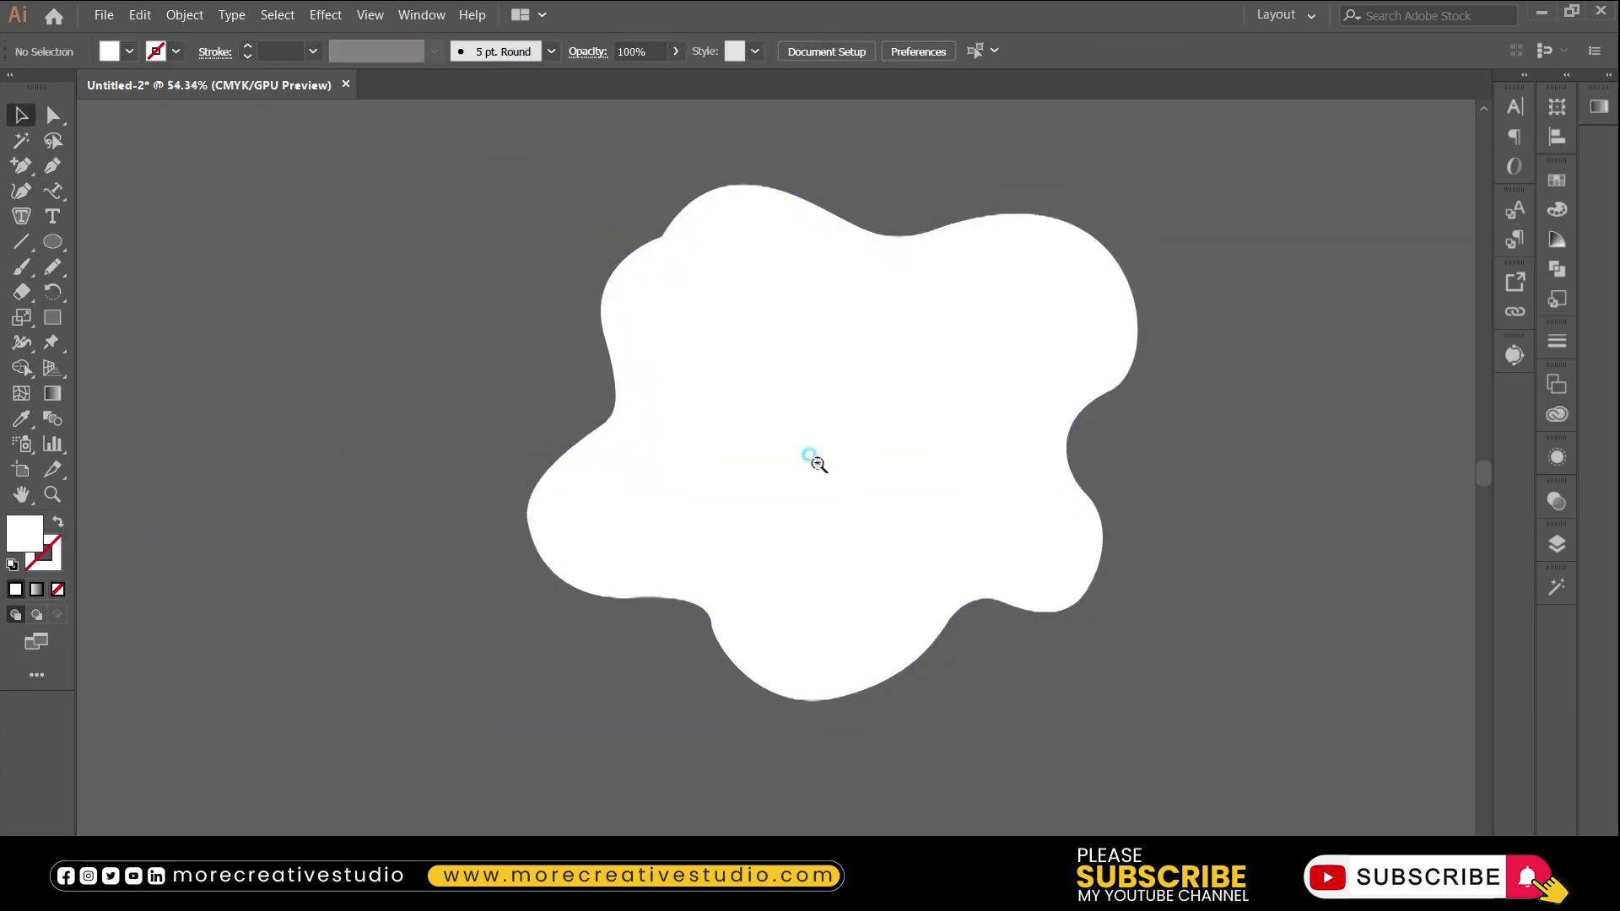
Reshape the blob's top bump, lower-left edge and right-side curves with Direct Selection
scroll(785, 388, "down", 2)
key("a")
left_click_drag(741, 332, 712, 278)
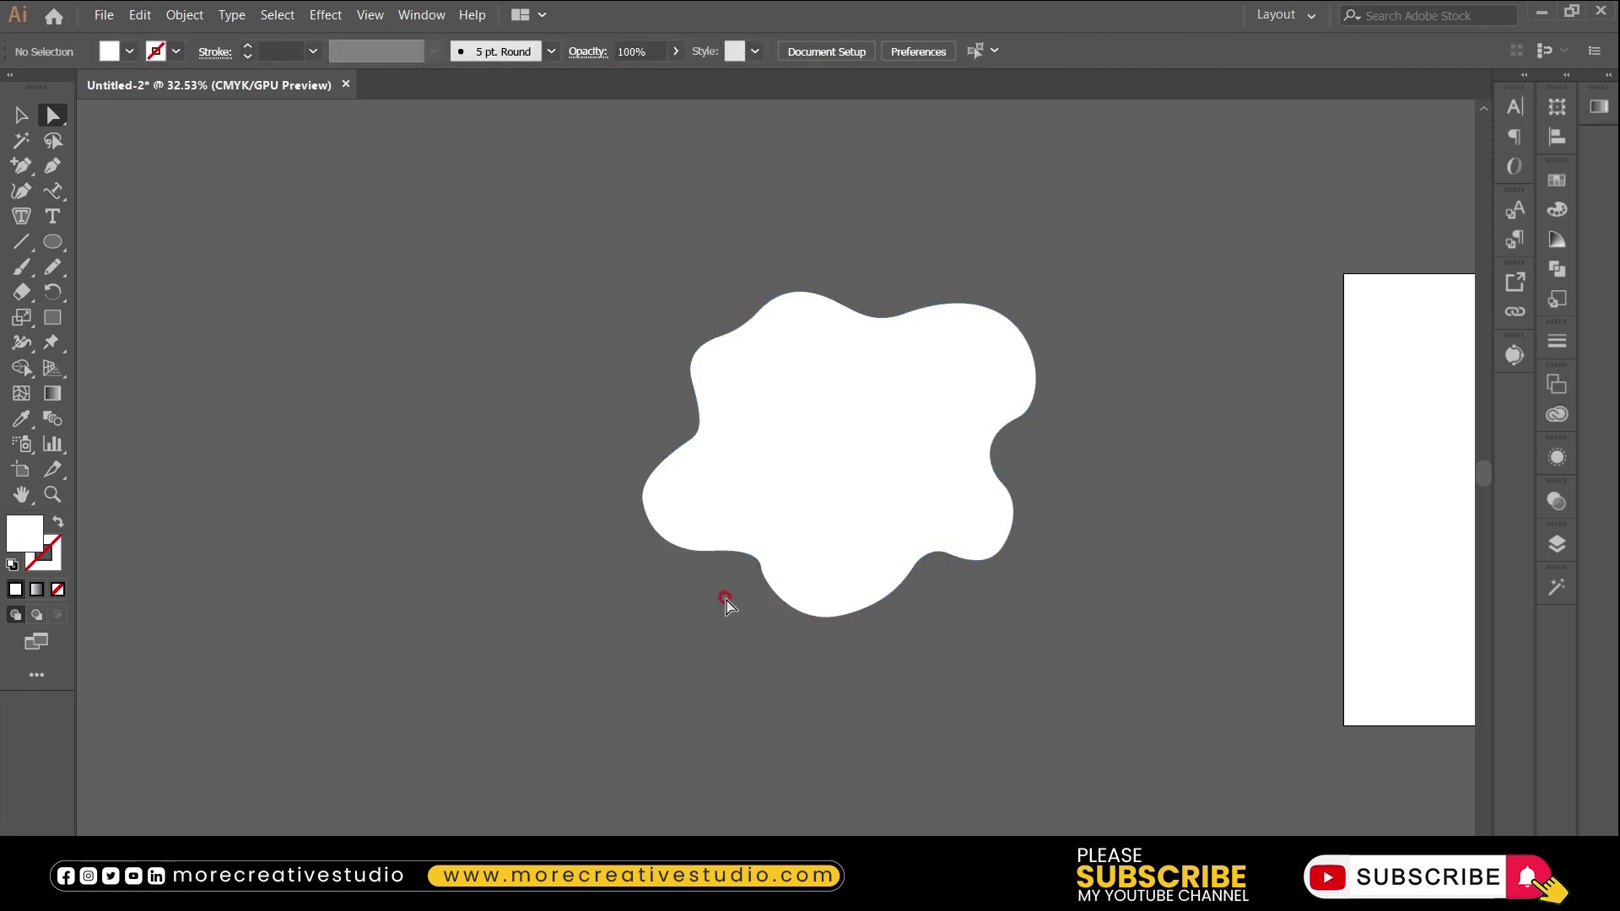
mouse_move(641, 508)
left_mouse_down()
mouse_move(662, 504)
mouse_move(680, 540)
left_mouse_up()
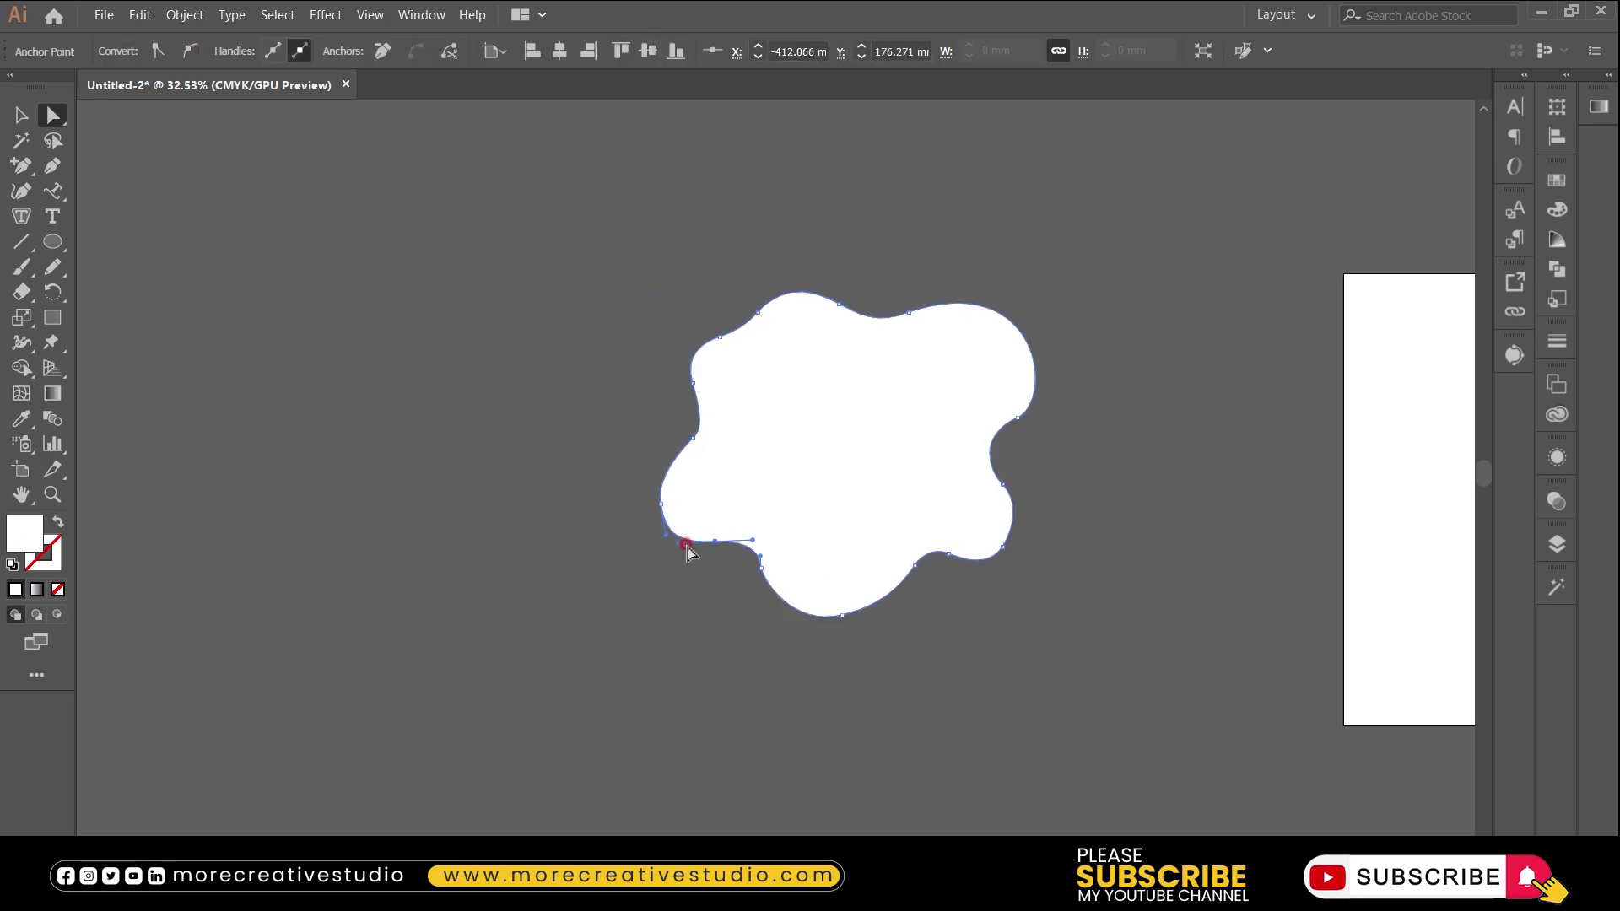
left_click_drag(1032, 404, 995, 416)
left_click_drag(1040, 265, 970, 273)
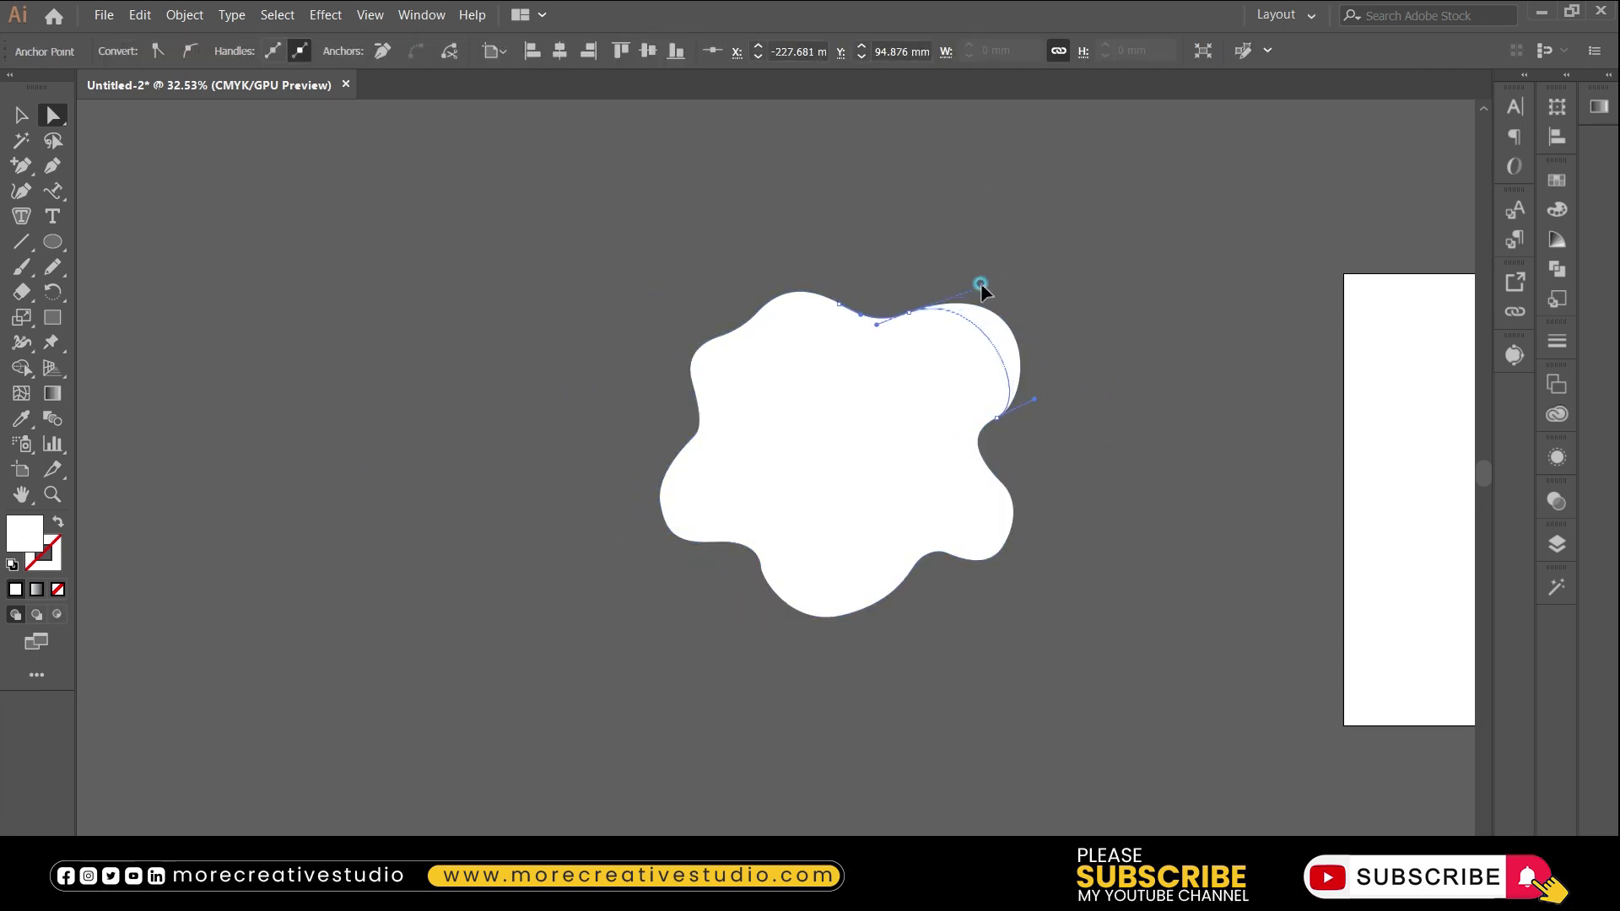
left_click_drag(1044, 404, 1059, 380)
left_click_drag(844, 315, 811, 303)
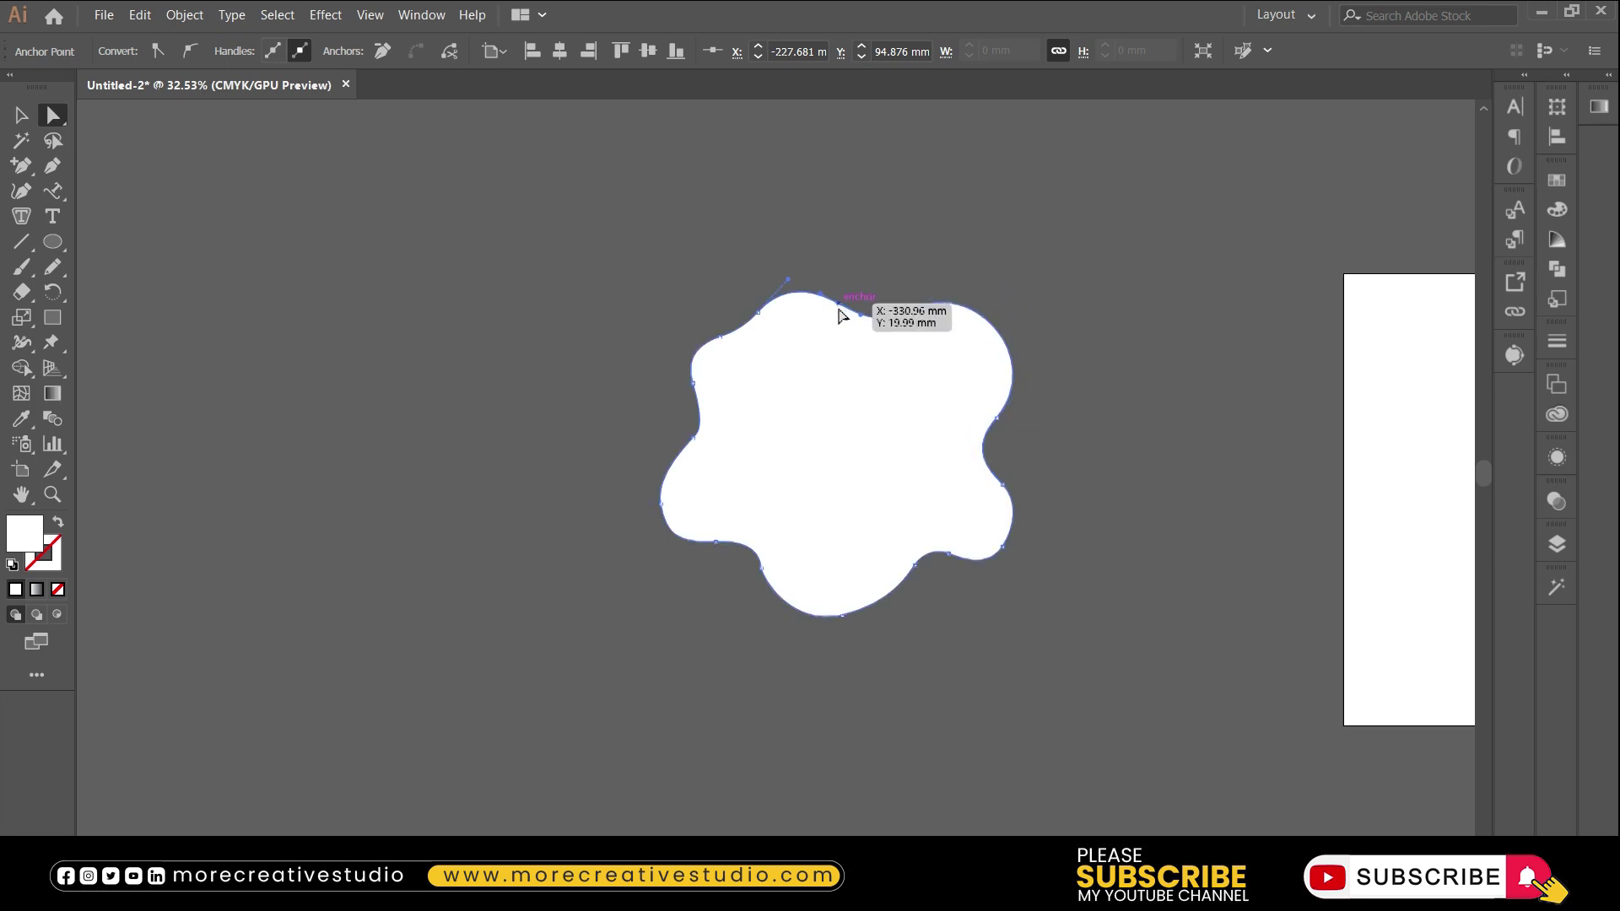
Smooth the blob's upper-left curve, top dent, bottom dent and lower-right curve
left_click_drag(969, 325, 904, 318)
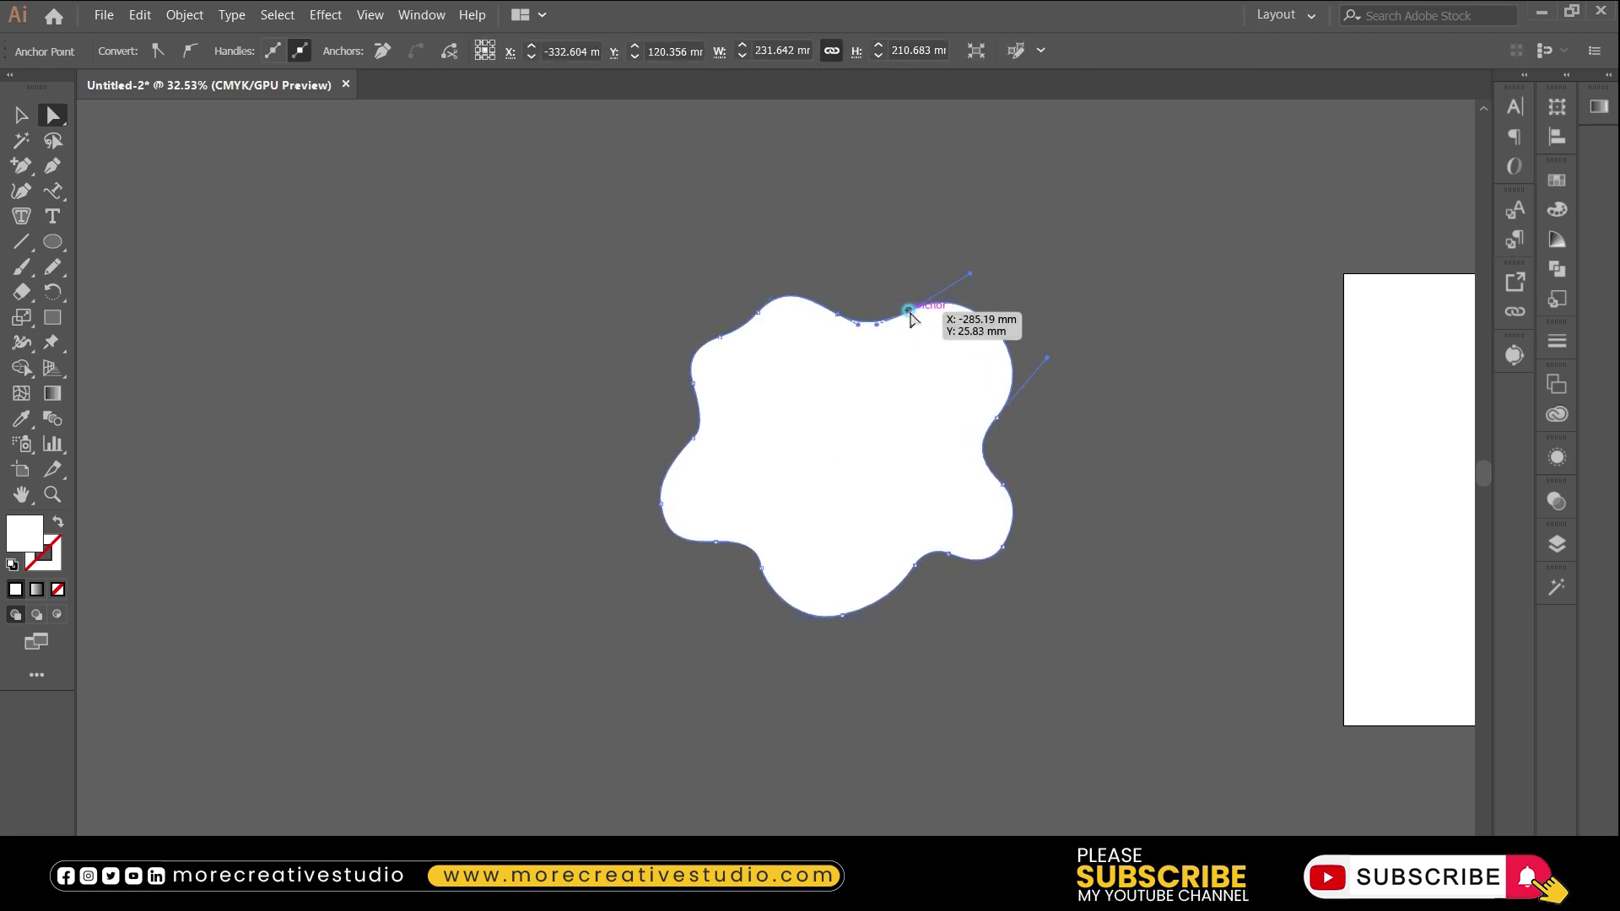
left_click_drag(711, 433, 688, 354)
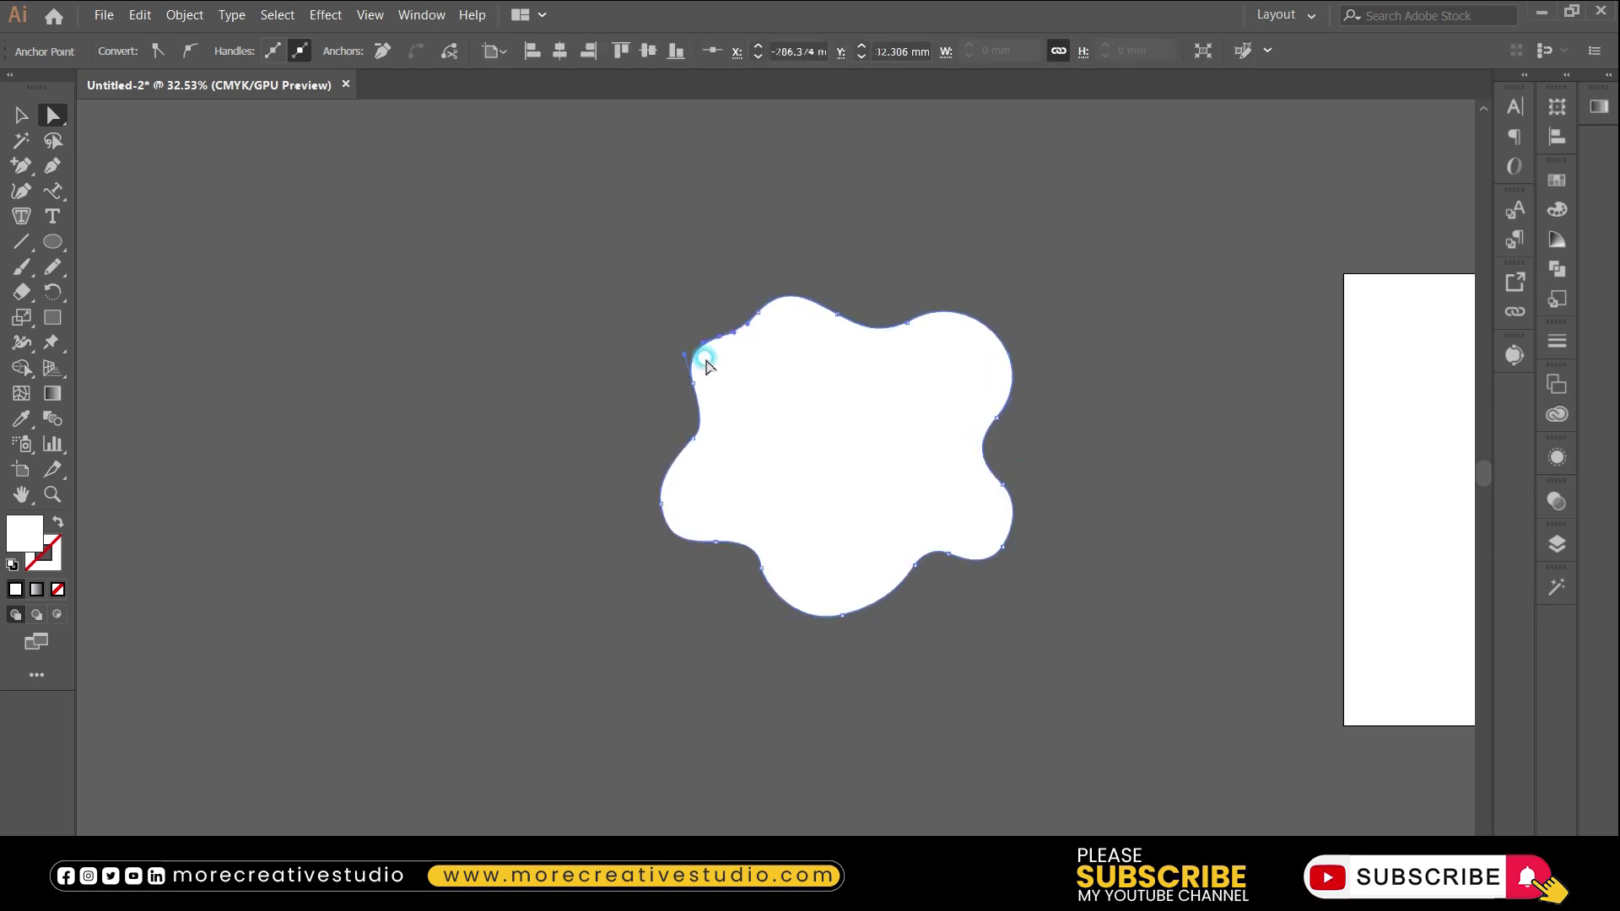
left_click_drag(874, 335, 867, 343)
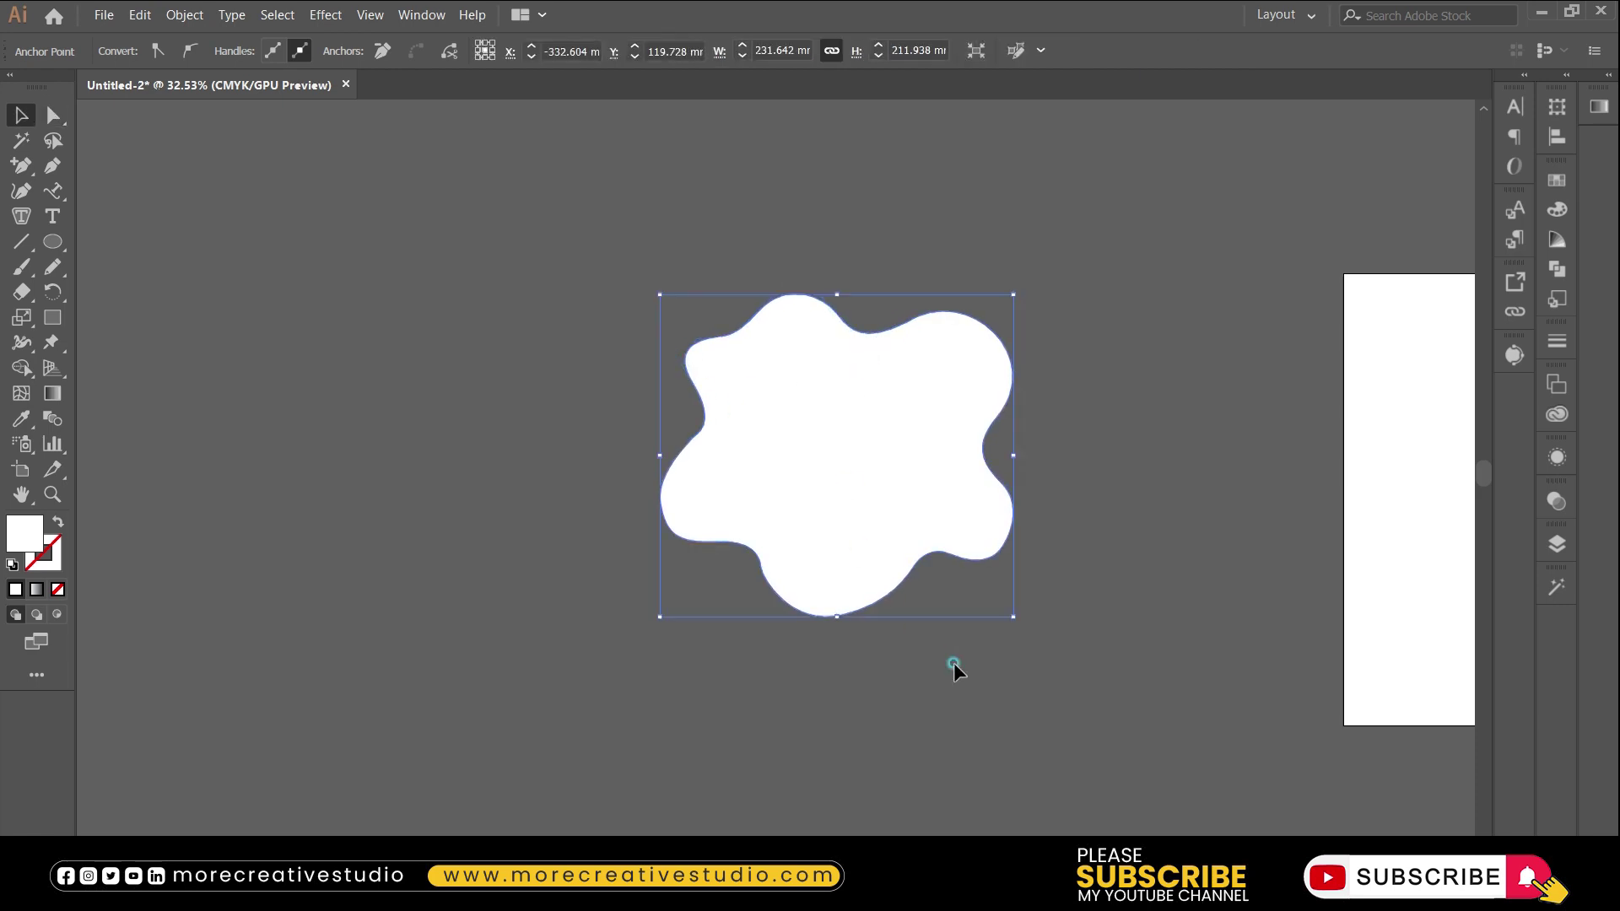
left_click_drag(687, 356, 695, 358)
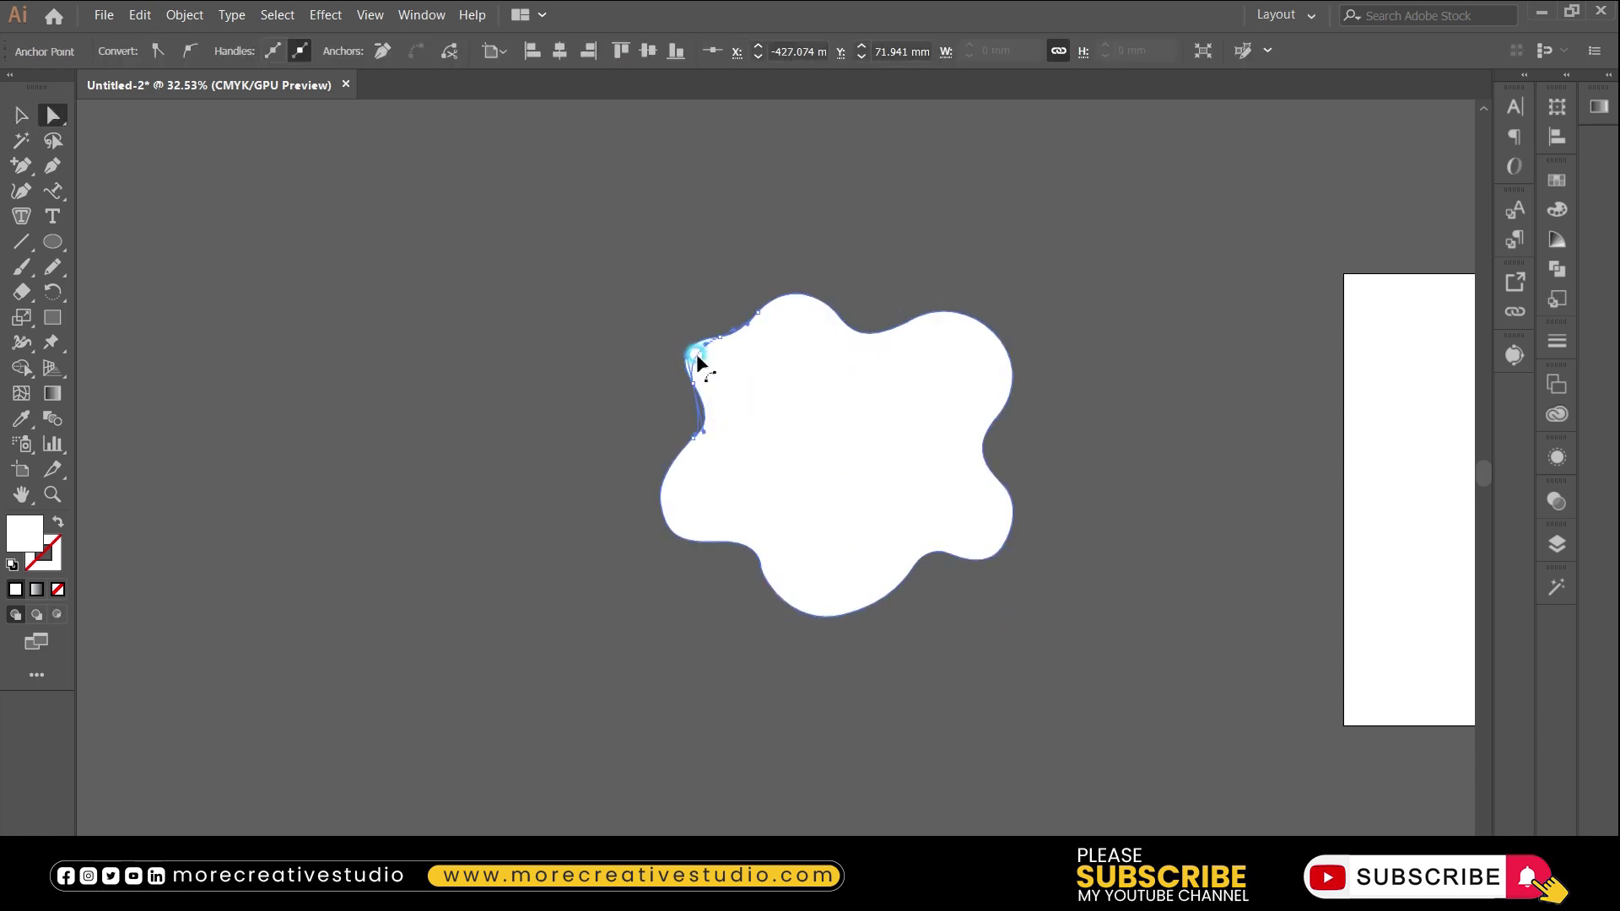
key("ctrl+z")
key("ctrl+z")
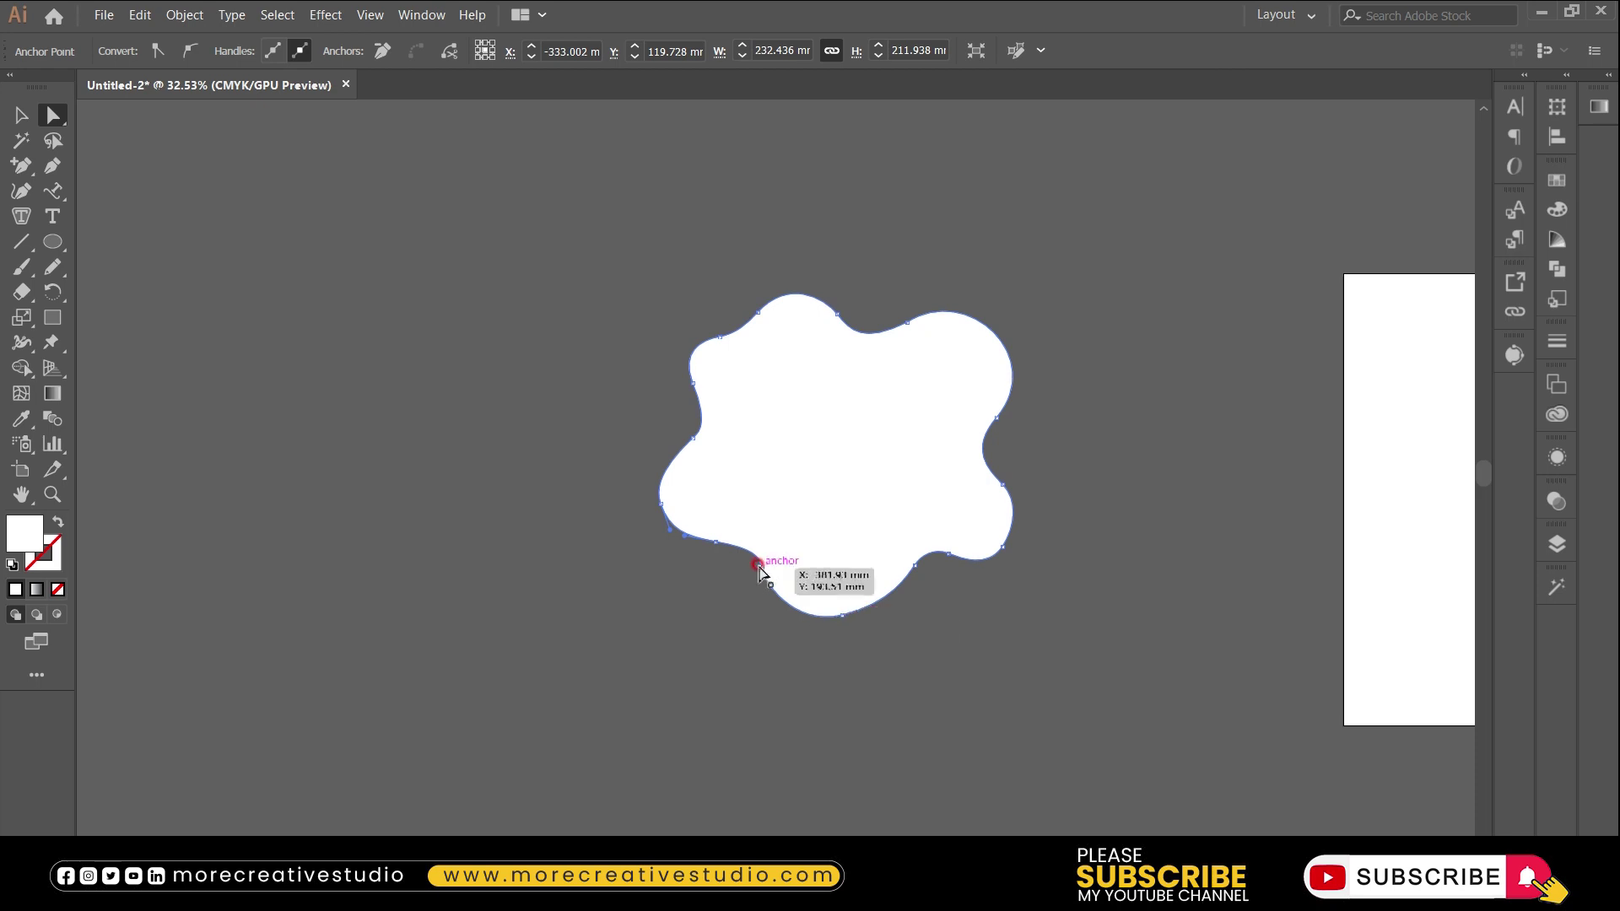
left_click(753, 547)
left_click_drag(795, 595, 816, 622)
left_click_drag(1009, 553, 1023, 524)
Select the whole white blob, swap its fill and stroke, and move it further down
left_click(962, 666)
key("v")
key("ctrl+a")
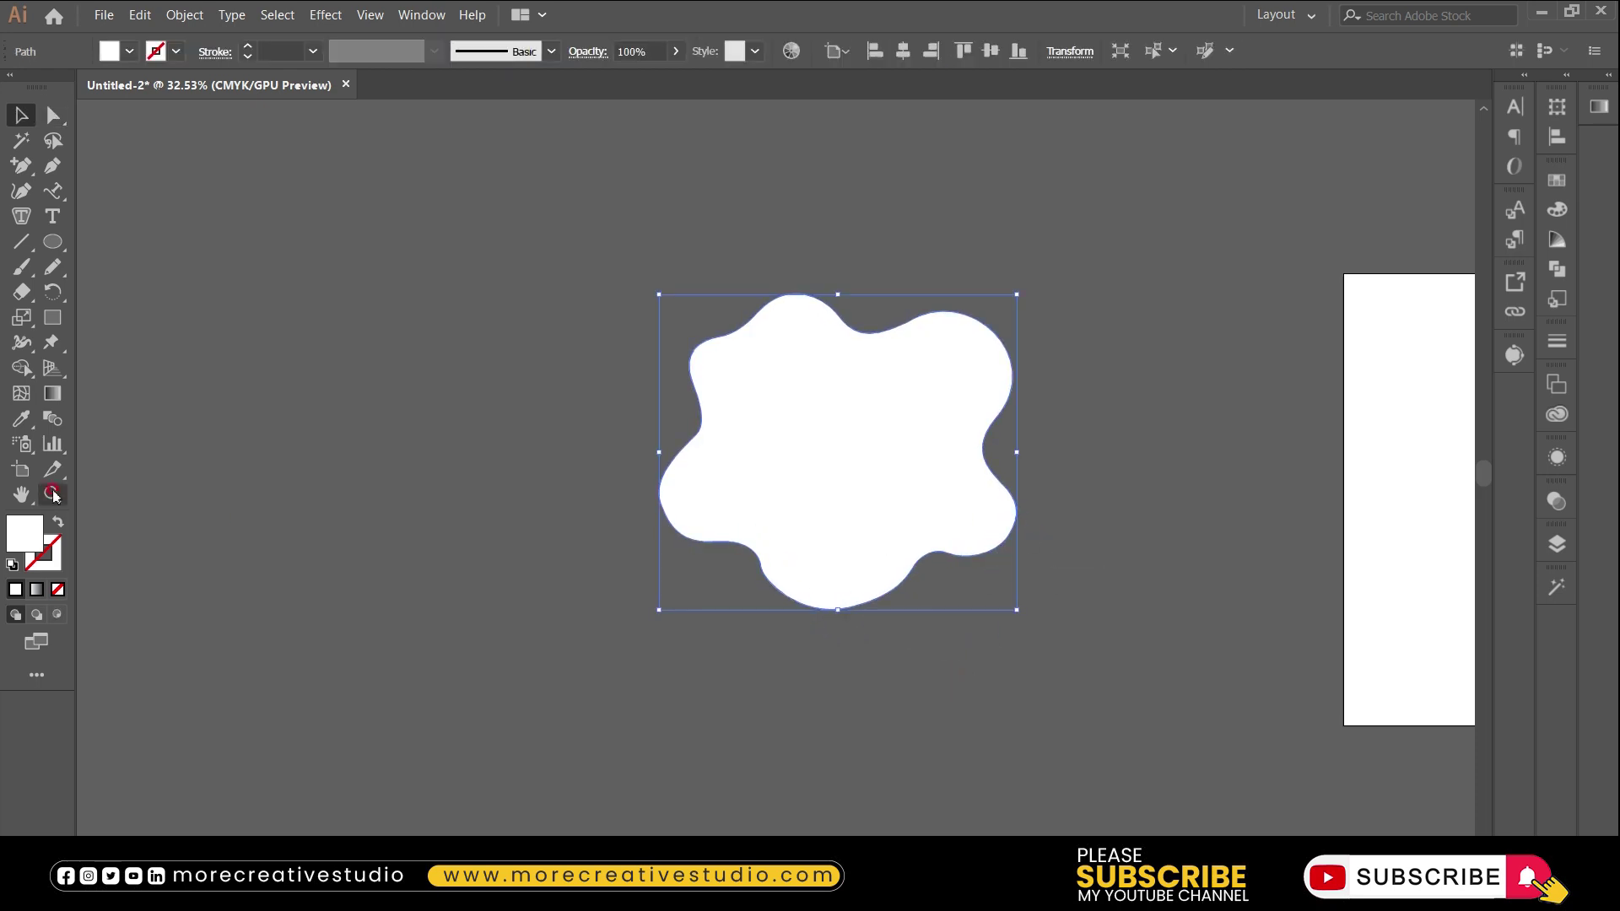
key("shift+x")
left_click_drag(1096, 492, 1080, 546)
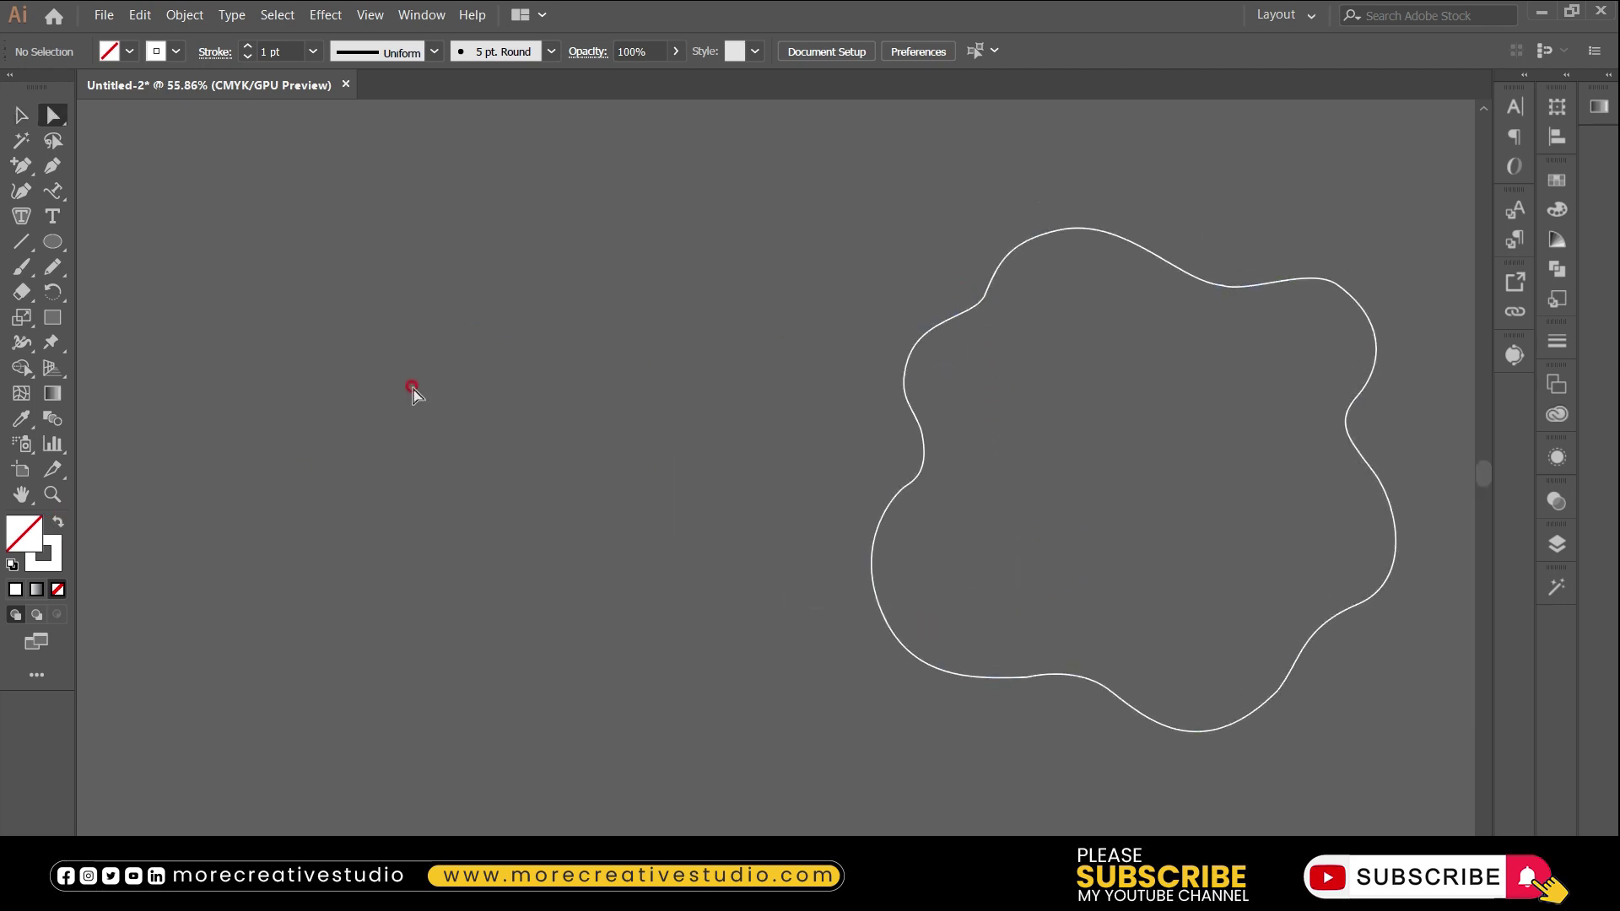
left_click_drag(788, 498, 823, 872)
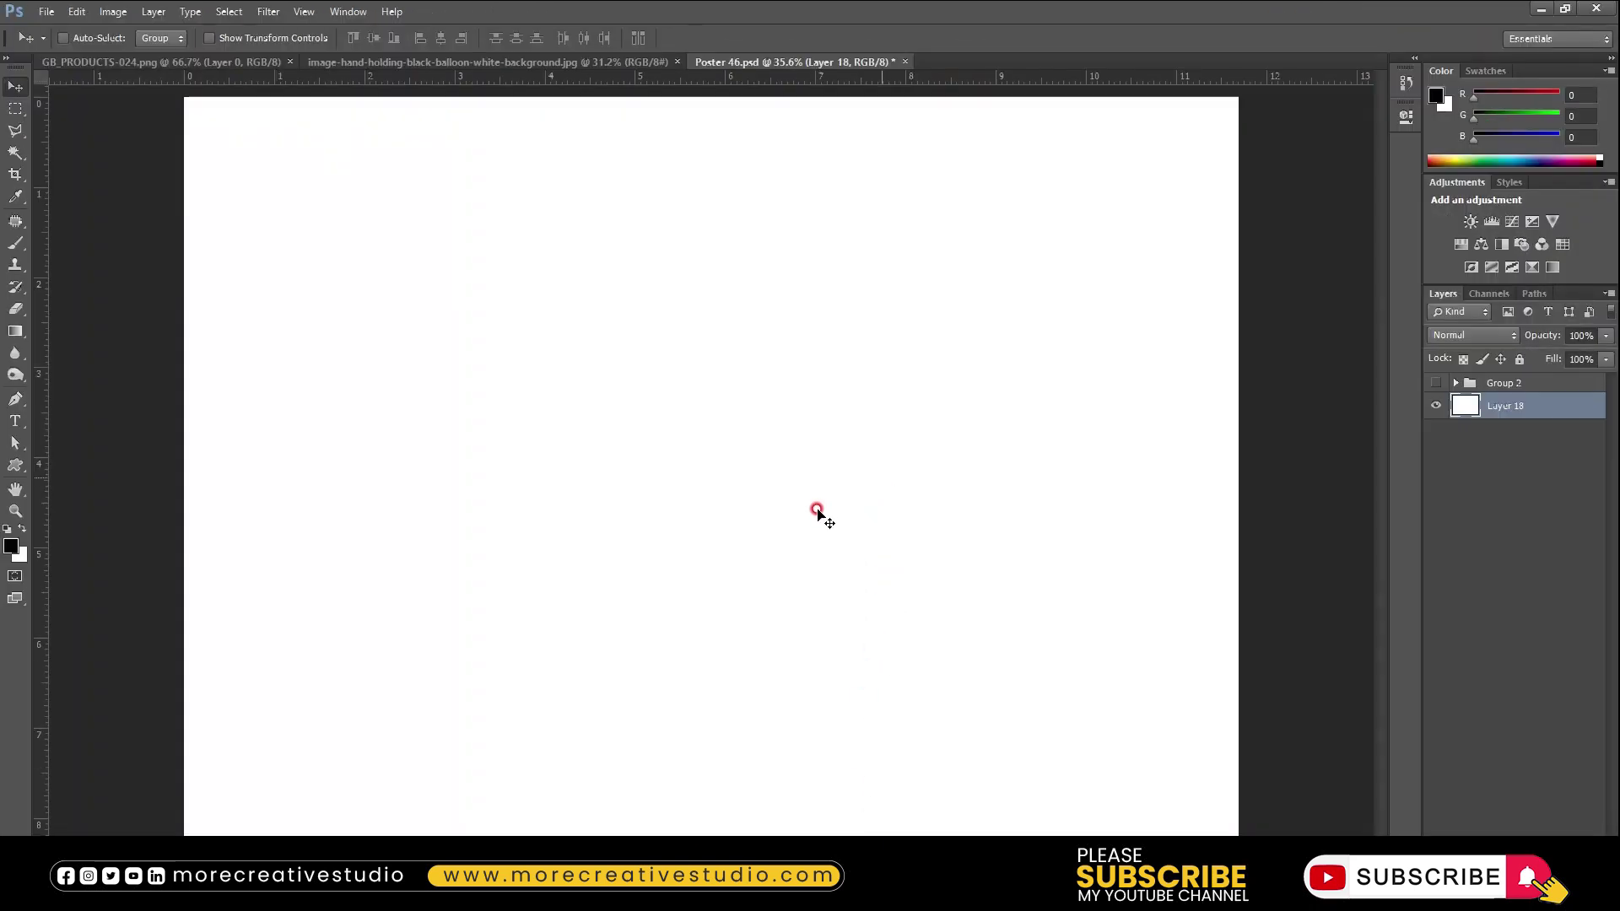
Paste the egg-white shape into the poster and scale it to about 65%
key("ctrl+v")
left_click_drag(1230, 128, 1141, 289)
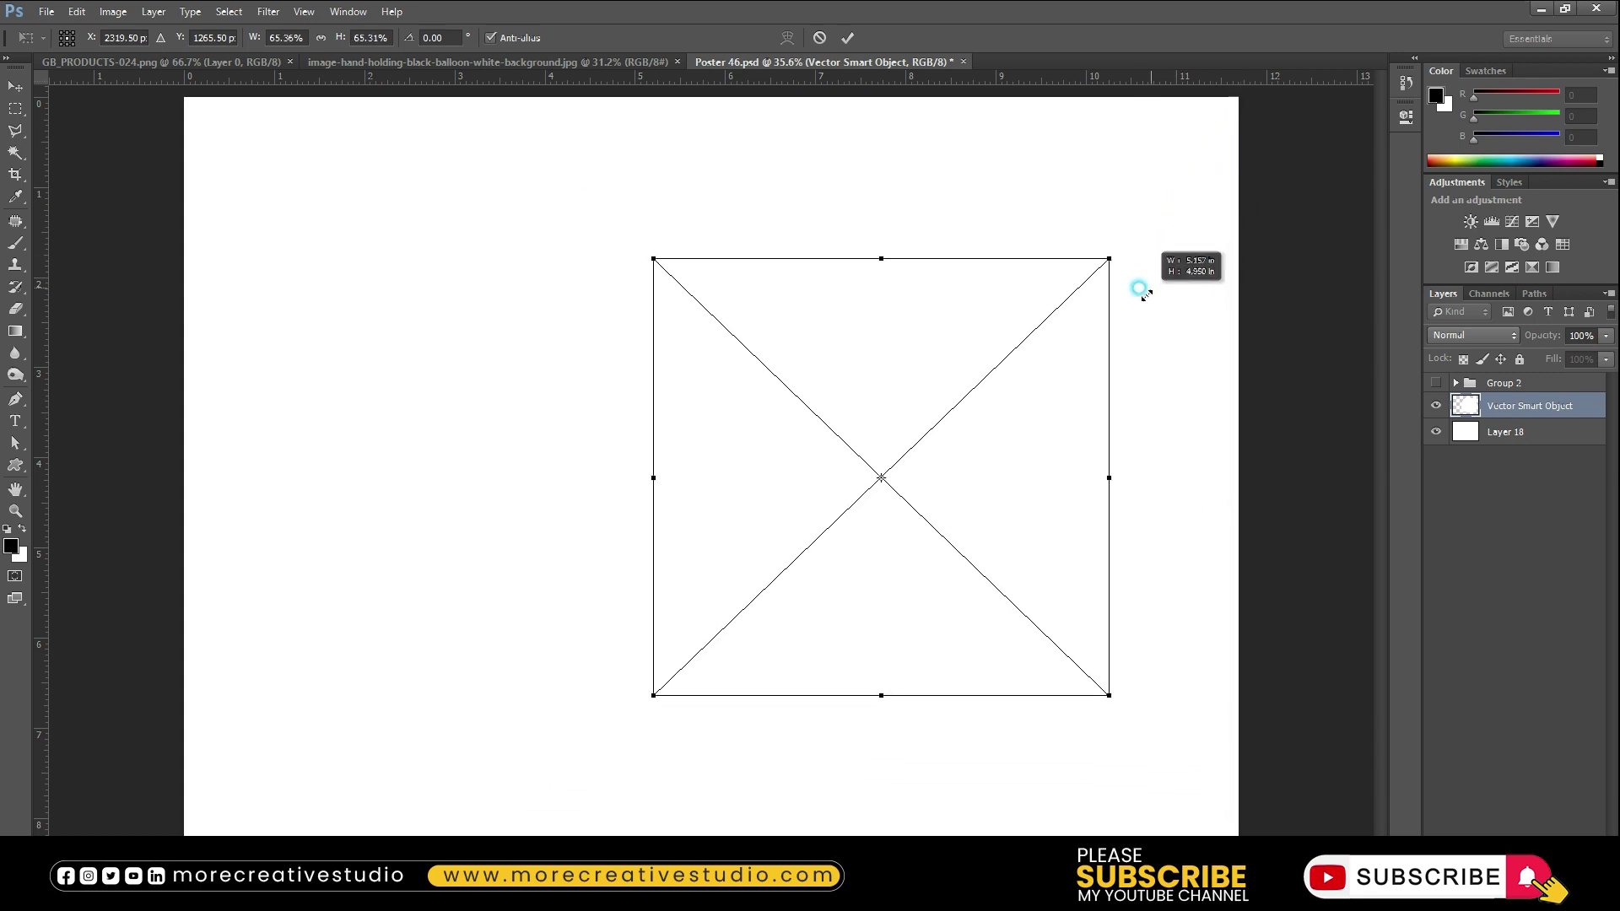
double_click(1024, 405)
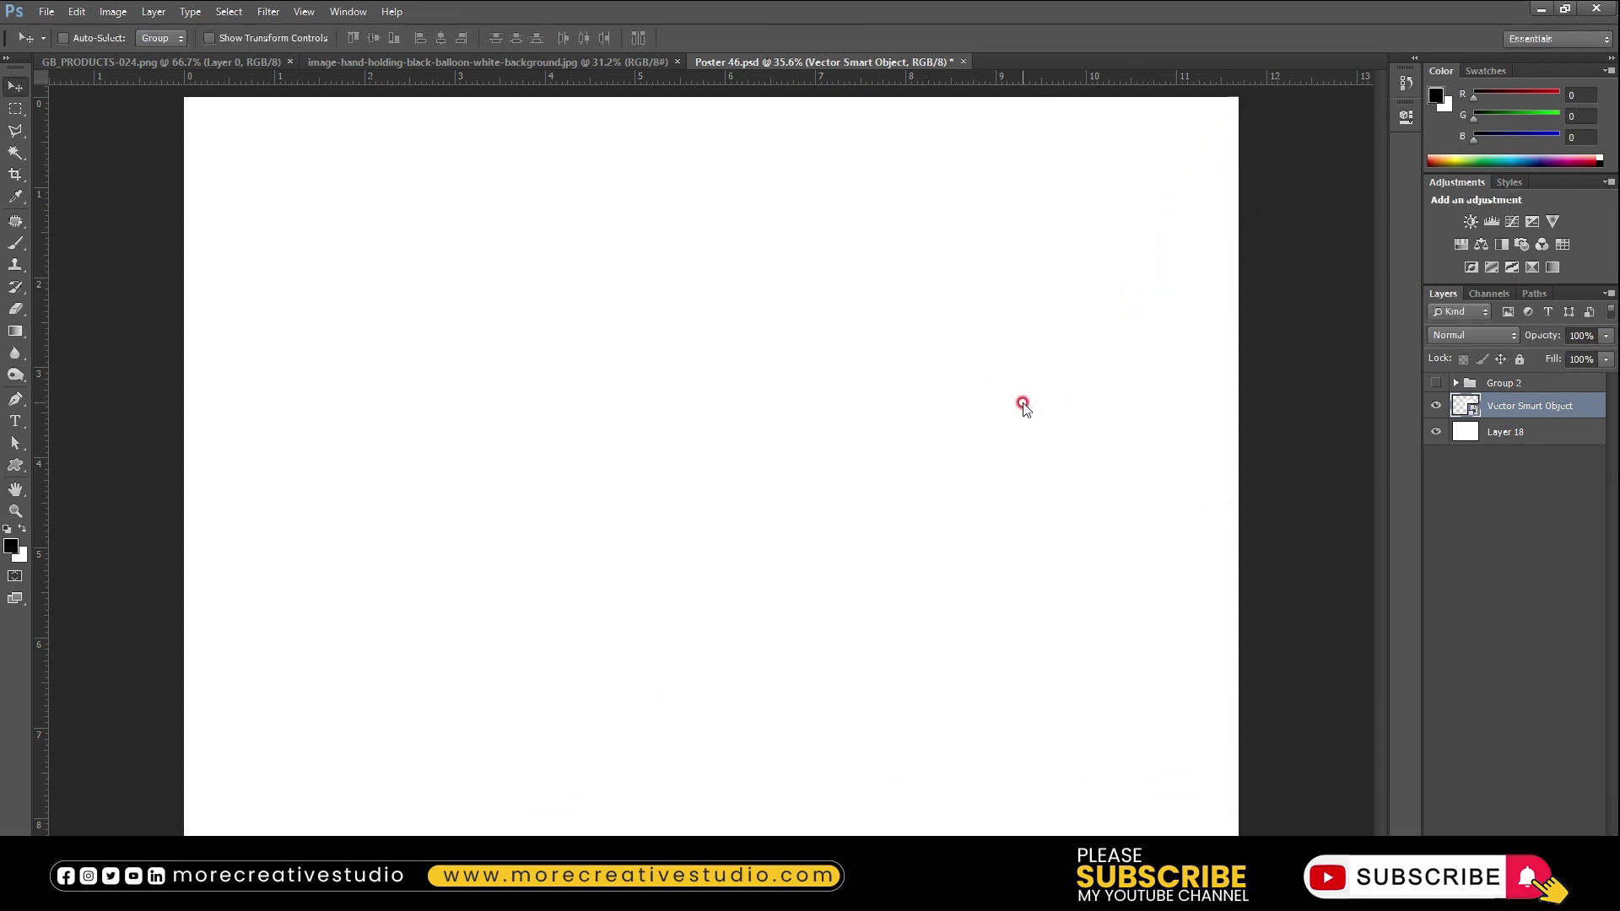
Raise the smart object layer and delete Group 2
key("ctrl+bracketright")
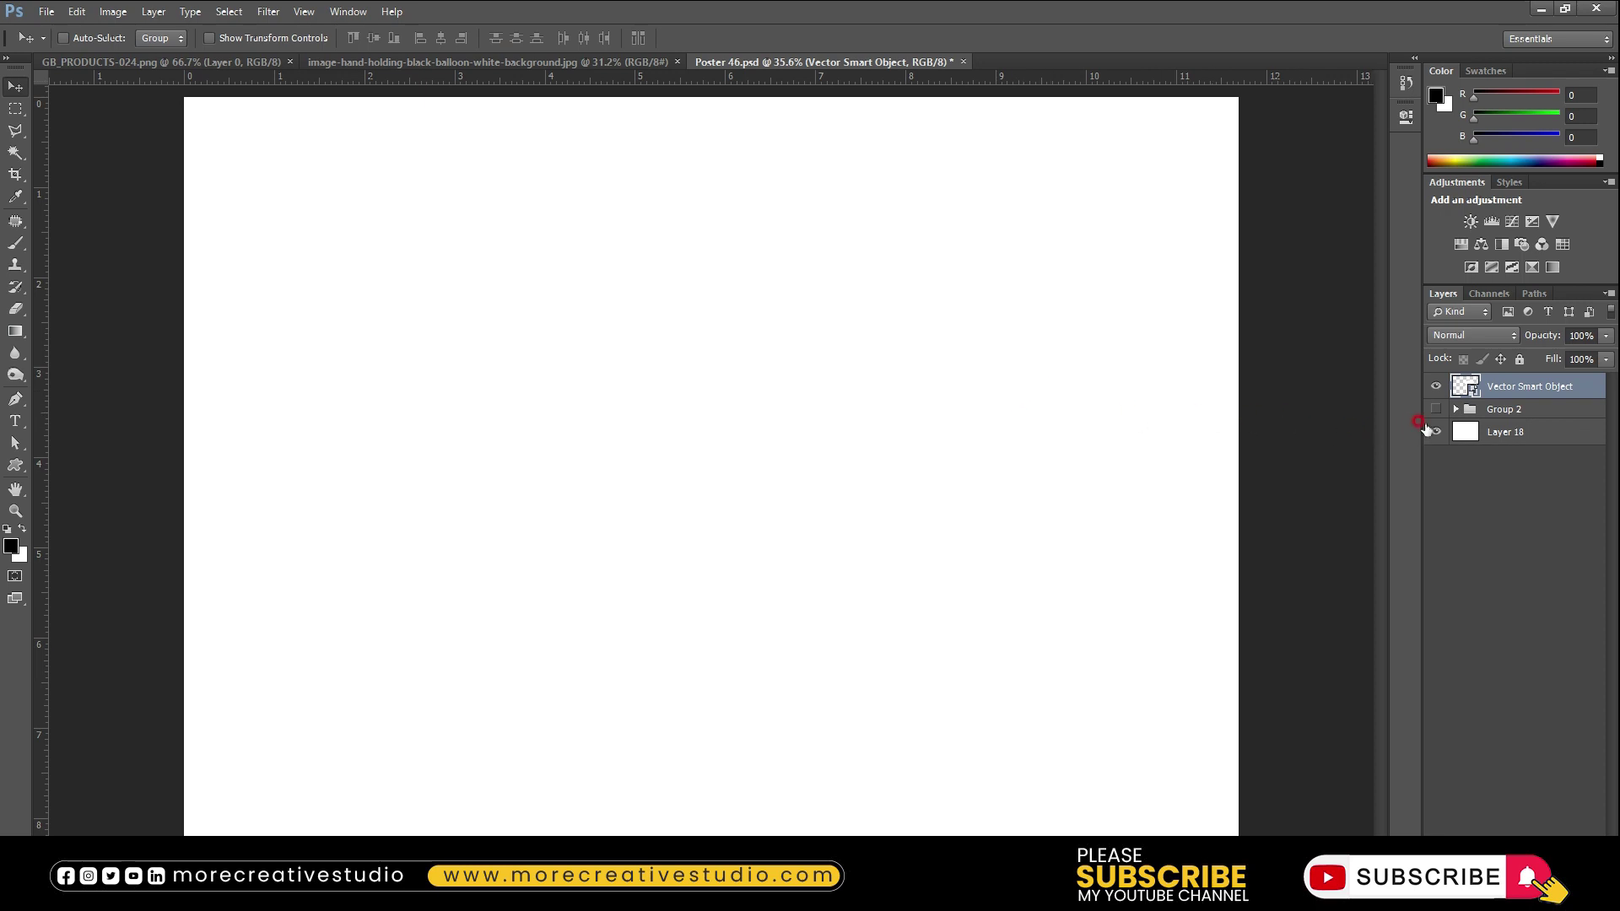
left_click(1485, 410)
key("Delete")
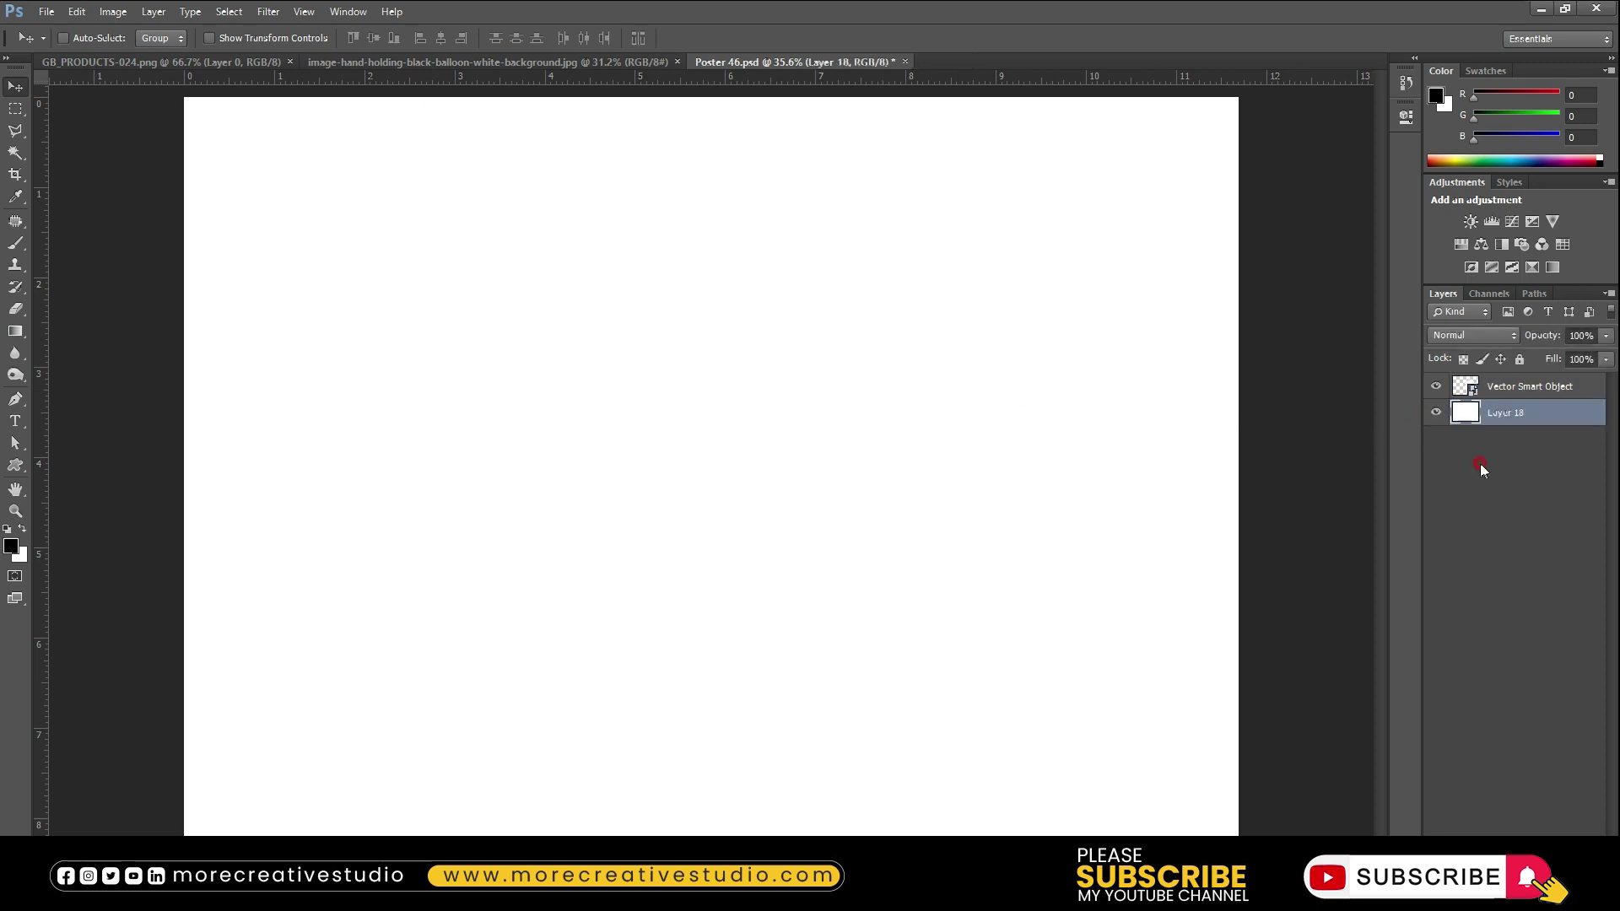
Fill Layer 18 with light grey #dcdcde as the foreground colour
left_click(11, 547)
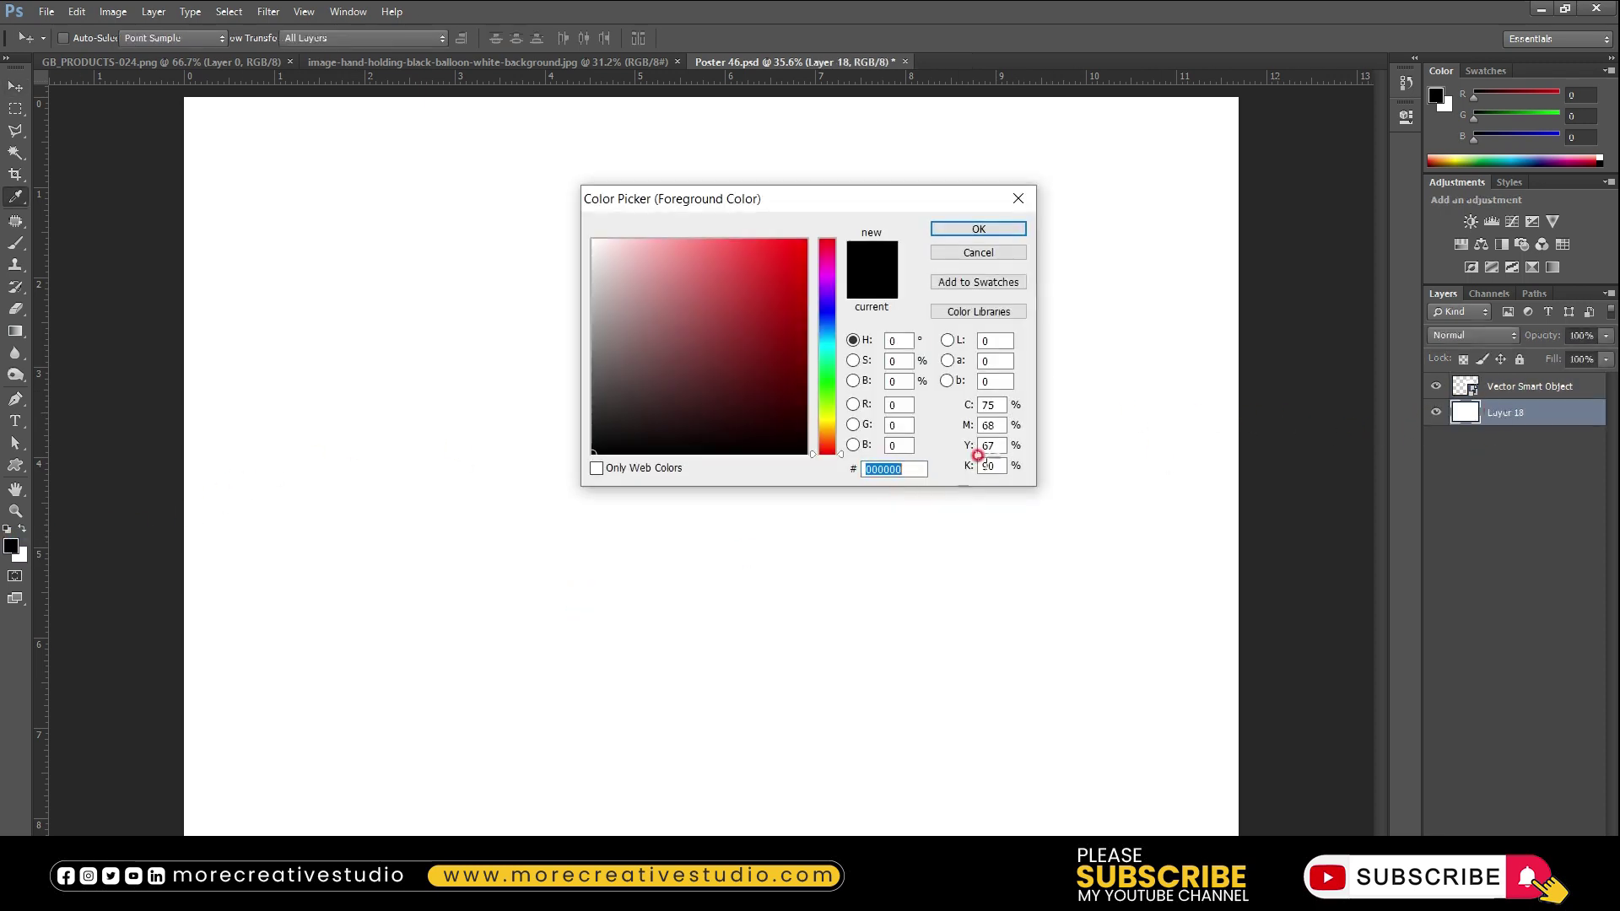
left_click_drag(991, 464, 943, 468)
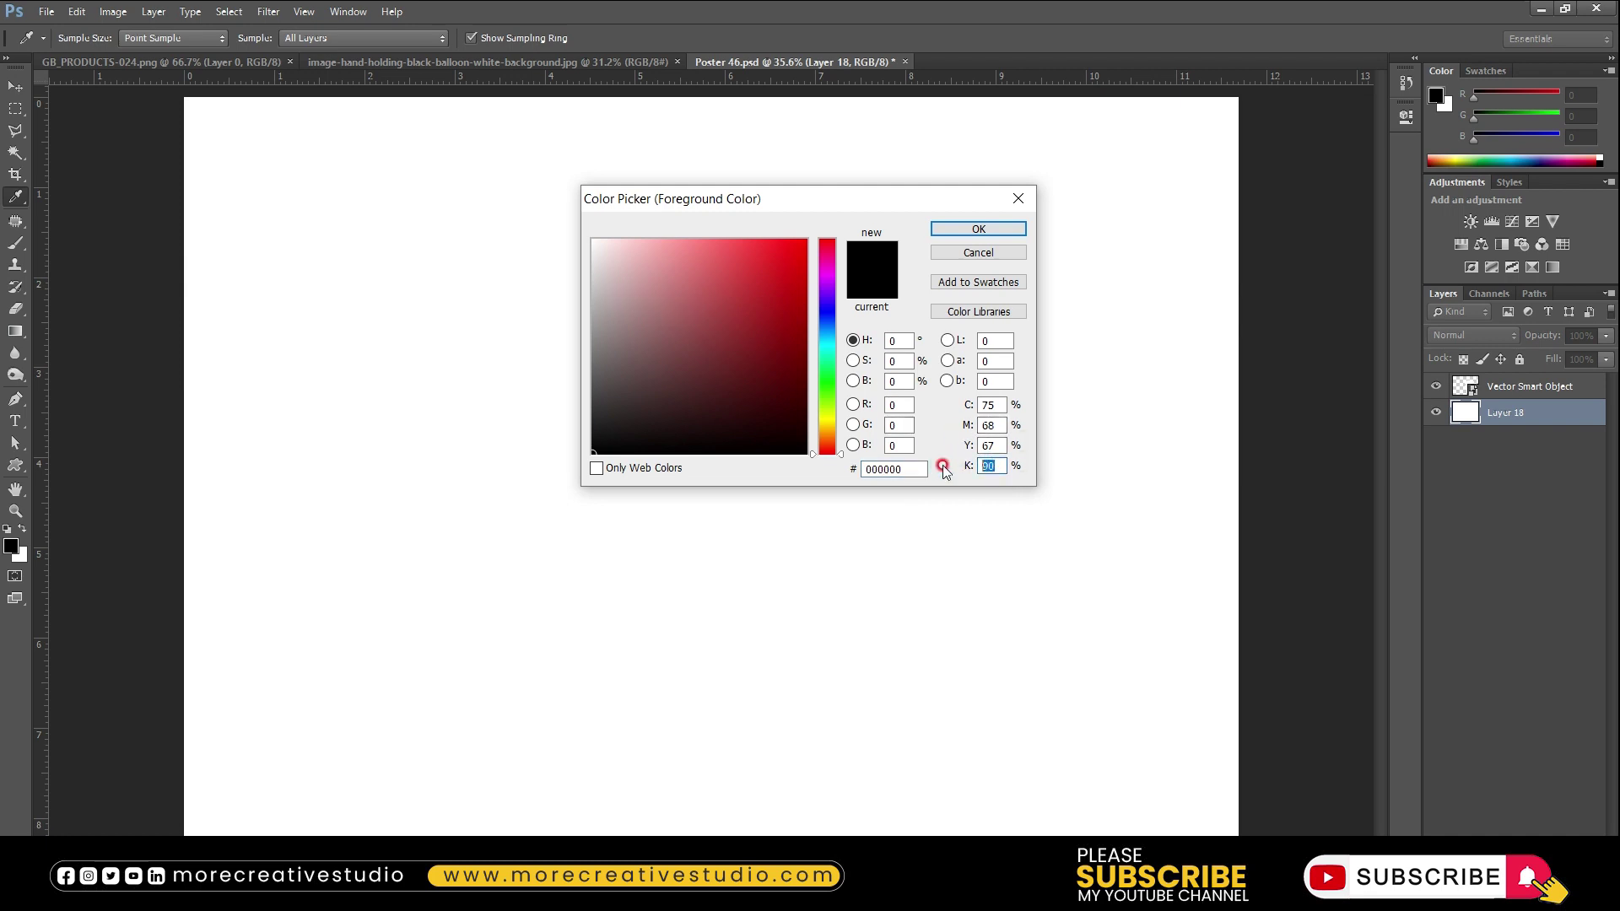
type("15")
type("0")
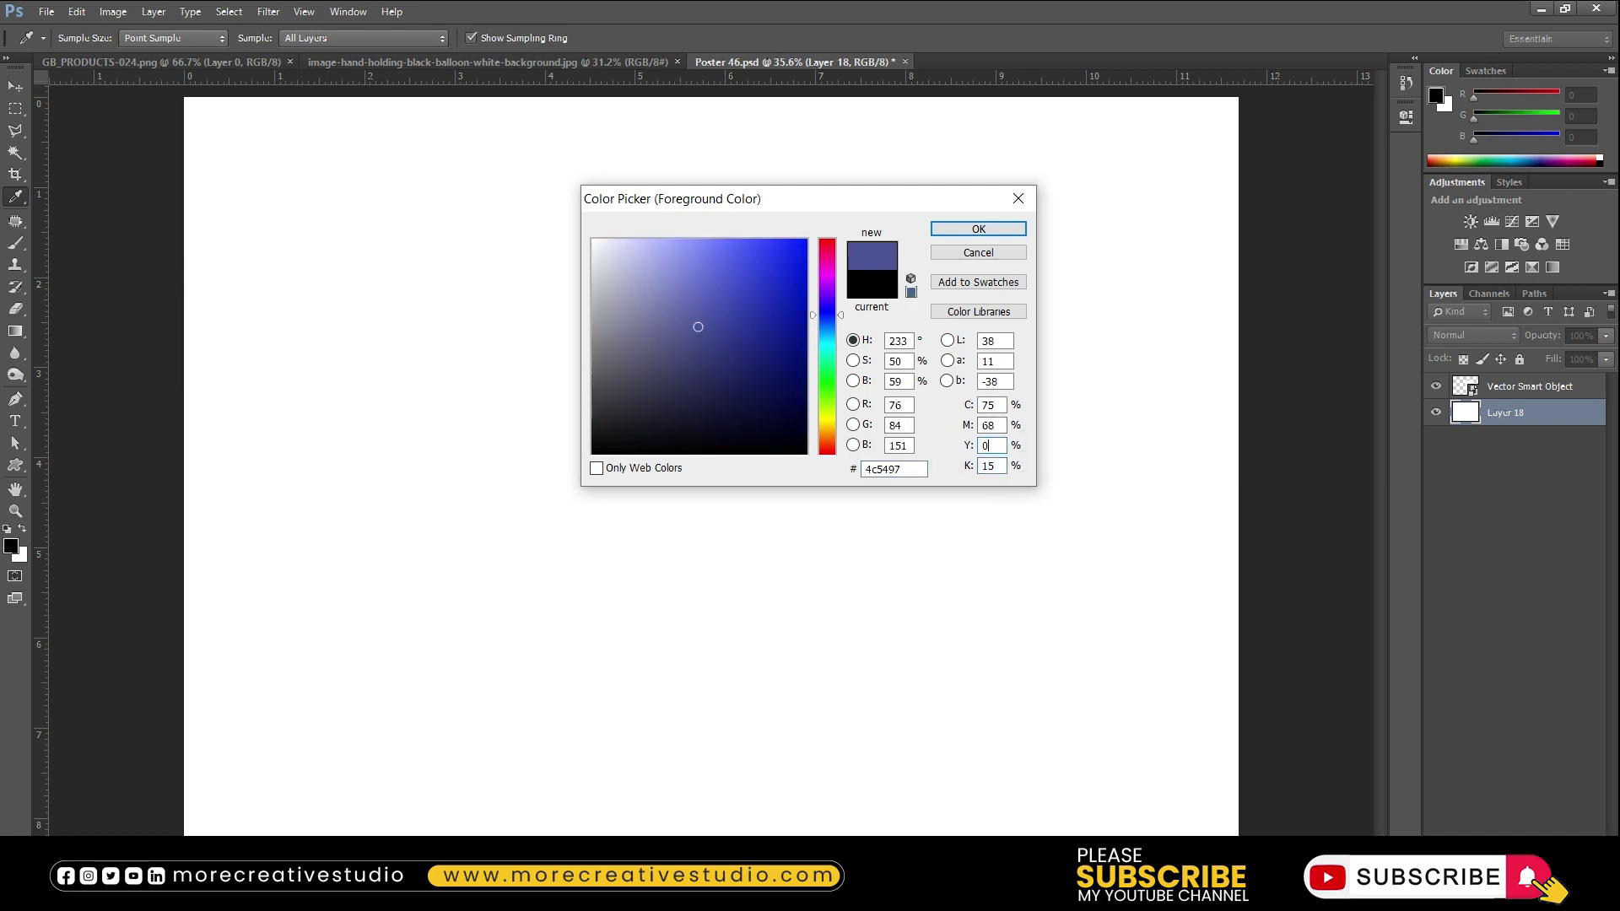
type("0")
key("shift+Tab")
type("0")
key("Return")
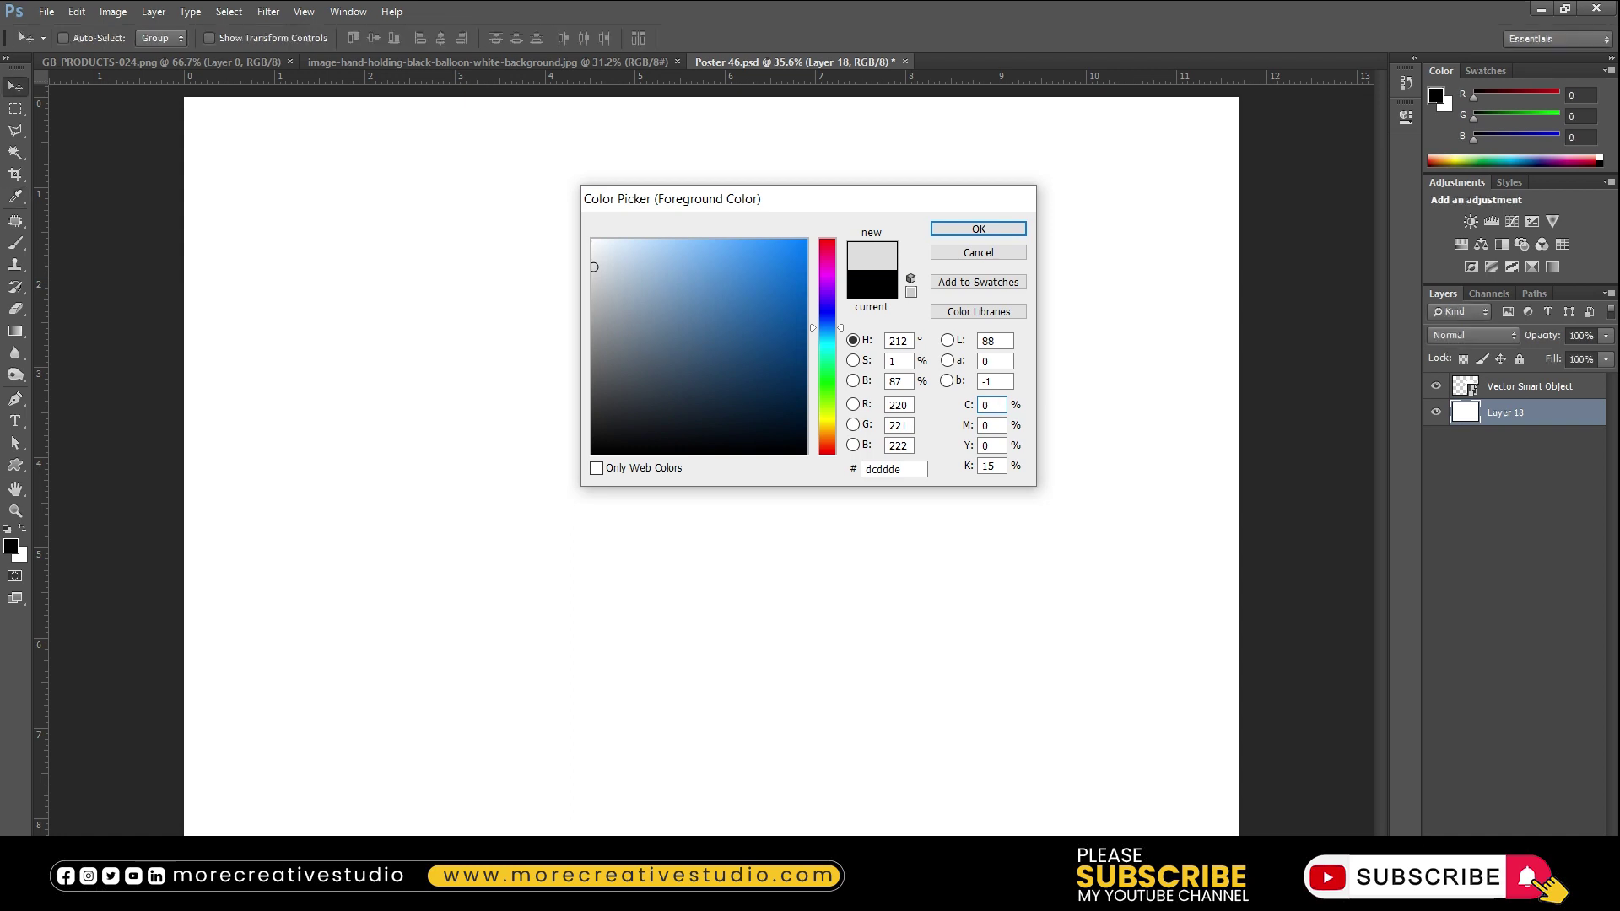
key("v")
key("alt+BackSpace")
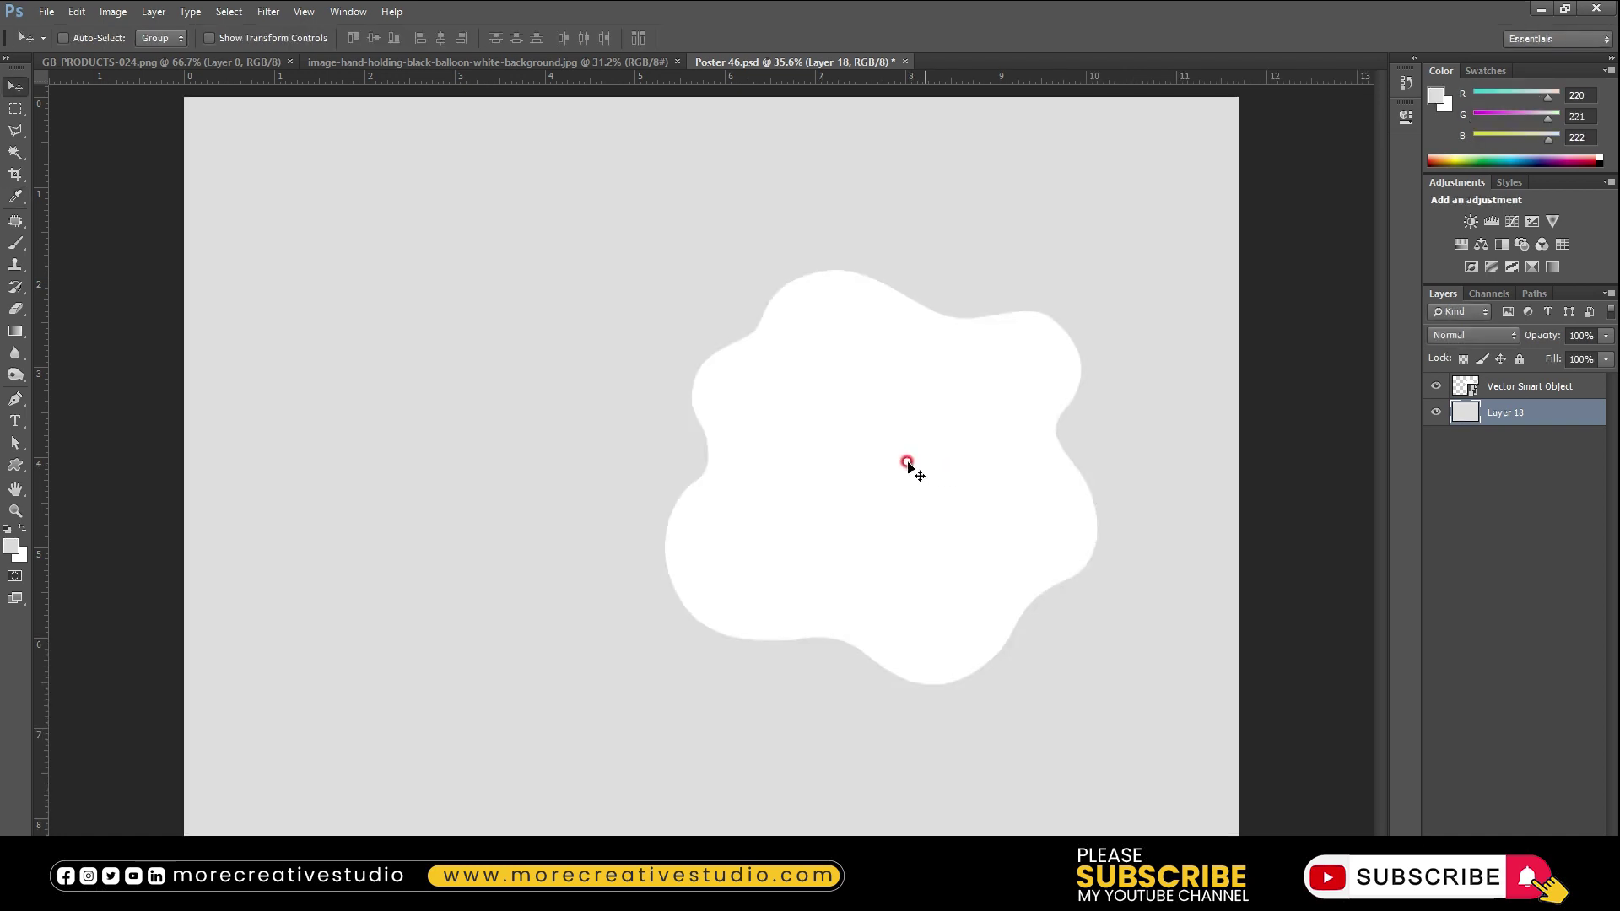
Enlarge the white blob to about 65% and shift it slightly right
left_click(870, 464, "ctrl")
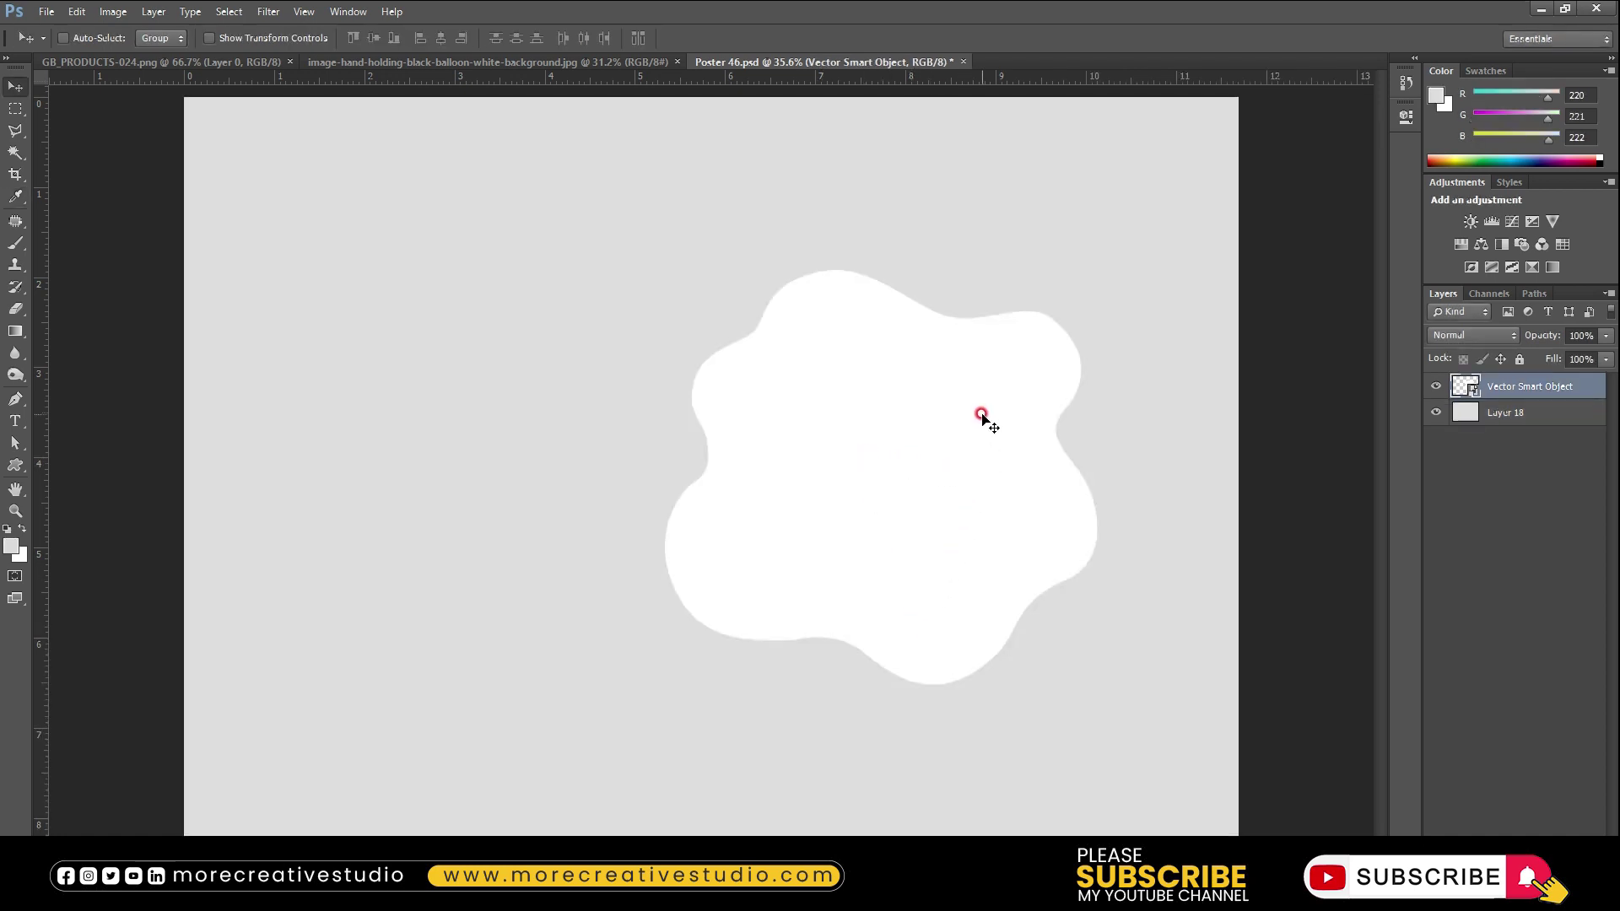
key("ctrl+t")
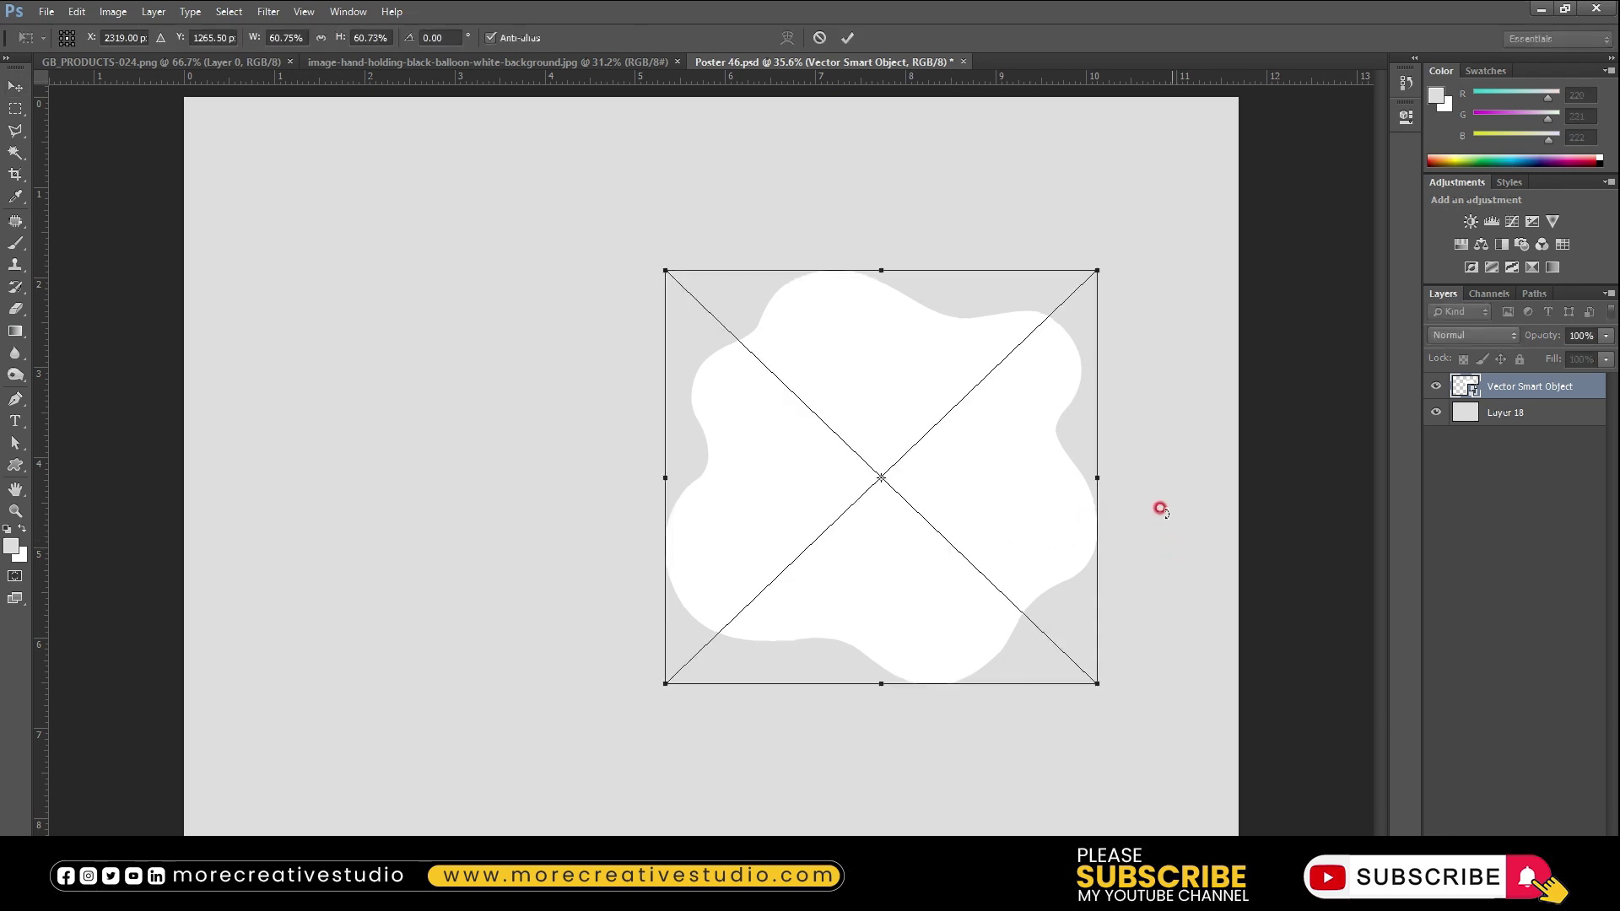
left_click_drag(1097, 268, 1114, 251)
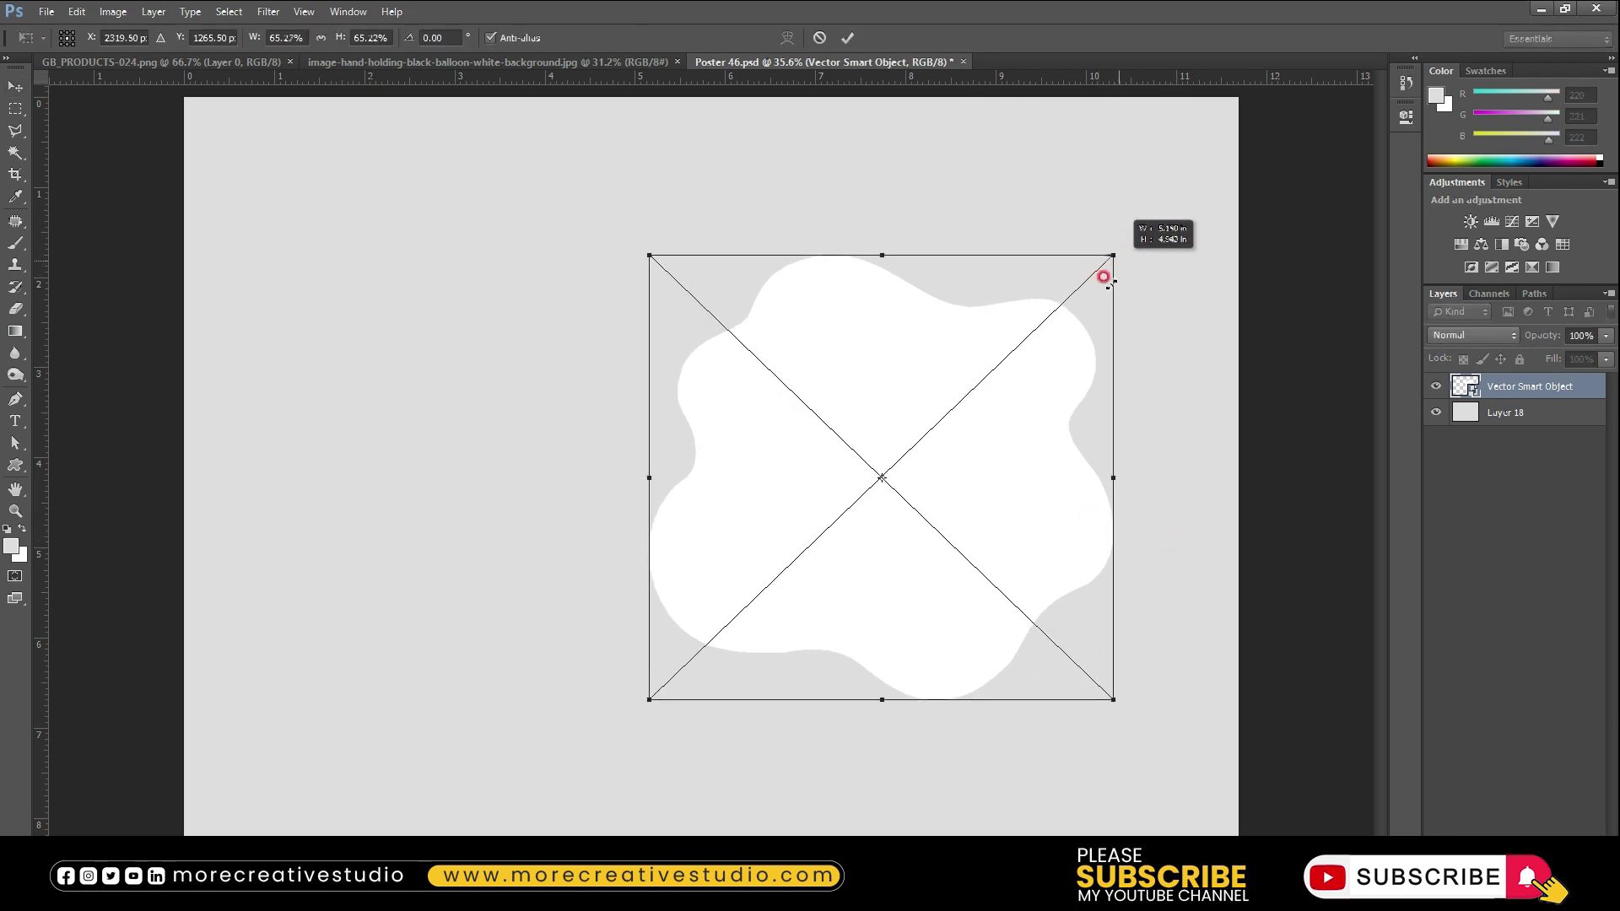
left_click_drag(987, 439, 999, 433)
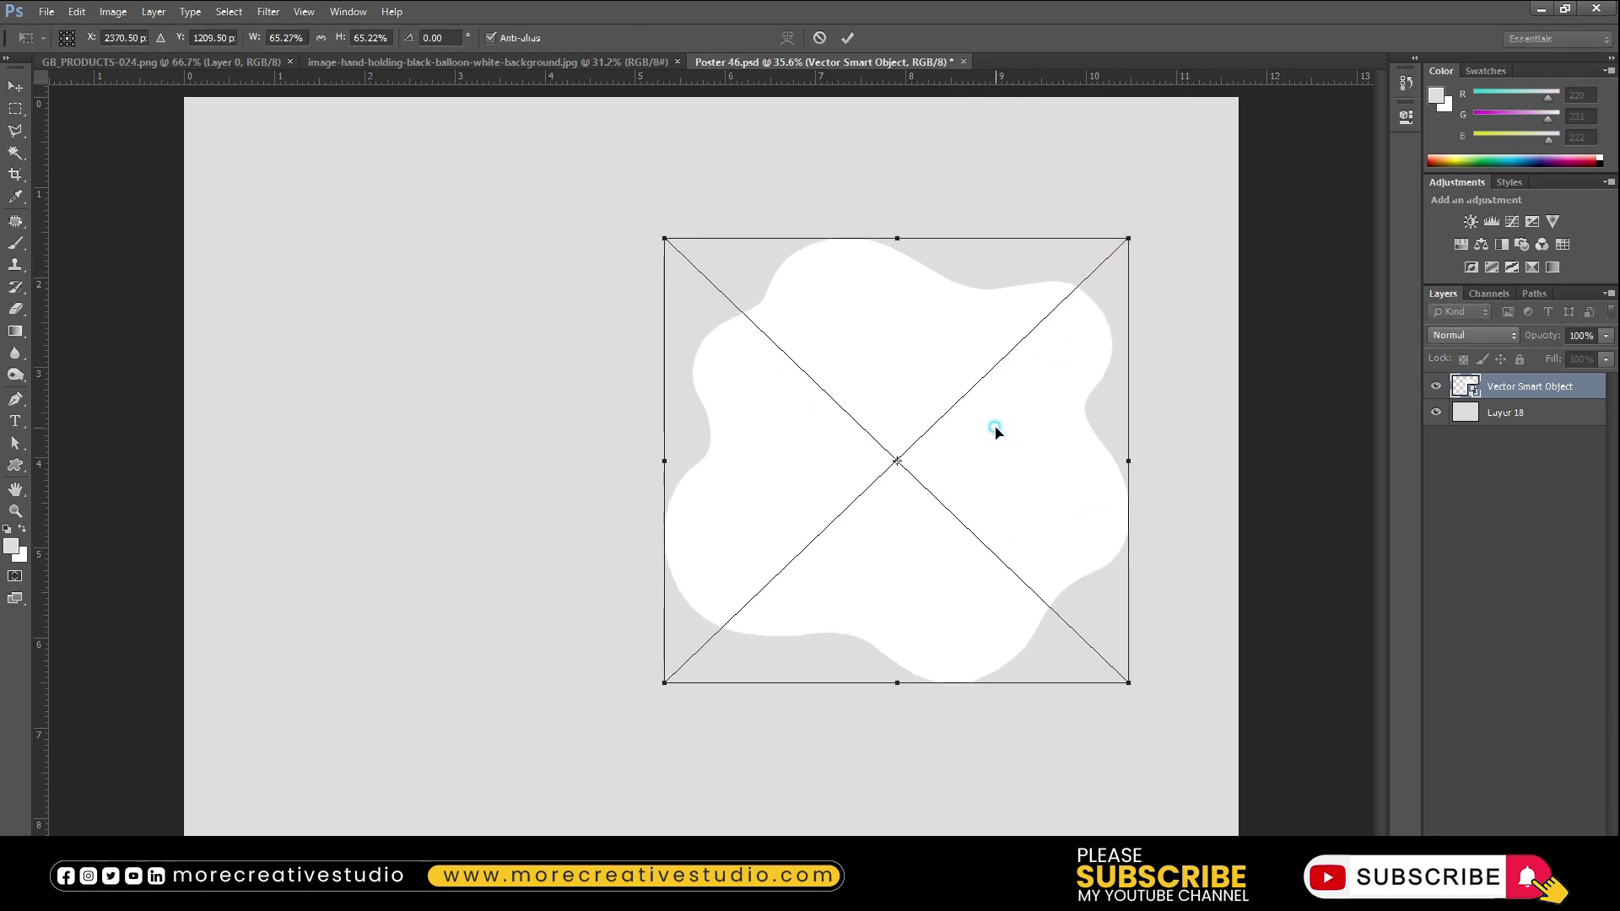
double_click(951, 470)
left_click(578, 63)
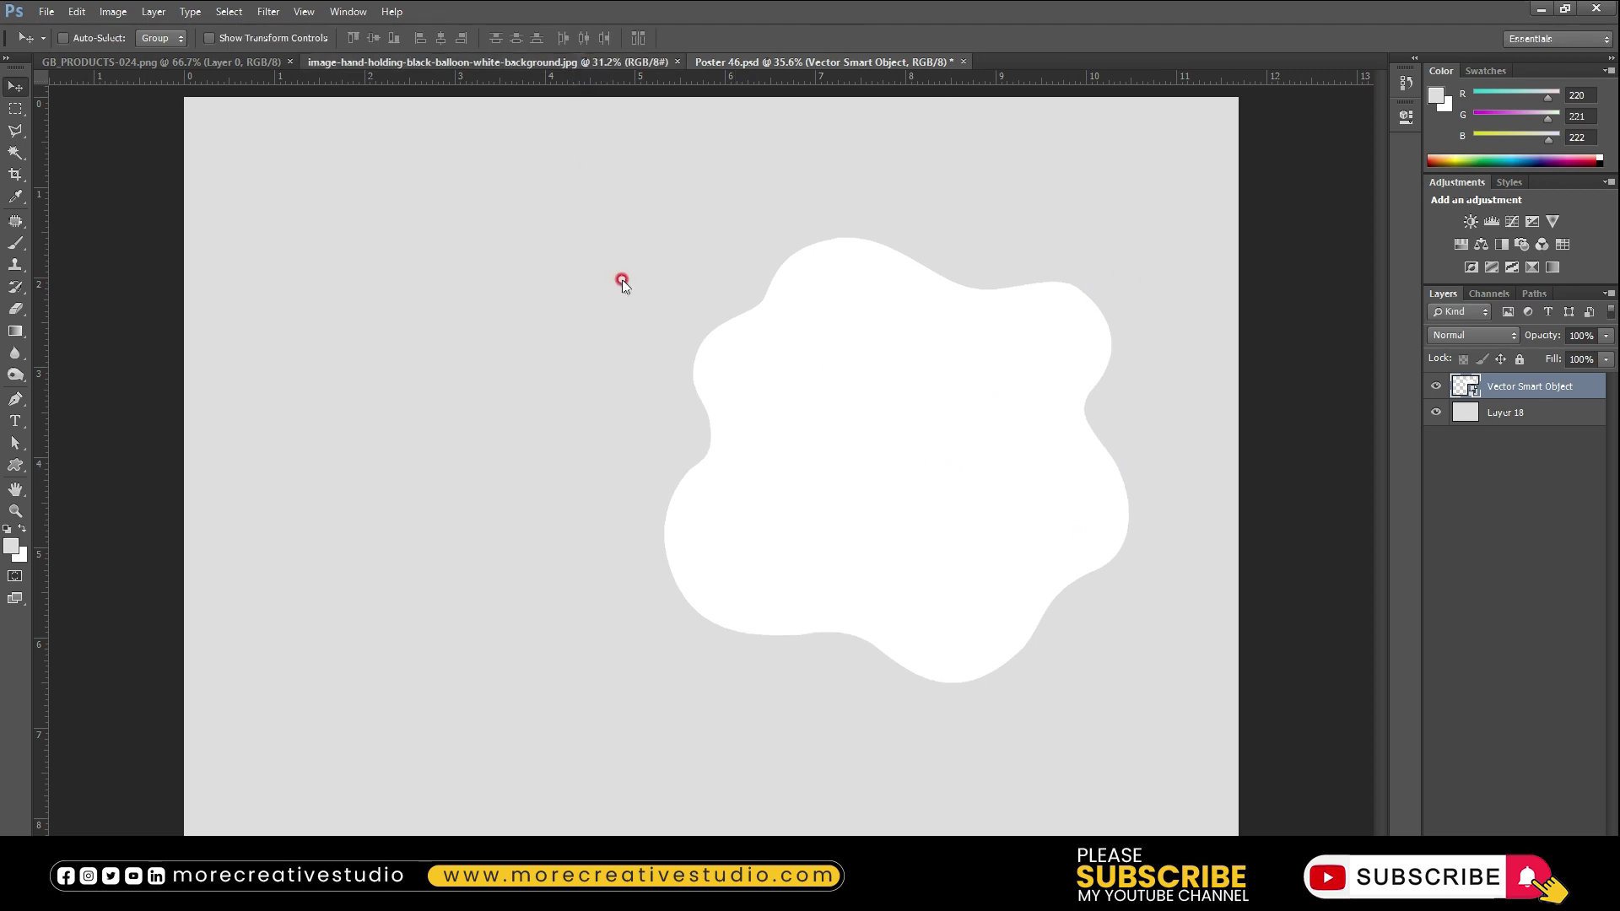
Start a pen path at the balloon's top and curve it along the edge to the knot
left_click_drag(741, 209, 791, 242)
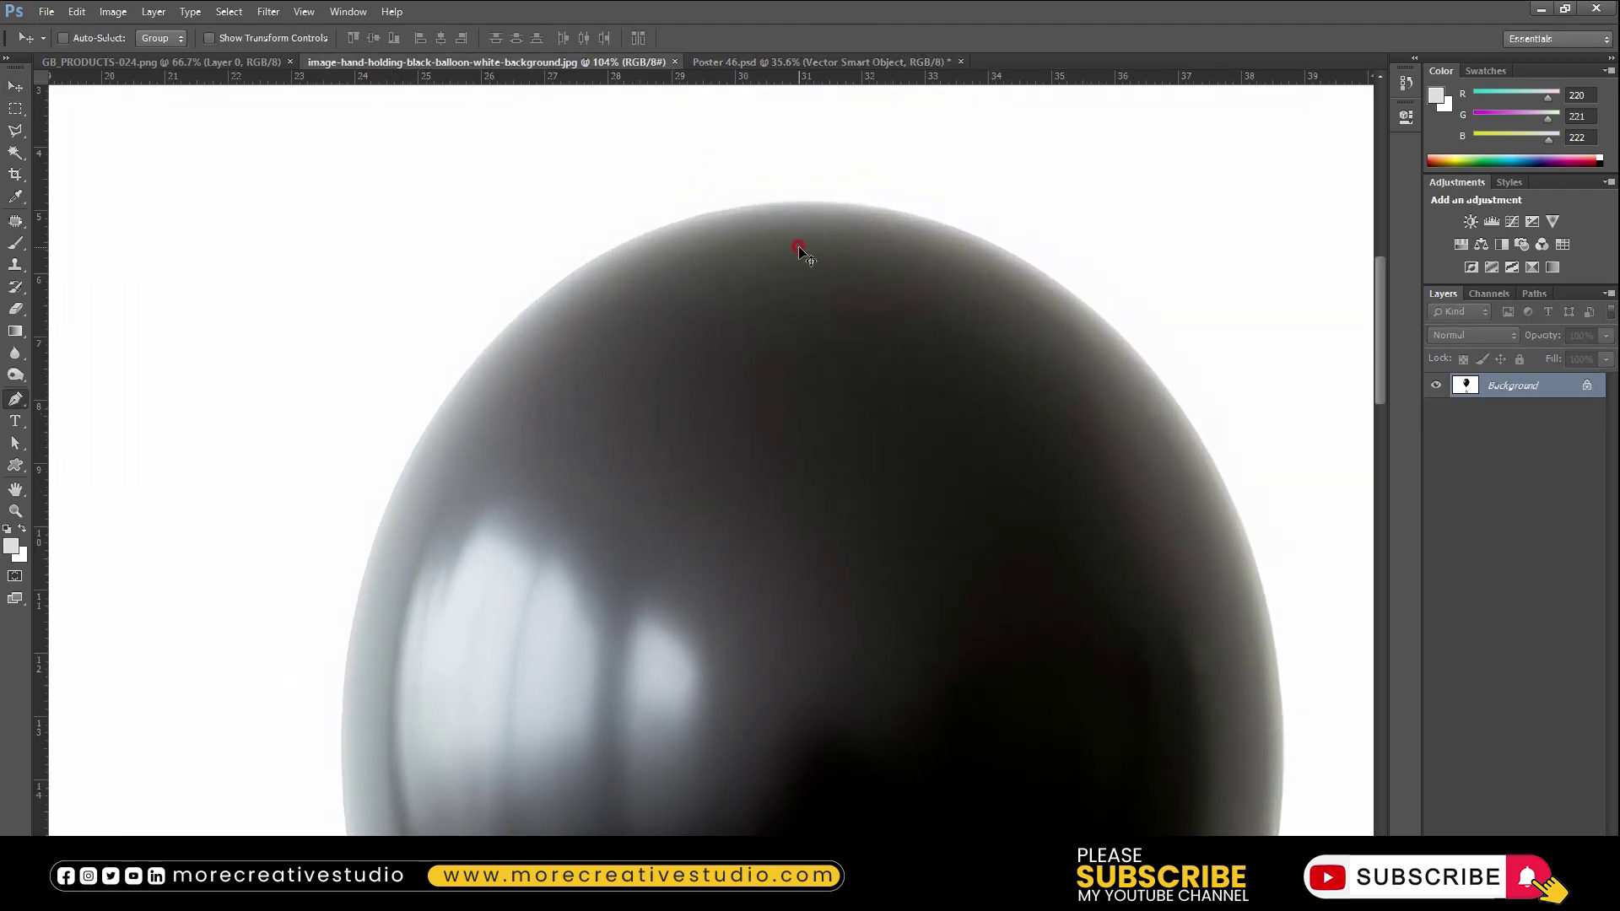
key("p")
left_click(814, 205)
scroll(437, 452, "down", 3)
scroll(410, 433, "up", 2)
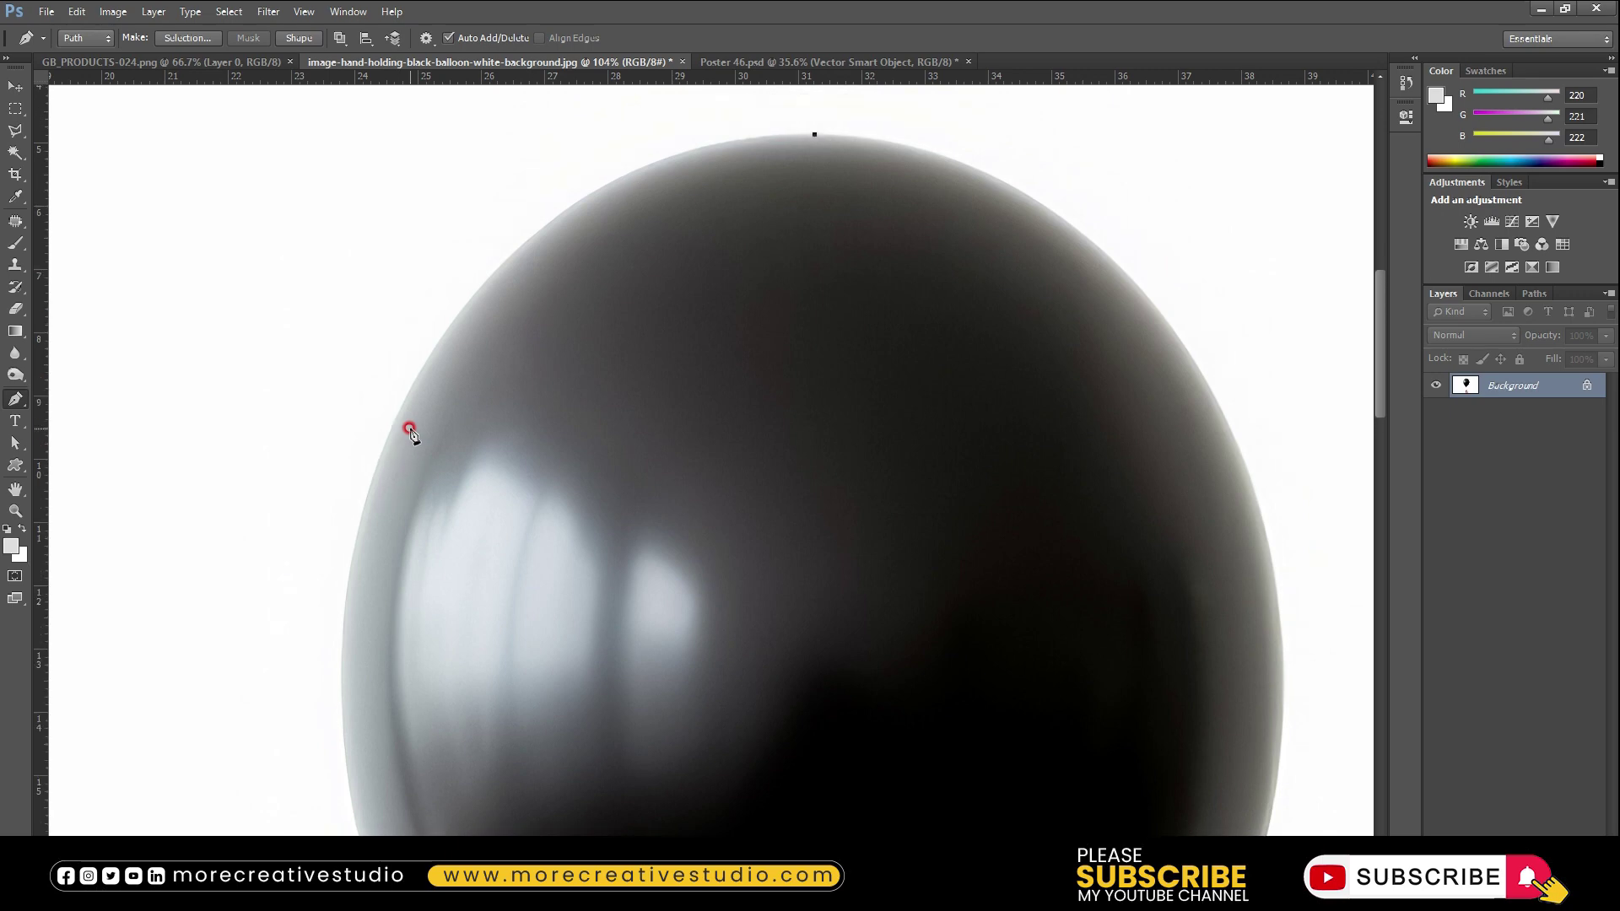
left_click_drag(333, 611, 324, 678)
left_click_drag(397, 354, 477, 122)
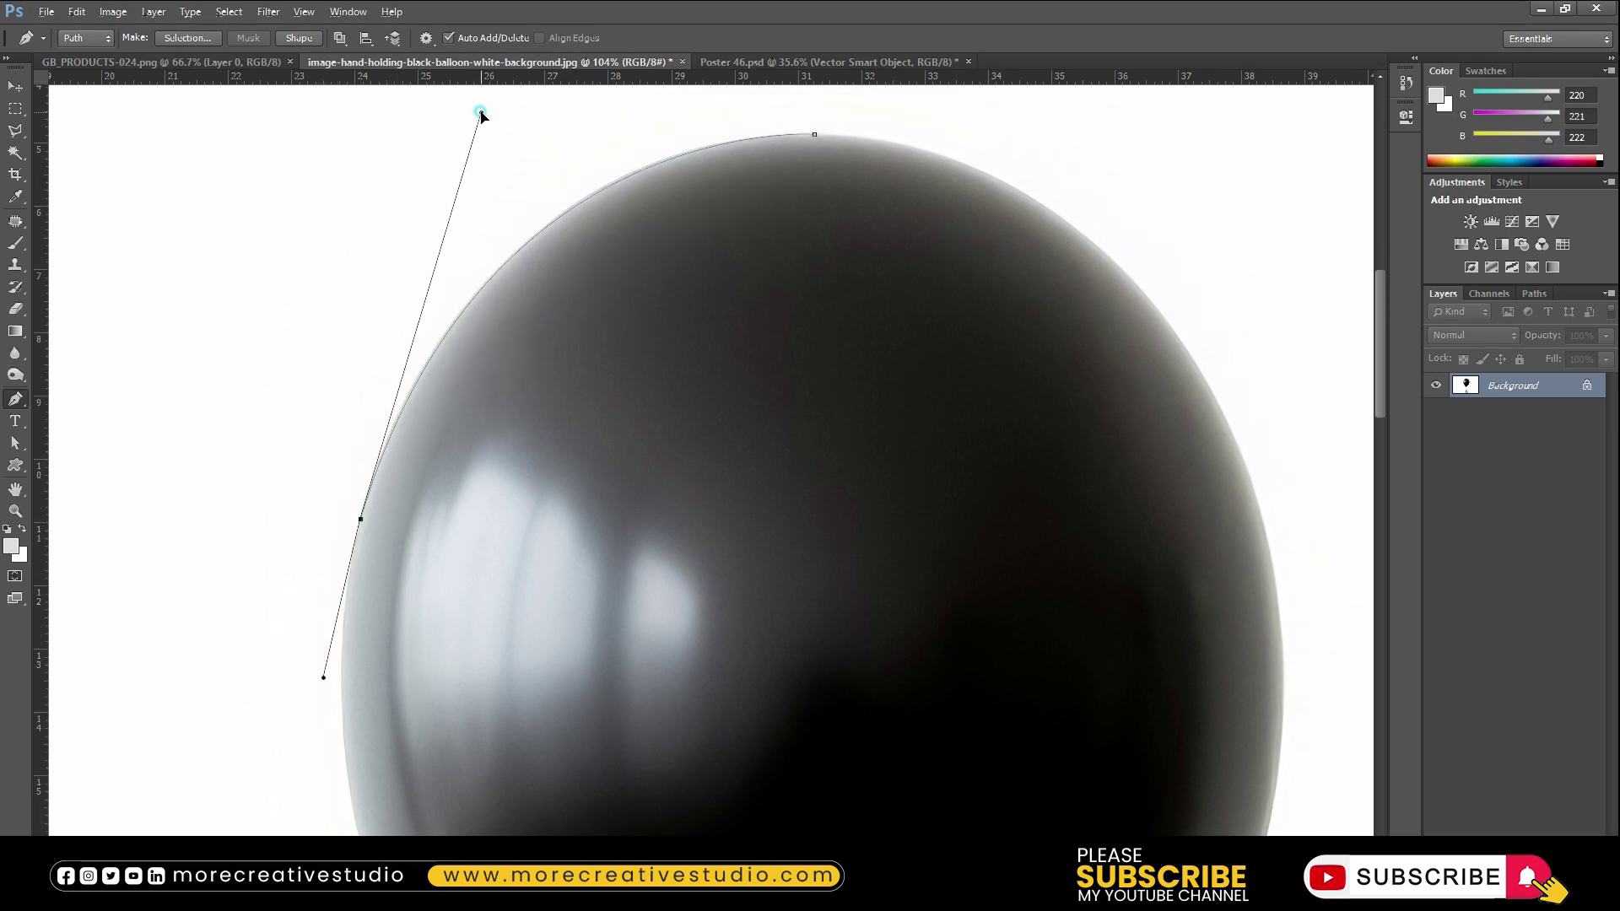
scroll(380, 532, "down", 3)
scroll(391, 528, "down", 3)
scroll(548, 552, "down", 3)
left_click_drag(534, 564, 632, 692)
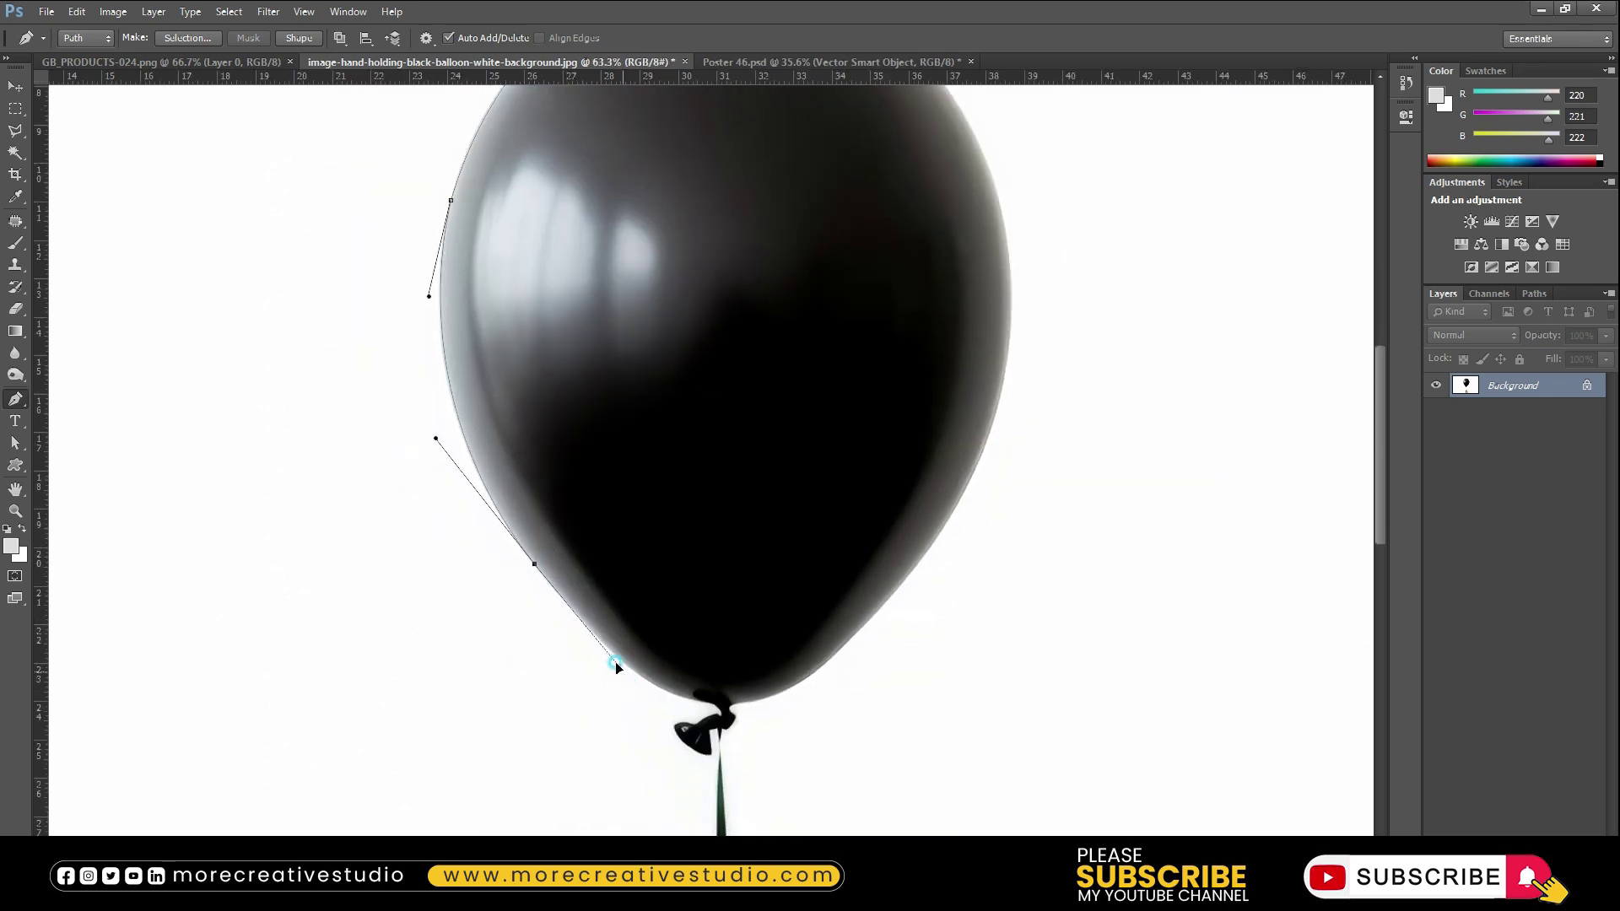
scroll(637, 697, "up", 3)
scroll(637, 697, "up", 2)
left_click_drag(775, 696, 959, 722)
left_click_drag(805, 731, 812, 728)
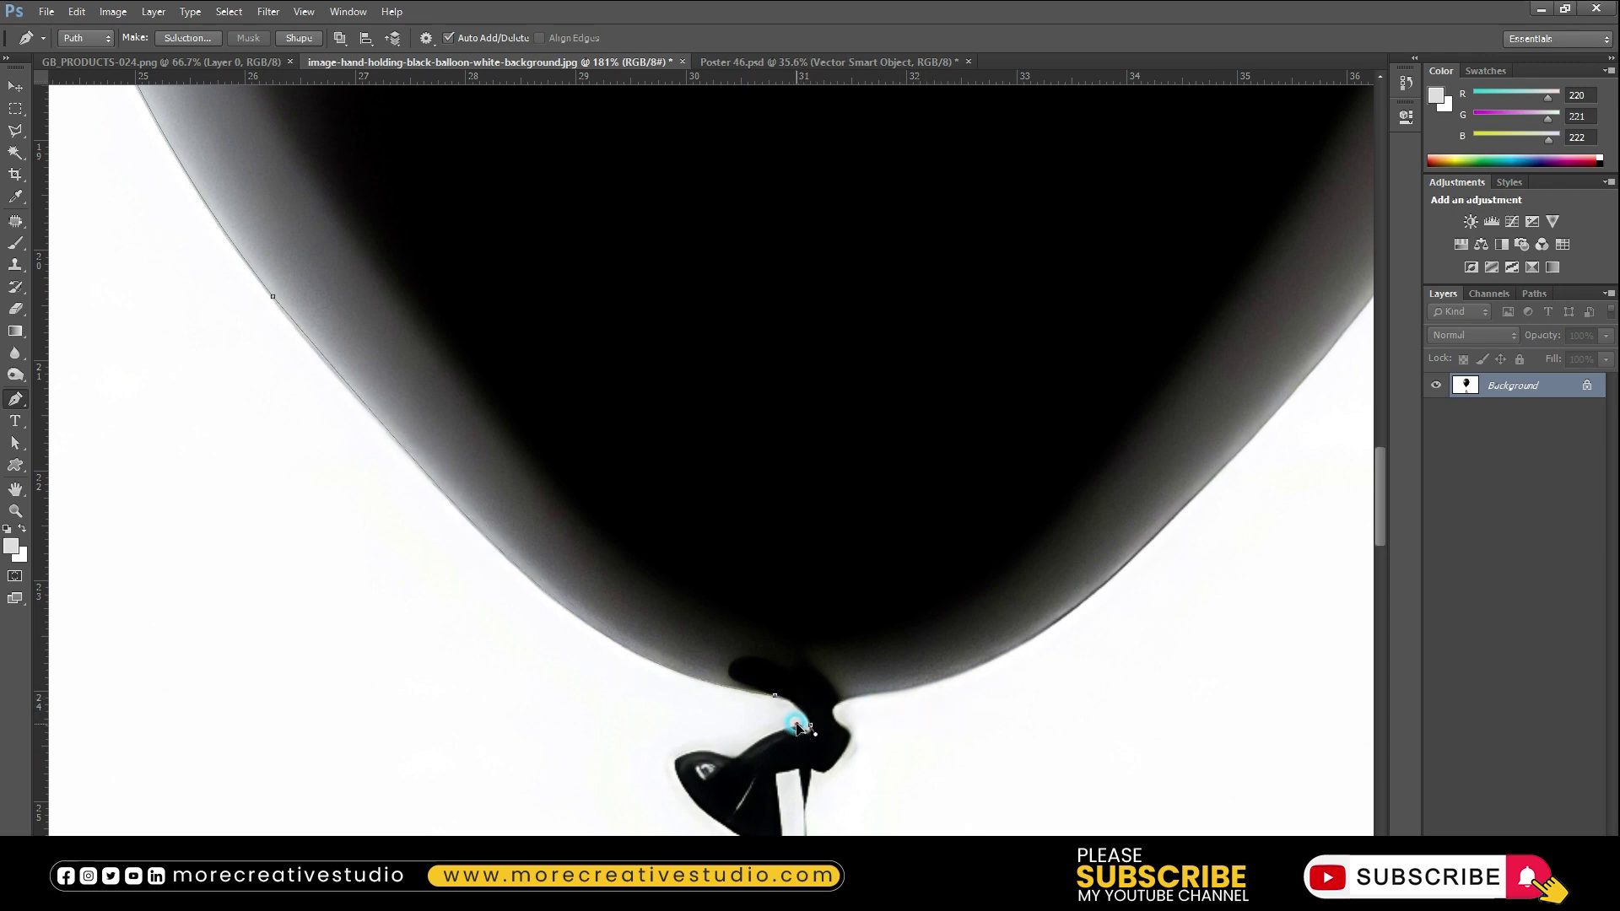
Continue the path from the knot's left end down along the balloon string
scroll(793, 723, "down", 3)
left_click(713, 661)
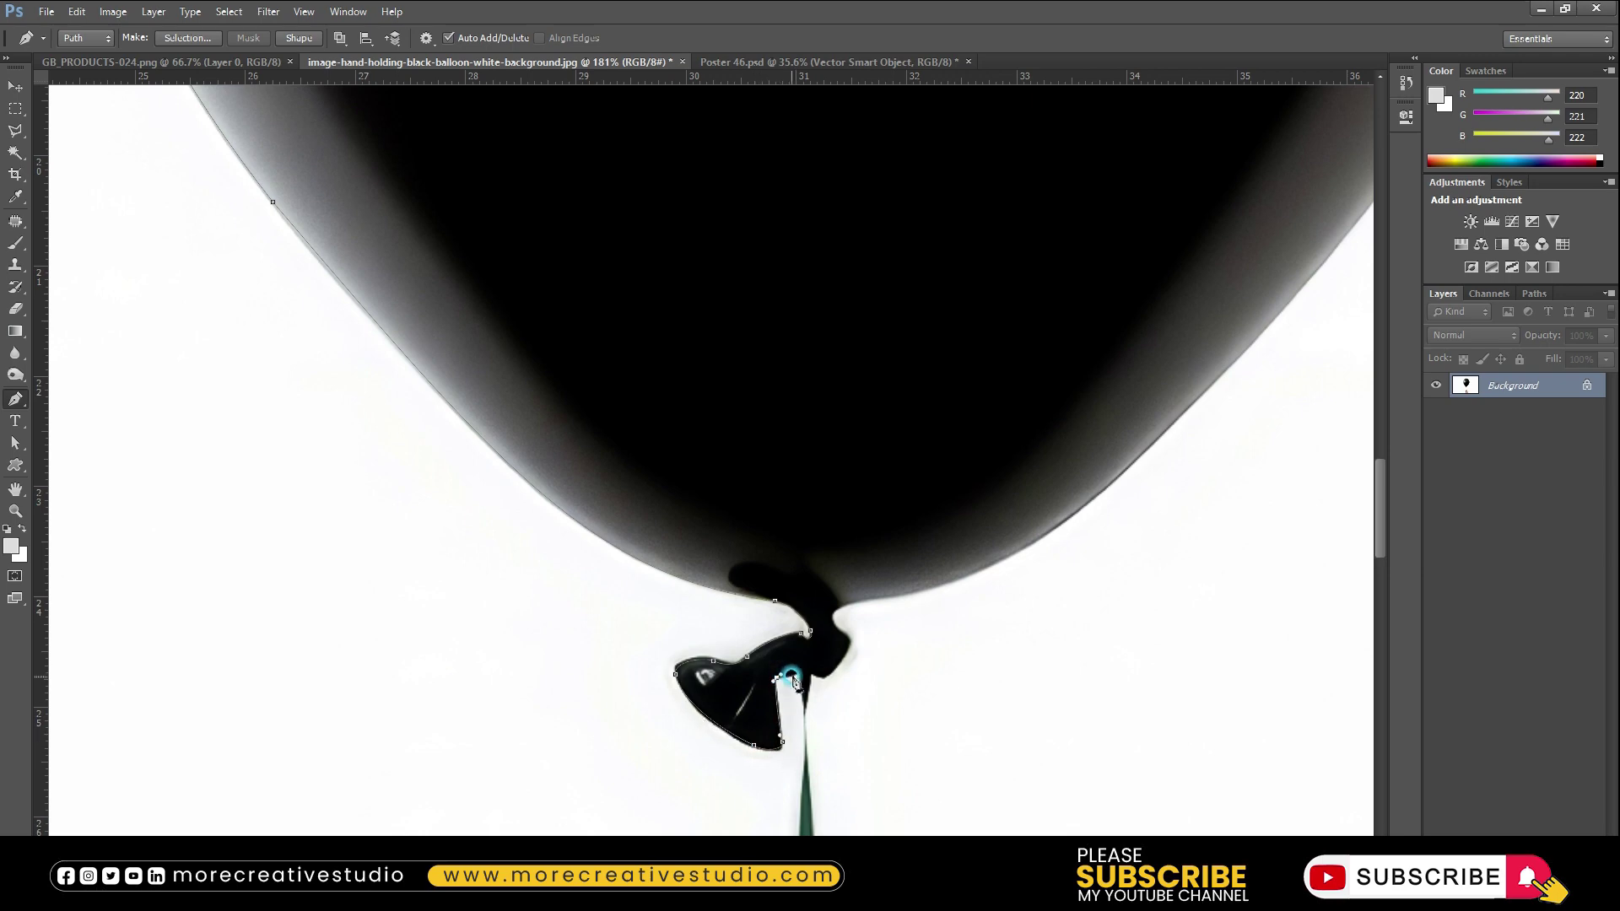
scroll(810, 650, "up", 5)
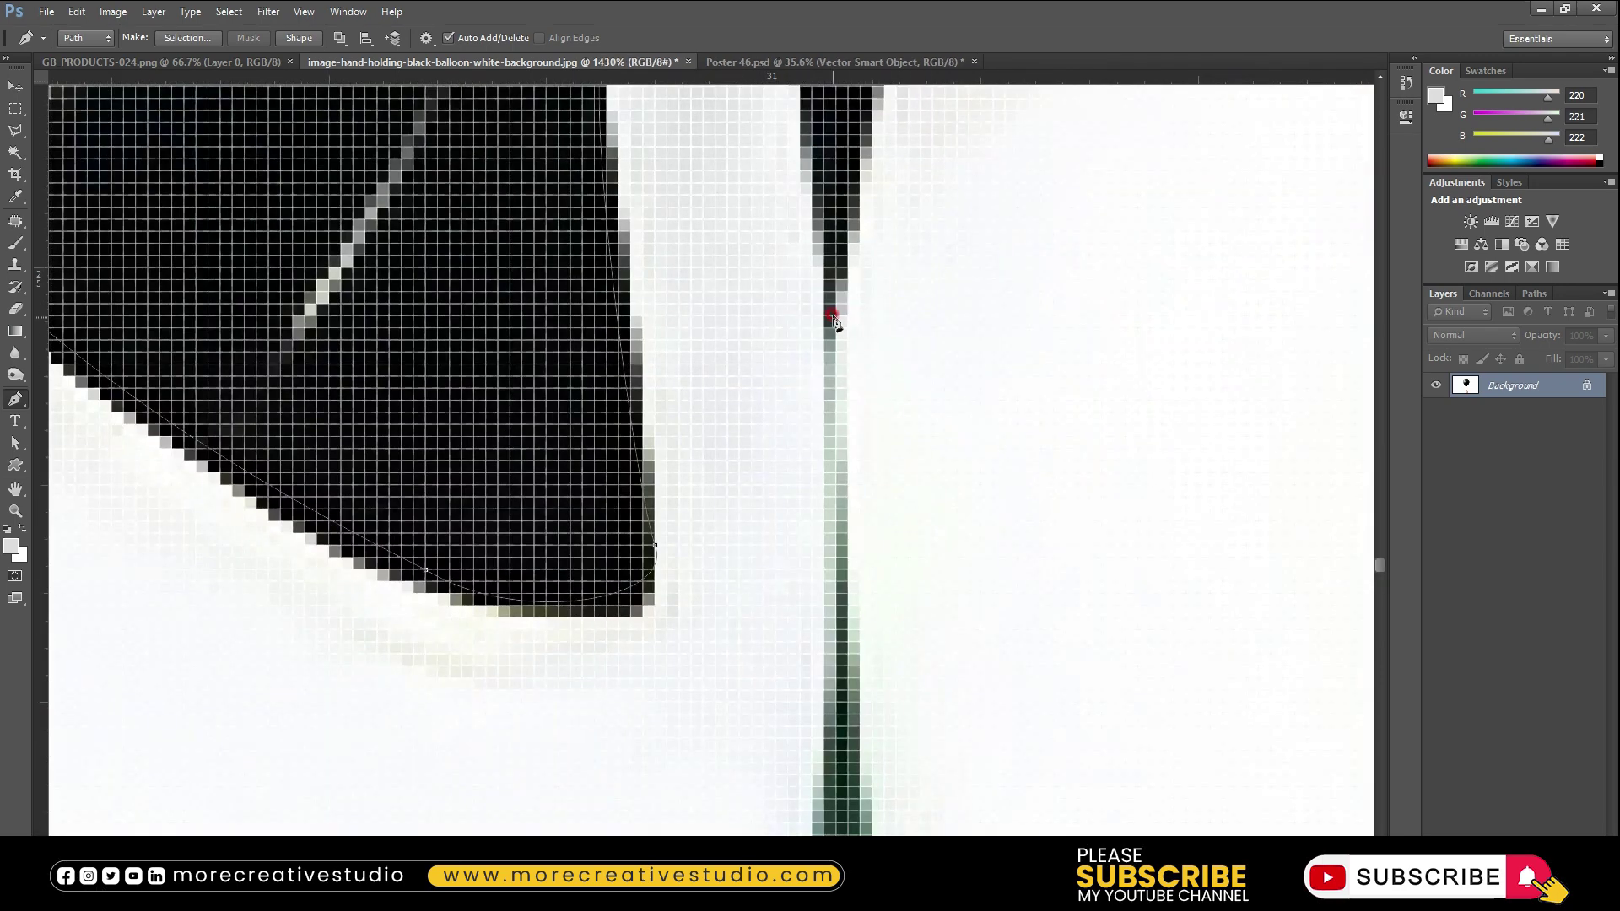
left_click(827, 603)
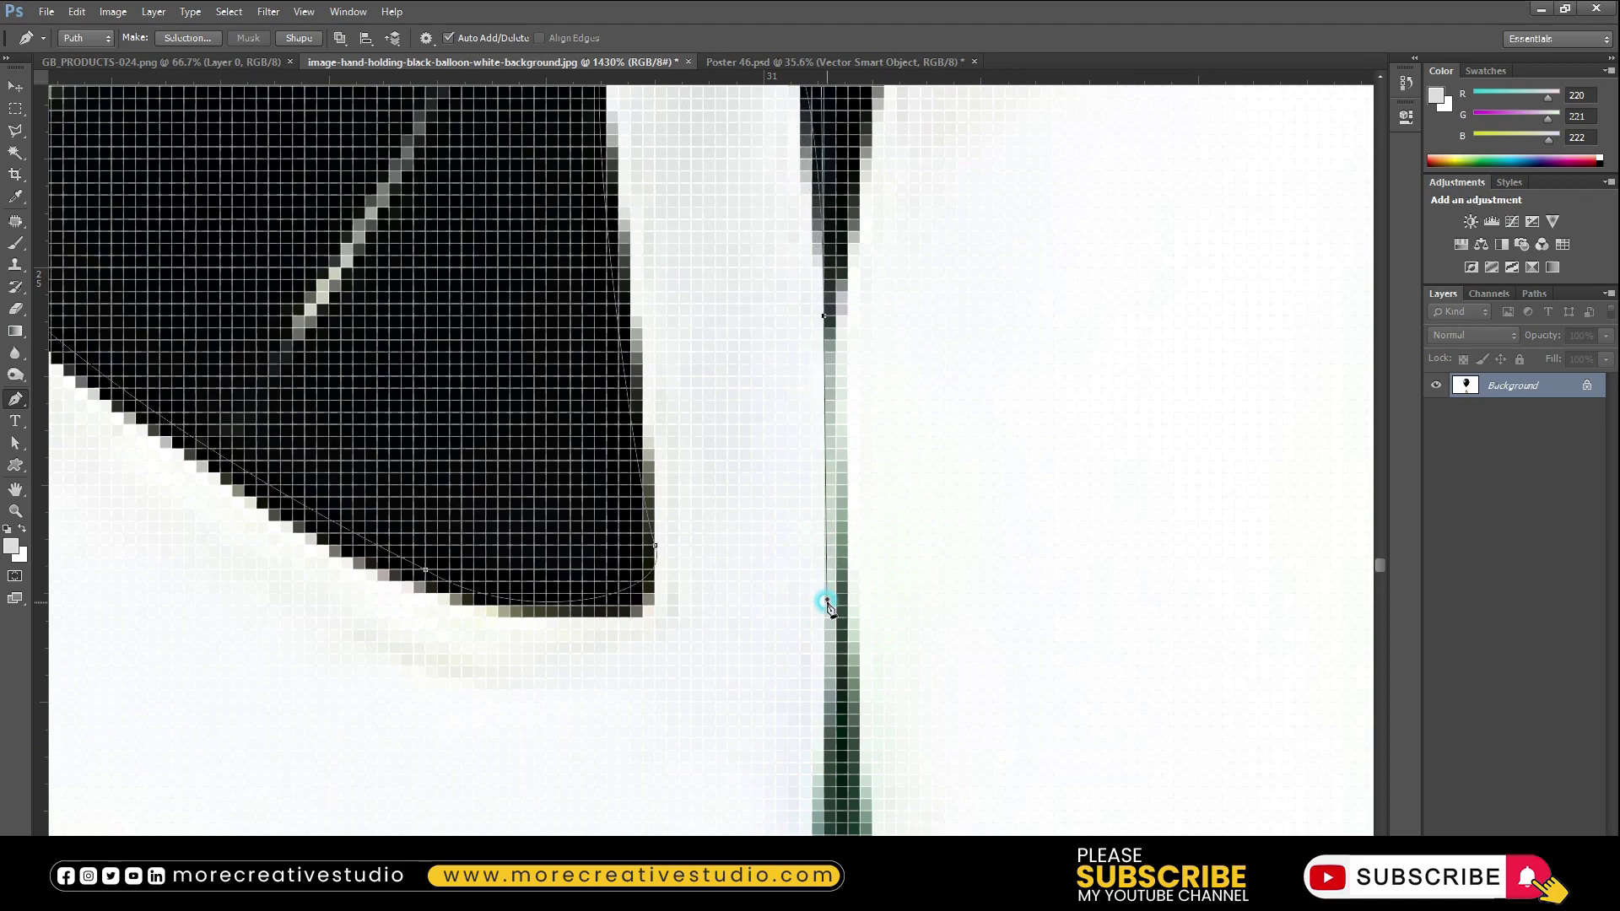
scroll(814, 573, "down", 1)
scroll(806, 528, "down", 2)
scroll(827, 590, "down", 2)
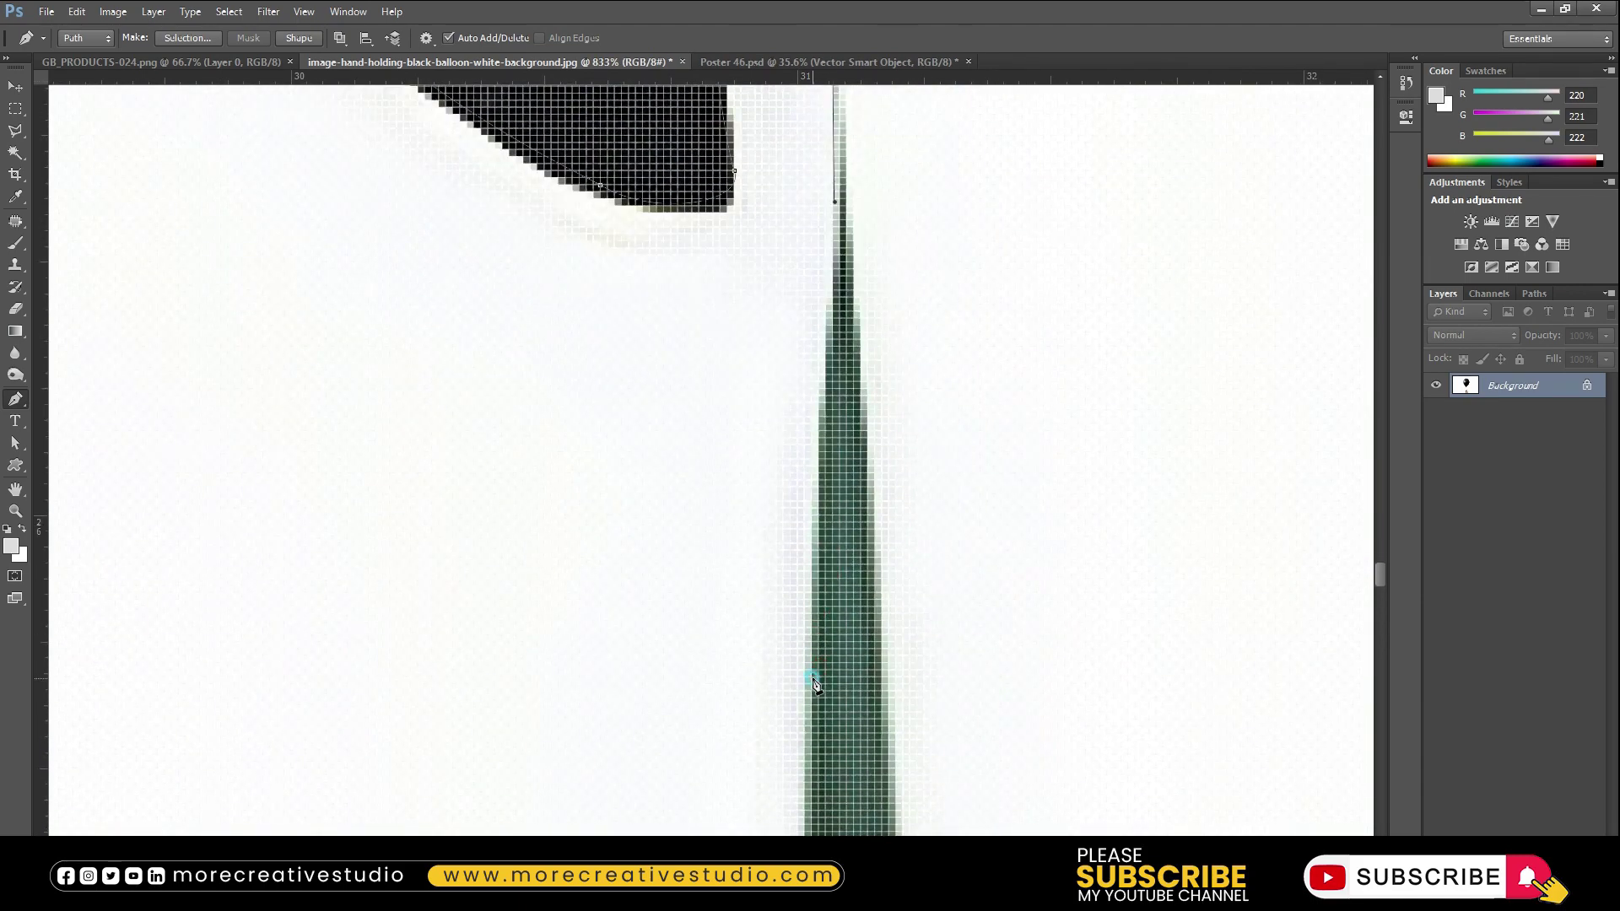
scroll(840, 720, "down", 4)
scroll(806, 622, "up", 2)
scroll(875, 579, "up", 1)
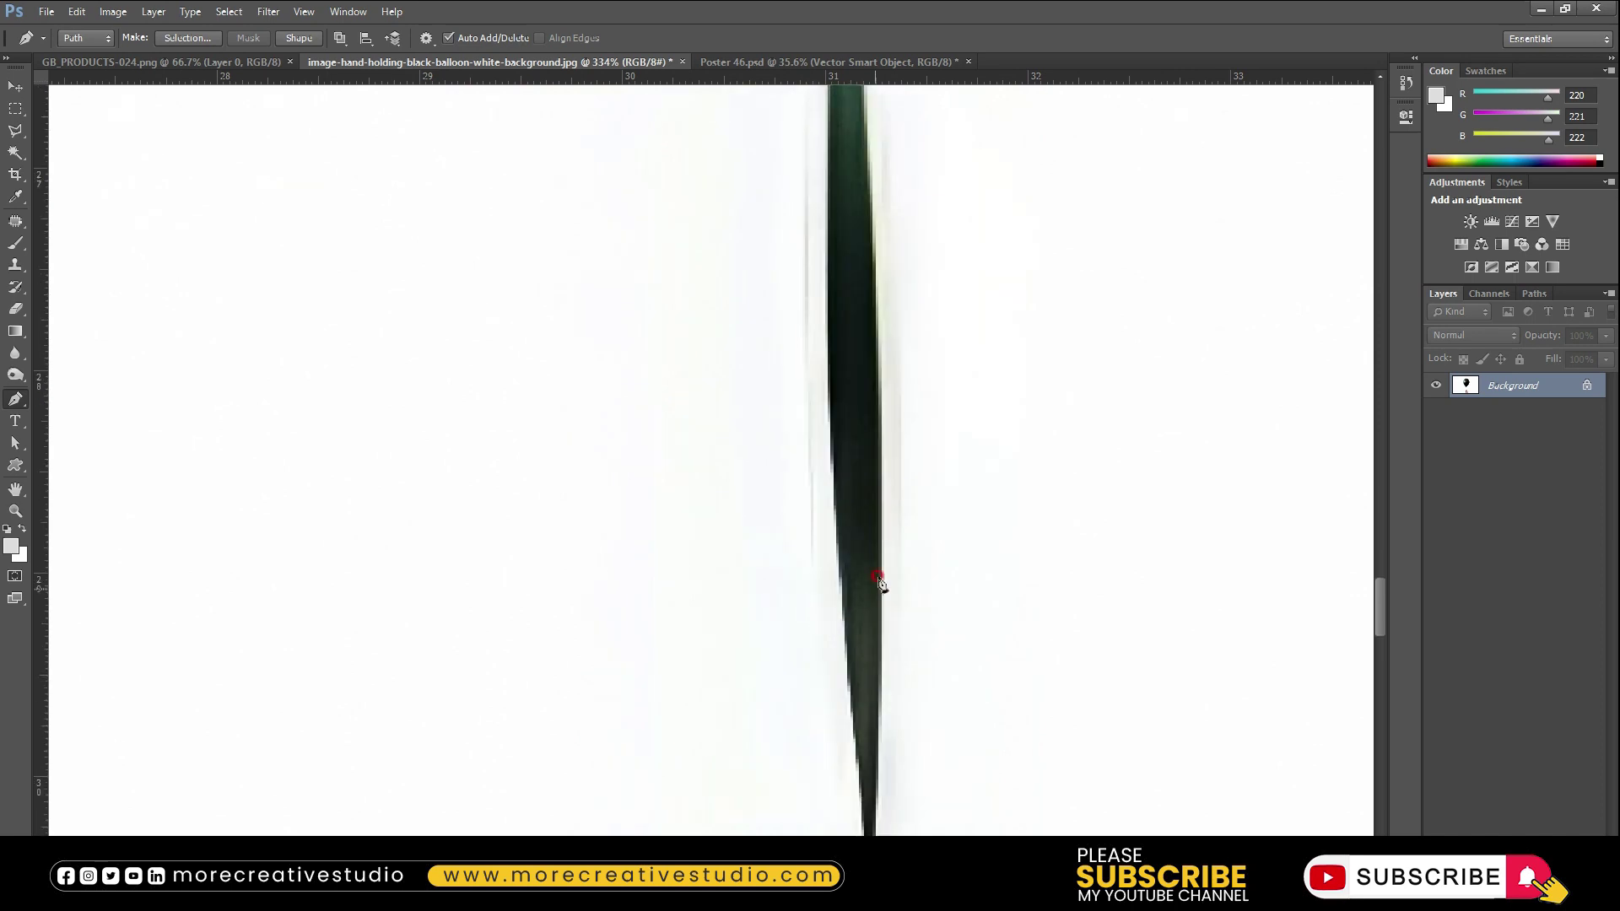
left_click(848, 675)
scroll(854, 667, "down", 3)
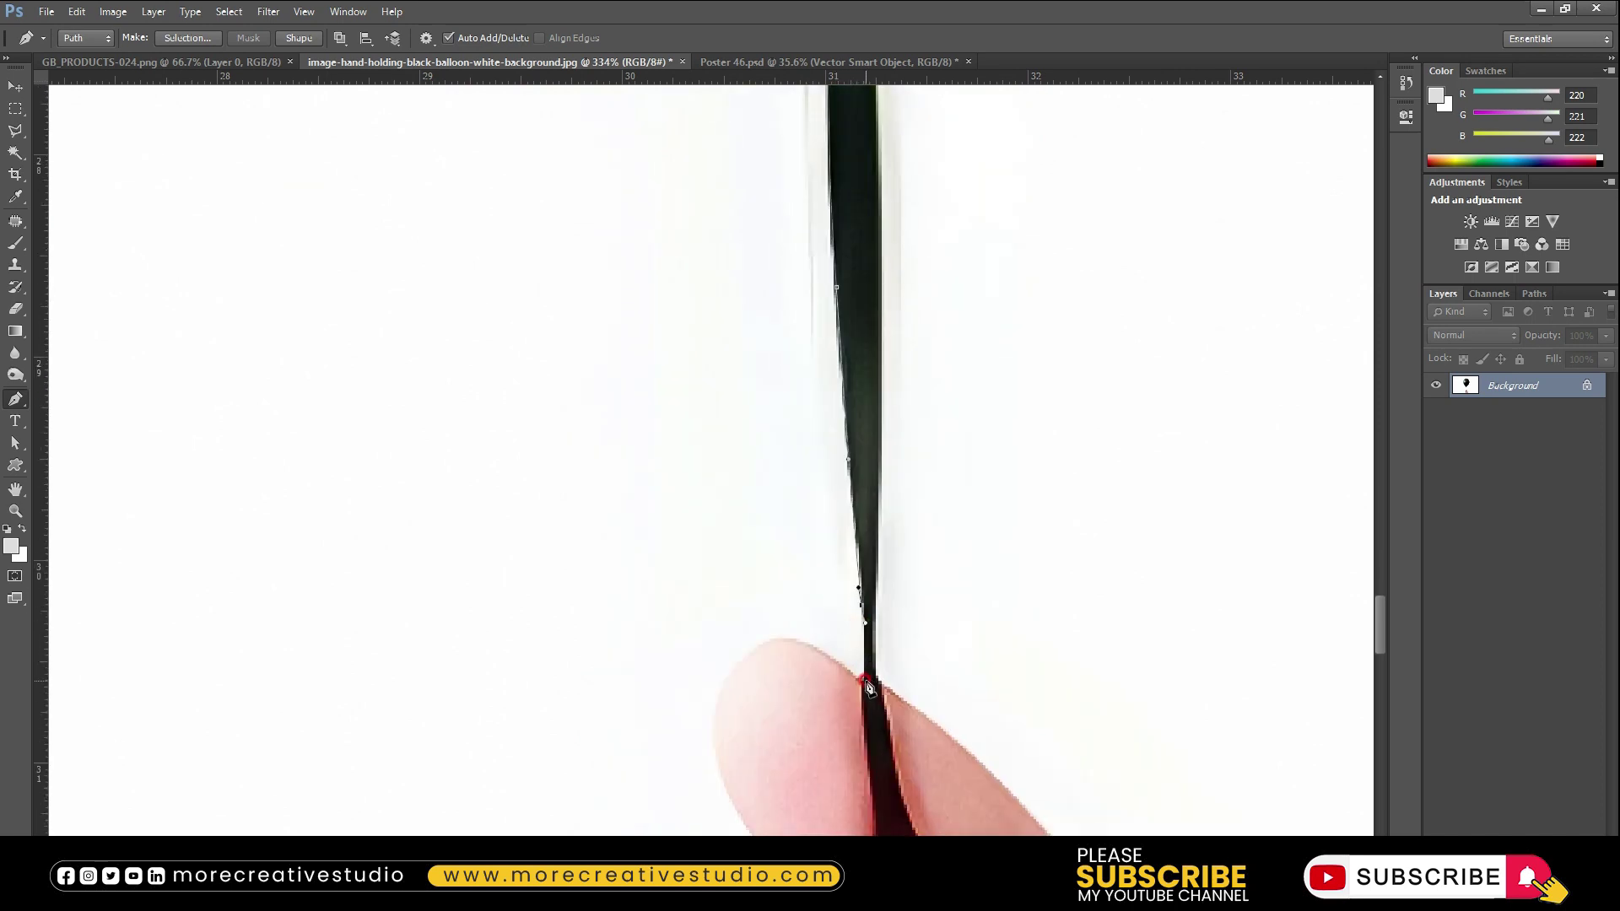
left_click_drag(863, 679, 853, 669)
scroll(832, 588, "down", 1)
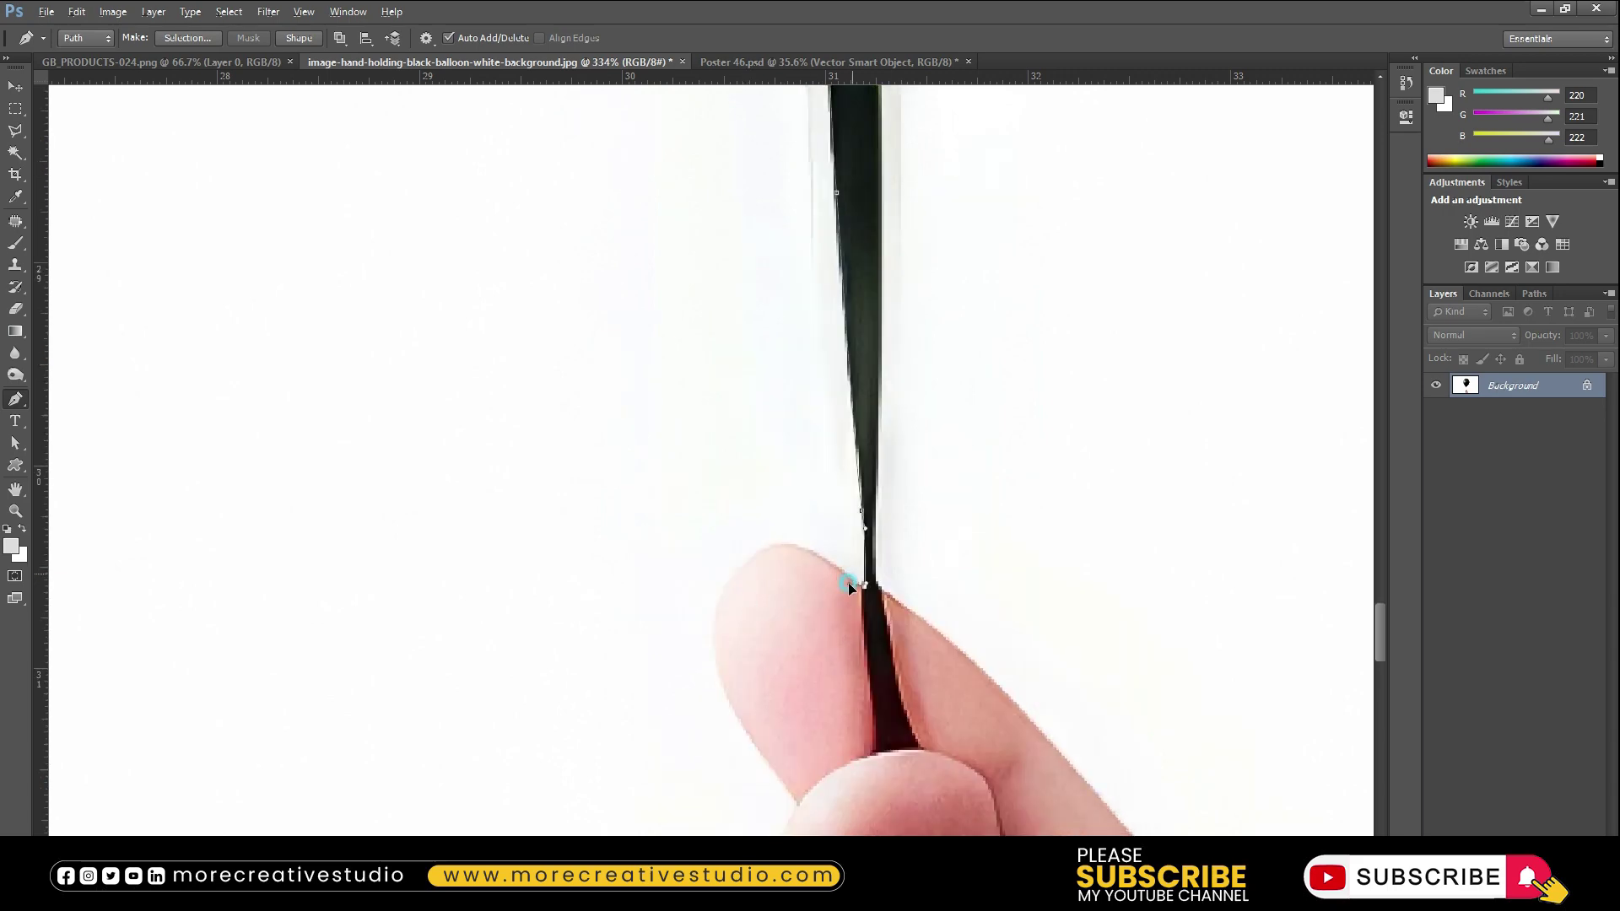
Trace the path over the fingertip, the finger-thumb corner and the bent finger
left_click_drag(743, 561, 701, 603)
scroll(770, 578, "down", 2)
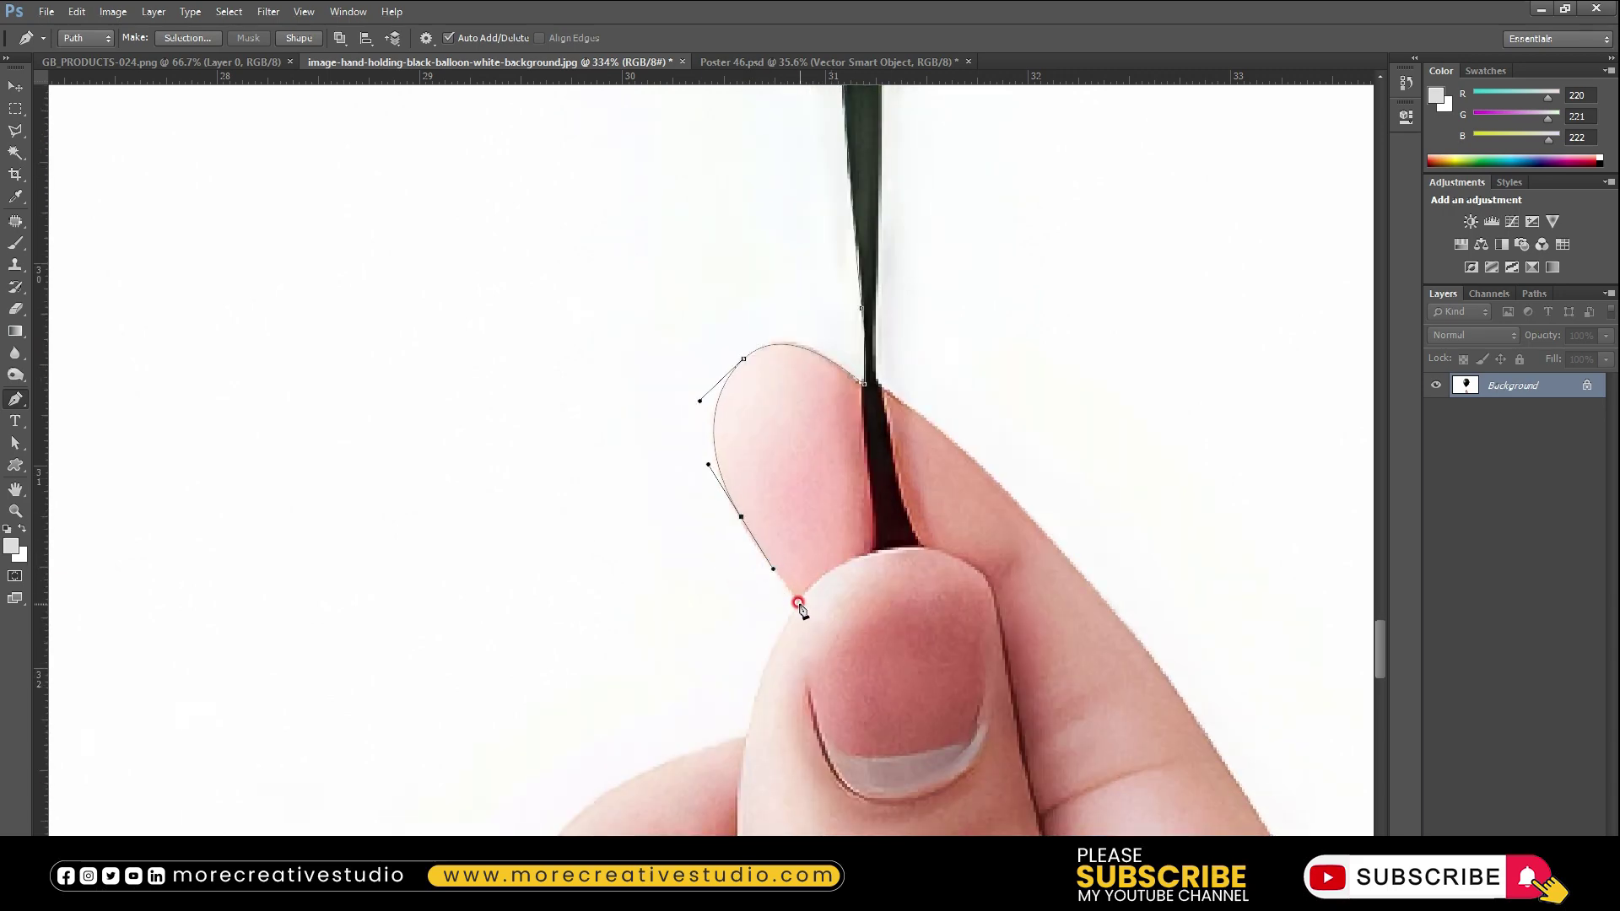
left_click(800, 605)
scroll(785, 591, "down", 1)
scroll(746, 560, "down", 1)
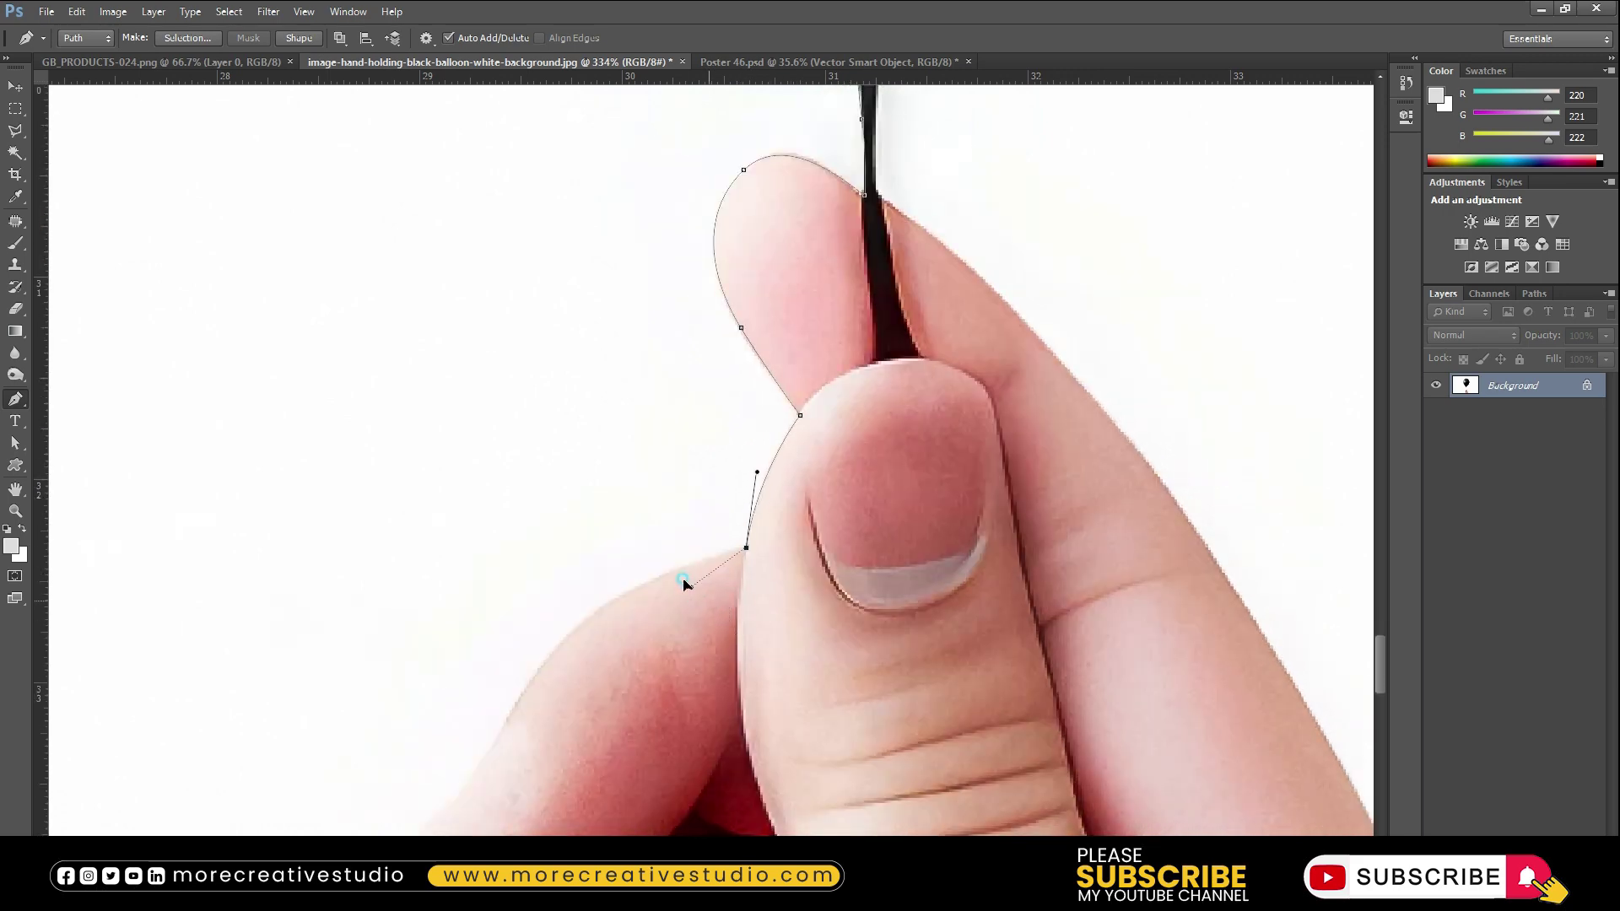
scroll(590, 565, "down", 2)
left_click_drag(518, 496, 458, 598)
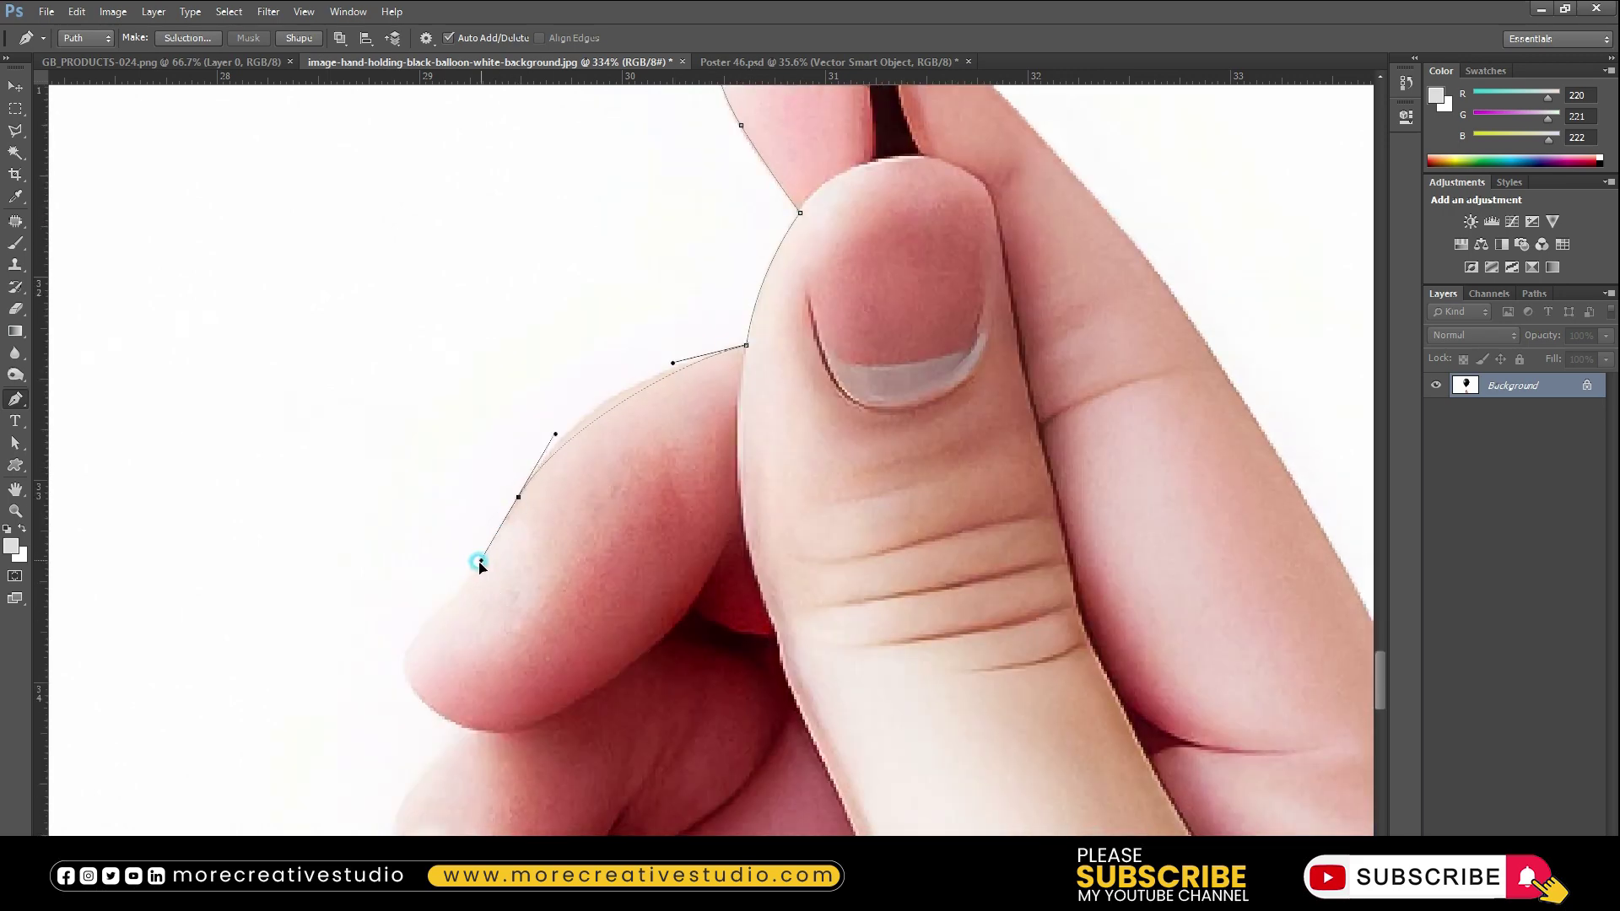
scroll(481, 564, "down", 1)
left_click_drag(428, 513, 407, 534)
left_click_drag(536, 626, 557, 641)
scroll(372, 600, "down", 3)
left_click_drag(380, 505, 367, 565)
scroll(367, 563, "down", 1)
left_click_drag(366, 486, 361, 503)
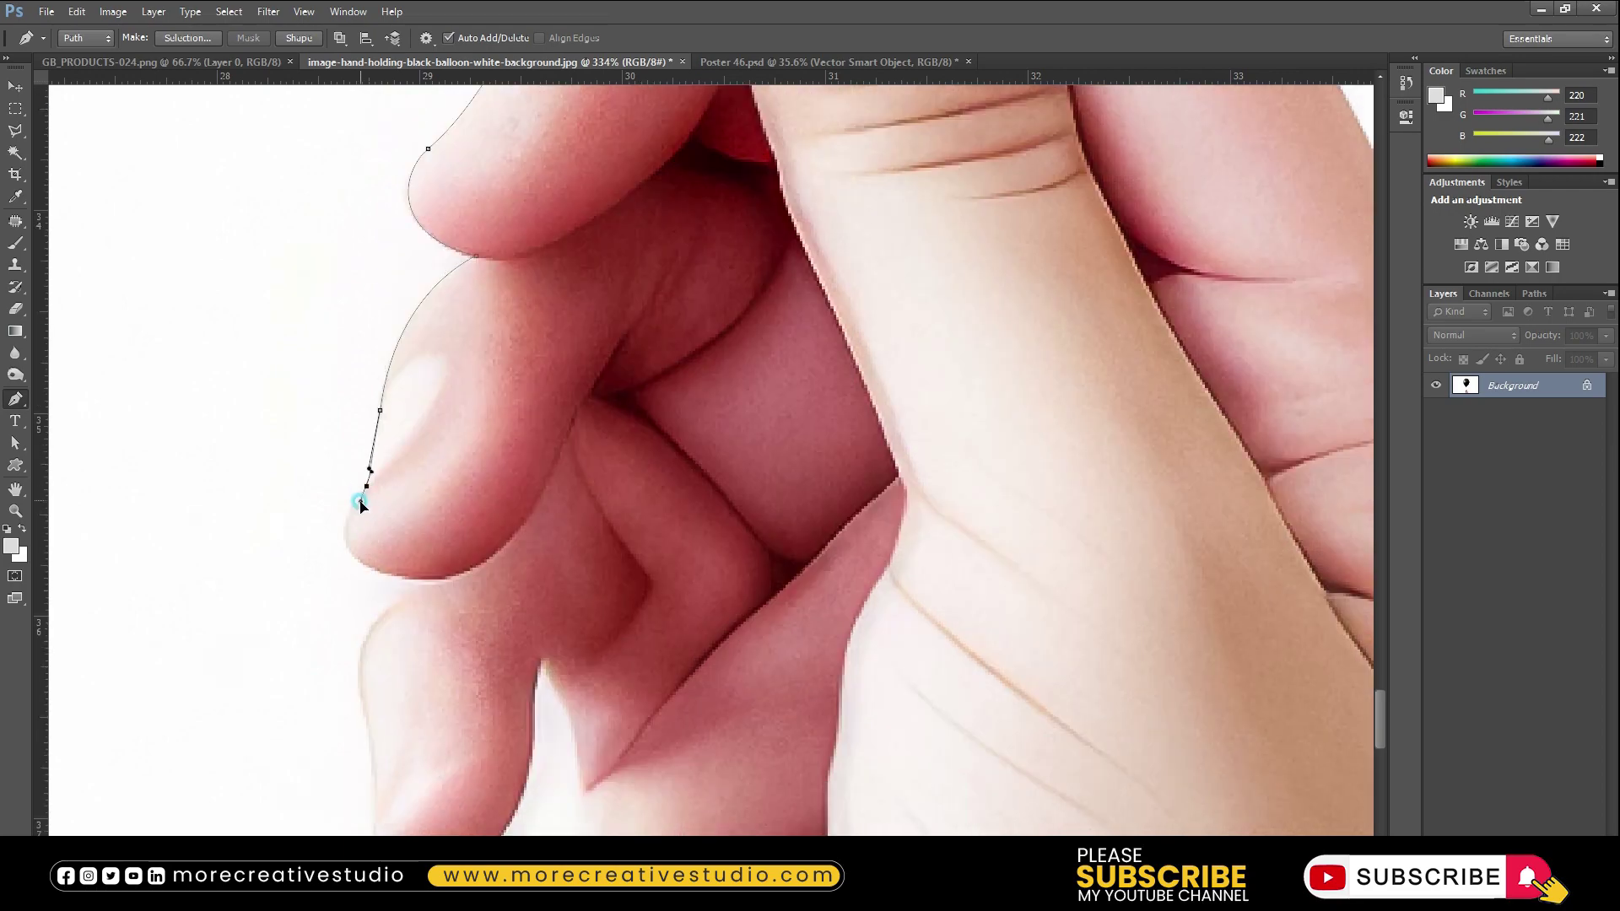
scroll(363, 507, "down", 1)
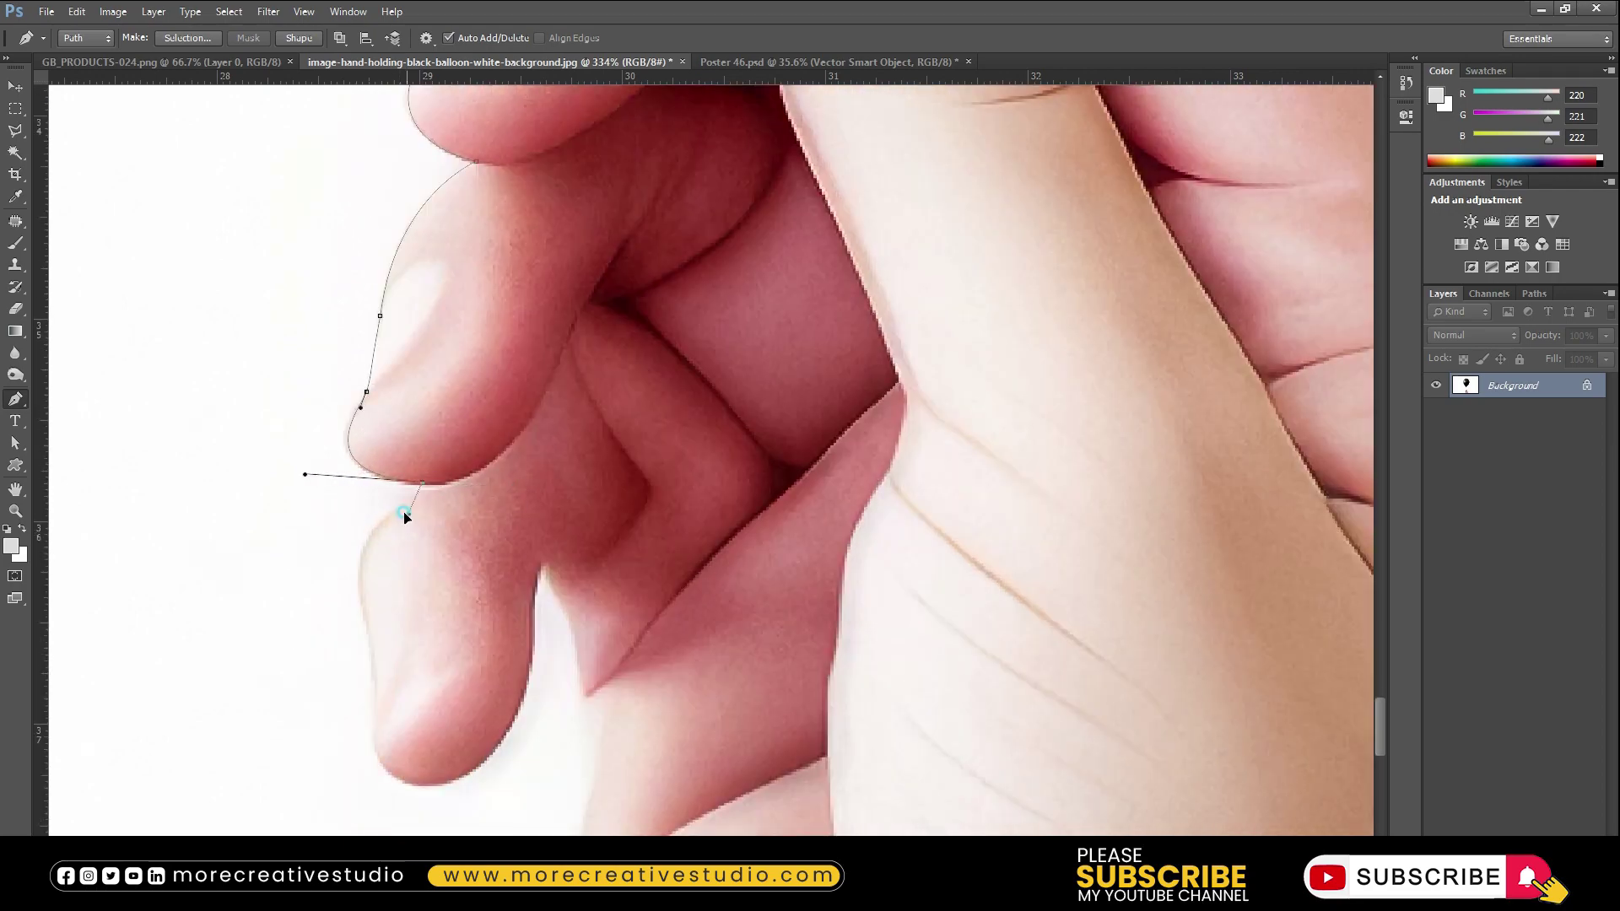
scroll(404, 516, "down", 1)
scroll(350, 530, "down", 1)
mouse_move(360, 394)
left_mouse_down()
mouse_move(366, 463)
mouse_move(378, 456)
left_mouse_up()
scroll(383, 453, "down", 1)
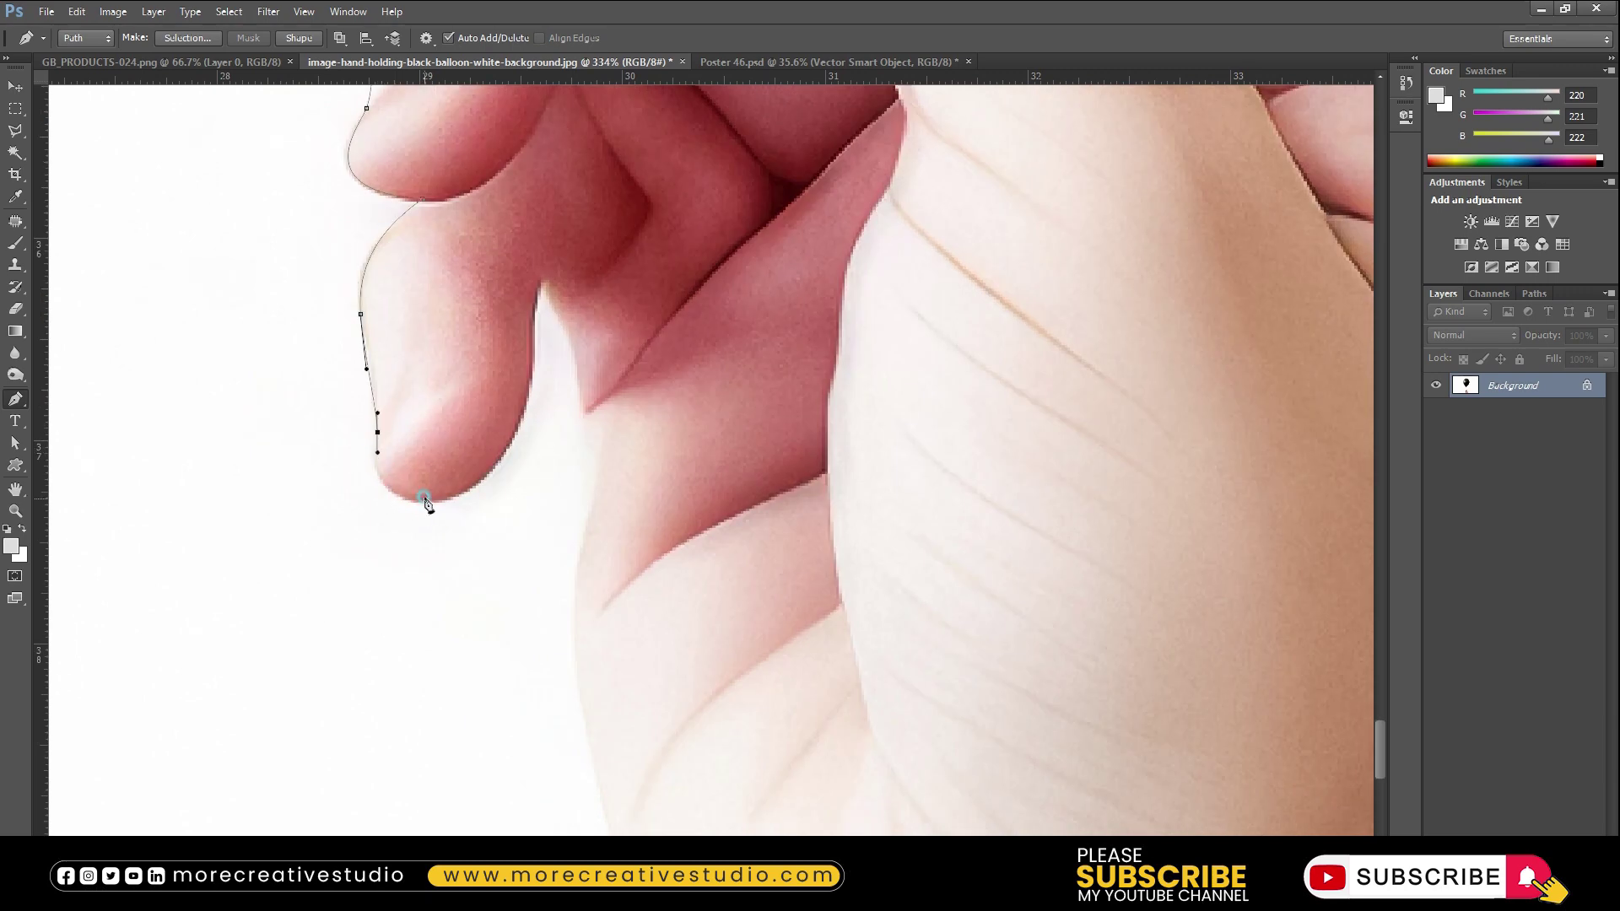
left_click_drag(529, 387, 534, 328)
left_click_drag(597, 506, 590, 549)
scroll(589, 549, "down", 4)
left_click_drag(597, 488, 634, 650)
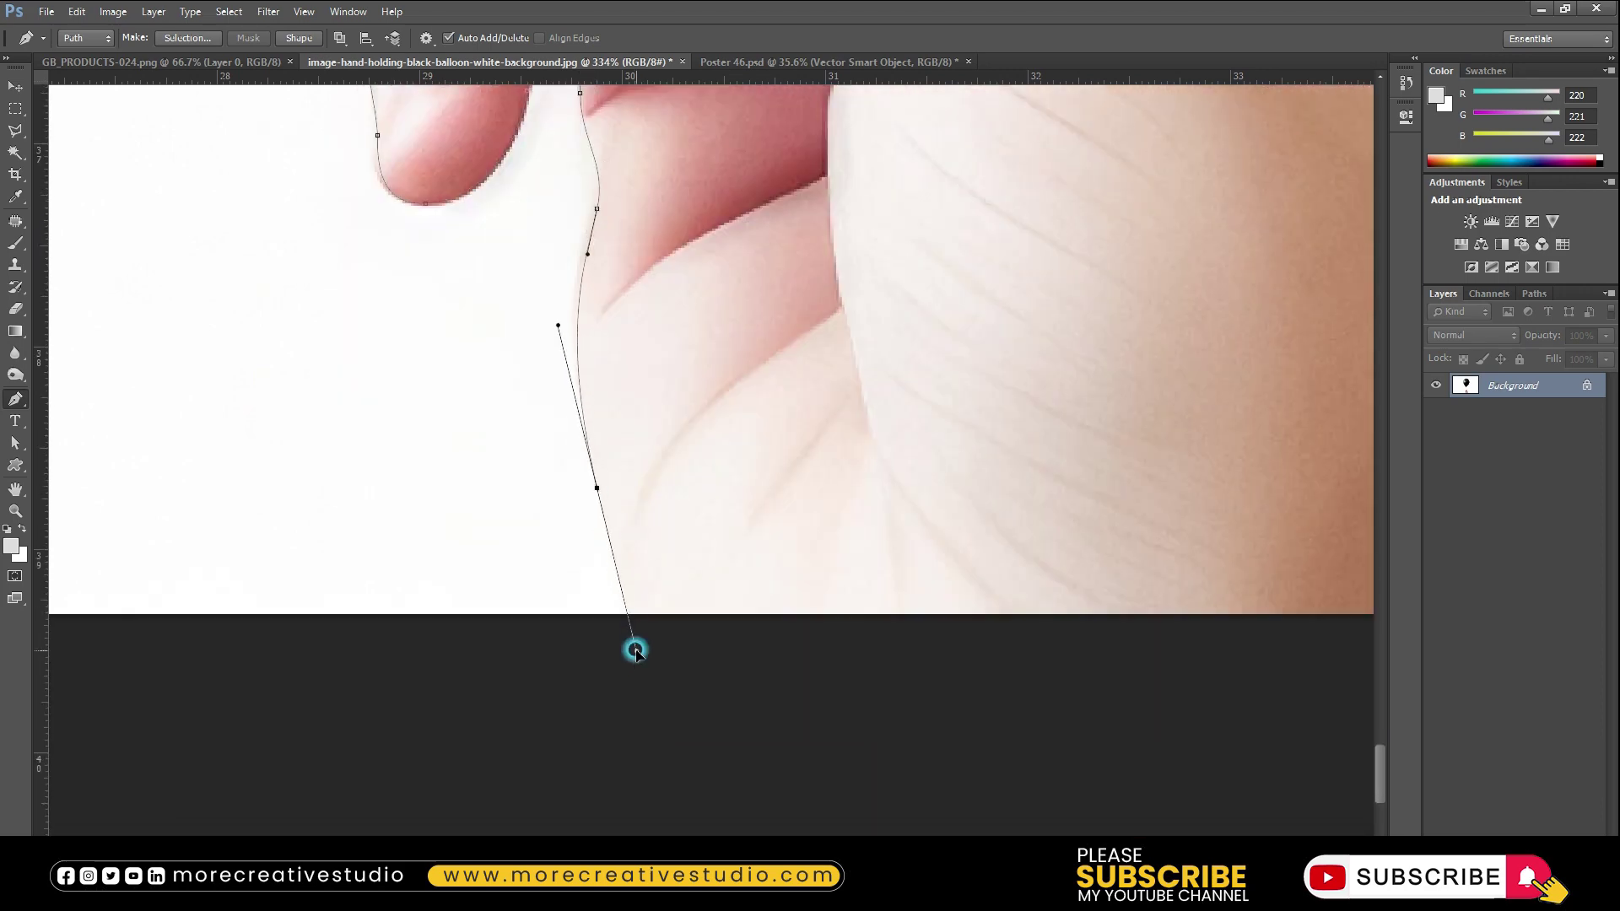
Extend the path along the hand's right edge and up the finger toward the string
scroll(633, 632, "right", 8)
scroll(605, 671, "right", 4)
scroll(567, 641, "up", 2)
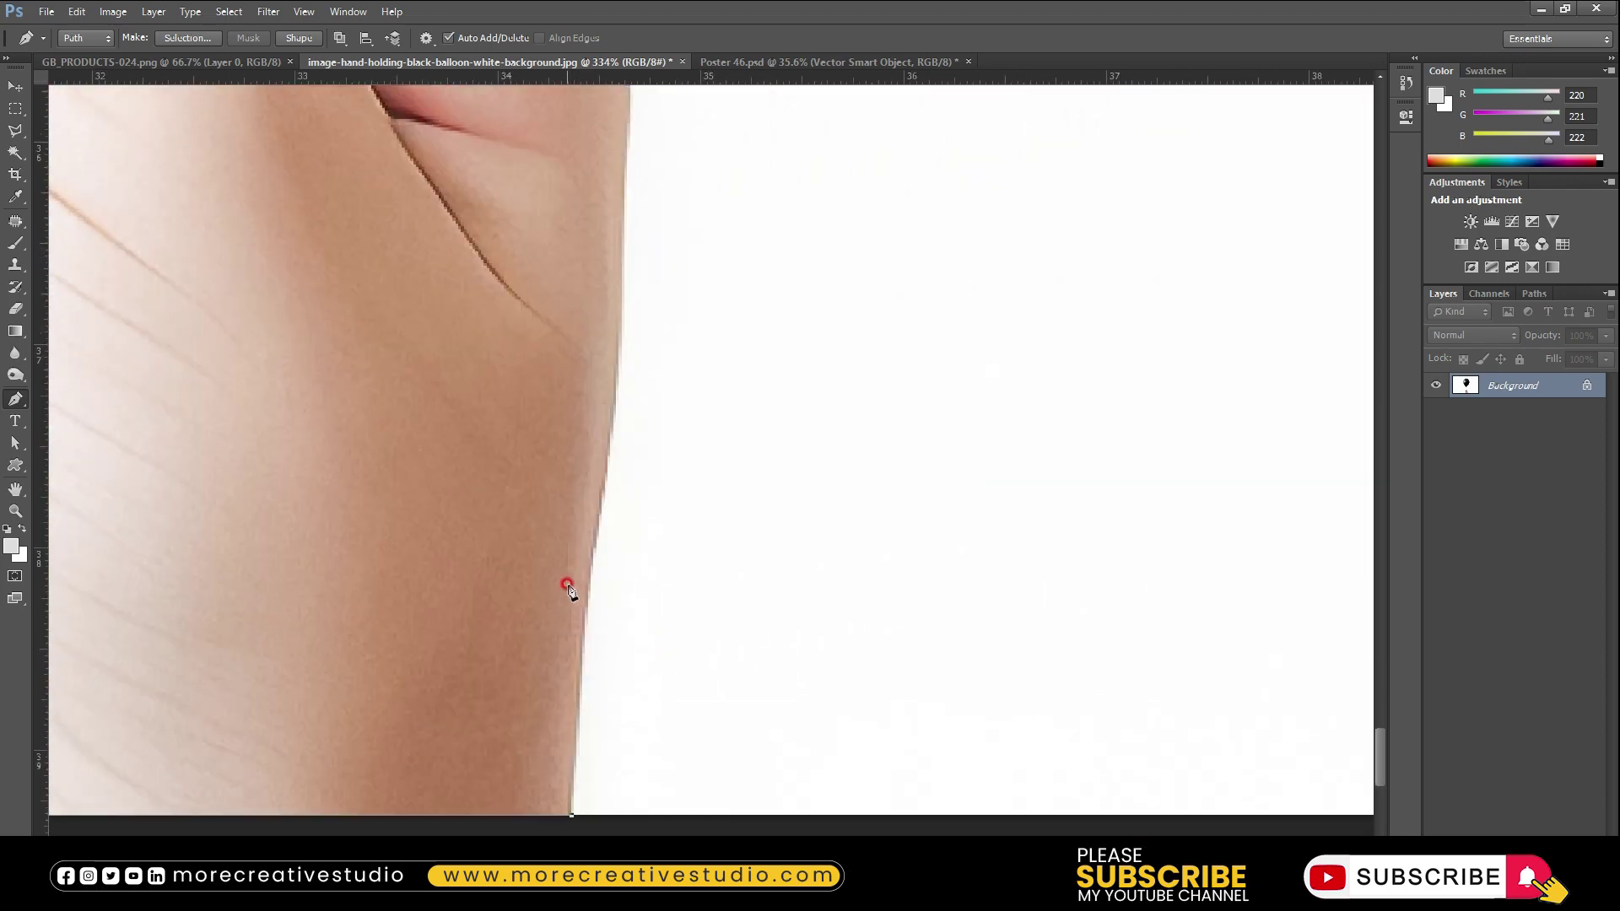
scroll(582, 566, "up", 1)
scroll(607, 438, "up", 2)
scroll(625, 506, "up", 3)
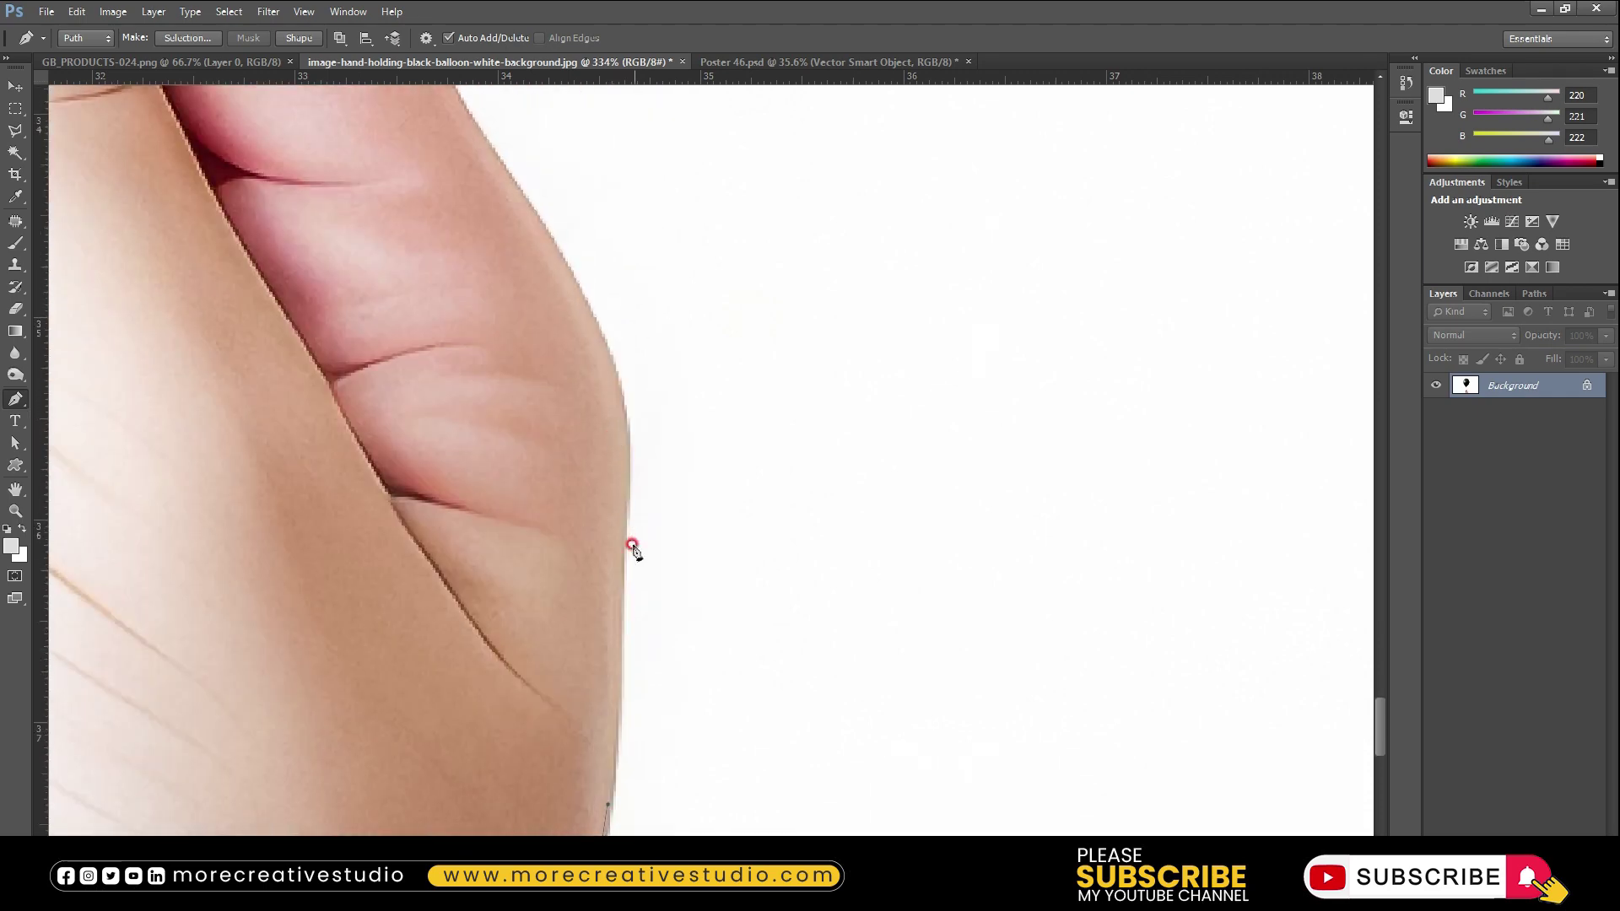
scroll(624, 409, "up", 3)
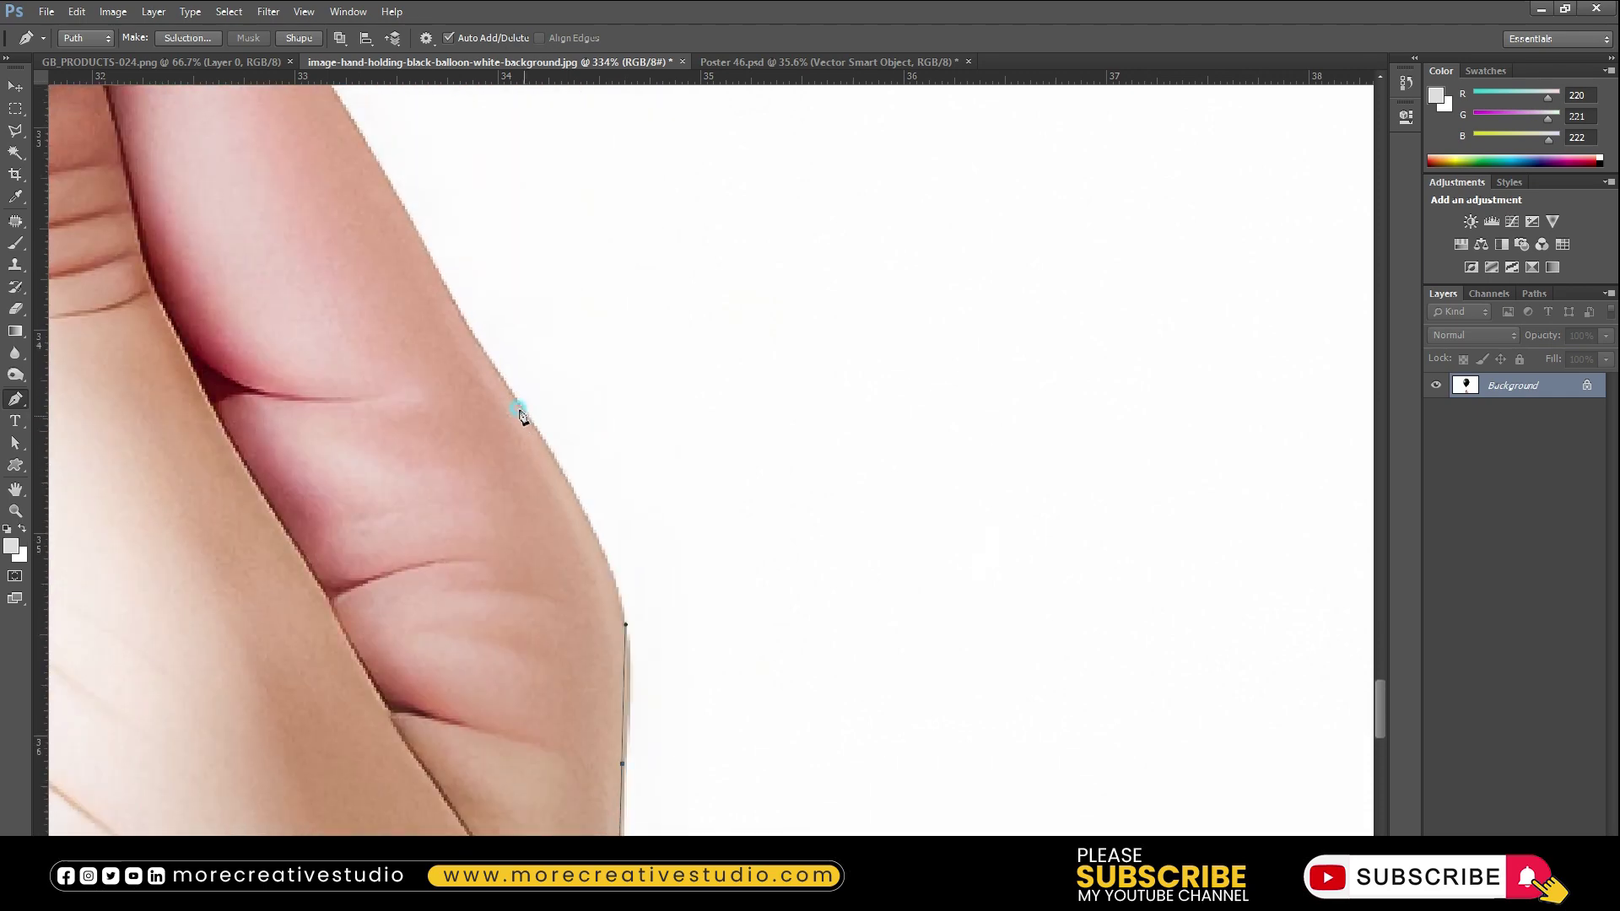
left_click(409, 245)
scroll(560, 480, "up", 6)
scroll(560, 481, "left", 4)
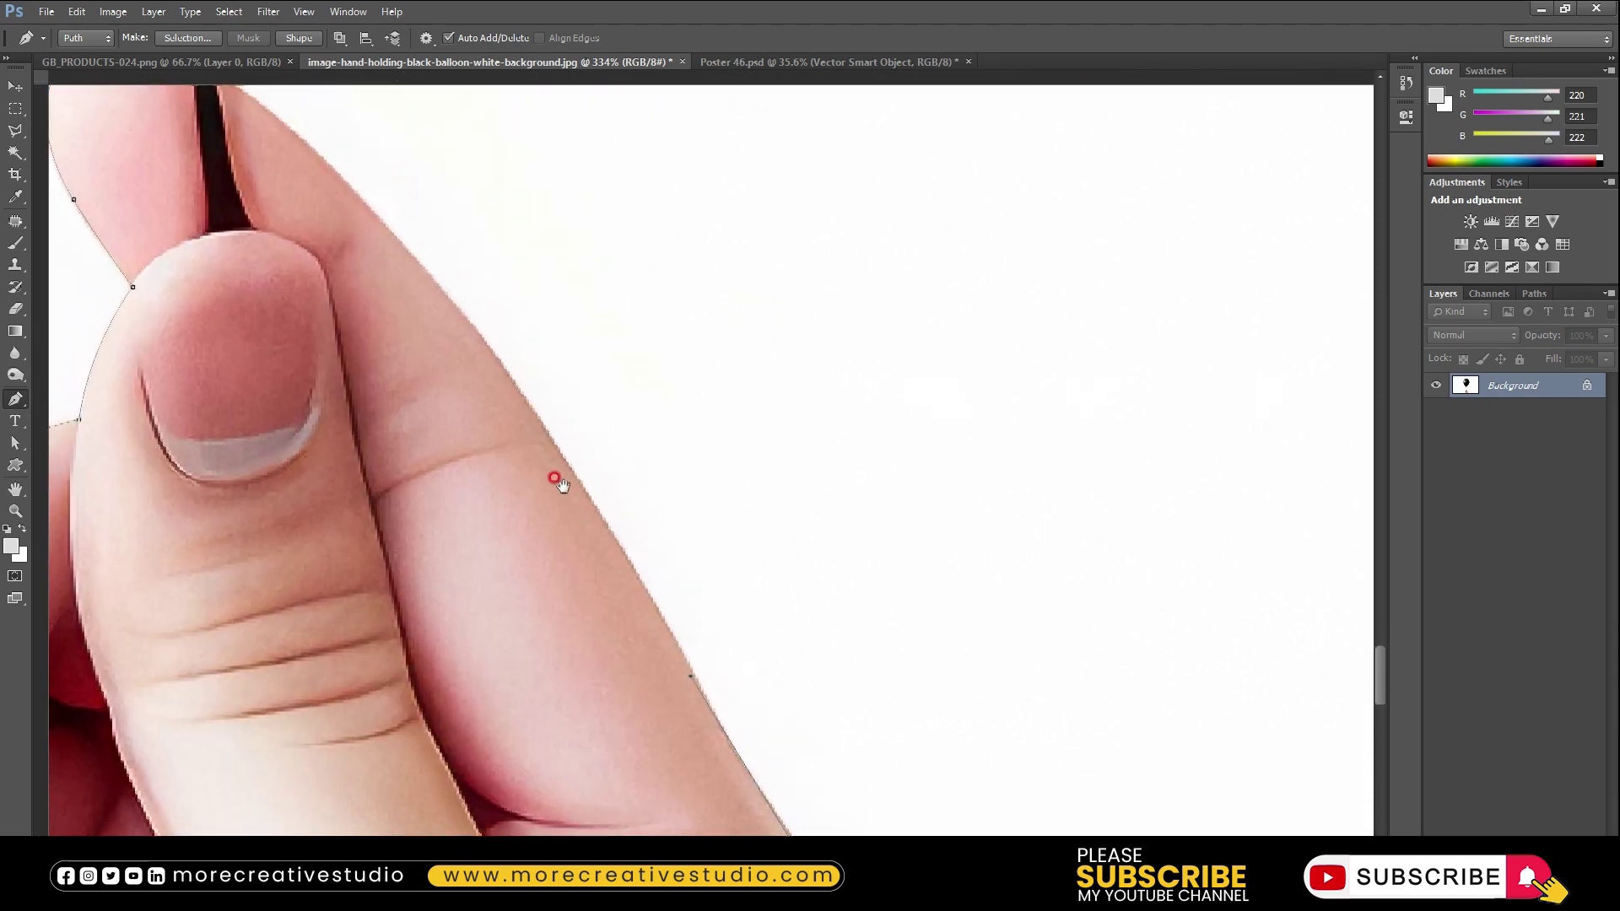
scroll(540, 417, "up", 2)
scroll(540, 417, "left", 2)
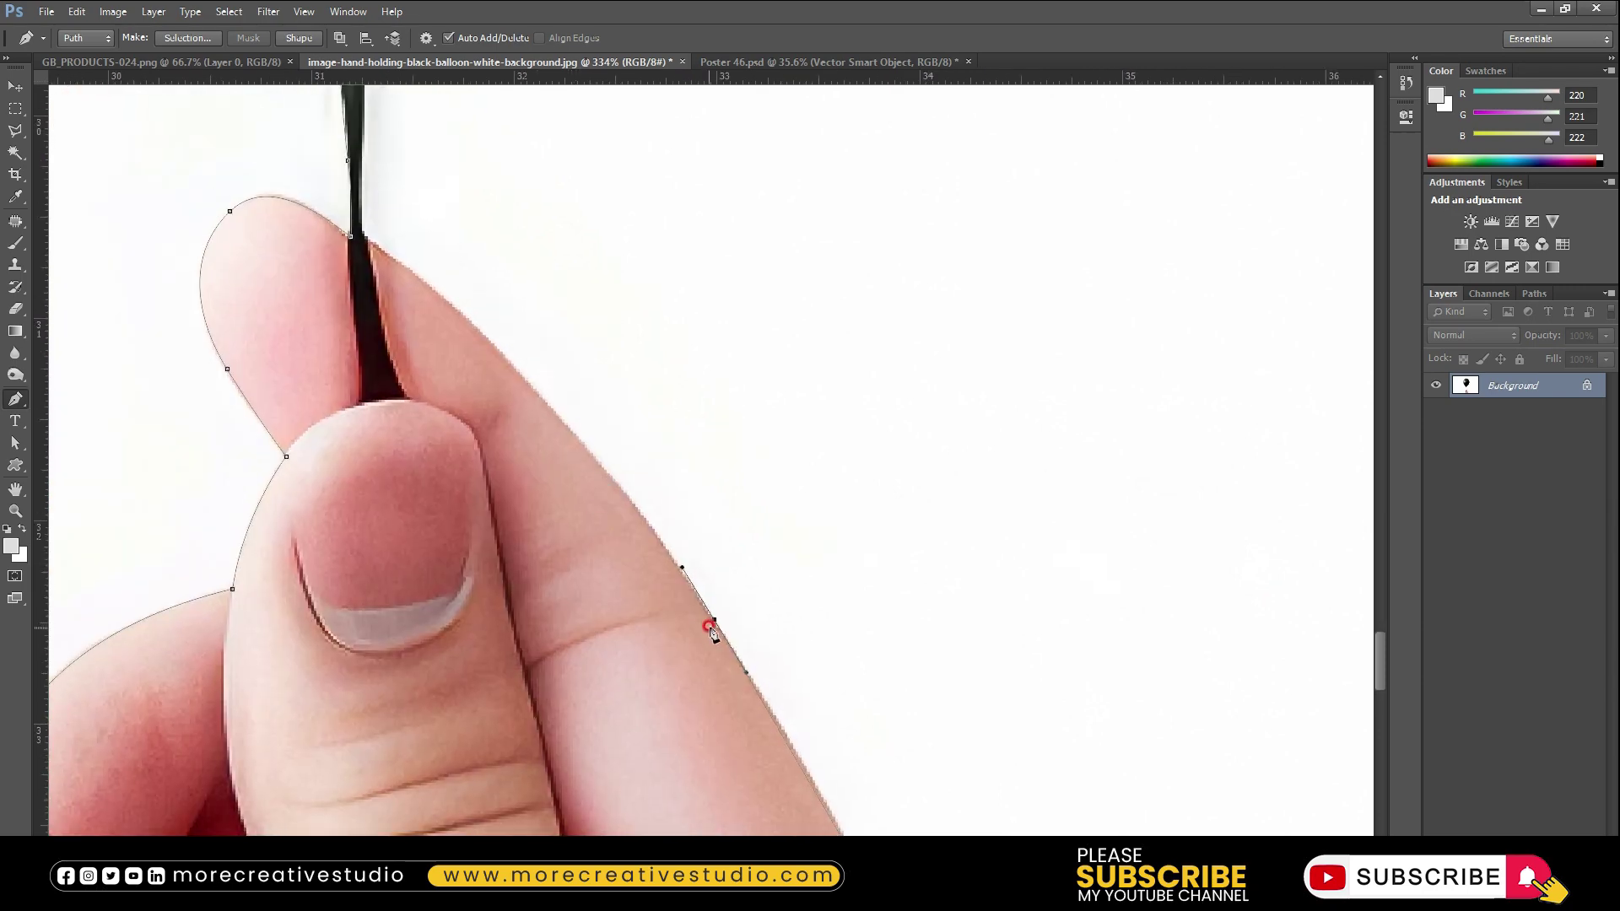
scroll(625, 550, "up", 1)
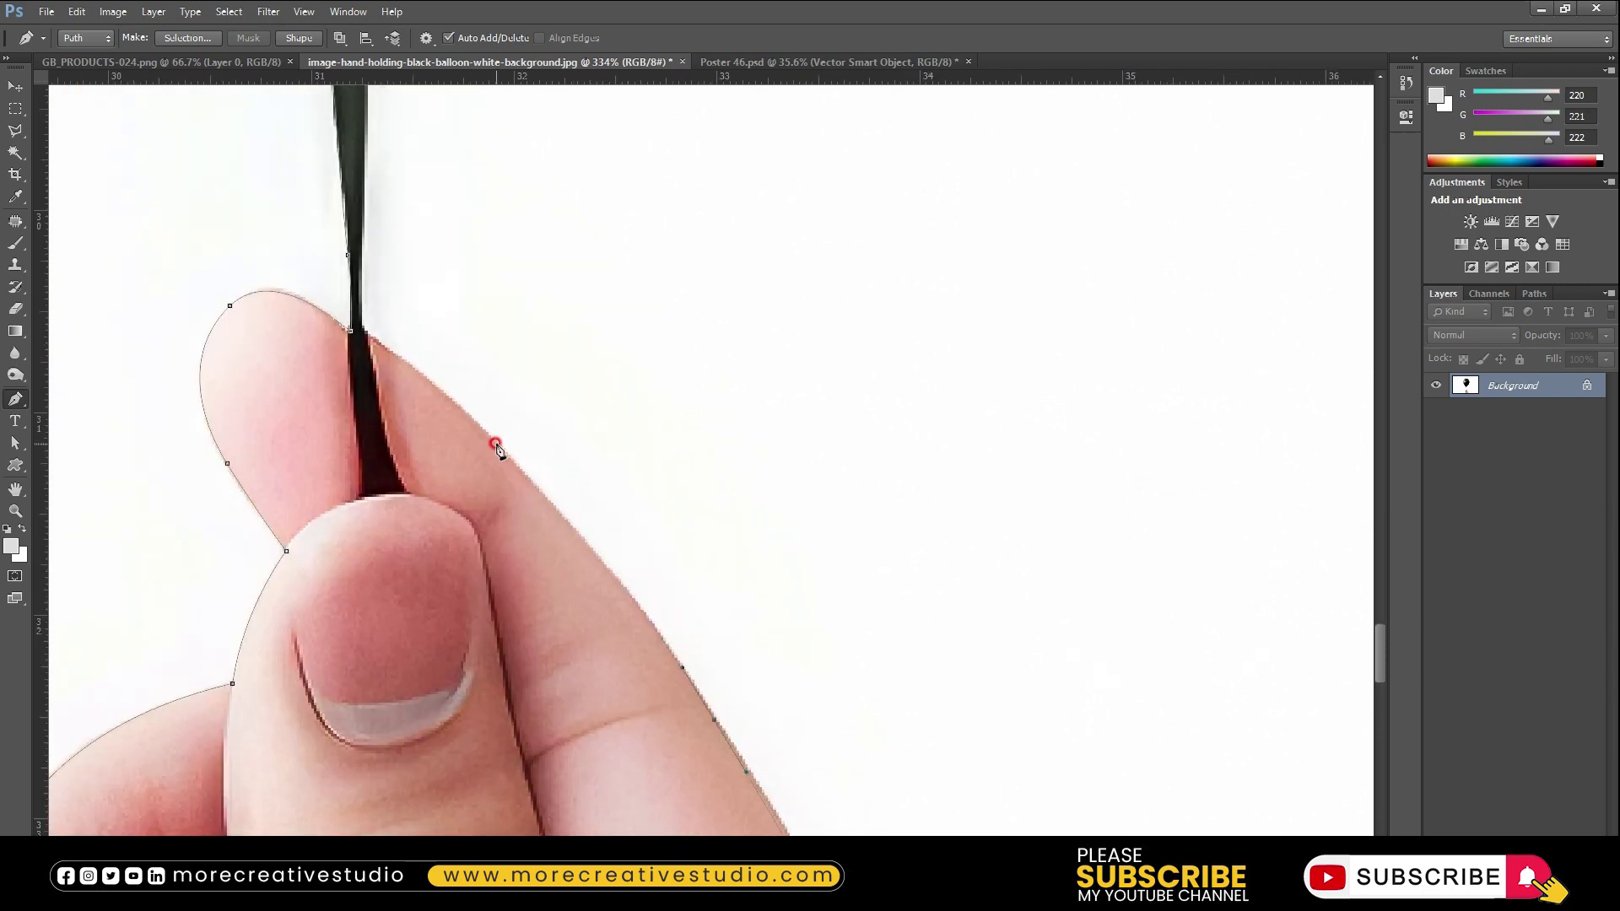
left_click_drag(438, 385, 423, 369)
Carry the path back up the string and curve it around the balloon knot
scroll(373, 375, "up", 2)
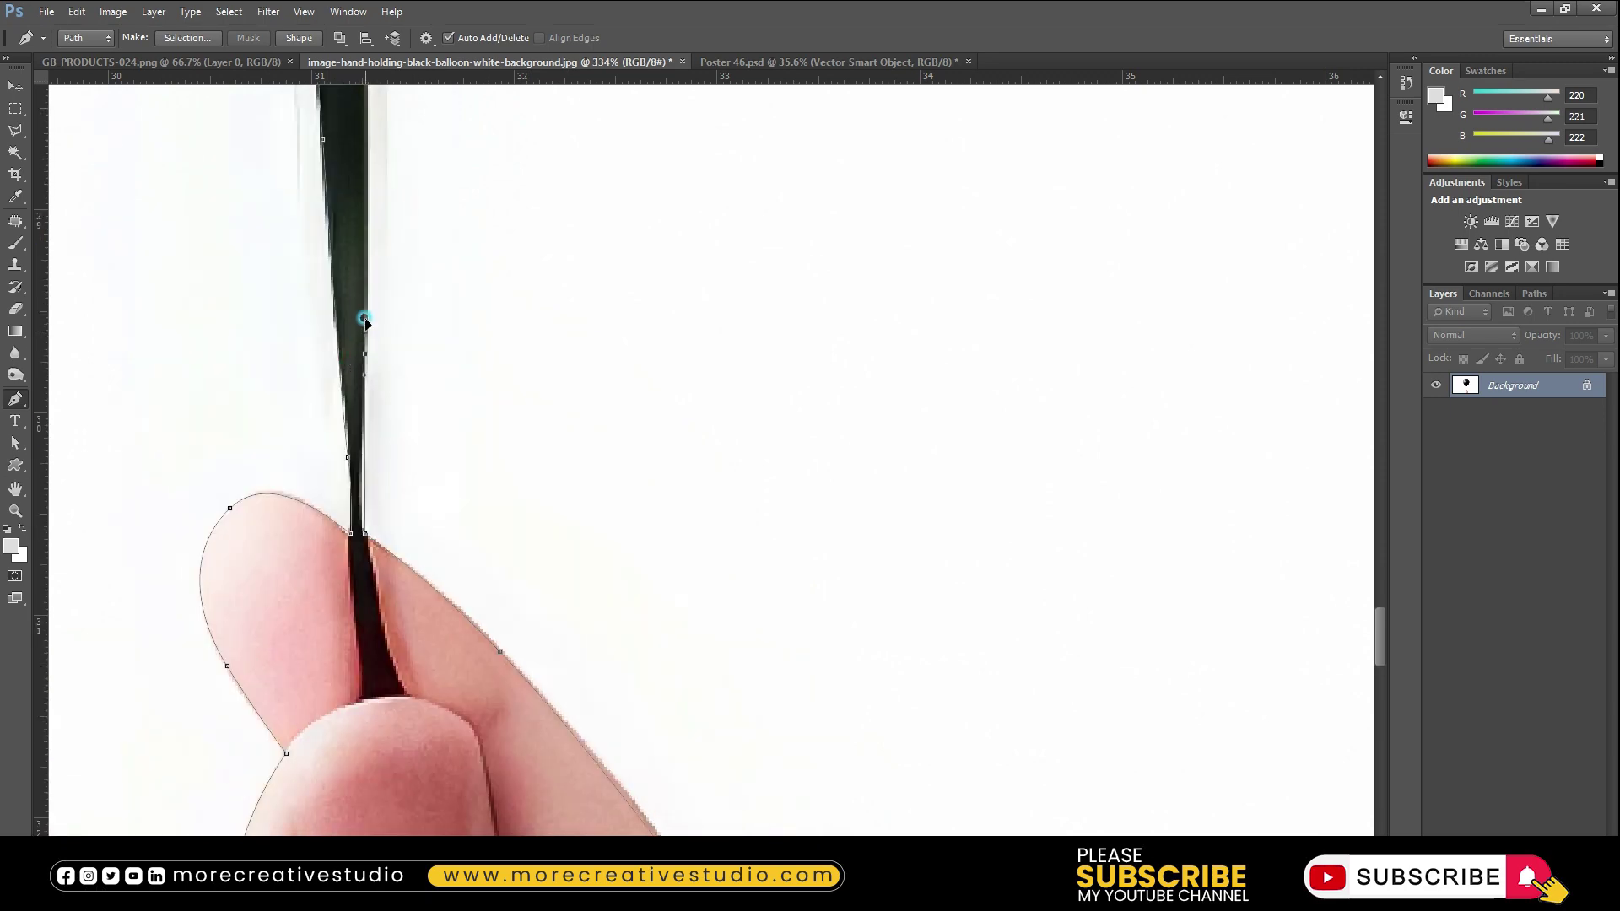
scroll(360, 334, "up", 4)
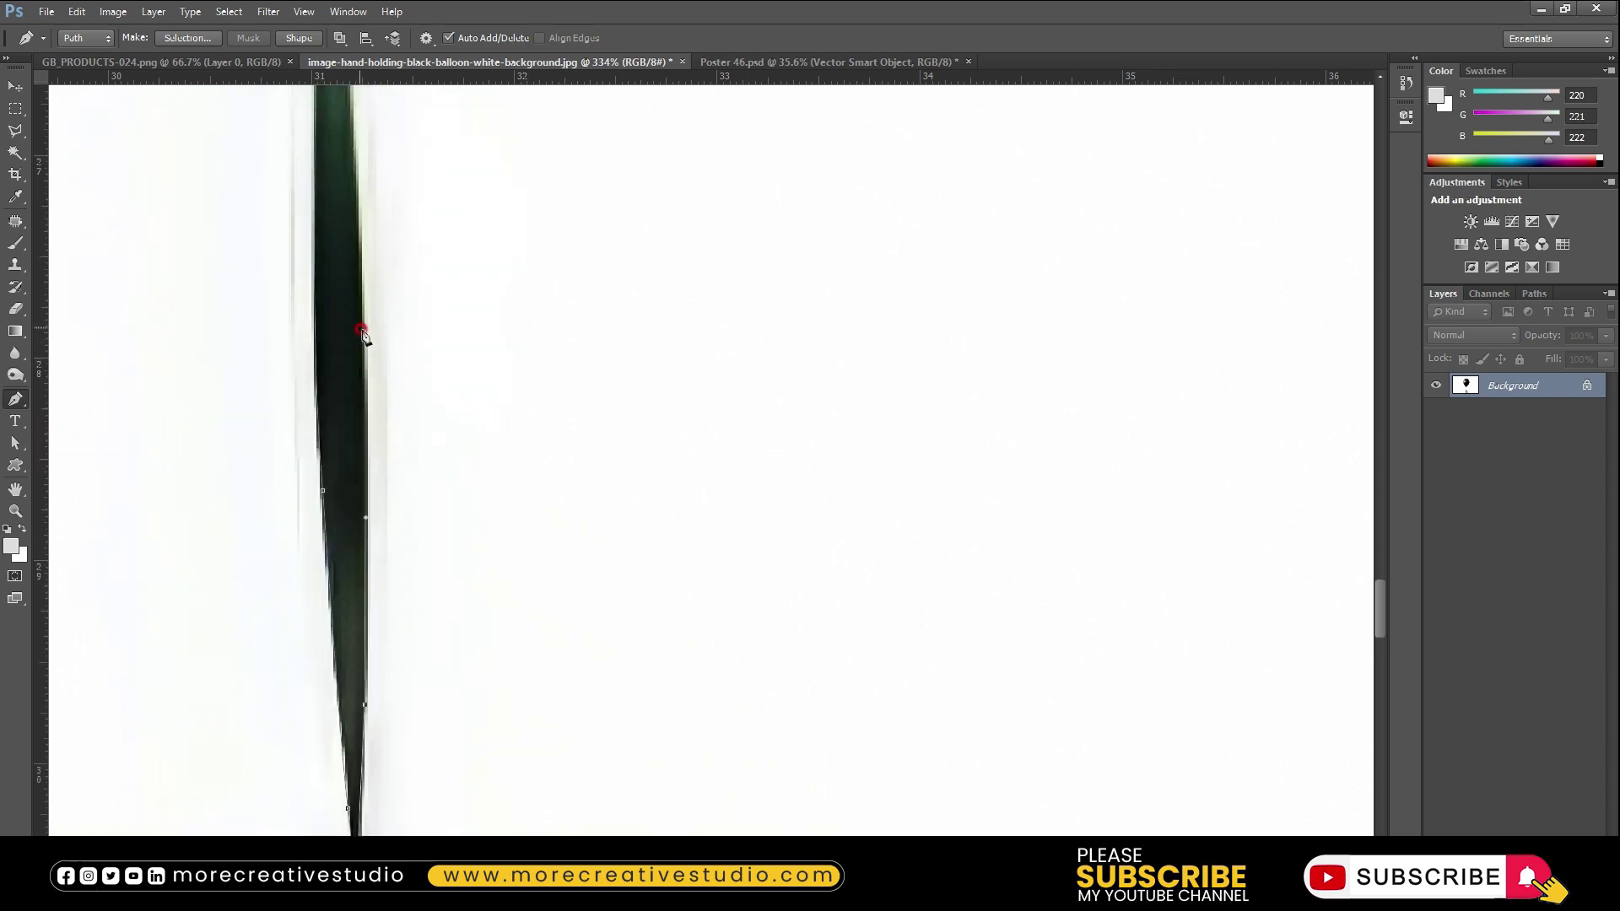
scroll(360, 333, "up", 3)
left_click(332, 139)
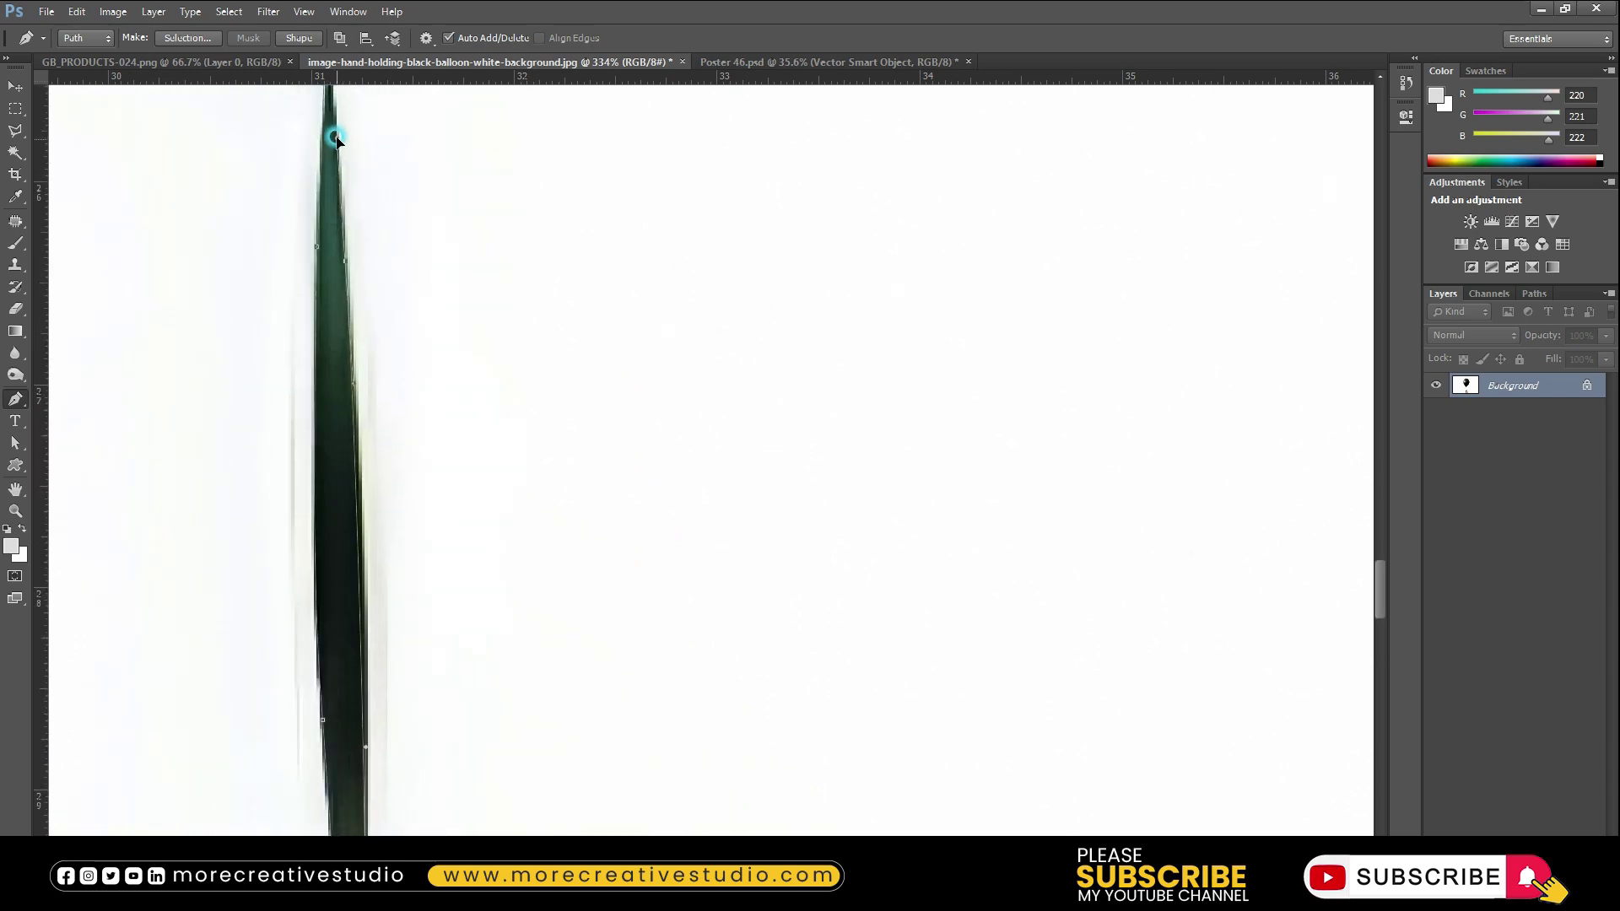
scroll(337, 168, "up", 2)
scroll(344, 223, "up", 2)
scroll(315, 229, "up", 3)
left_click(347, 277)
left_click_drag(365, 179, 388, 441)
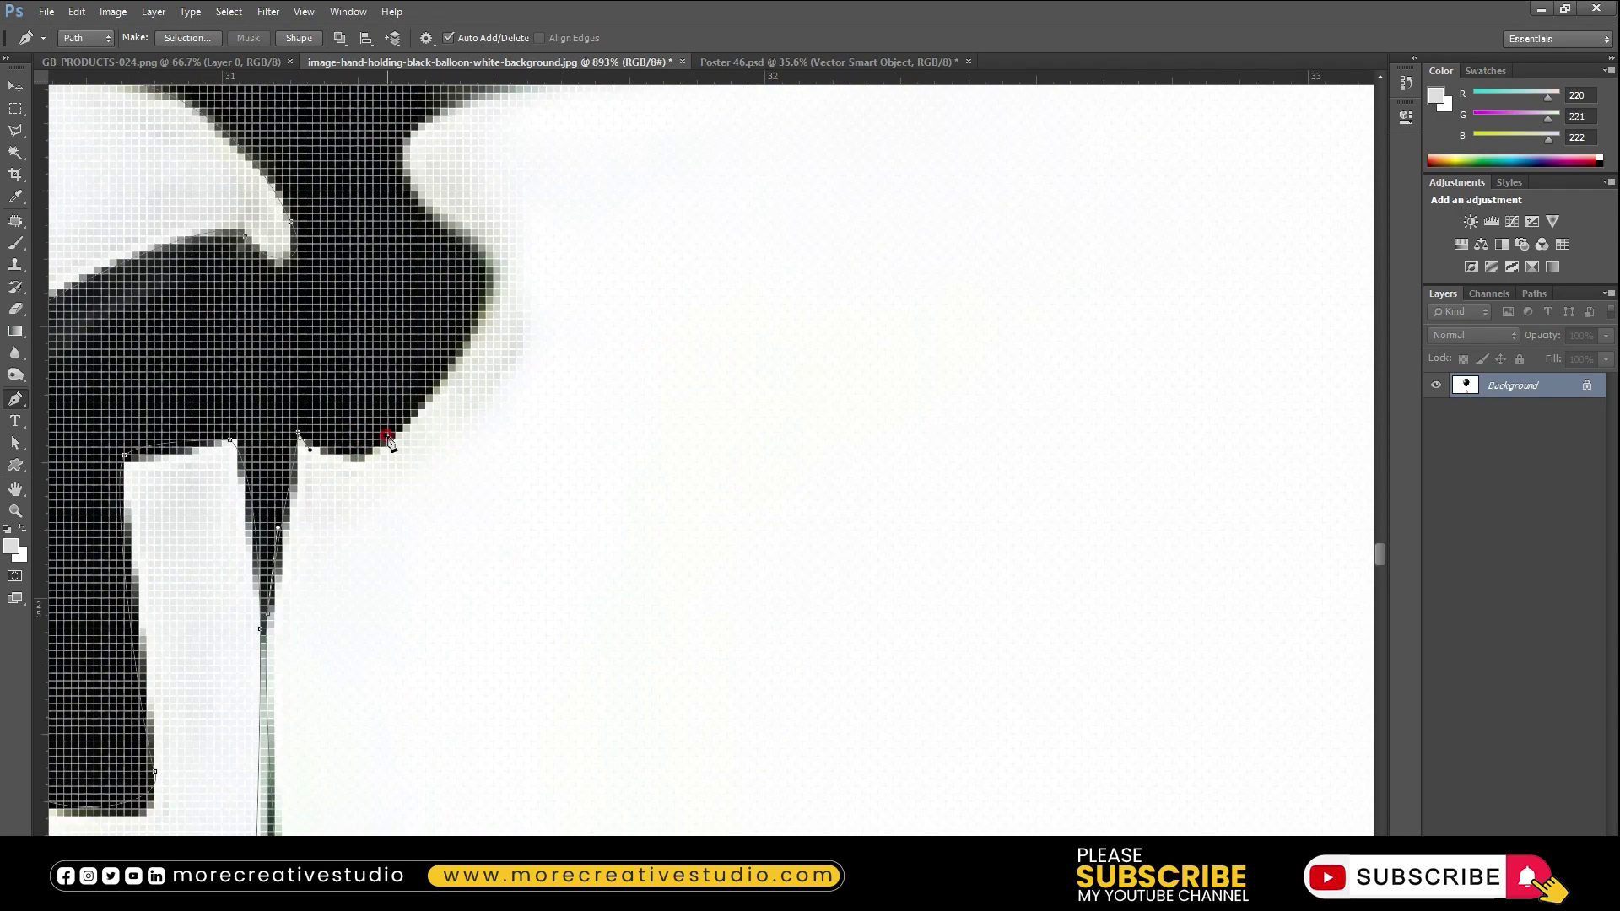
scroll(439, 394, "up", 3)
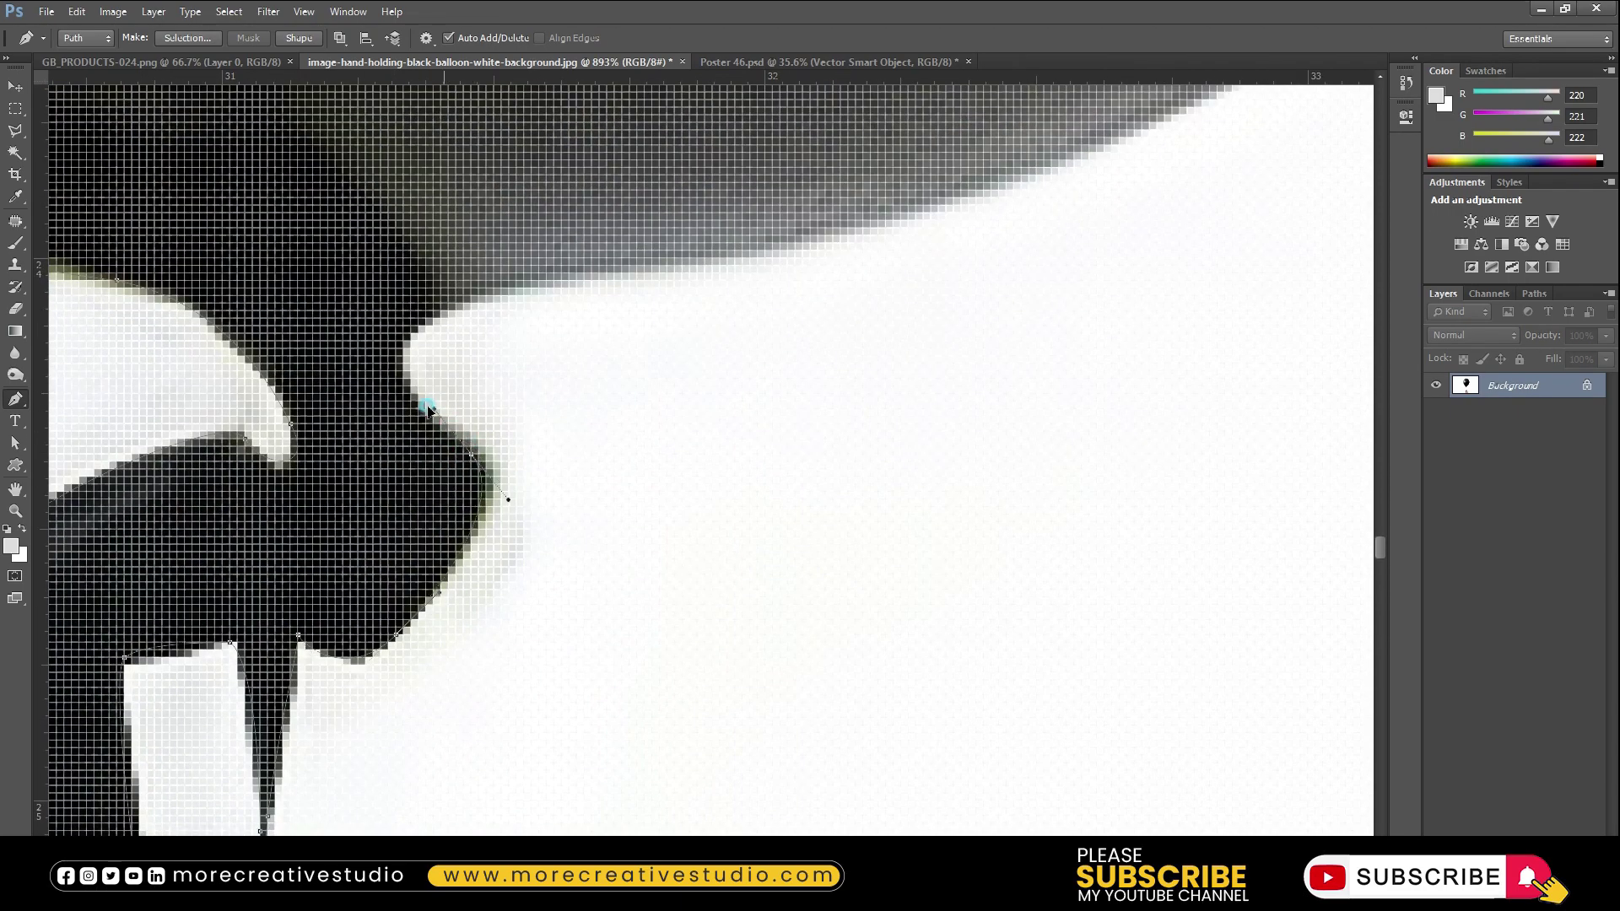
scroll(428, 409, "up", 1)
left_click_drag(682, 360, 791, 342)
scroll(920, 346, "down", 5)
scroll(894, 448, "up", 2)
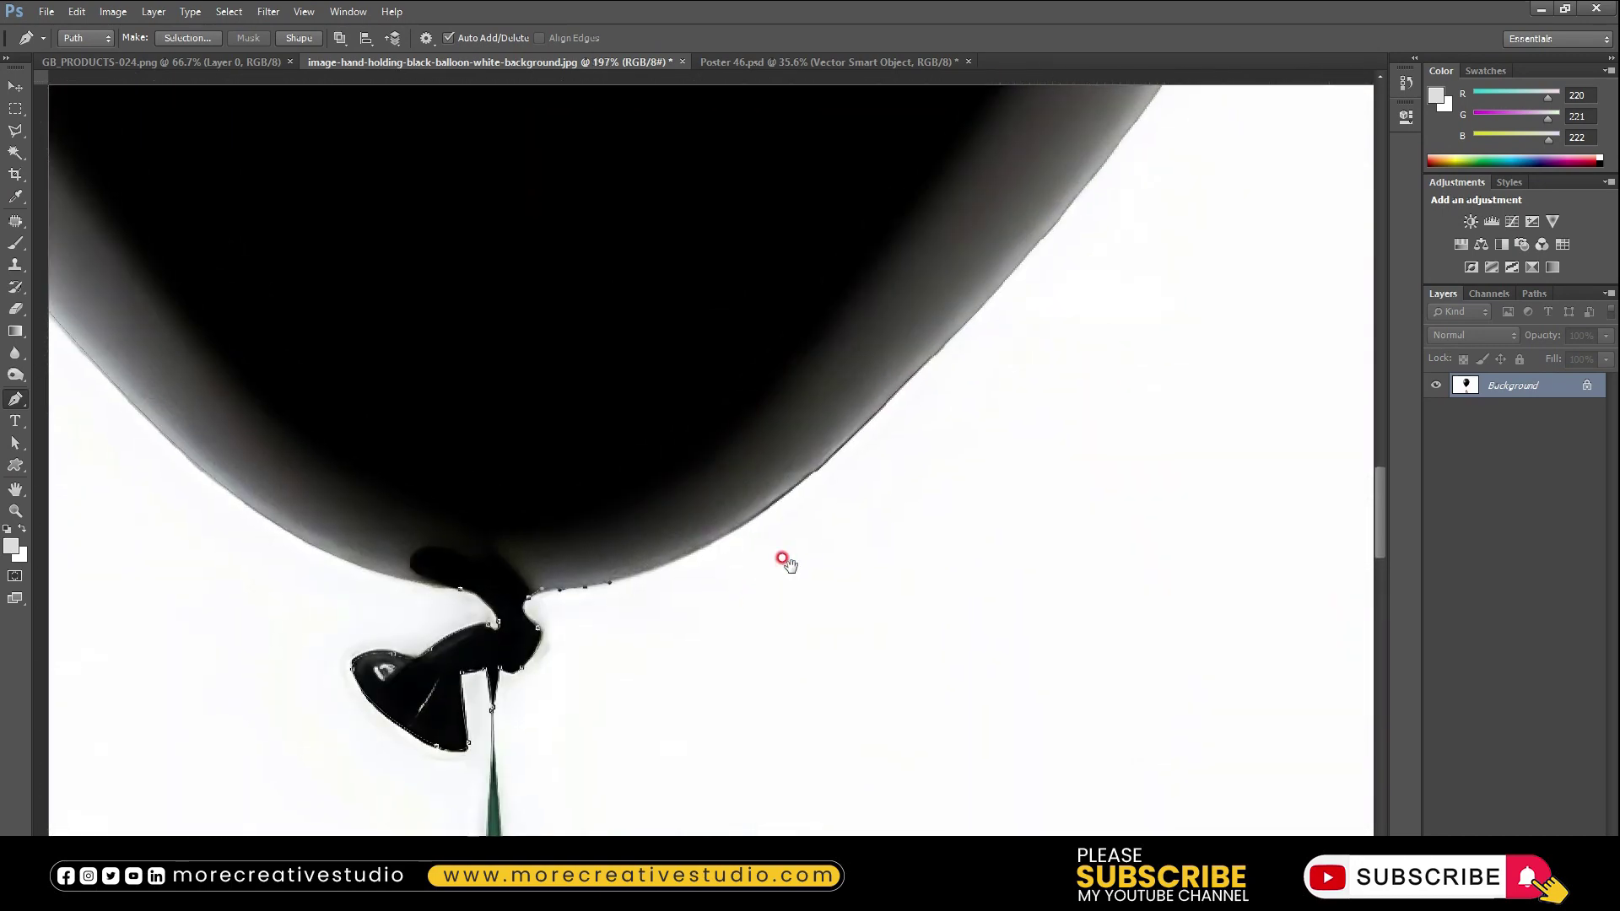
scroll(846, 451, "up", 1)
Curve the path along the balloon's lower edge and right side, close it, and make a selection
mouse_move(846, 448)
left_mouse_down()
mouse_move(1002, 292)
mouse_move(824, 597)
left_mouse_up()
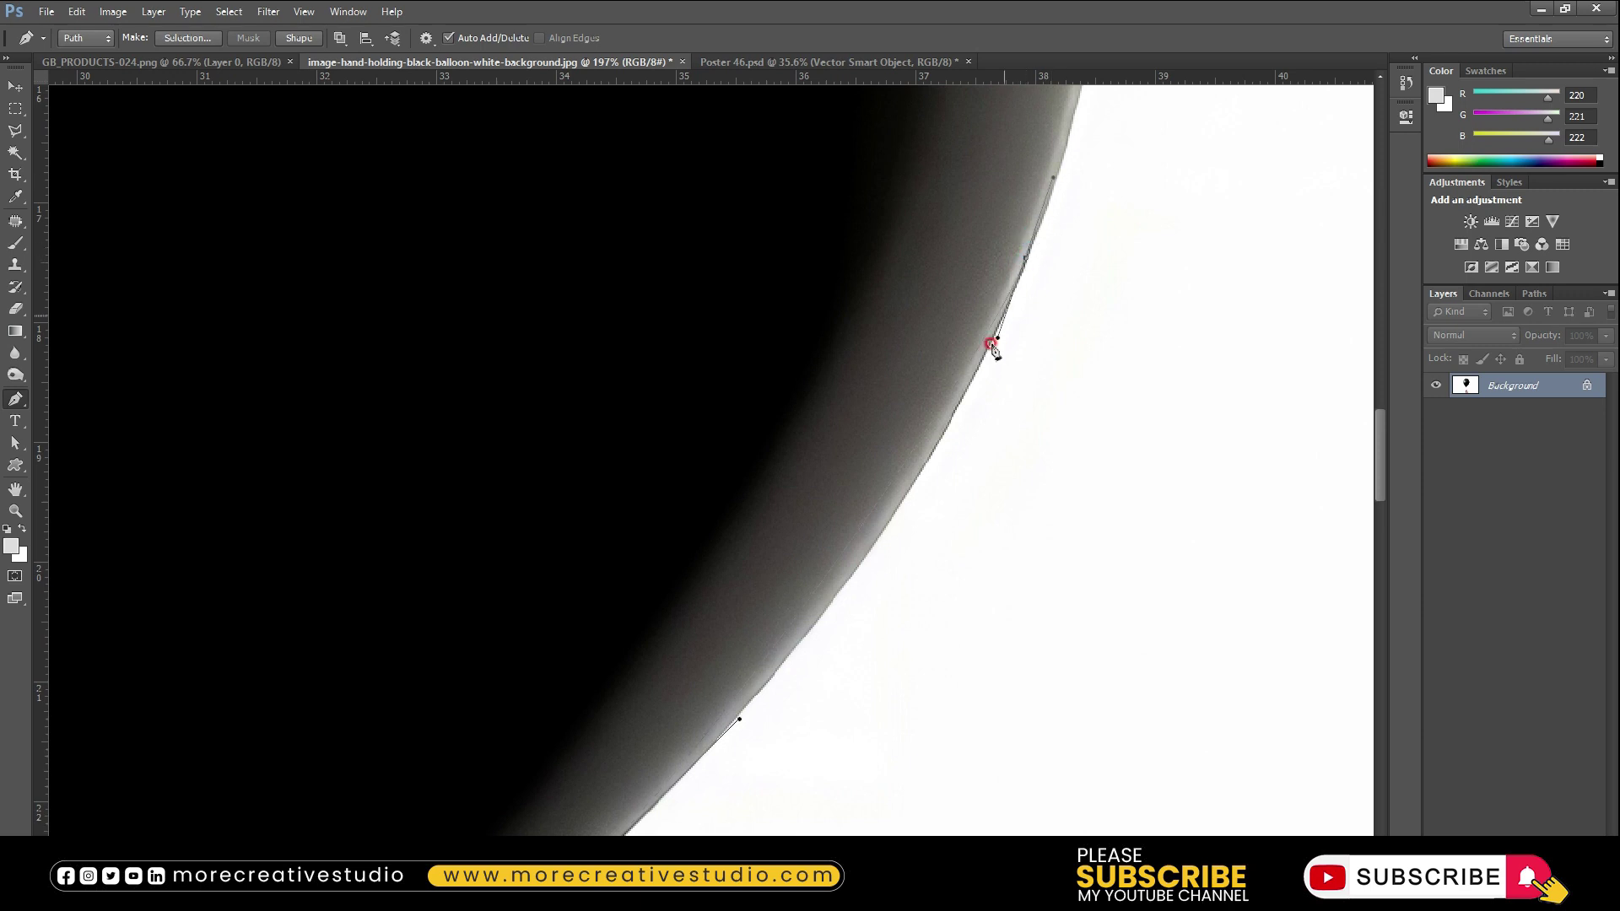
scroll(999, 460, "down", 3)
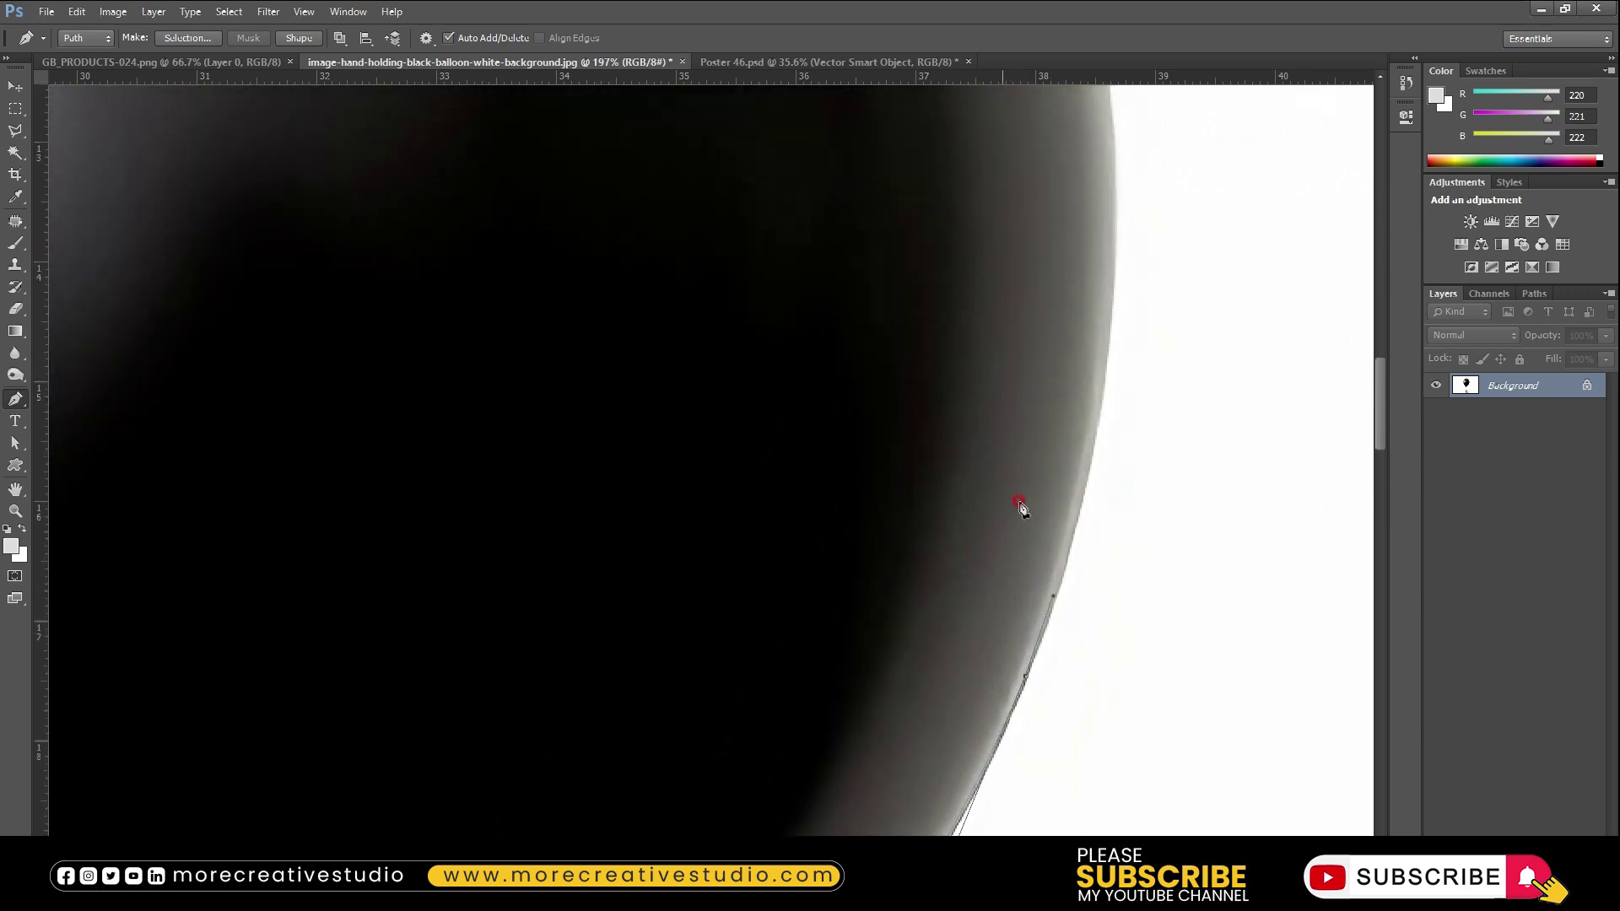
scroll(1001, 473, "down", 3)
left_click_drag(1109, 393, 1080, 244)
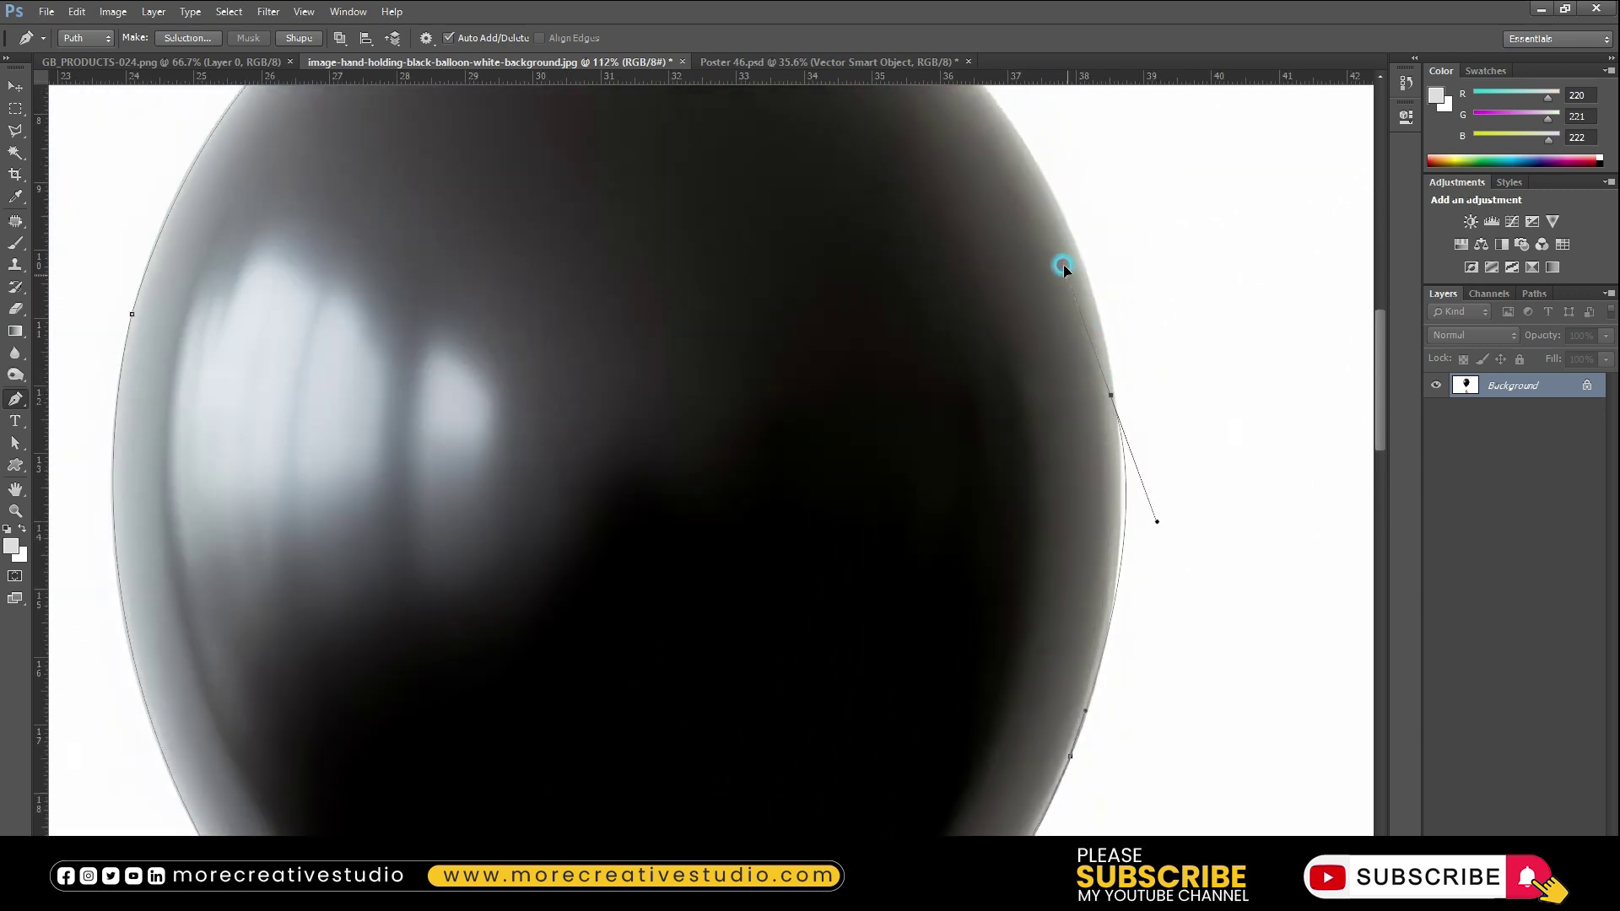
scroll(1056, 550, "up", 3)
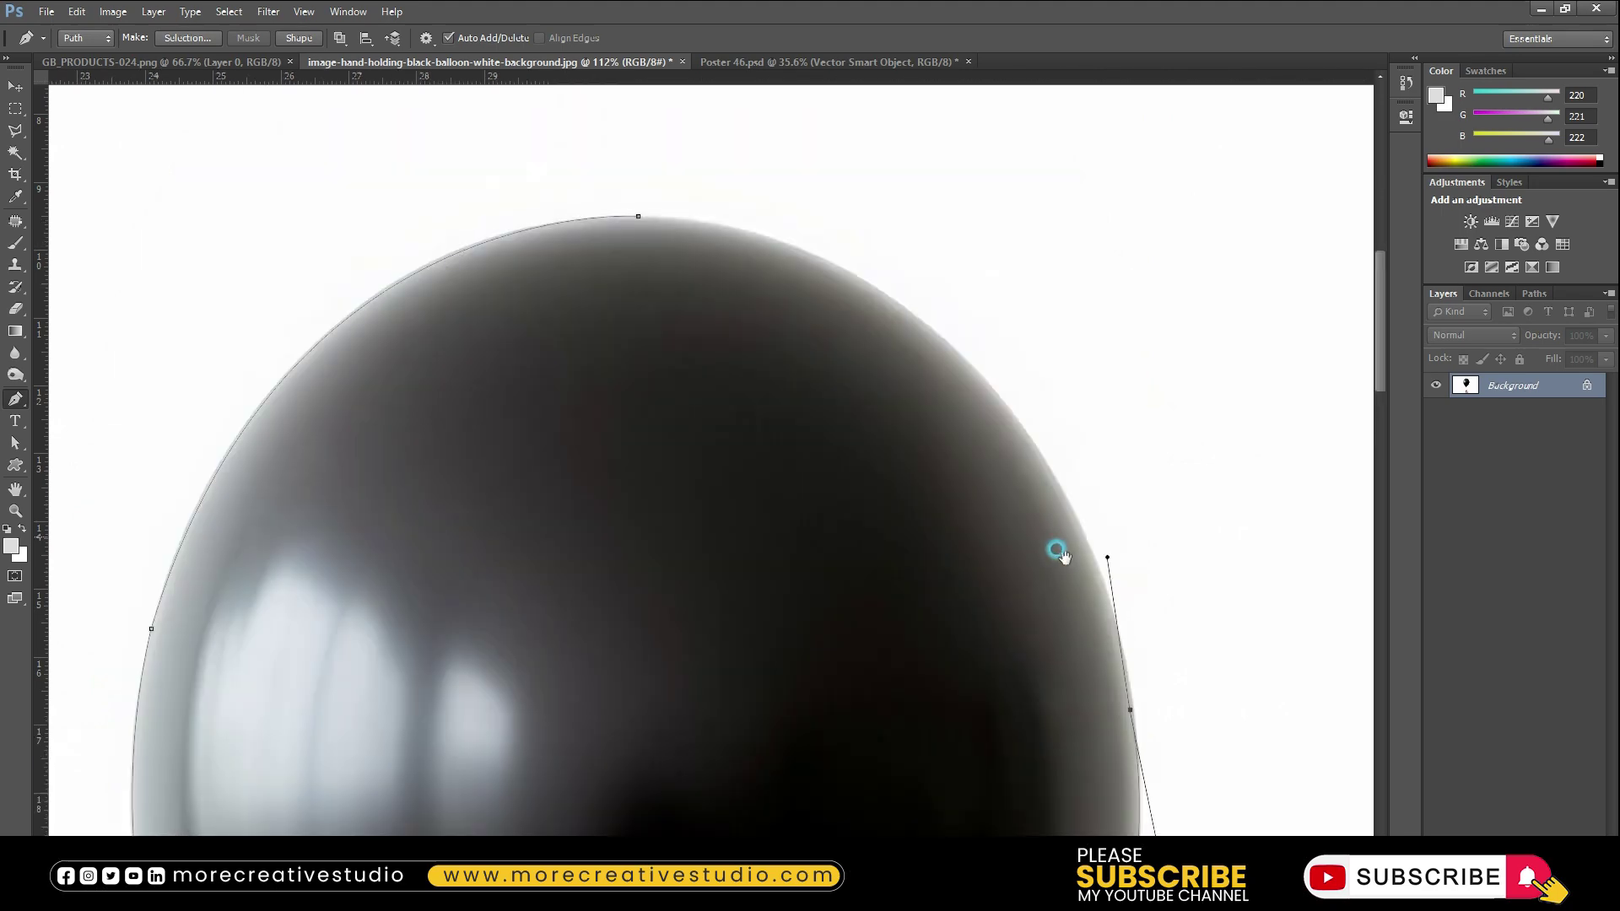
scroll(795, 531, "up", 3)
left_click_drag(736, 398, 583, 346)
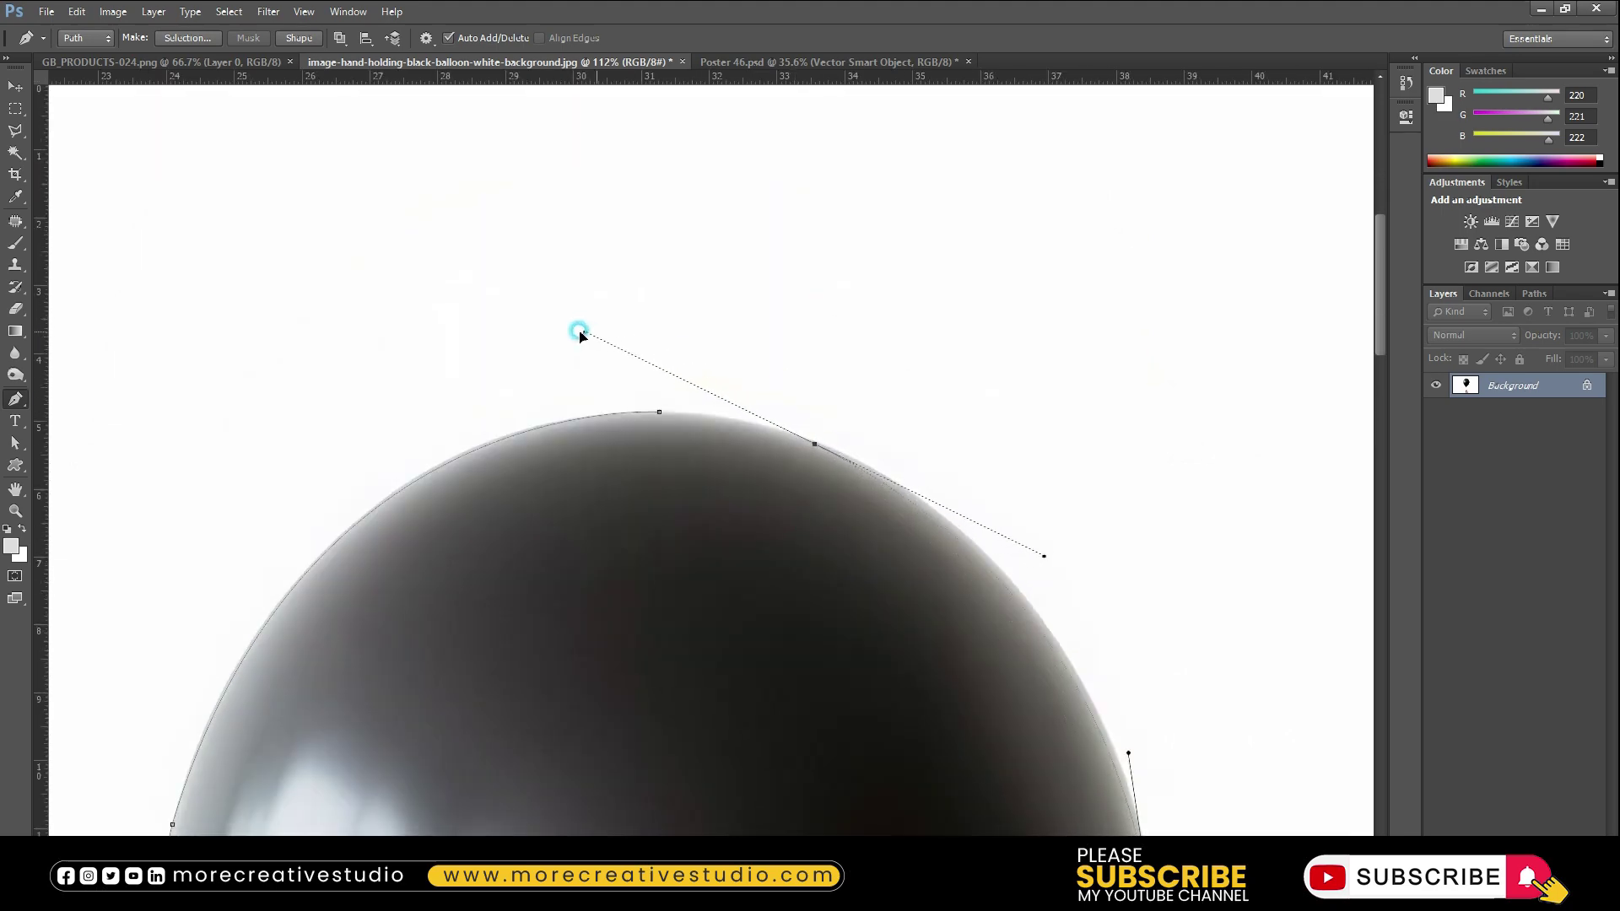
left_click_drag(730, 411, 655, 413)
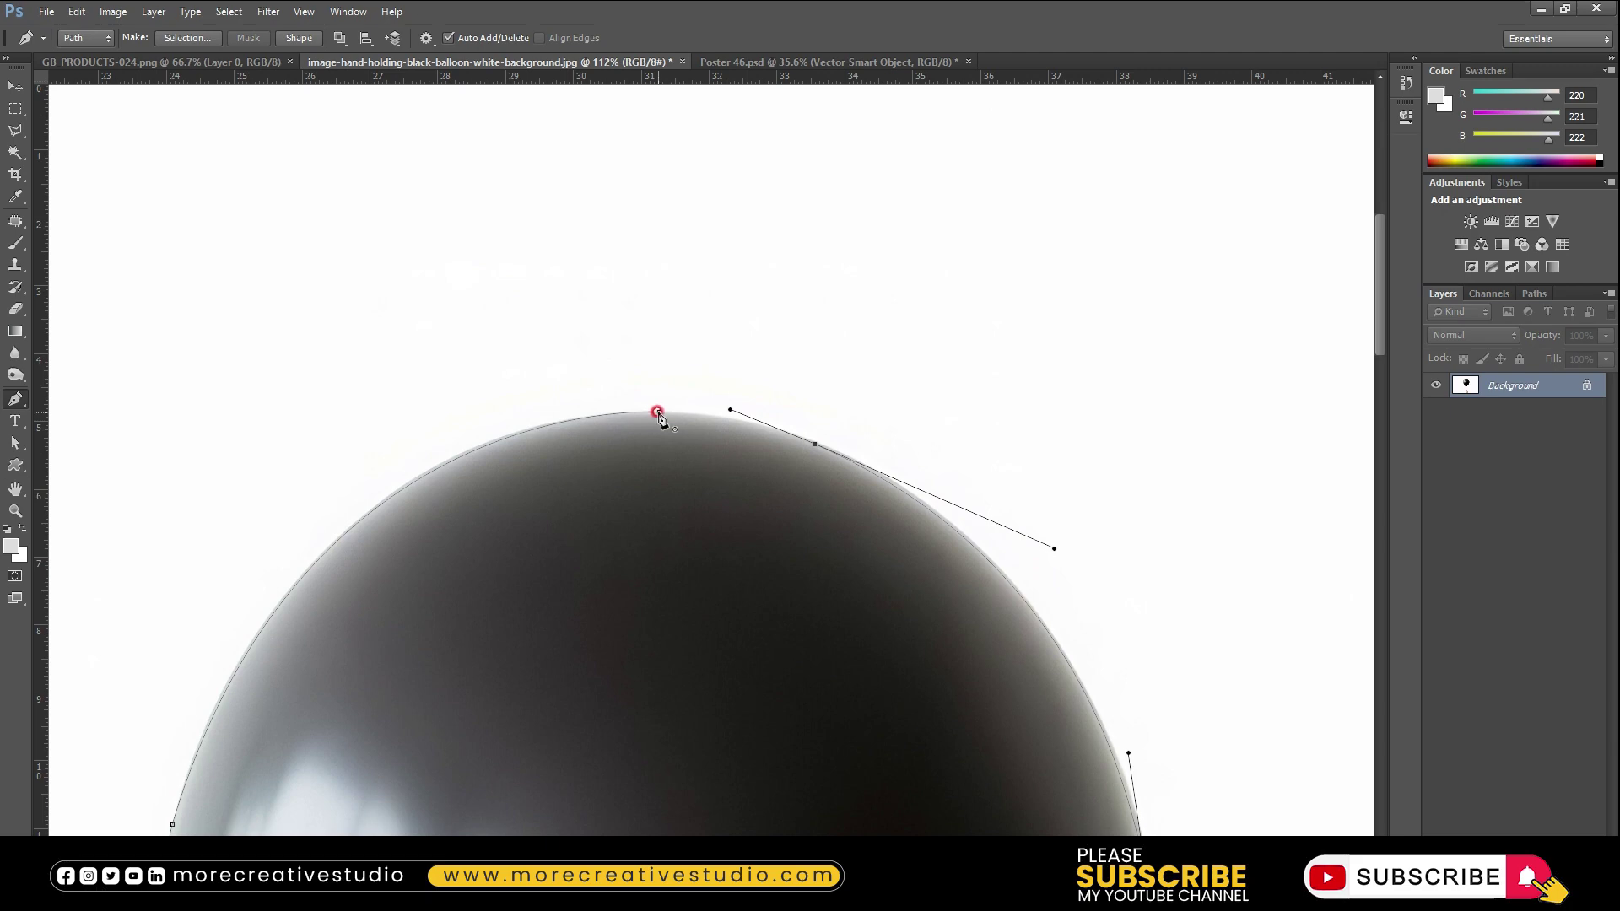
key("ctrl+Return")
key("ctrl+0")
Copy the selected balloon to Layer 1 and delete the Background layer
key("ctrl+j")
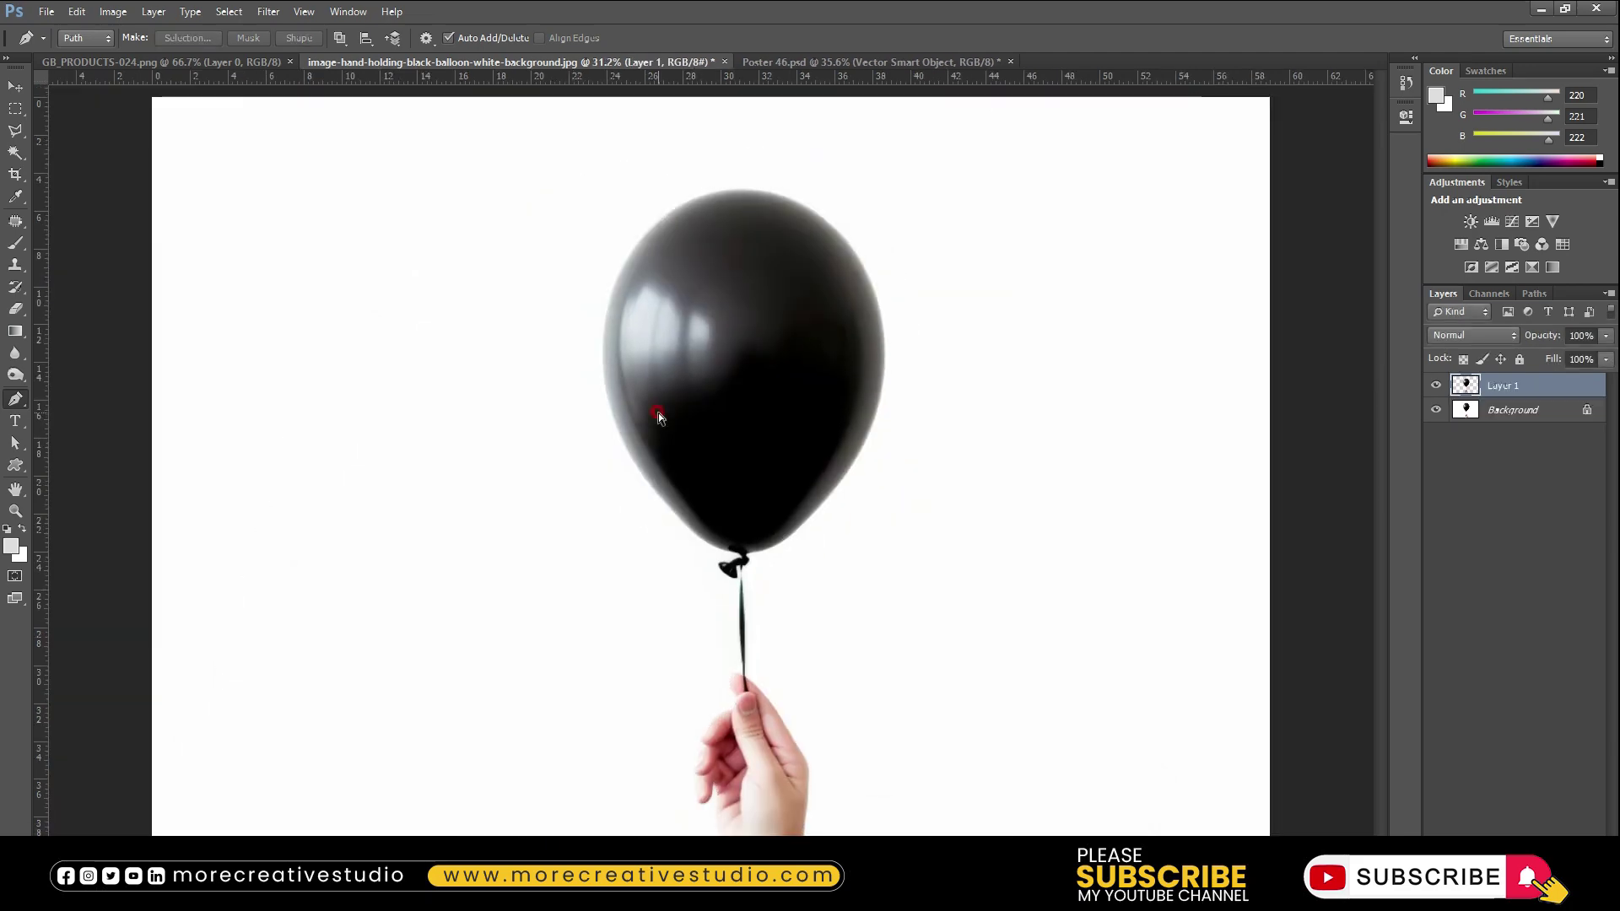
left_click(1488, 411)
key("Delete")
key("v")
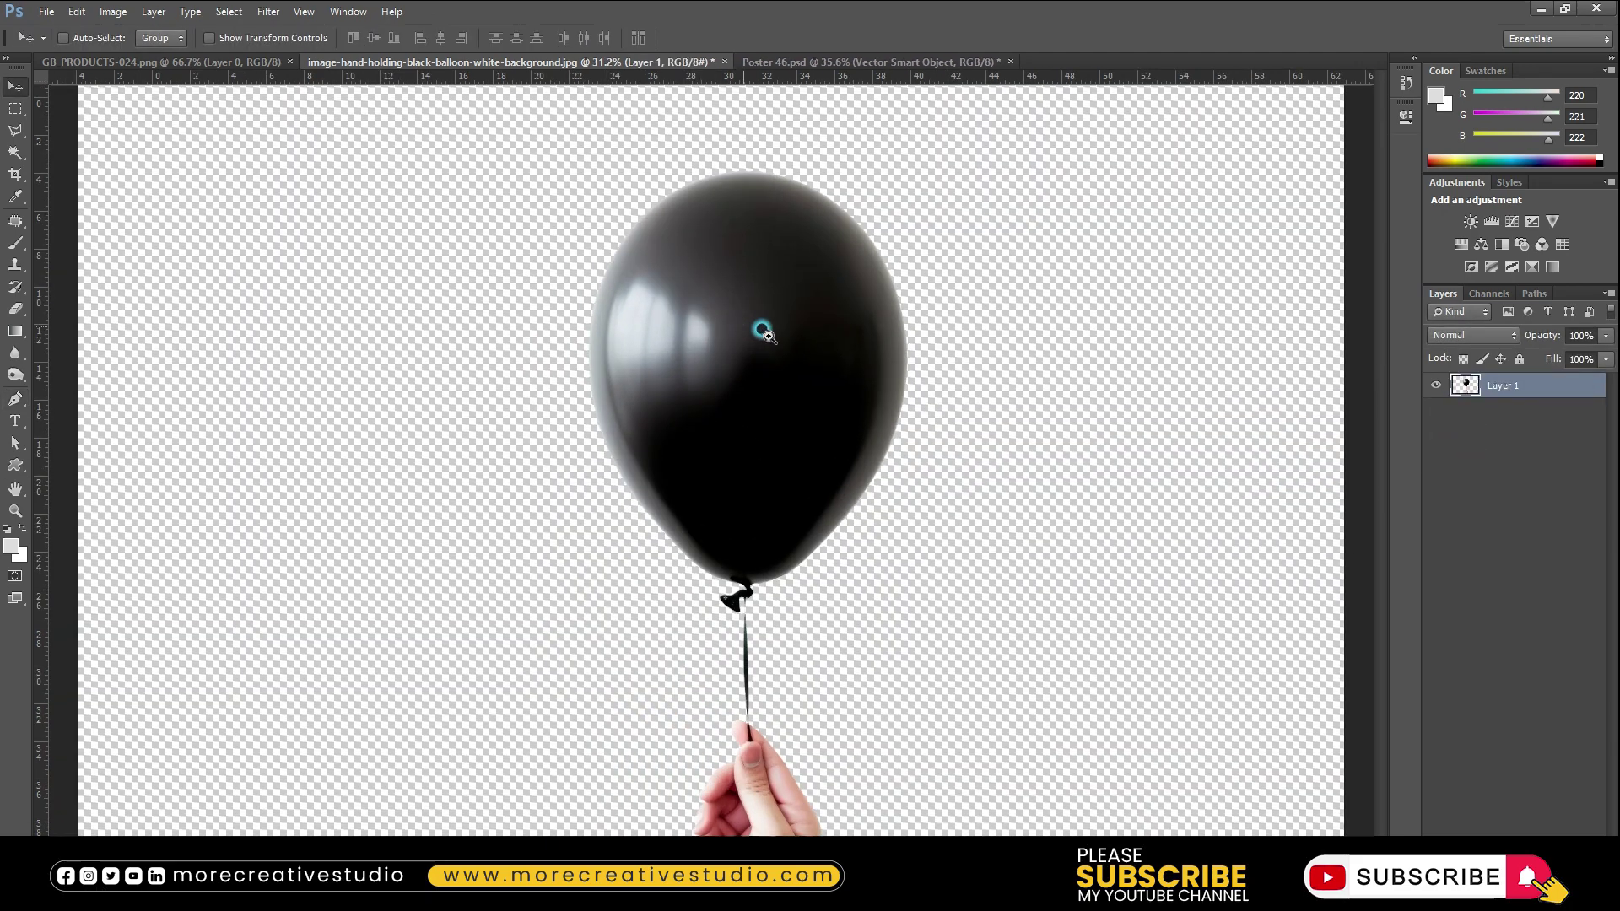
scroll(764, 329, "up", 2)
scroll(737, 688, "up", 5)
Fit the image in the window and duplicate Layer 1 as Layer 1 copy
key("p")
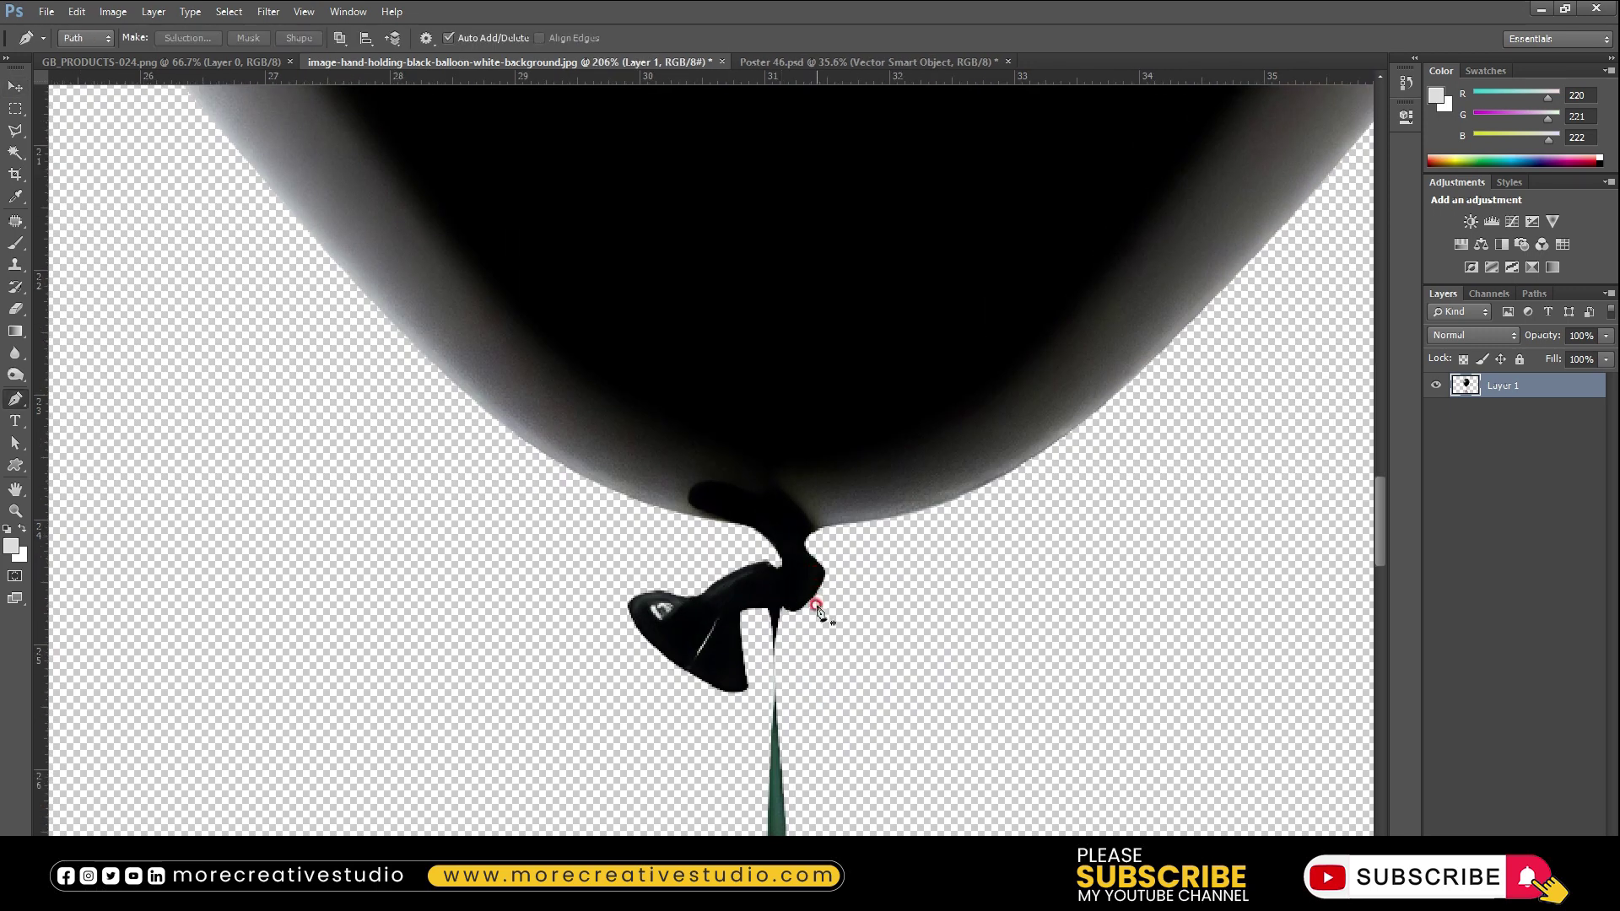
scroll(816, 599, "down", 2)
scroll(814, 614, "down", 1)
scroll(815, 699, "down", 2)
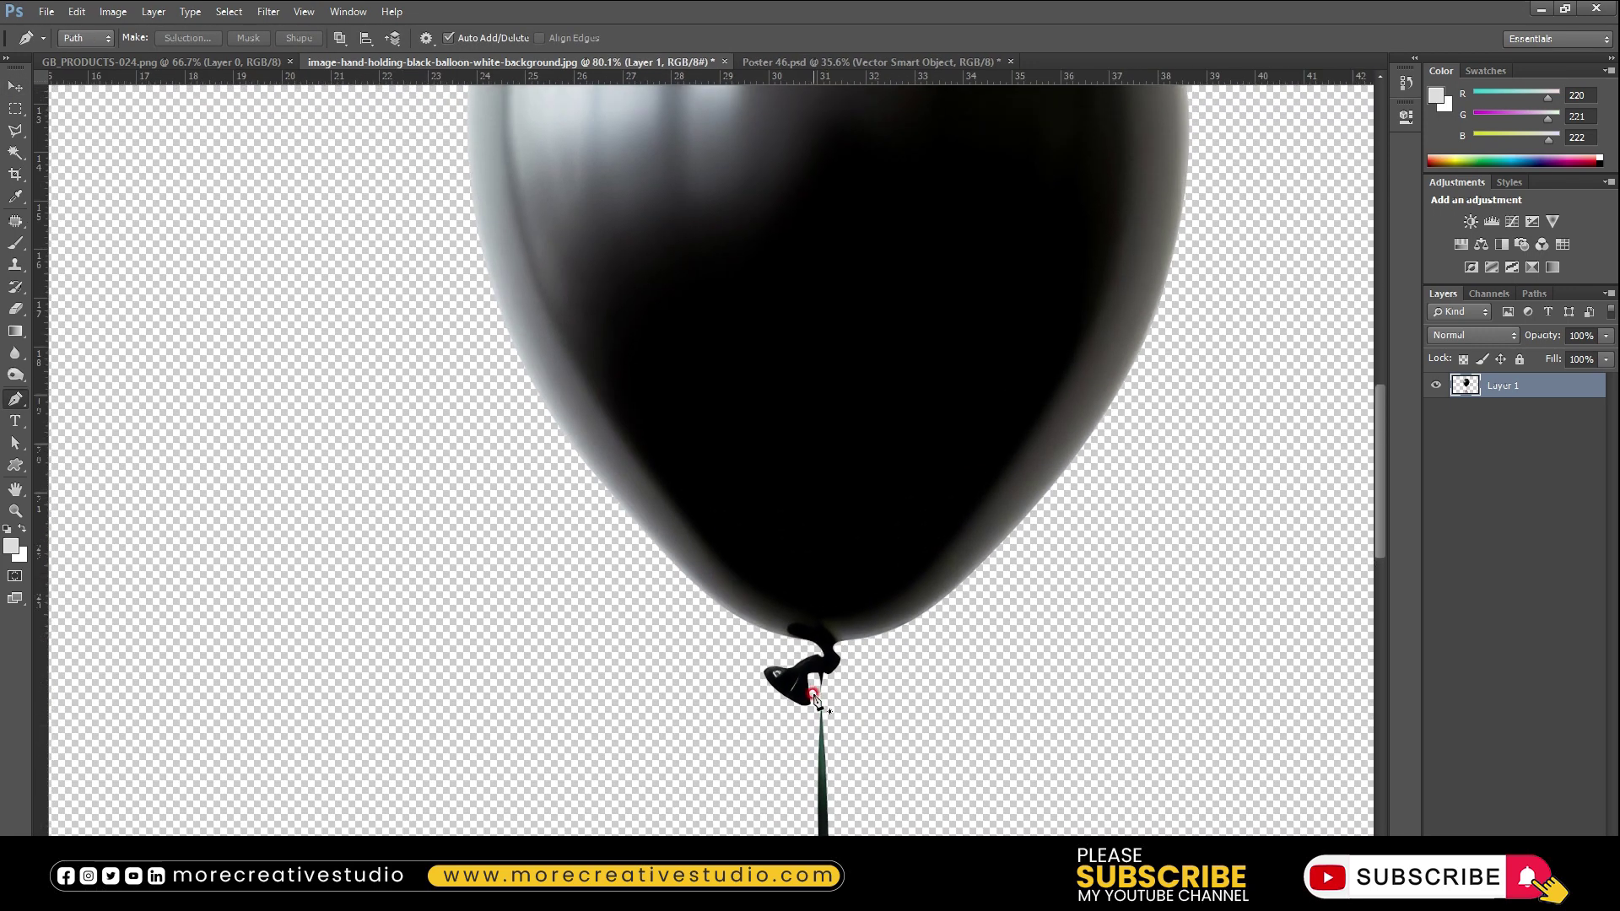
scroll(815, 699, "up", 2)
key("v")
key("ctrl+0")
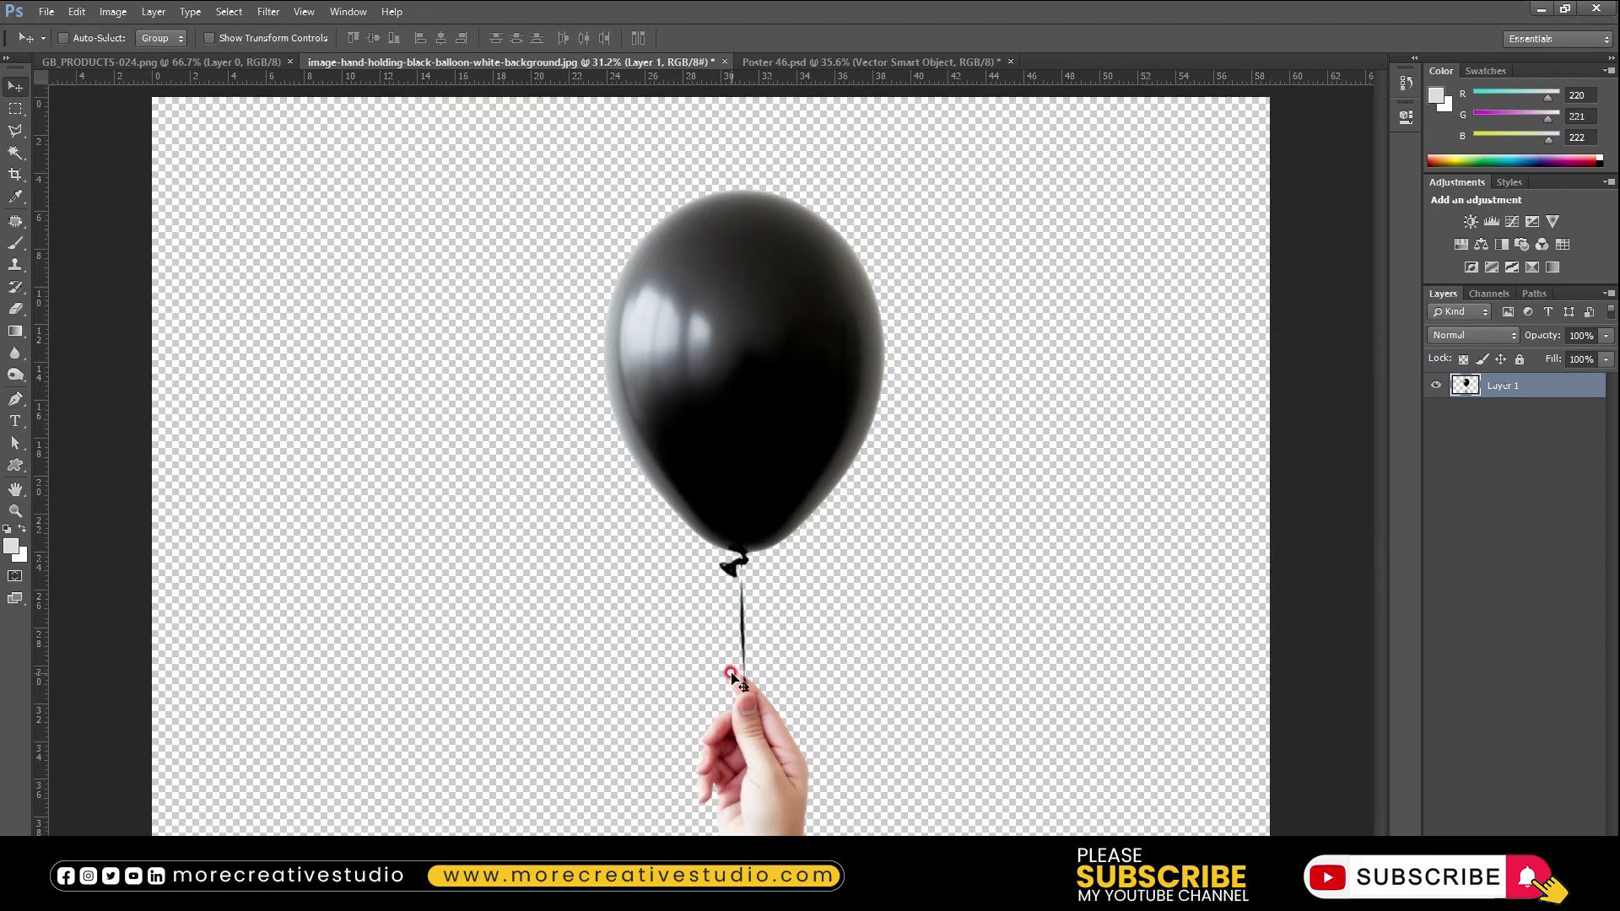
key("ctrl+j")
scroll(771, 235, "up", 2)
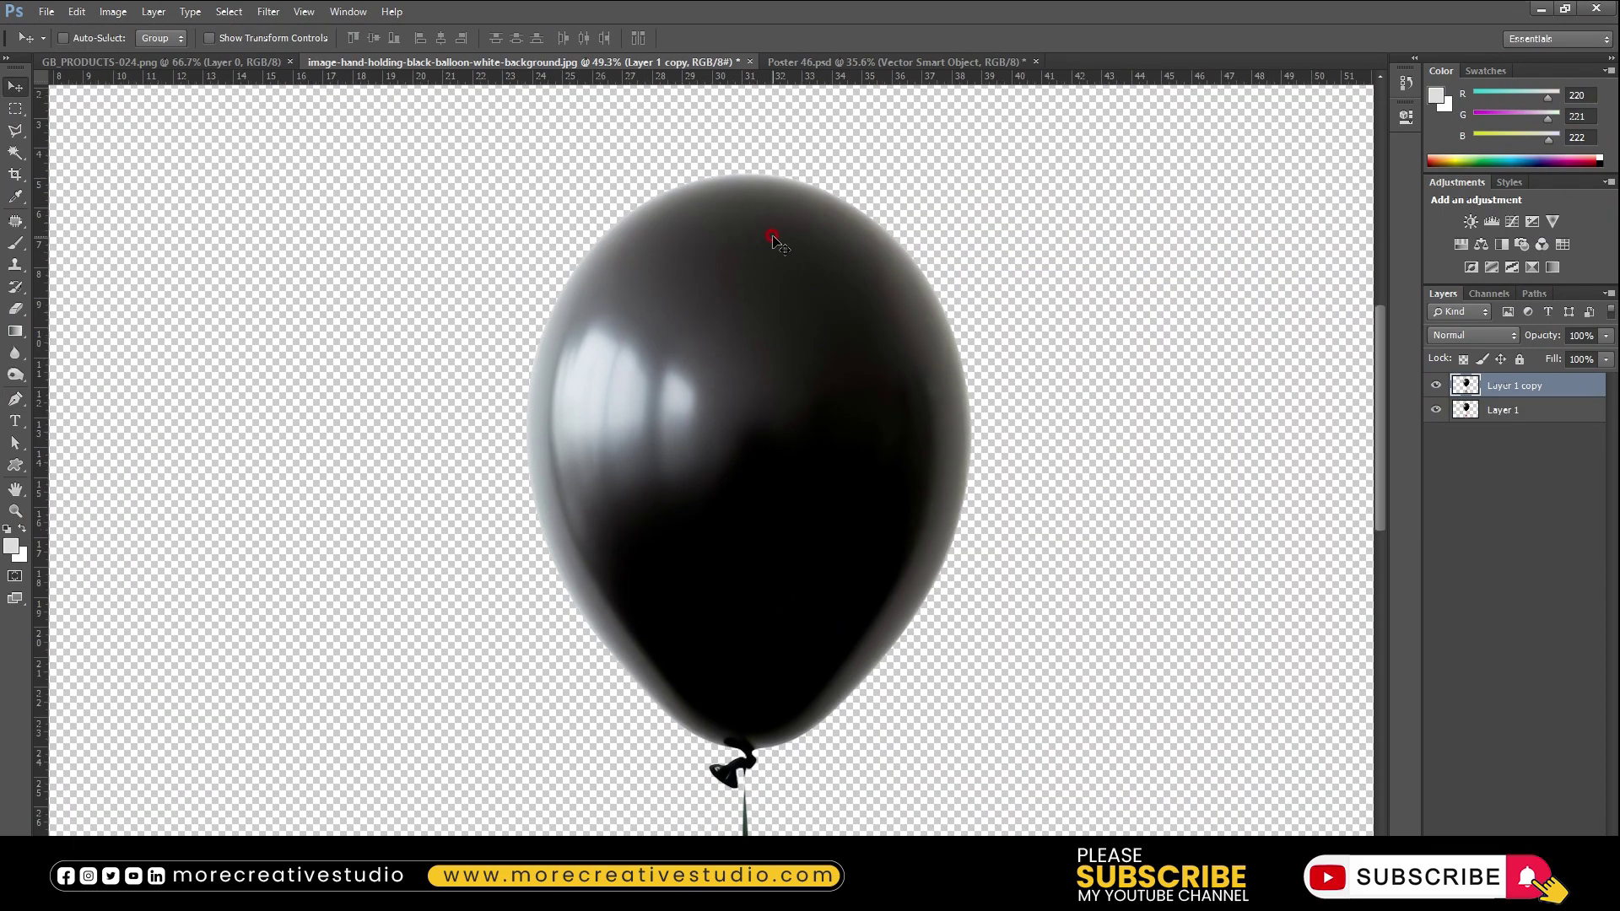
Colorize Layer 1 copy orange (Hue 38, Saturation 100, Lightness +56), then duplicate it
key("ctrl+u")
left_click(1345, 355)
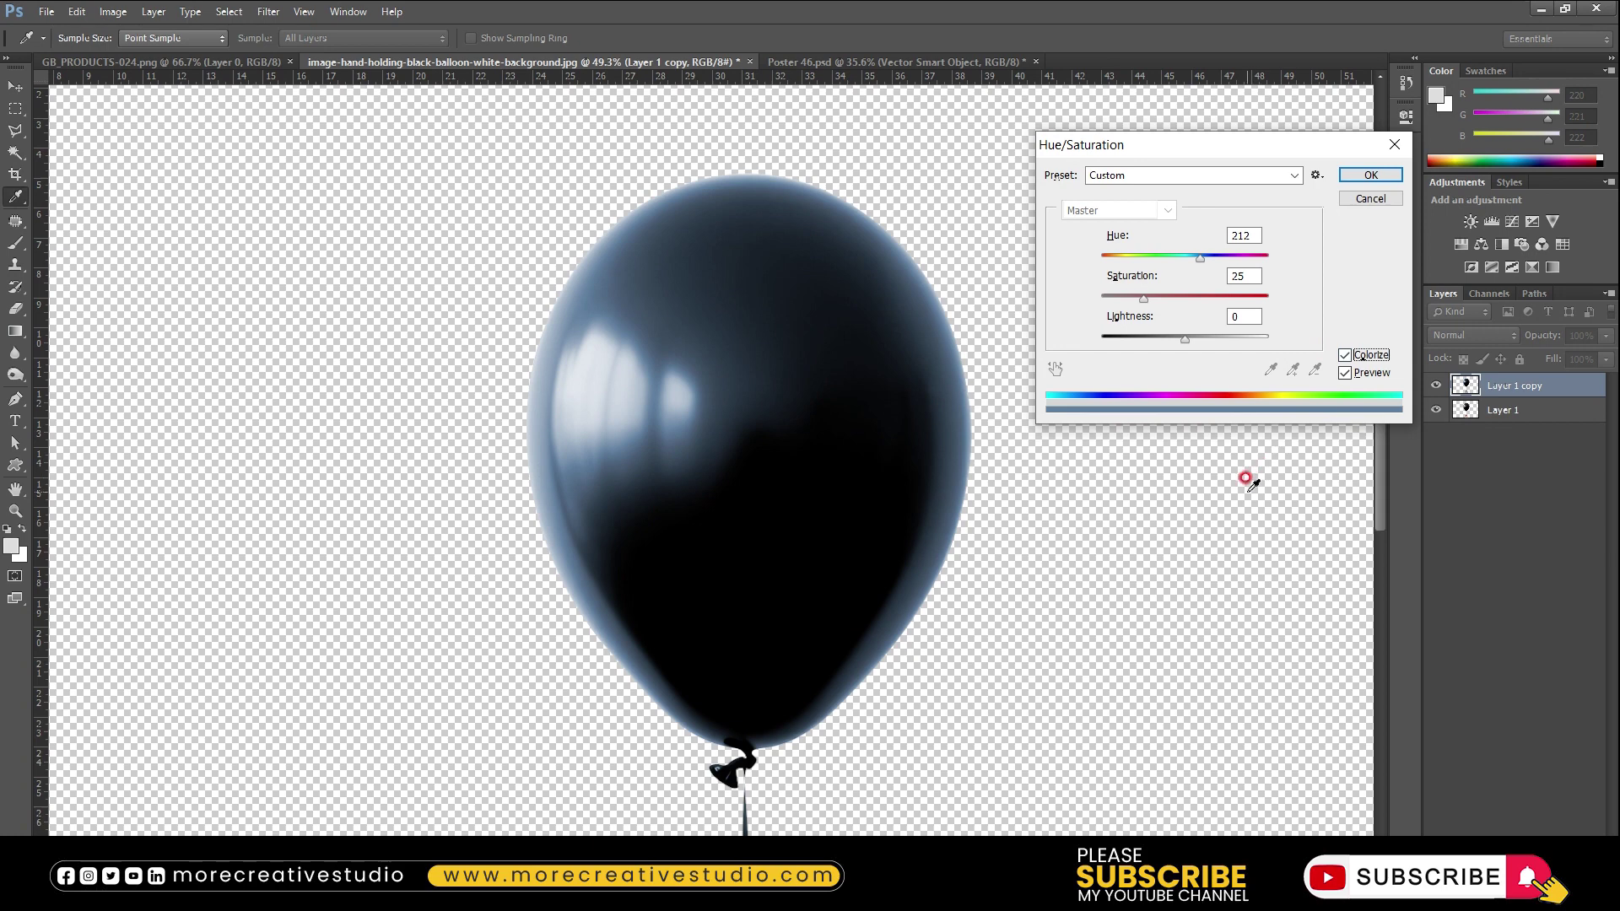
left_click_drag(1186, 339, 1230, 346)
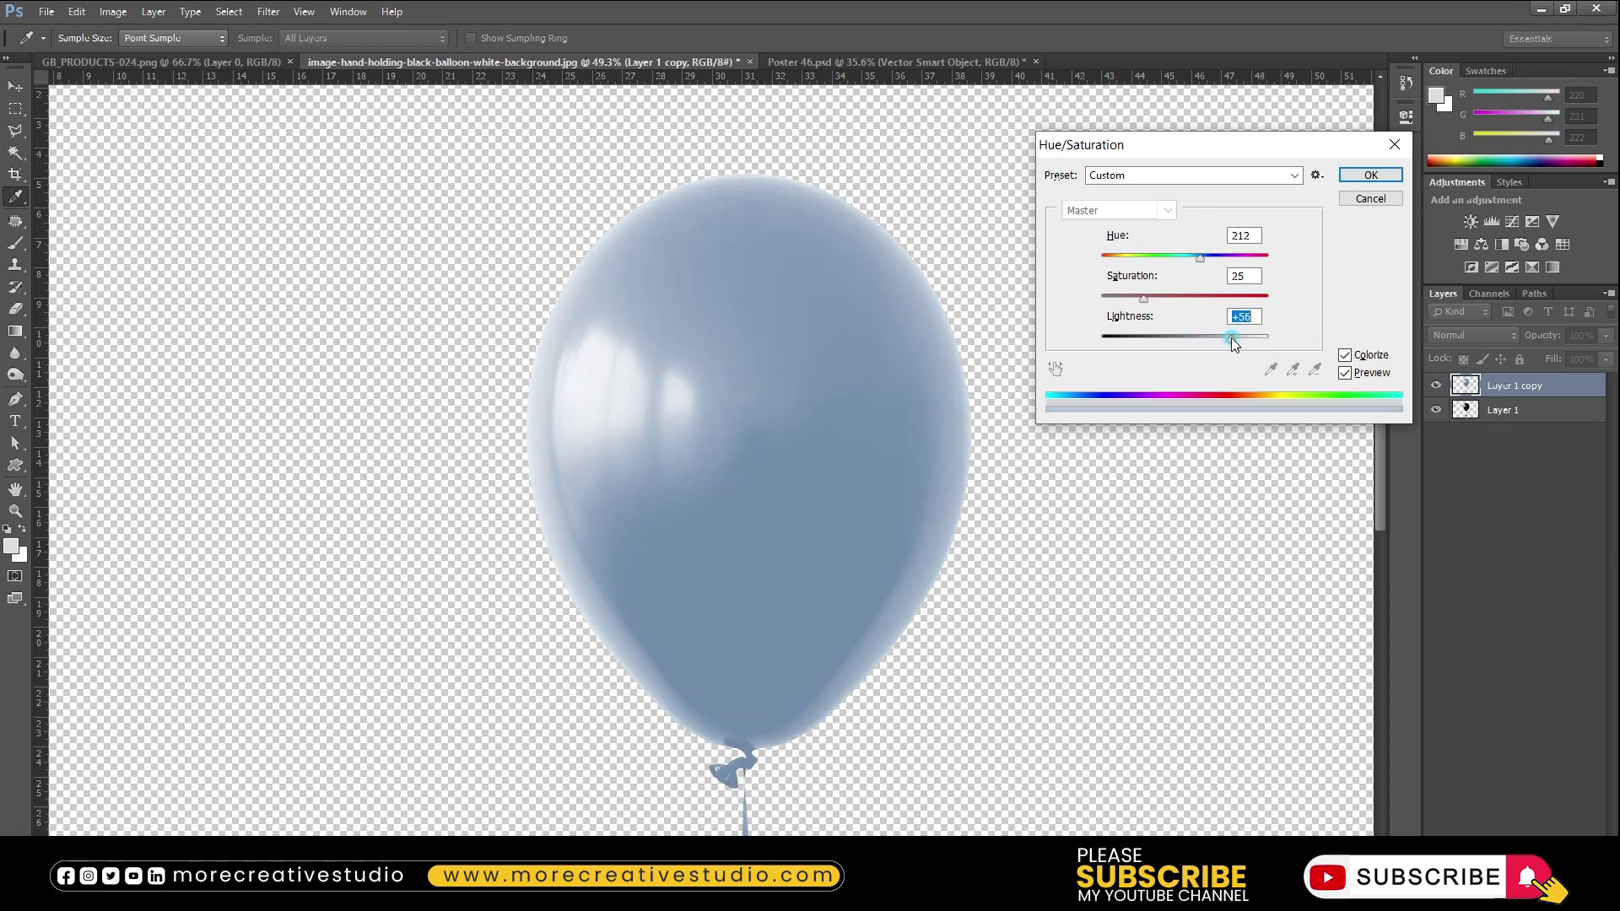
left_click_drag(1143, 299, 1277, 305)
mouse_move(1199, 267)
left_mouse_down()
mouse_move(1261, 262)
mouse_move(1122, 264)
left_mouse_up()
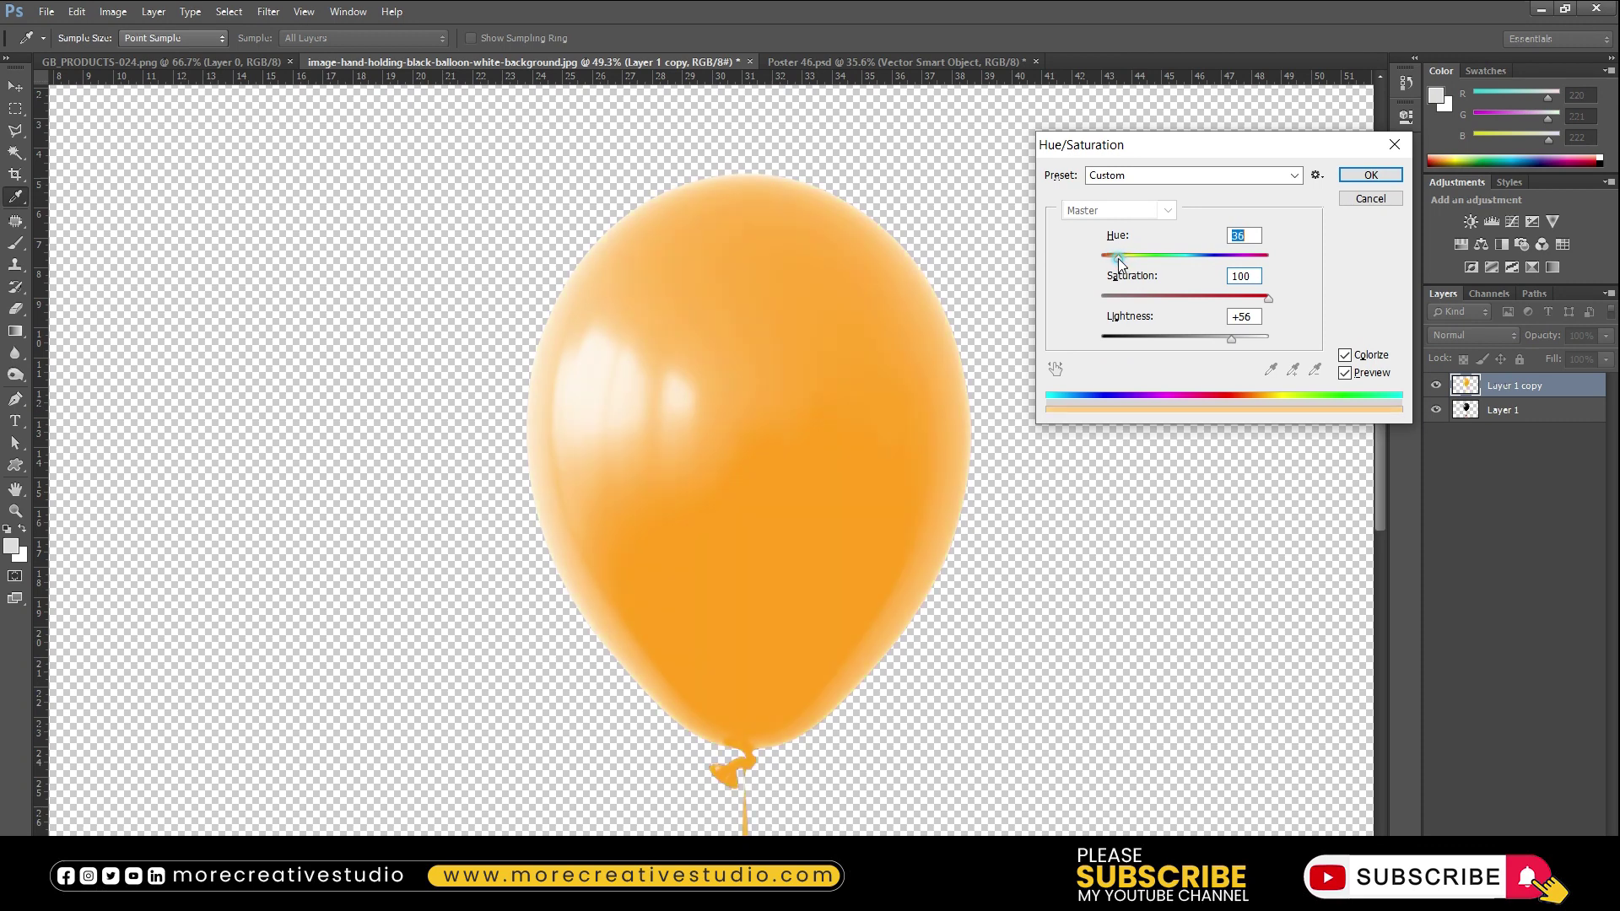
left_click(1370, 174)
key("ctrl+0")
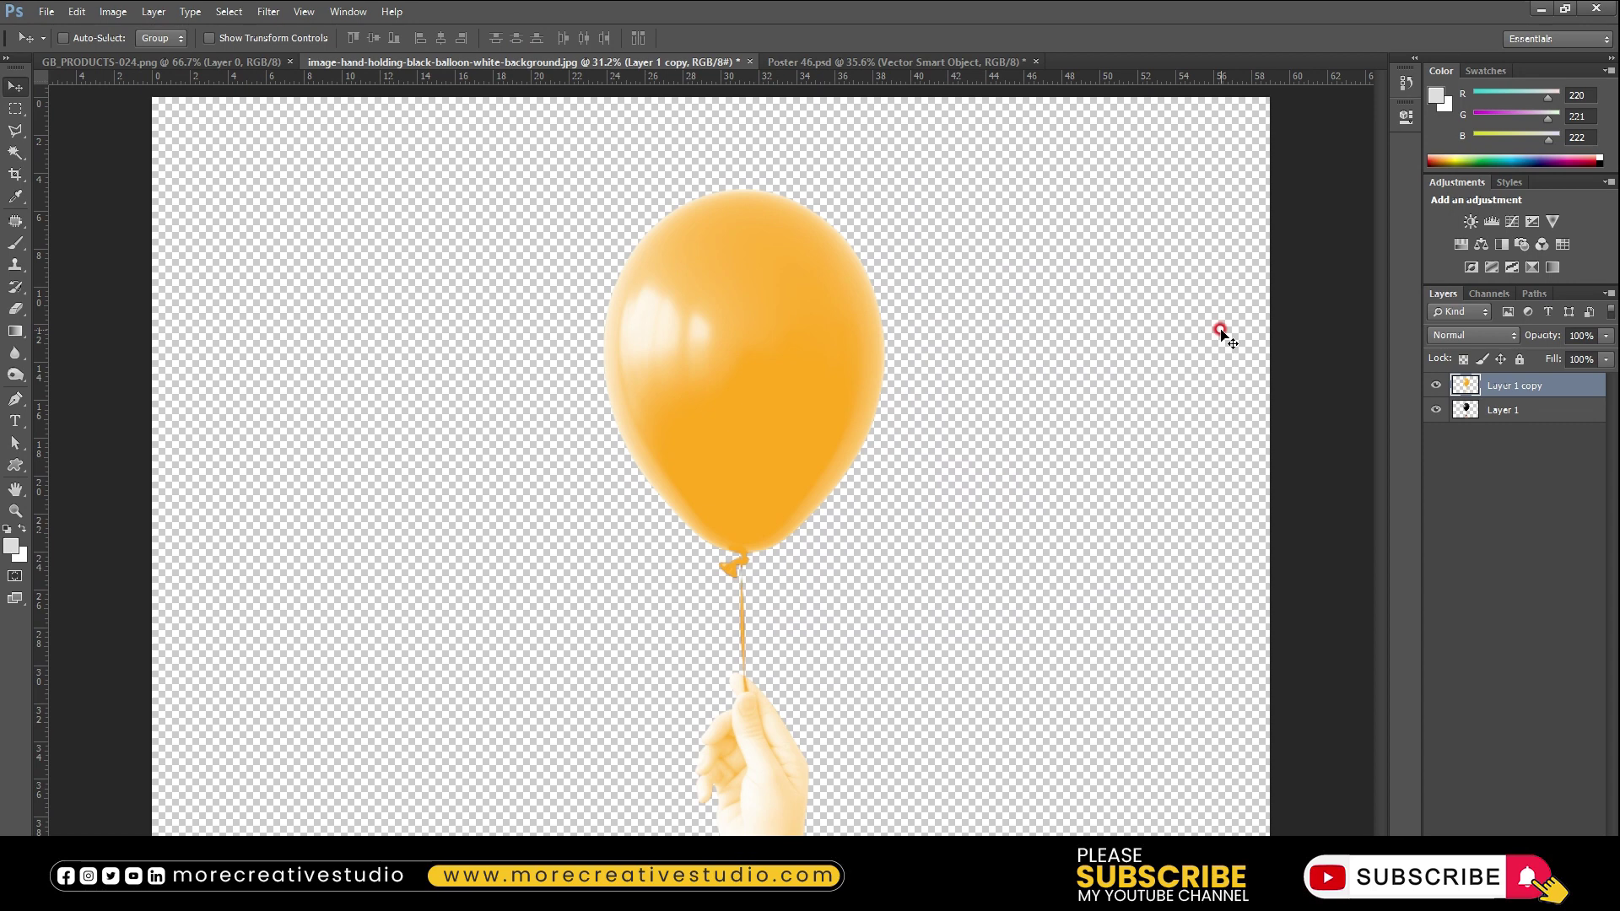
key("ctrl+j")
left_click(1472, 335)
Set the top orange copy to Multiply blend mode at 80% opacity
left_click(1456, 405)
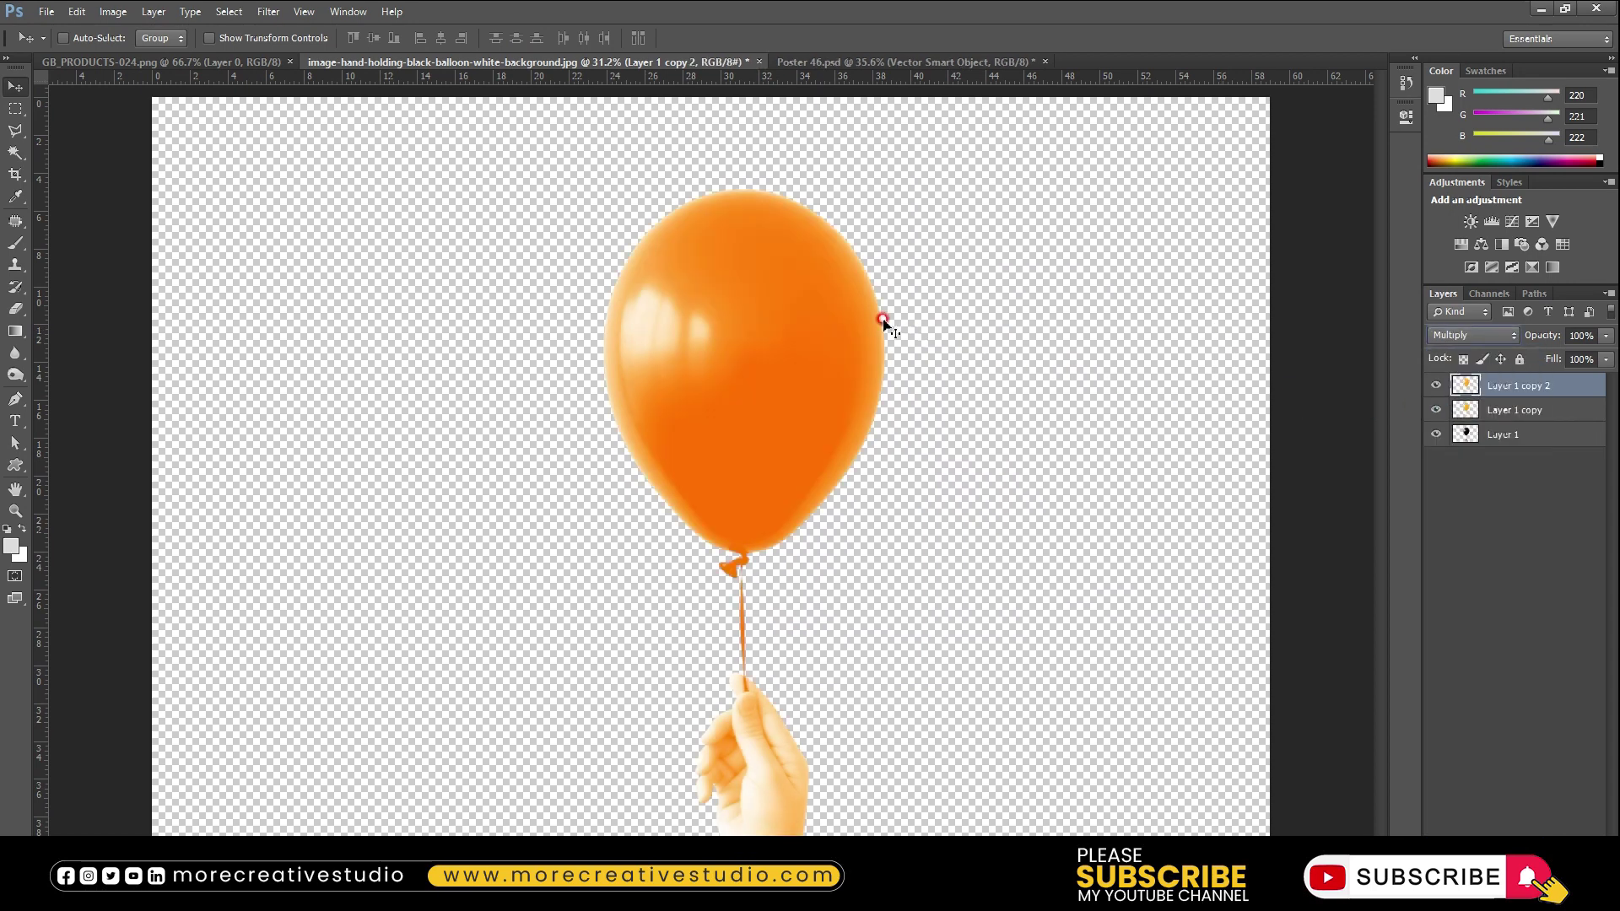
scroll(777, 279, "up", 2)
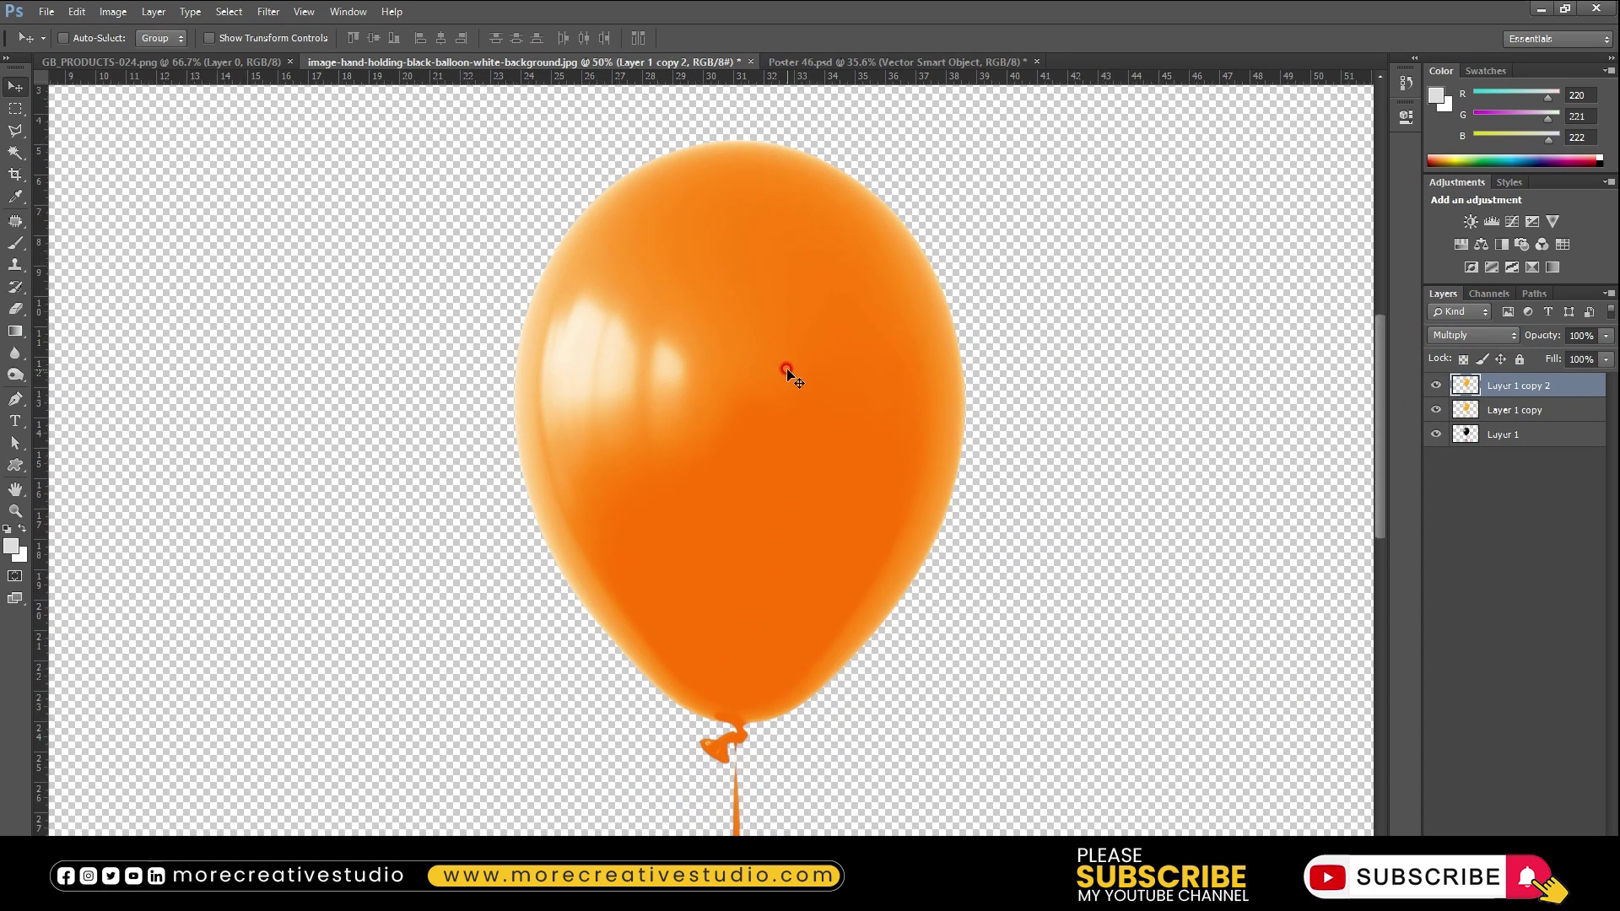
left_click(544, 660)
key("6")
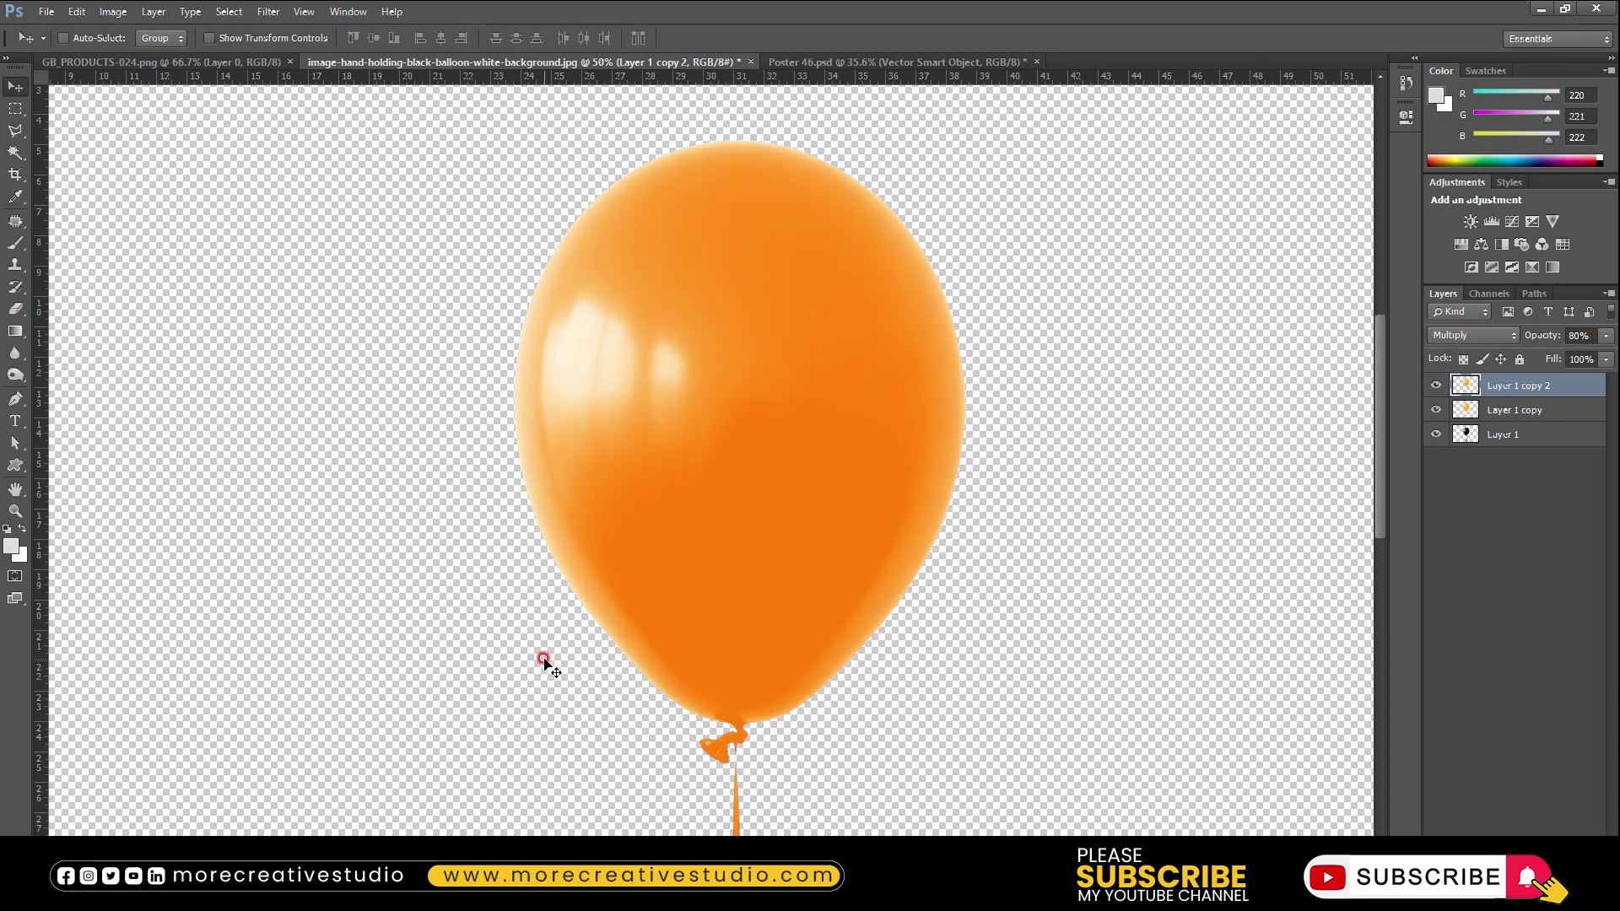
Group both orange balloon layers into Group 1 and add a layer mask
left_click(1510, 412, "shift")
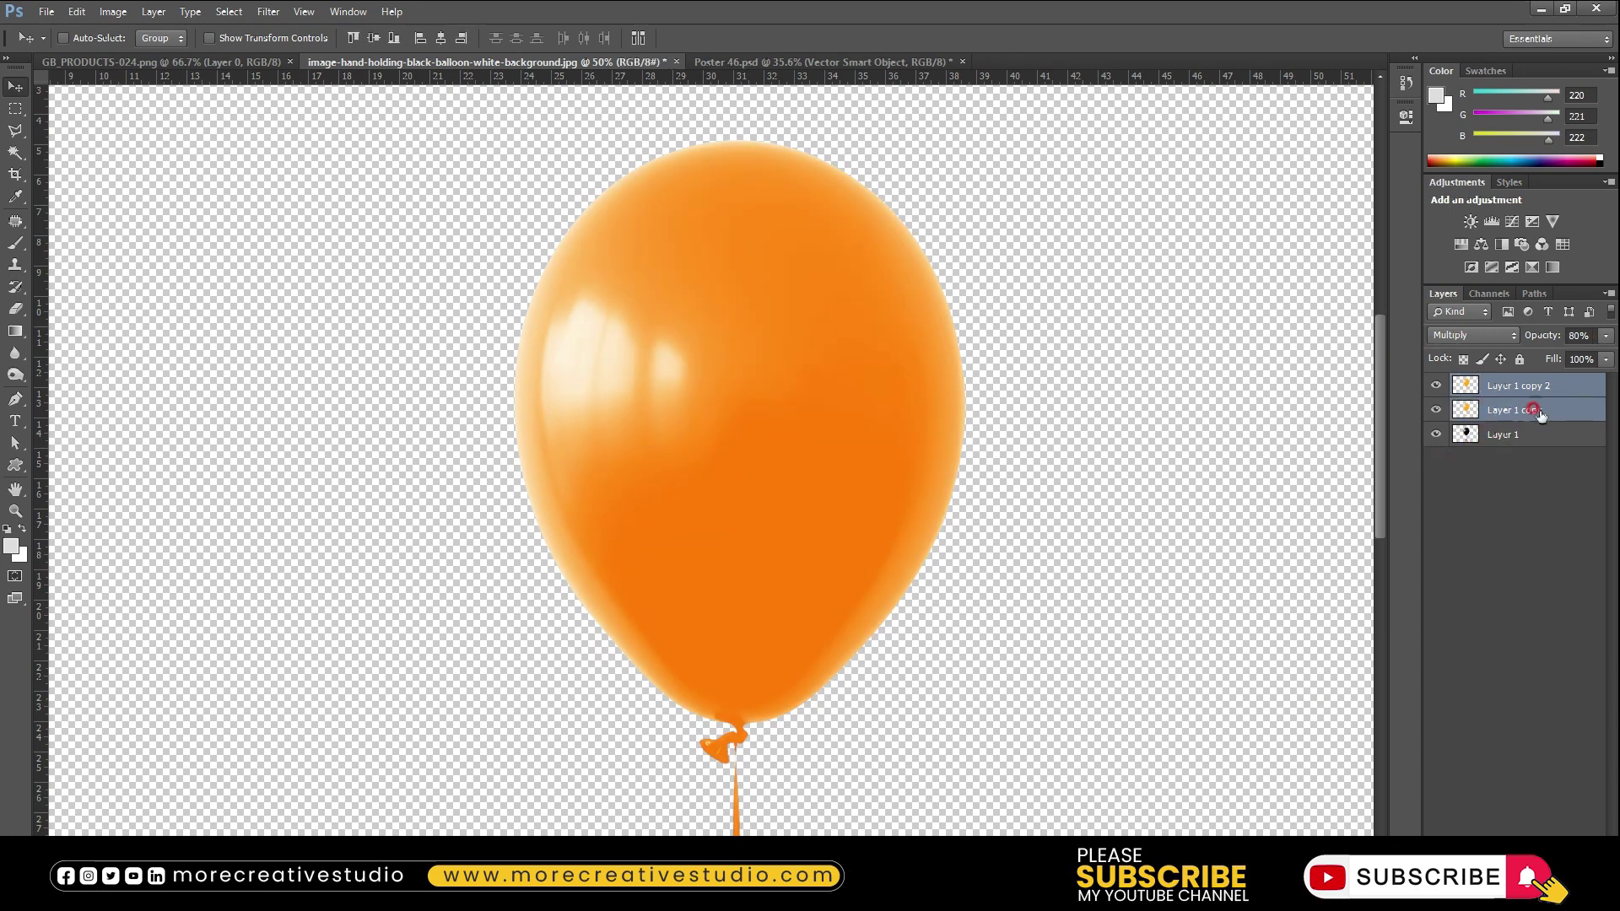
right_click(1540, 413)
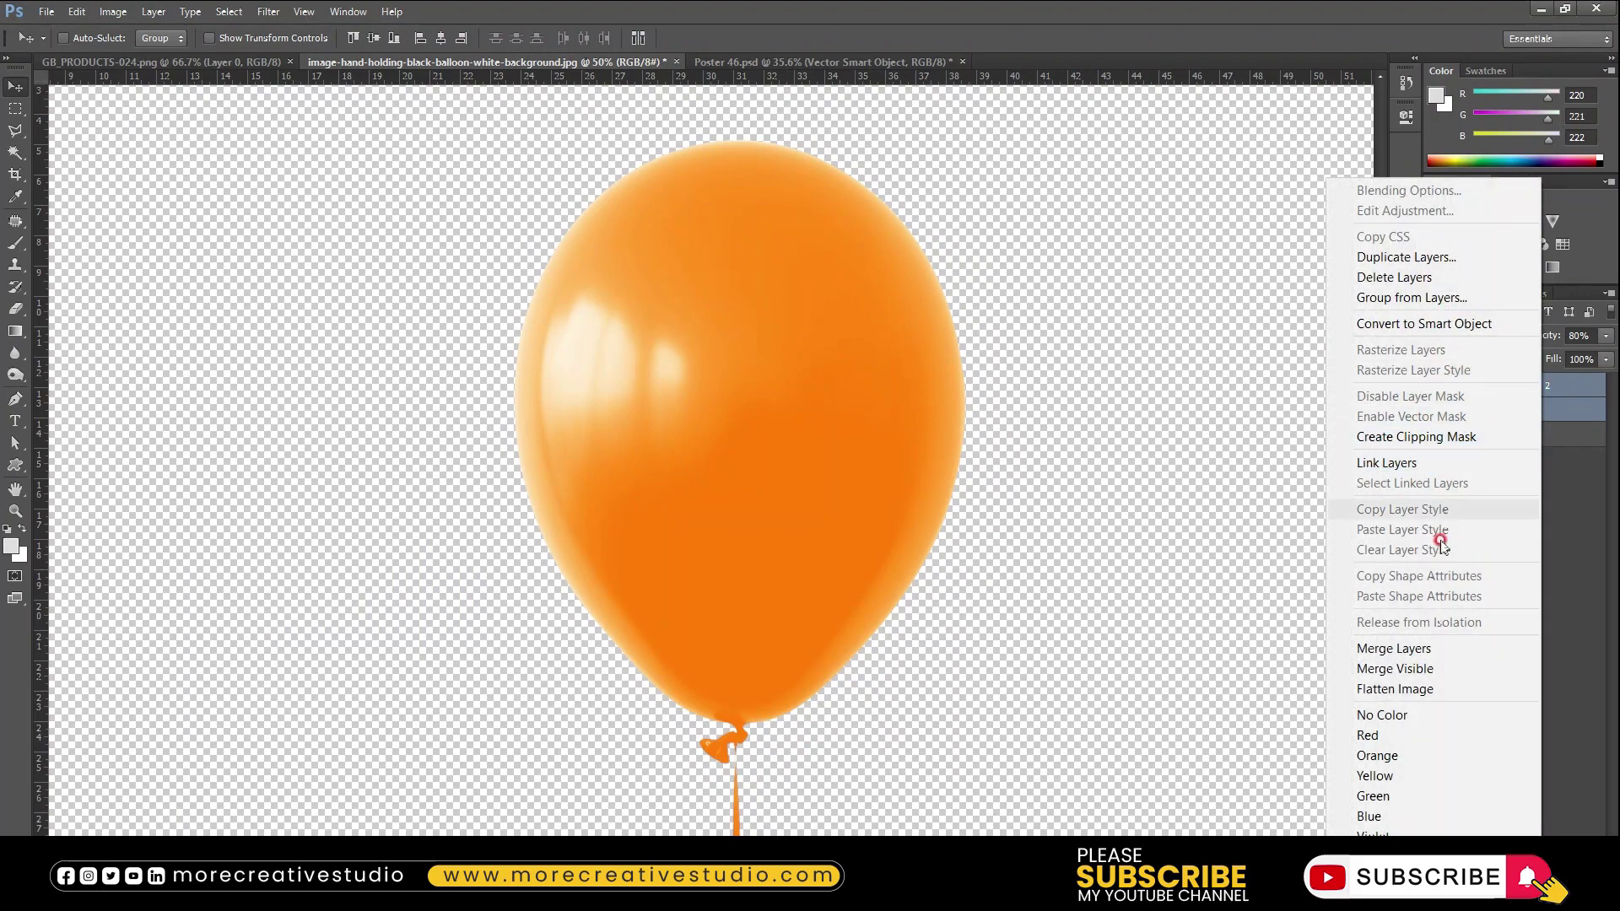
left_click(1406, 301)
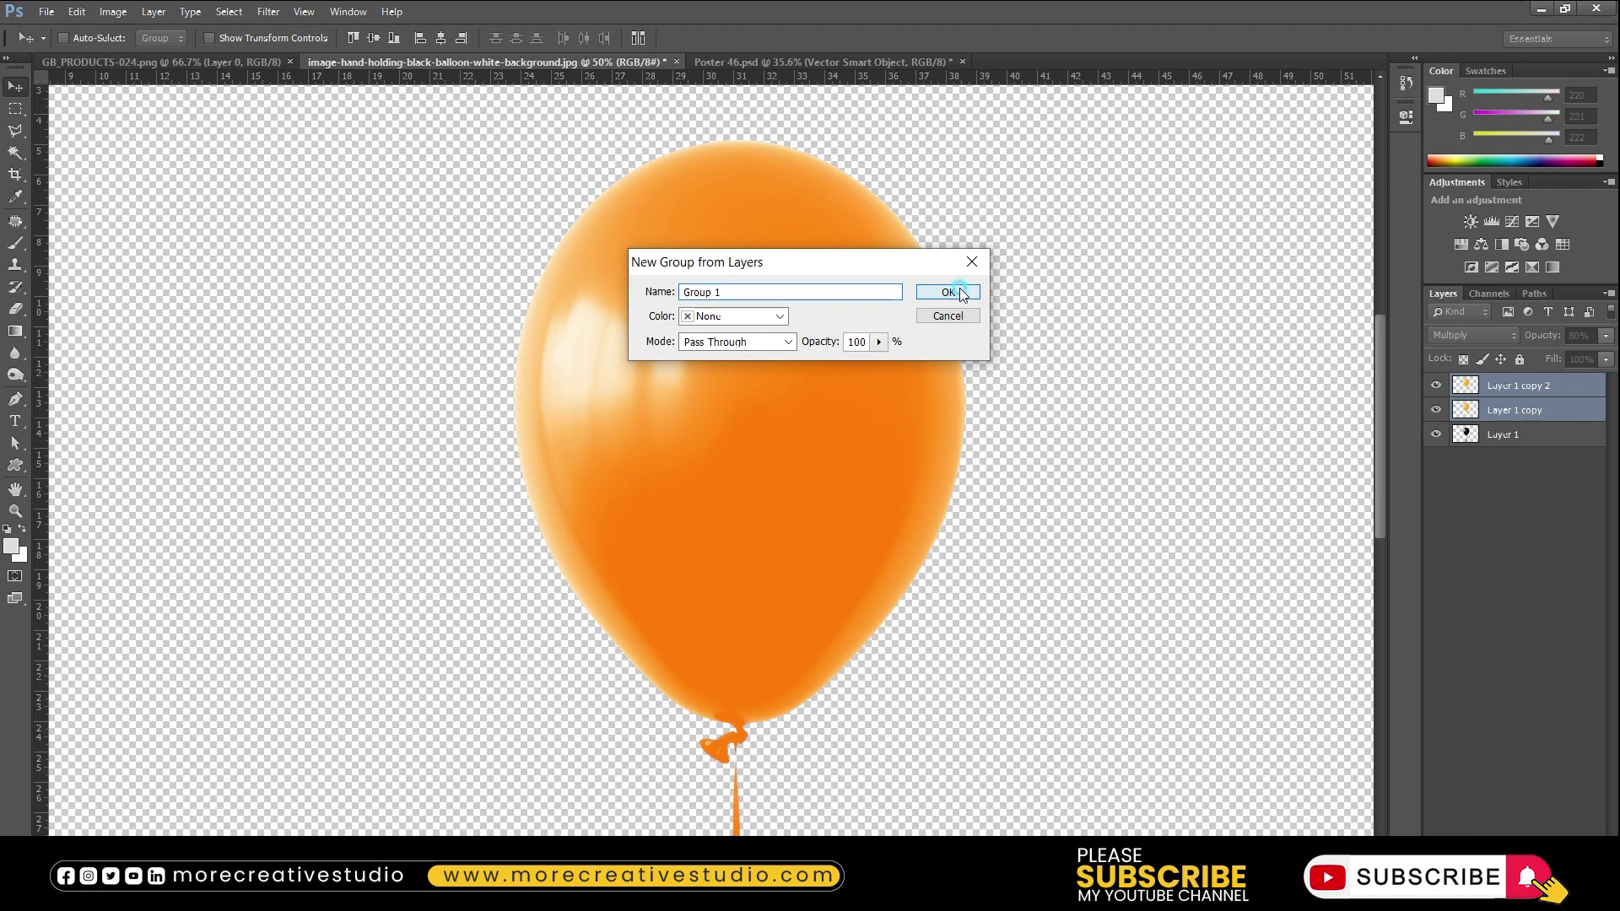
key("Escape")
key("ctrl+g")
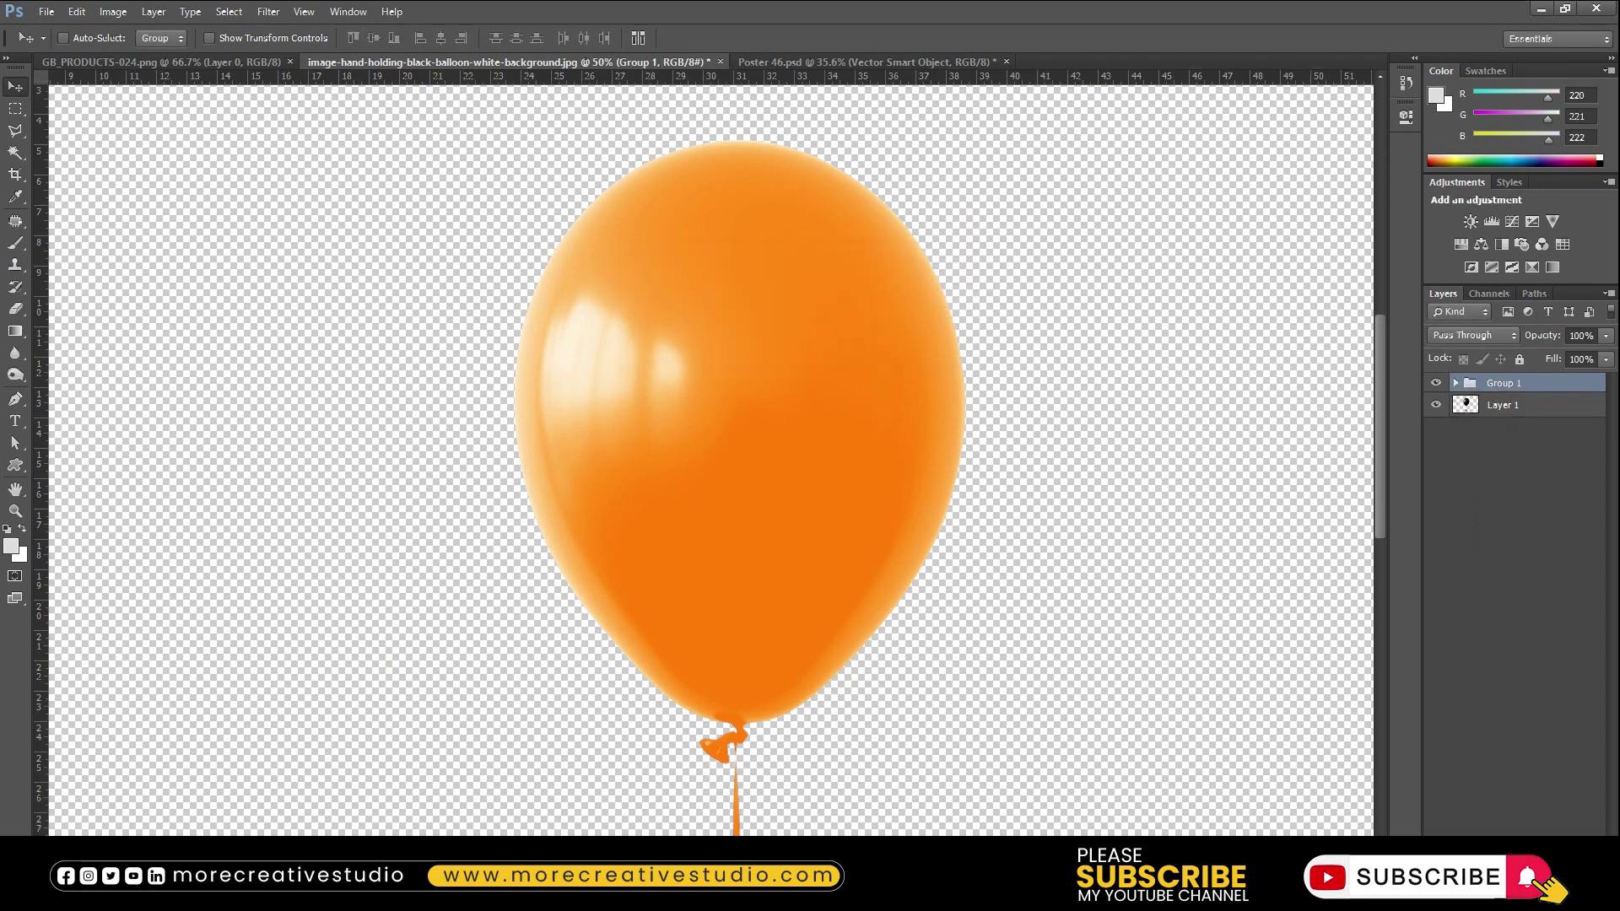
left_click(1491, 844)
scroll(763, 550, "down", 5)
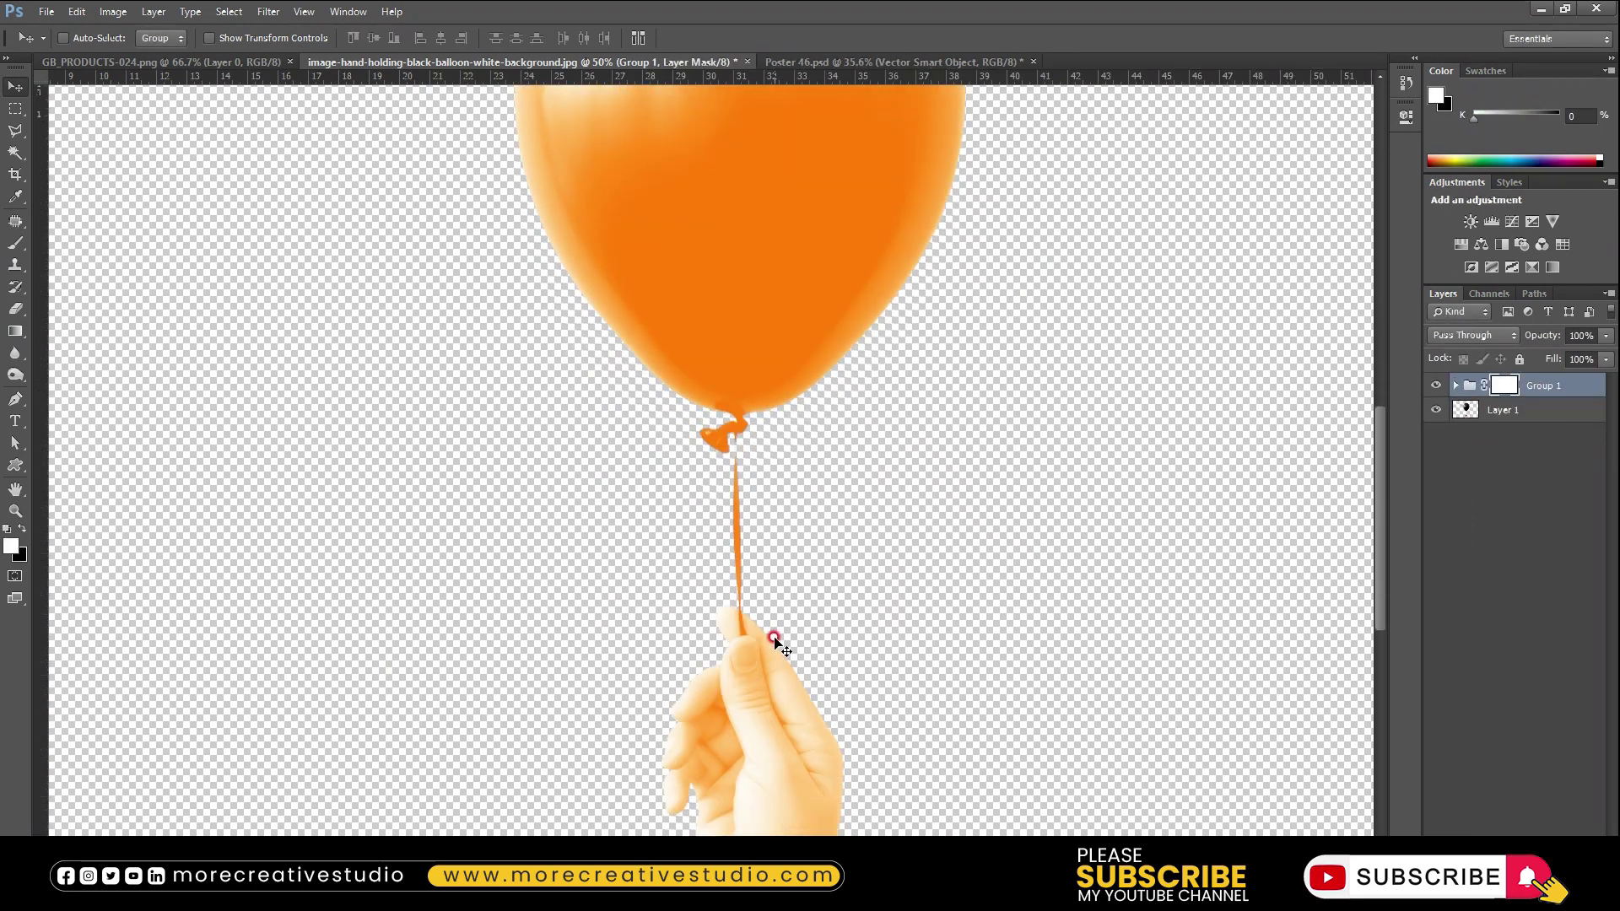
Erase the orange tint off the hand and lower string on Group 1's mask
scroll(774, 641, "down", 3)
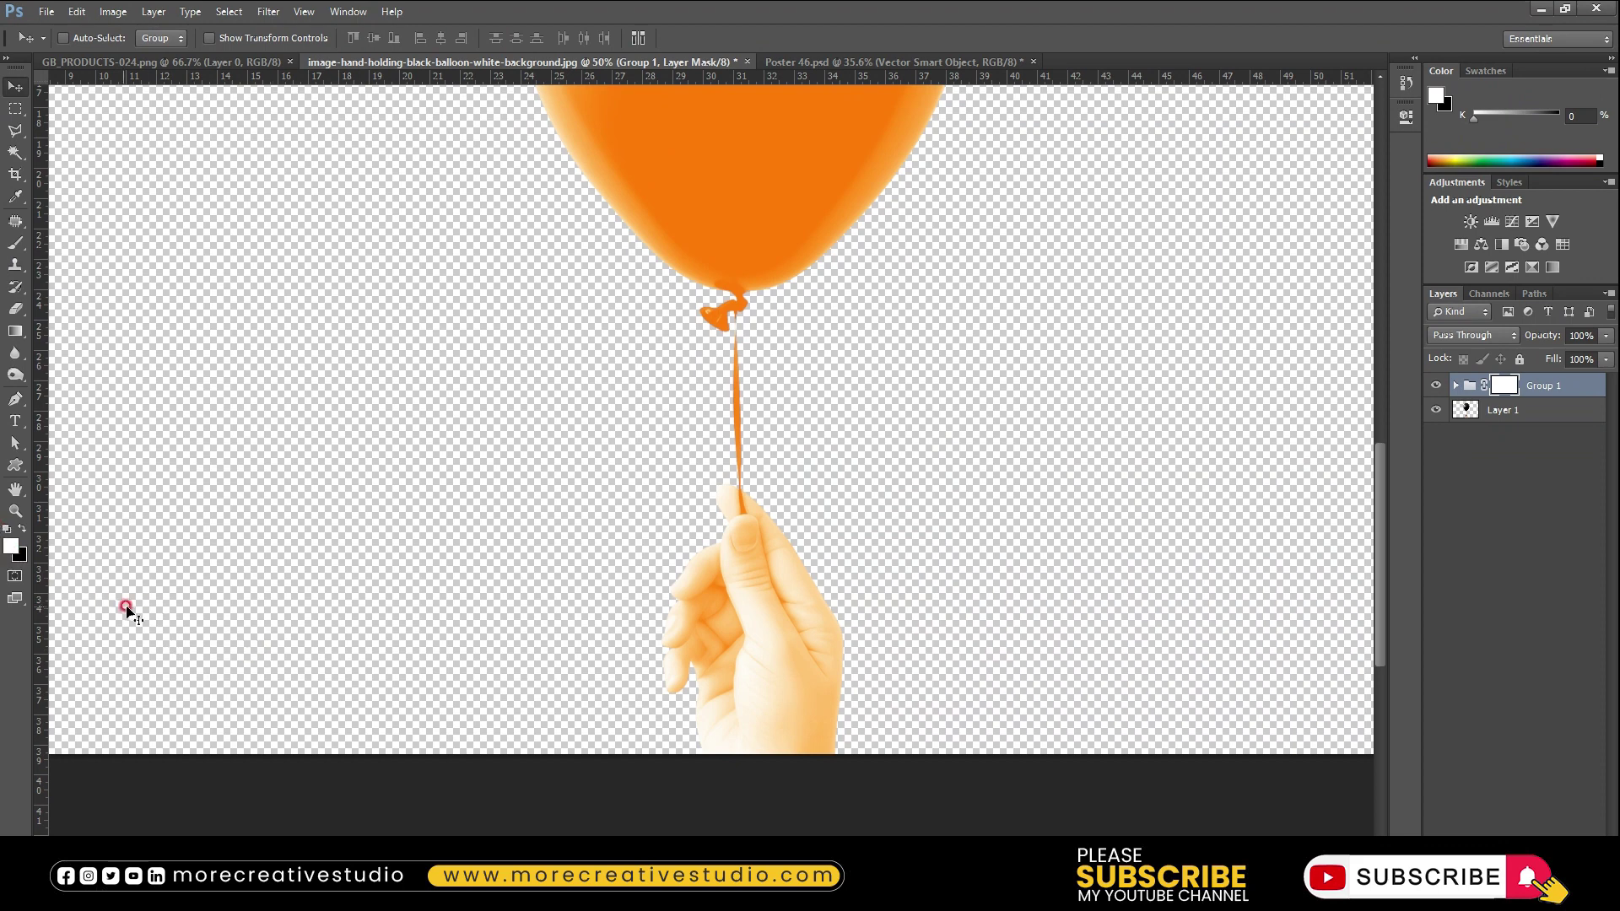
left_click(15, 312)
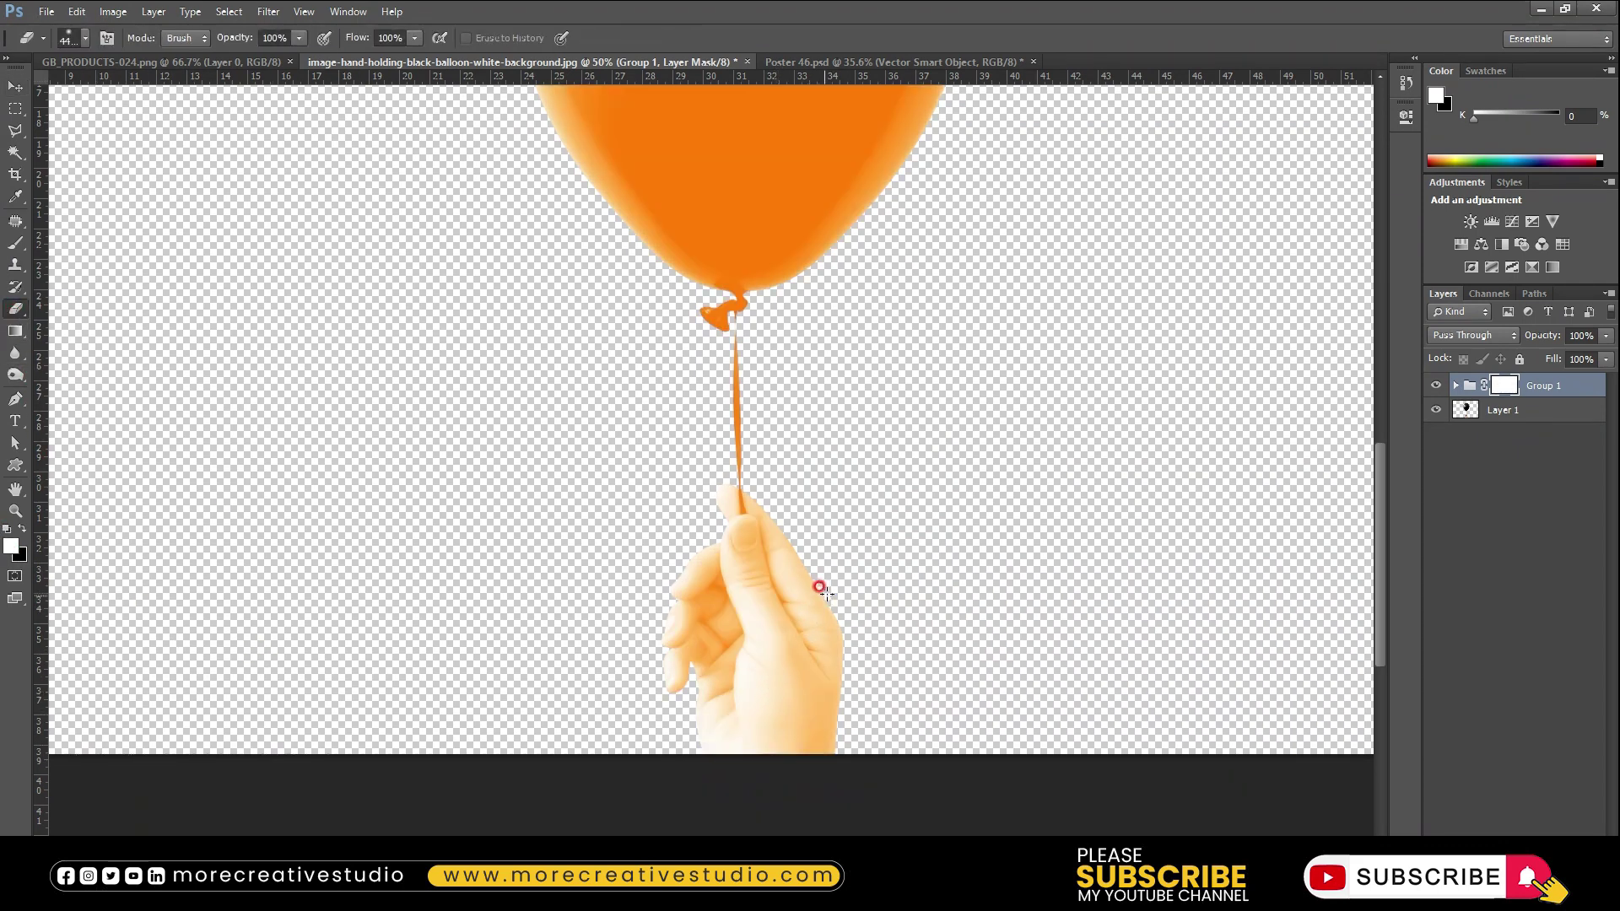
left_click_drag(825, 593, 367, 220)
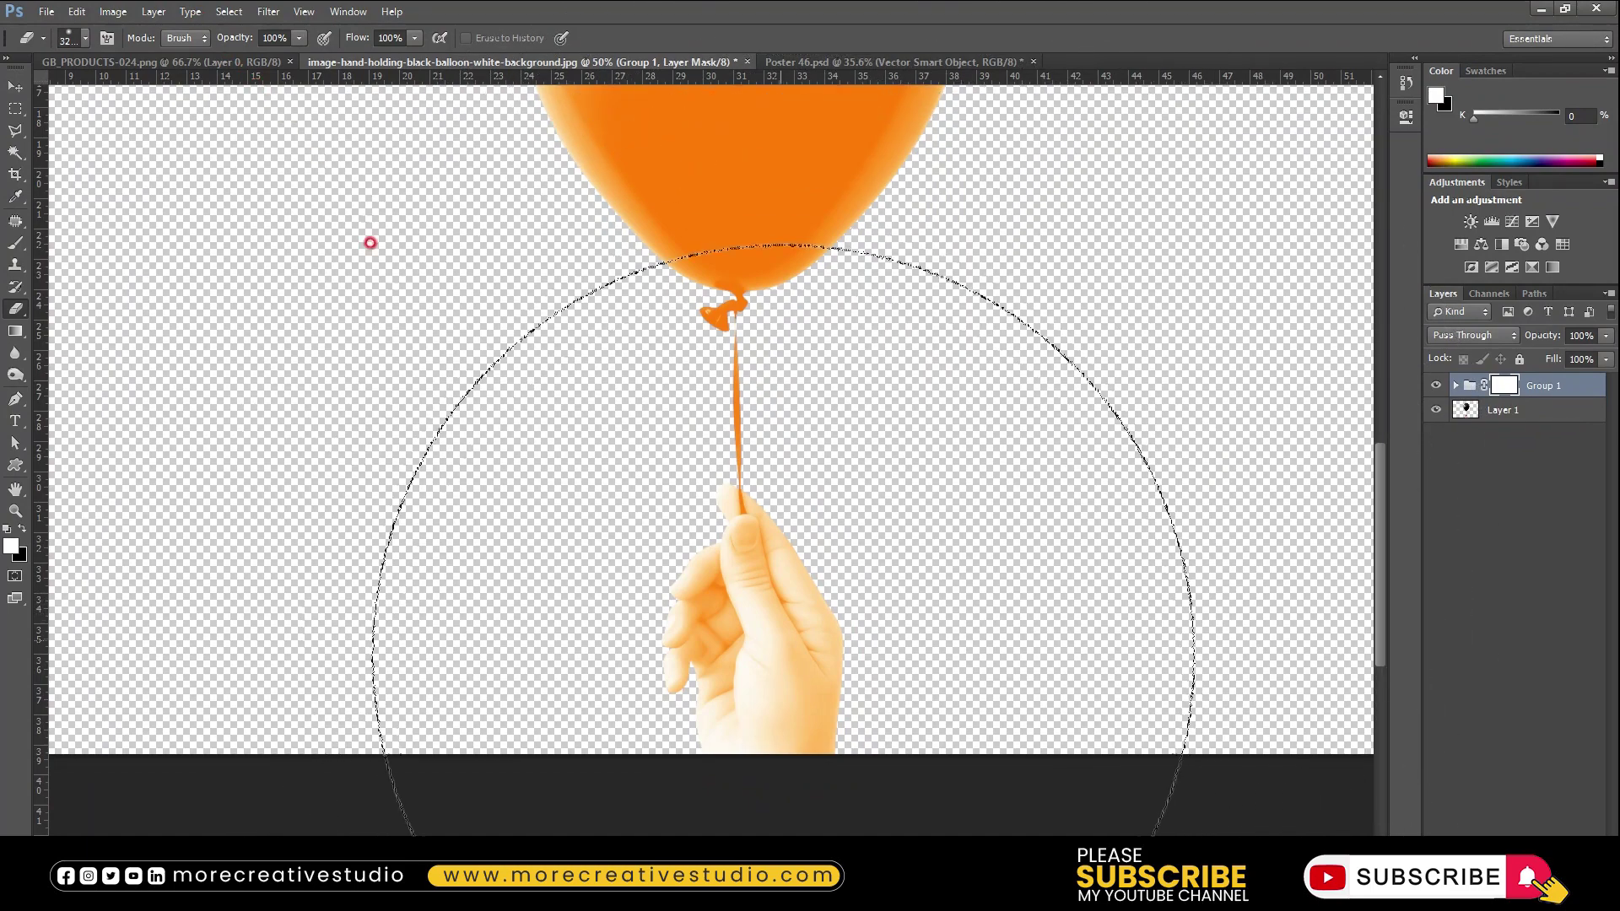
mouse_move(669, 604)
left_mouse_down()
mouse_move(713, 439)
mouse_move(742, 602)
left_mouse_up()
scroll(741, 602, "up", 3)
left_click_drag(715, 577, 729, 421)
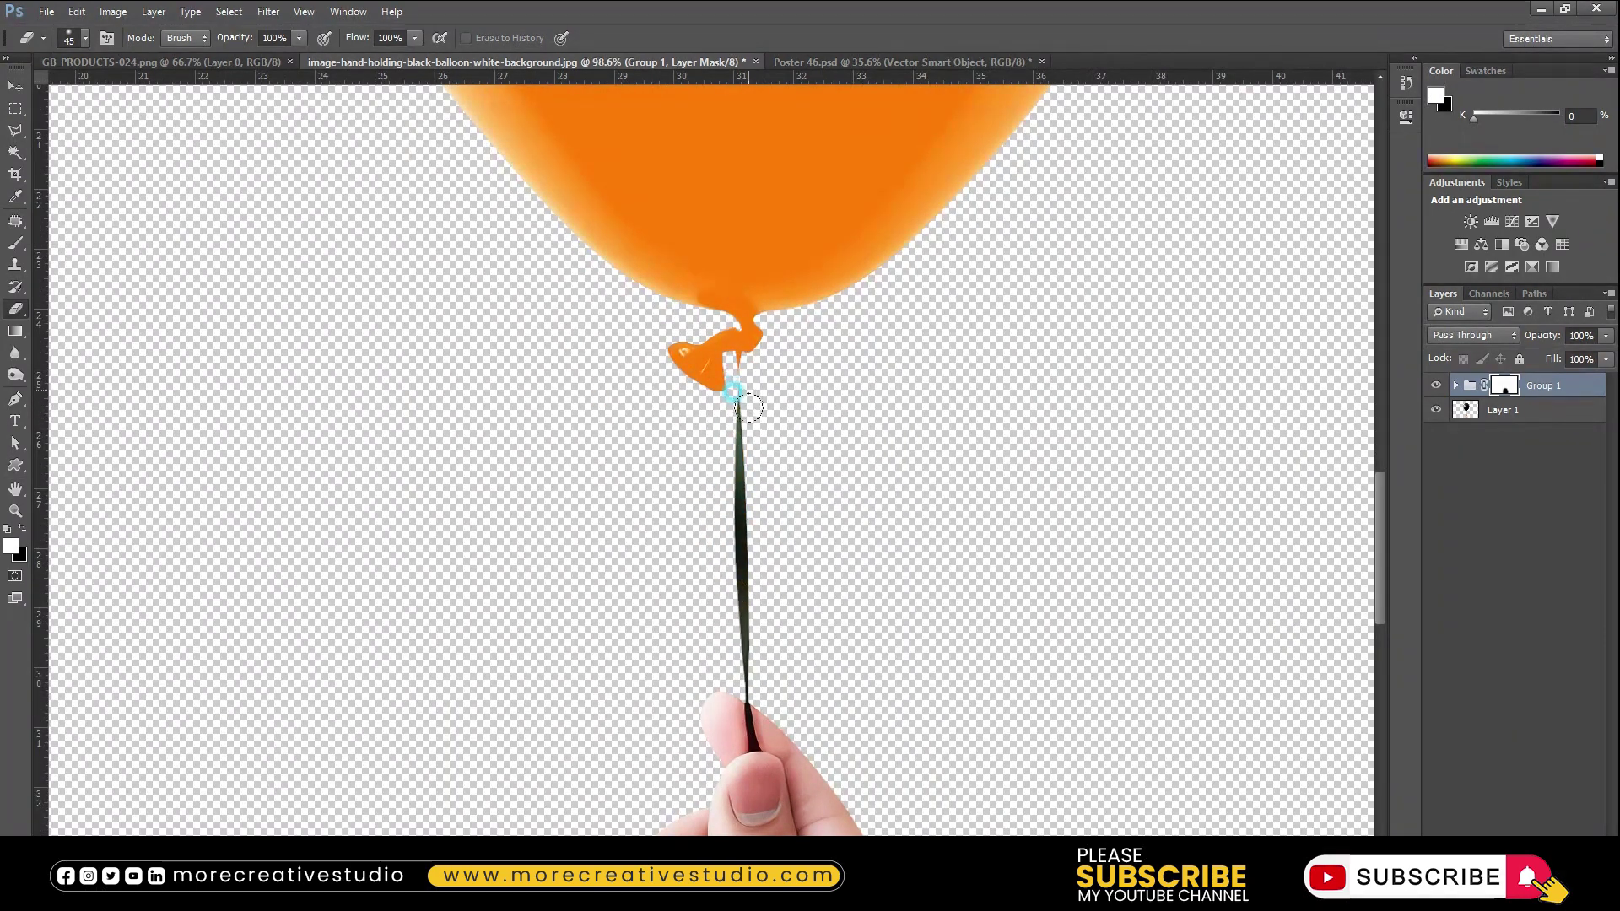
With a smaller brush, reveal the dark string over the balloon's orange knot
scroll(748, 404, "up", 3)
scroll(810, 410, "up", 1)
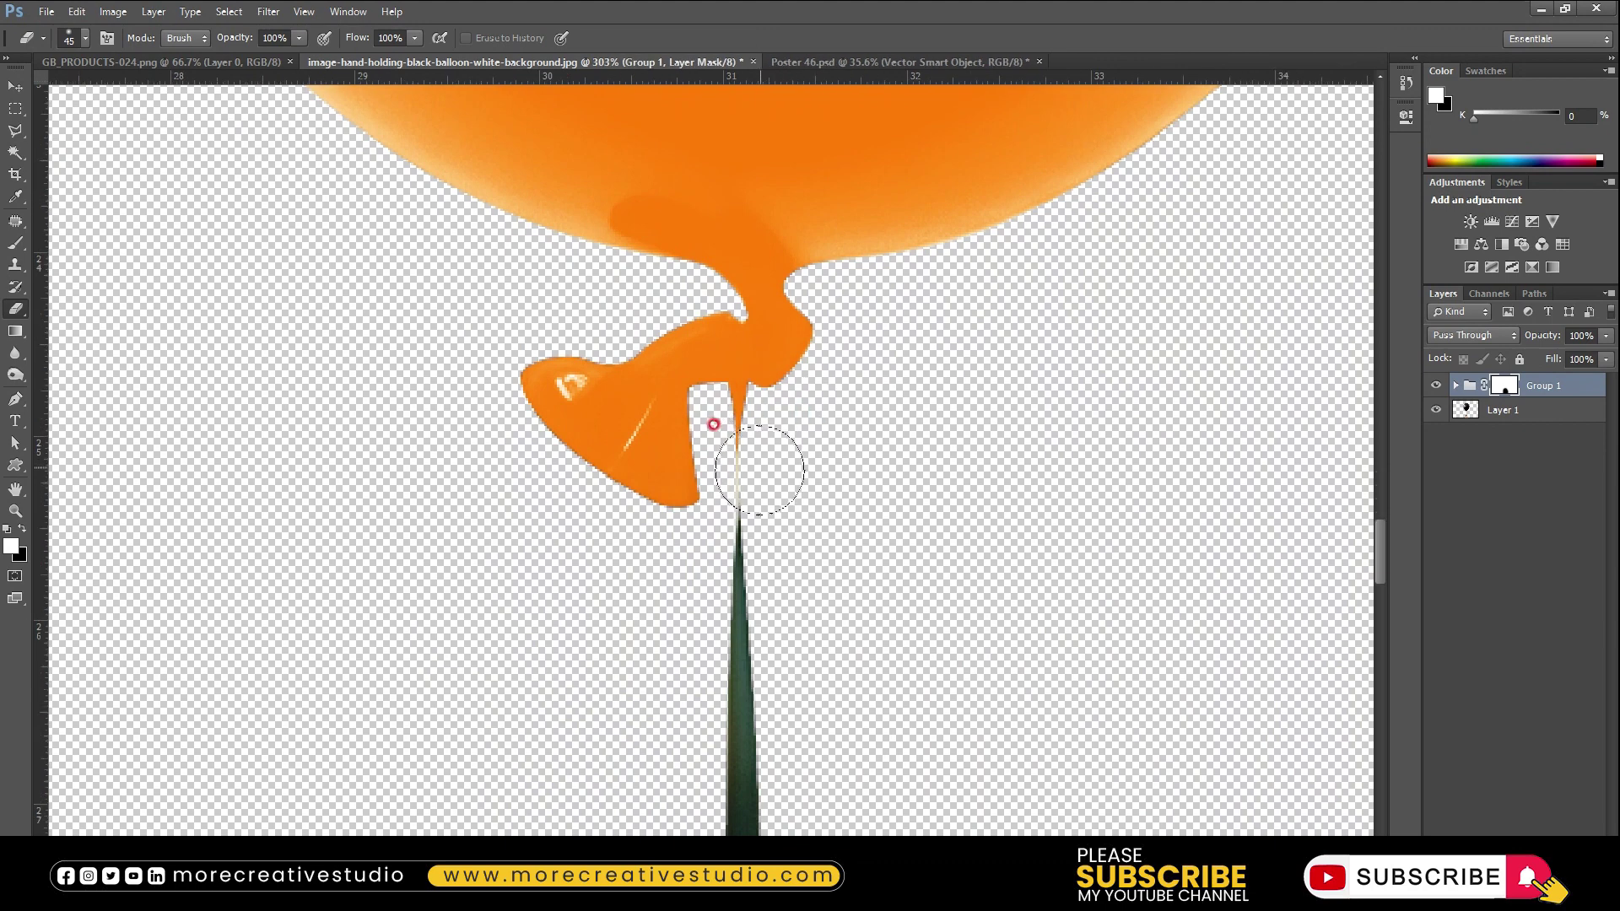
key("bracketleft")
key("bracketleft")
key("bracketleft")
key("bracketright")
key("bracketright")
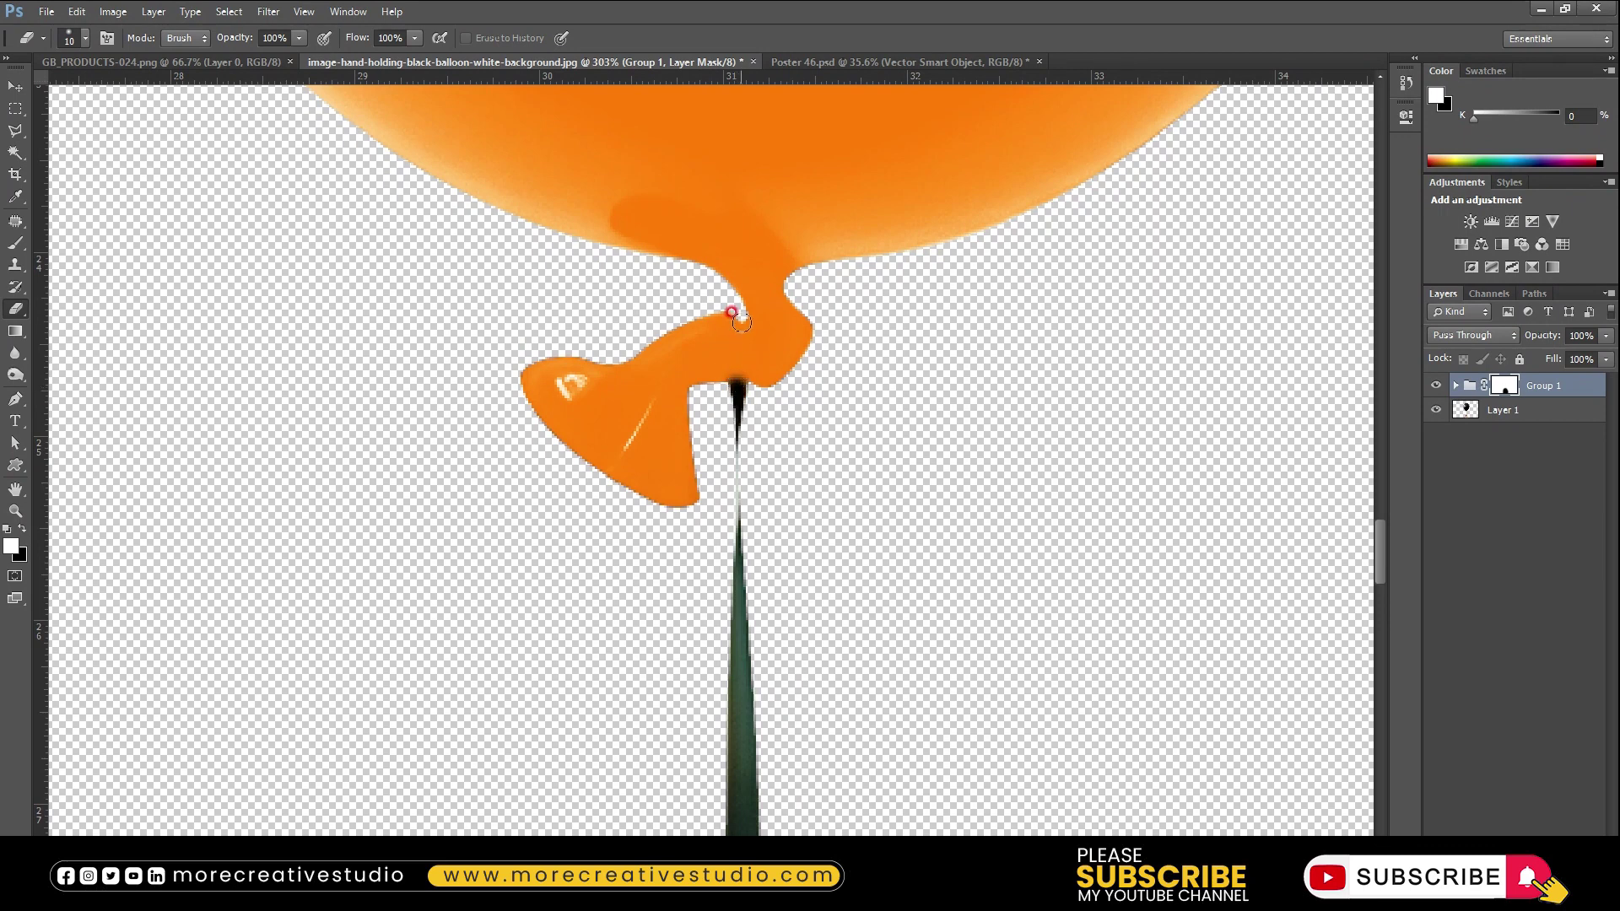
left_click_drag(739, 323, 730, 435)
left_click_drag(736, 335, 737, 394)
Fit the image on screen and select the balloon group with the photo layer
key("ctrl+0")
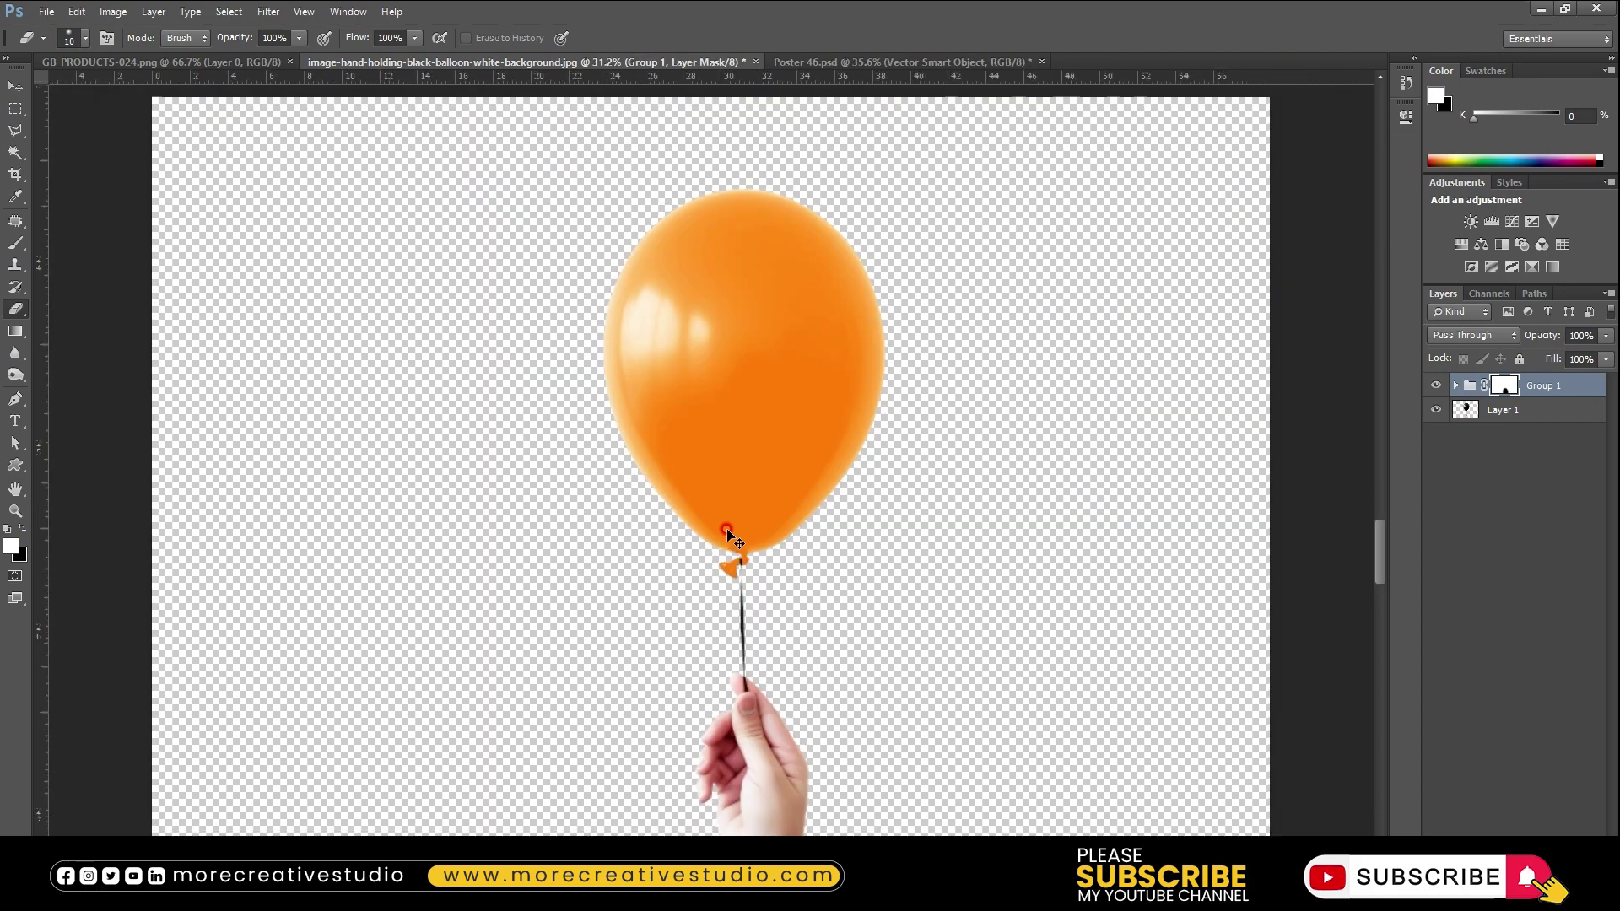
key("v")
left_click(1502, 421, "shift")
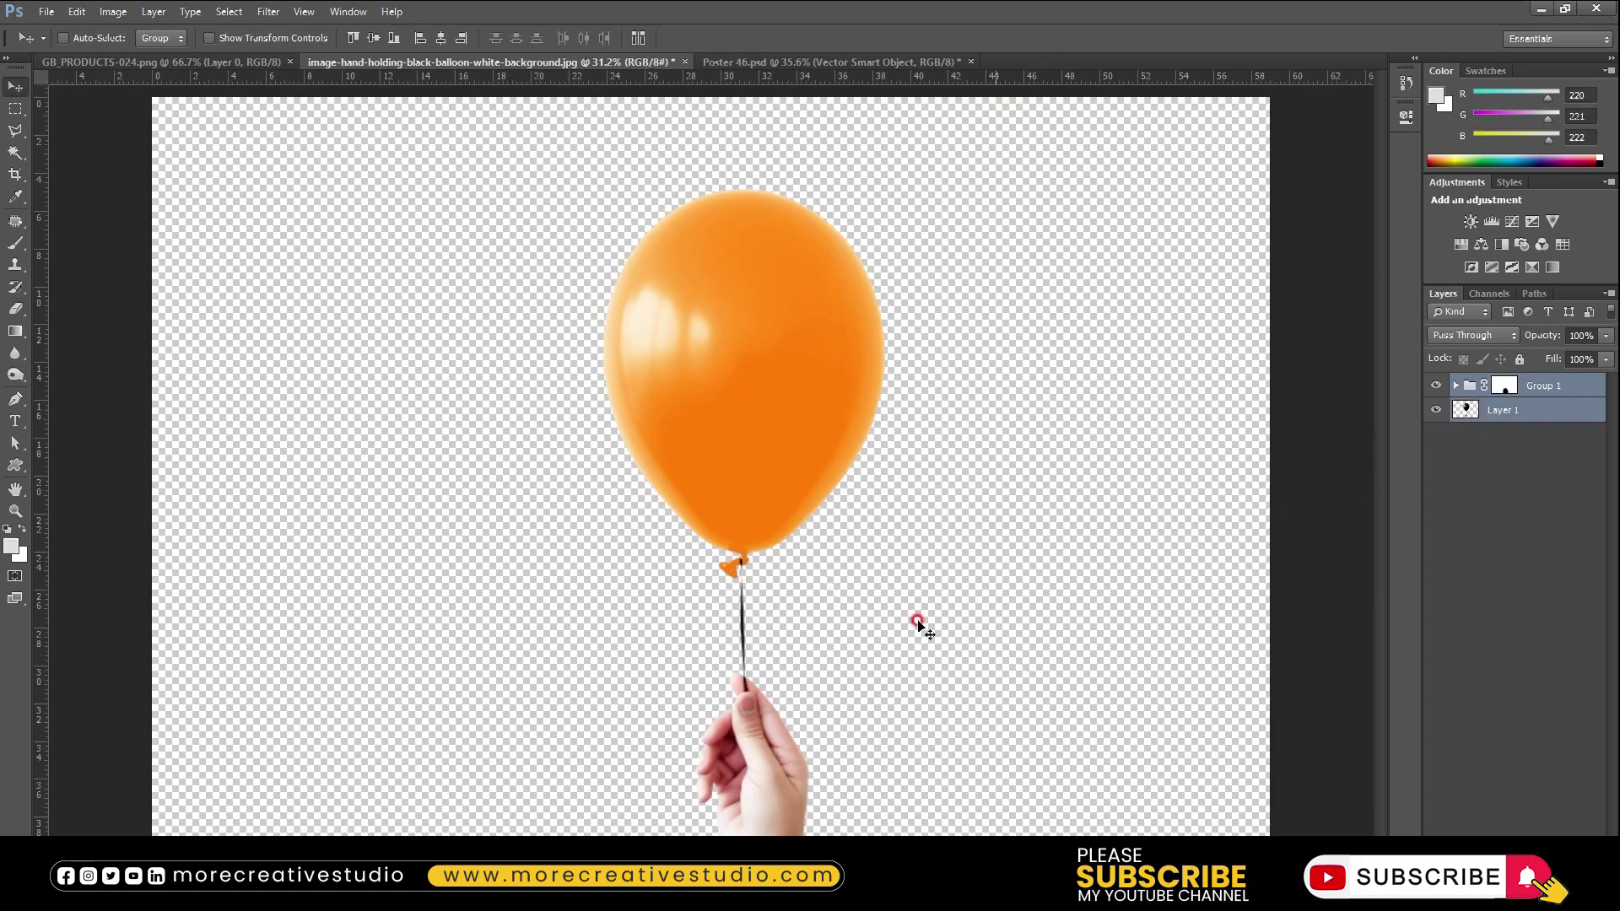
Bring the balloon layers into Poster 46.psd and convert them to one smart object
left_click_drag(771, 266, 825, 409)
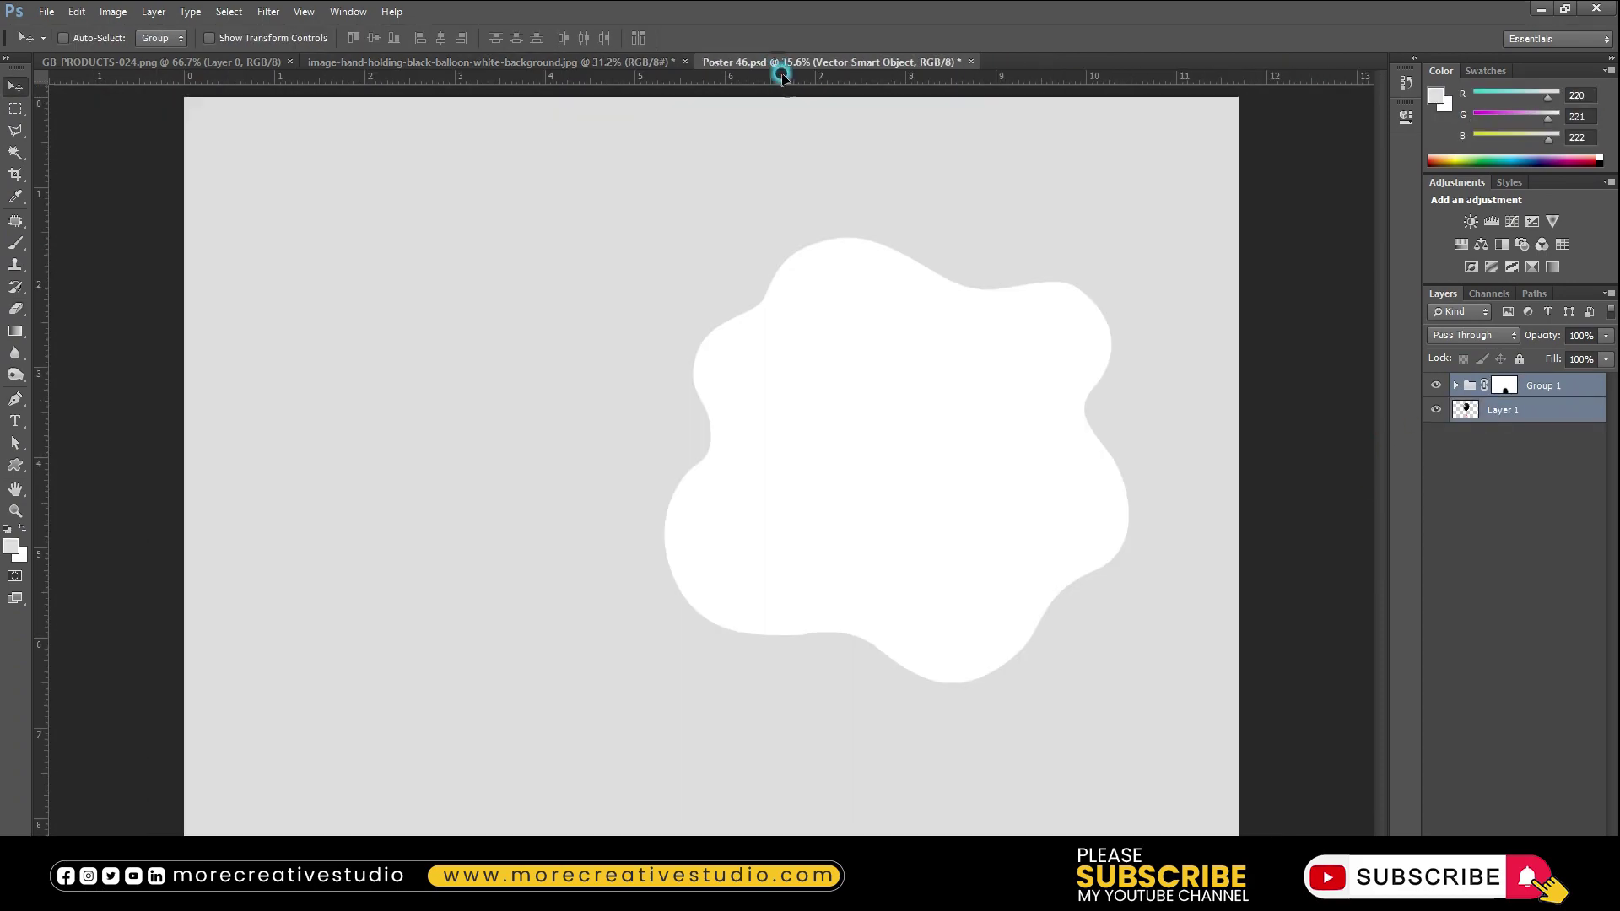
mouse_move(707, 297)
left_mouse_down()
mouse_move(848, 415)
mouse_move(875, 481)
left_mouse_up()
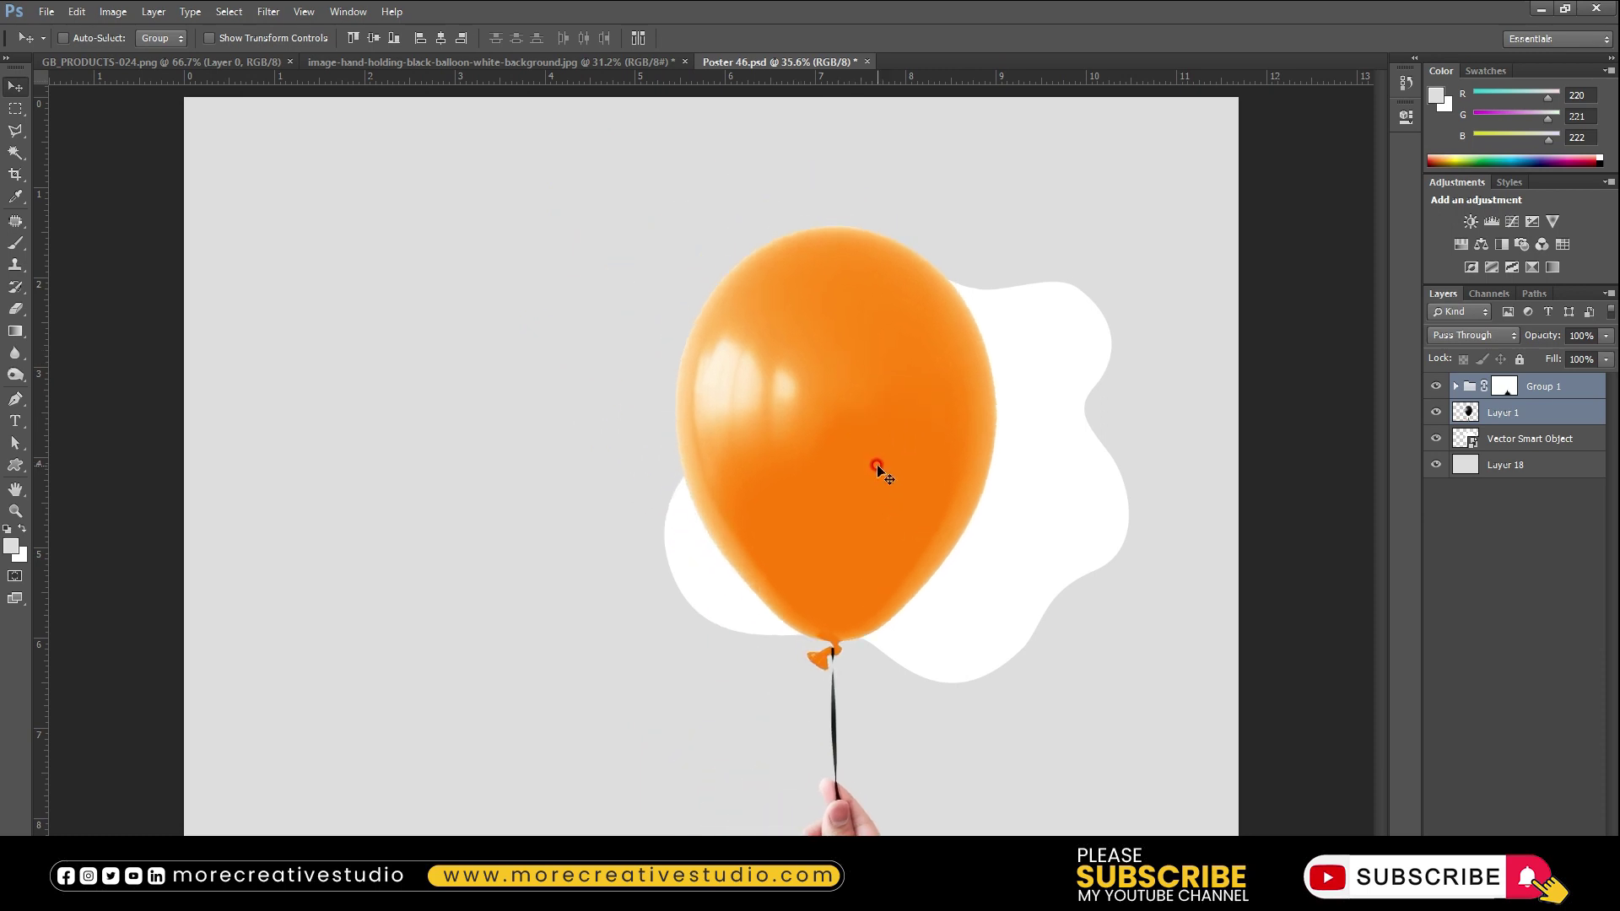
right_click(1553, 400)
left_click(1434, 473)
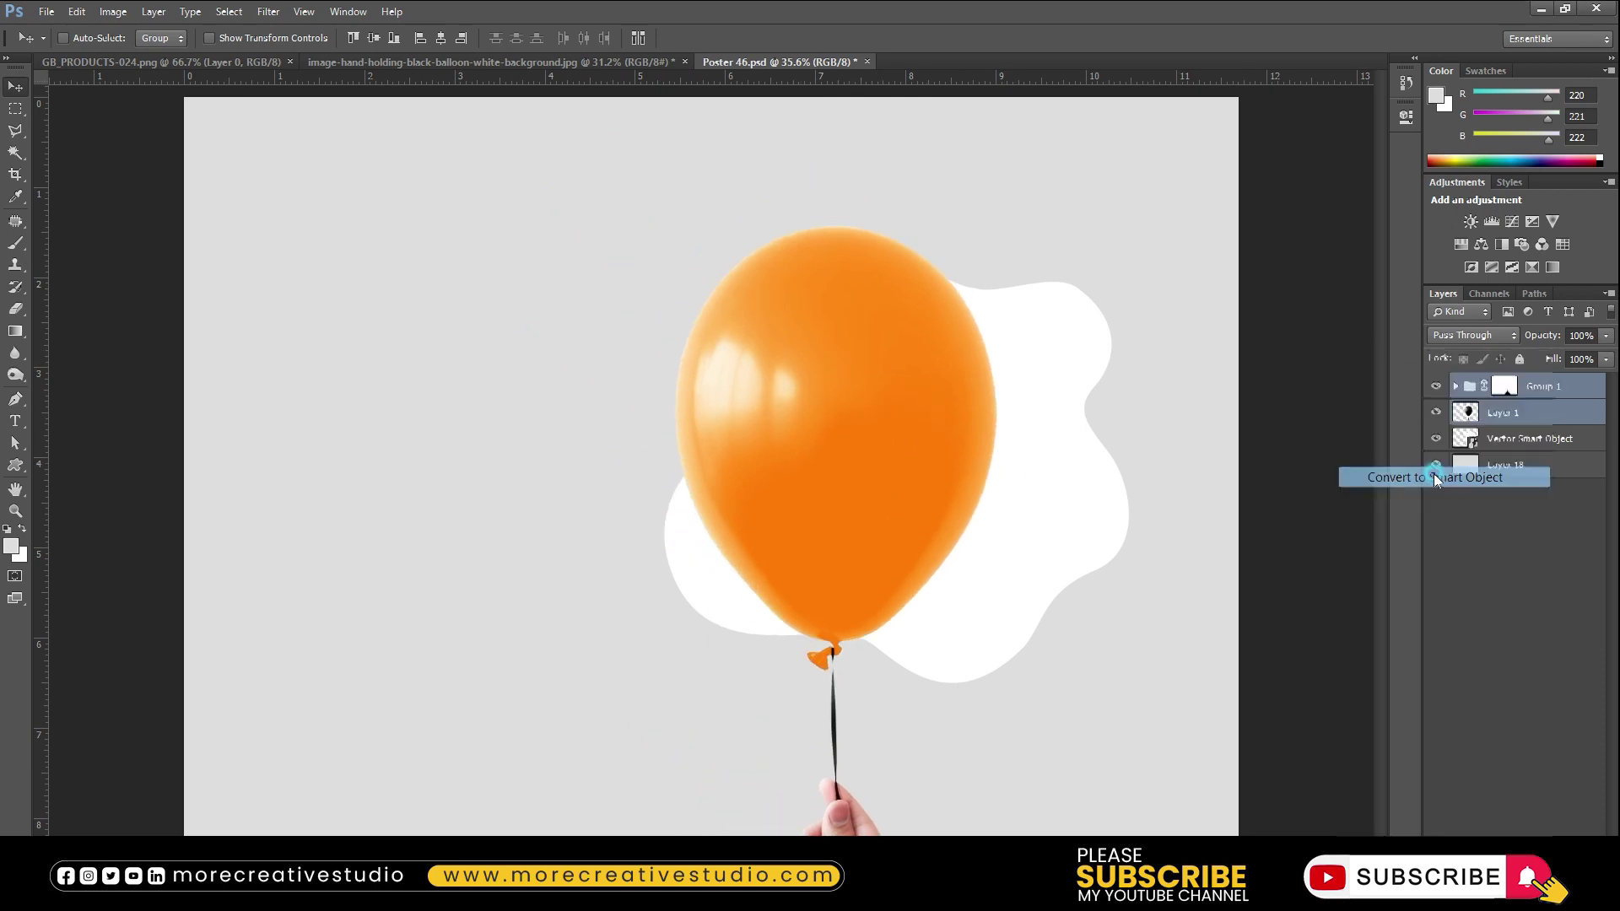
Scale the balloon and hand down and position them over the egg shape
key("ctrl+t")
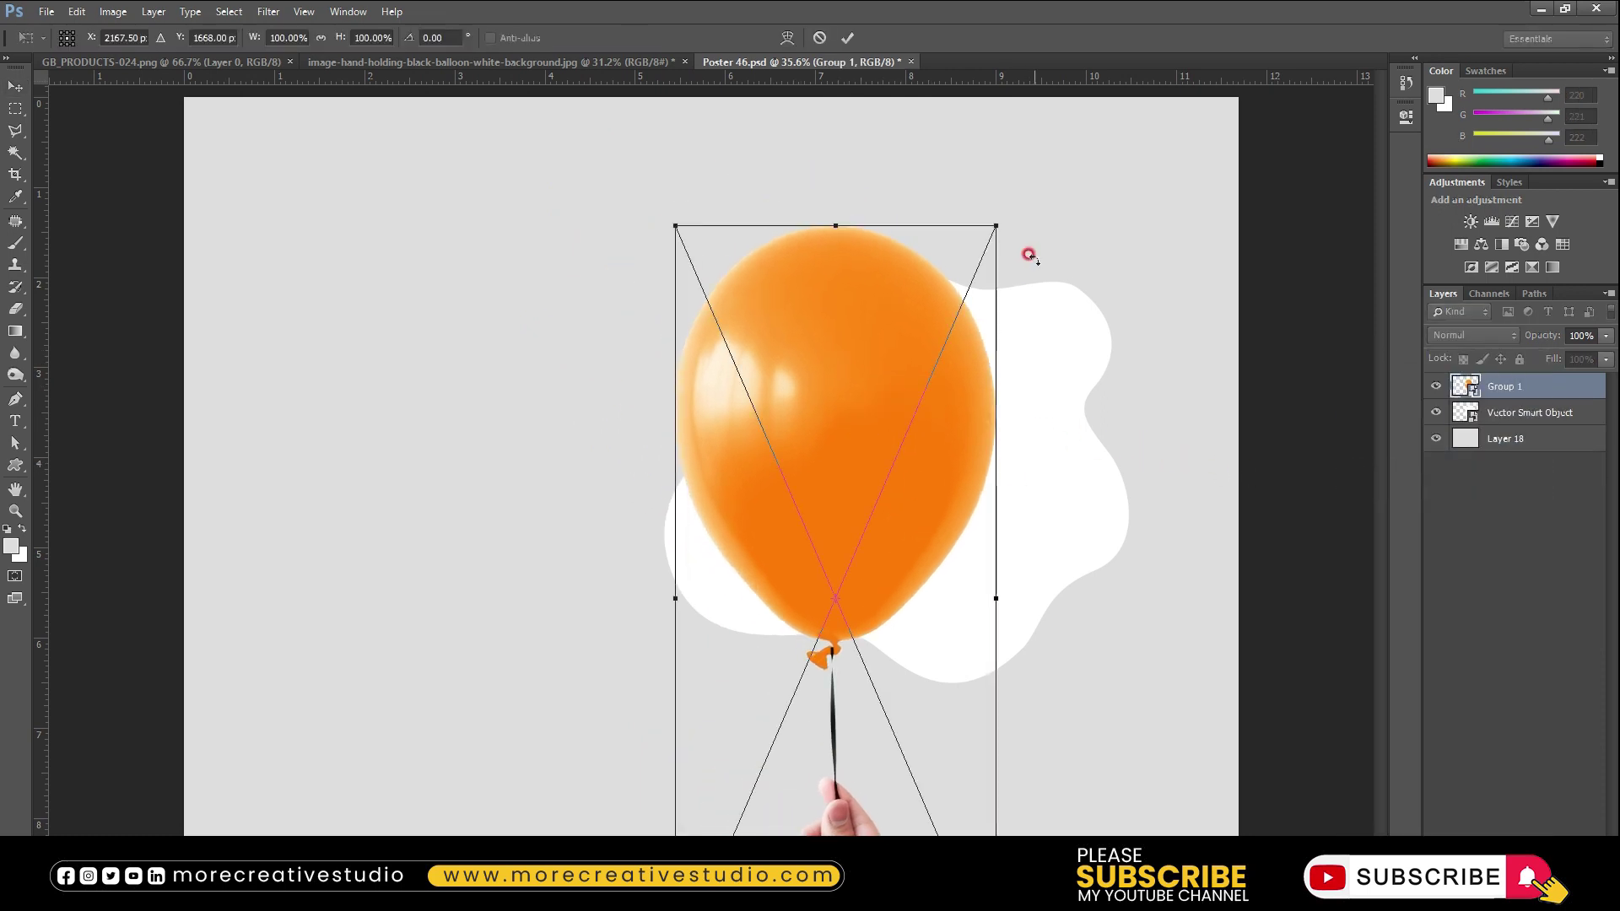
left_click_drag(984, 228, 946, 342)
left_click_drag(833, 417, 904, 412)
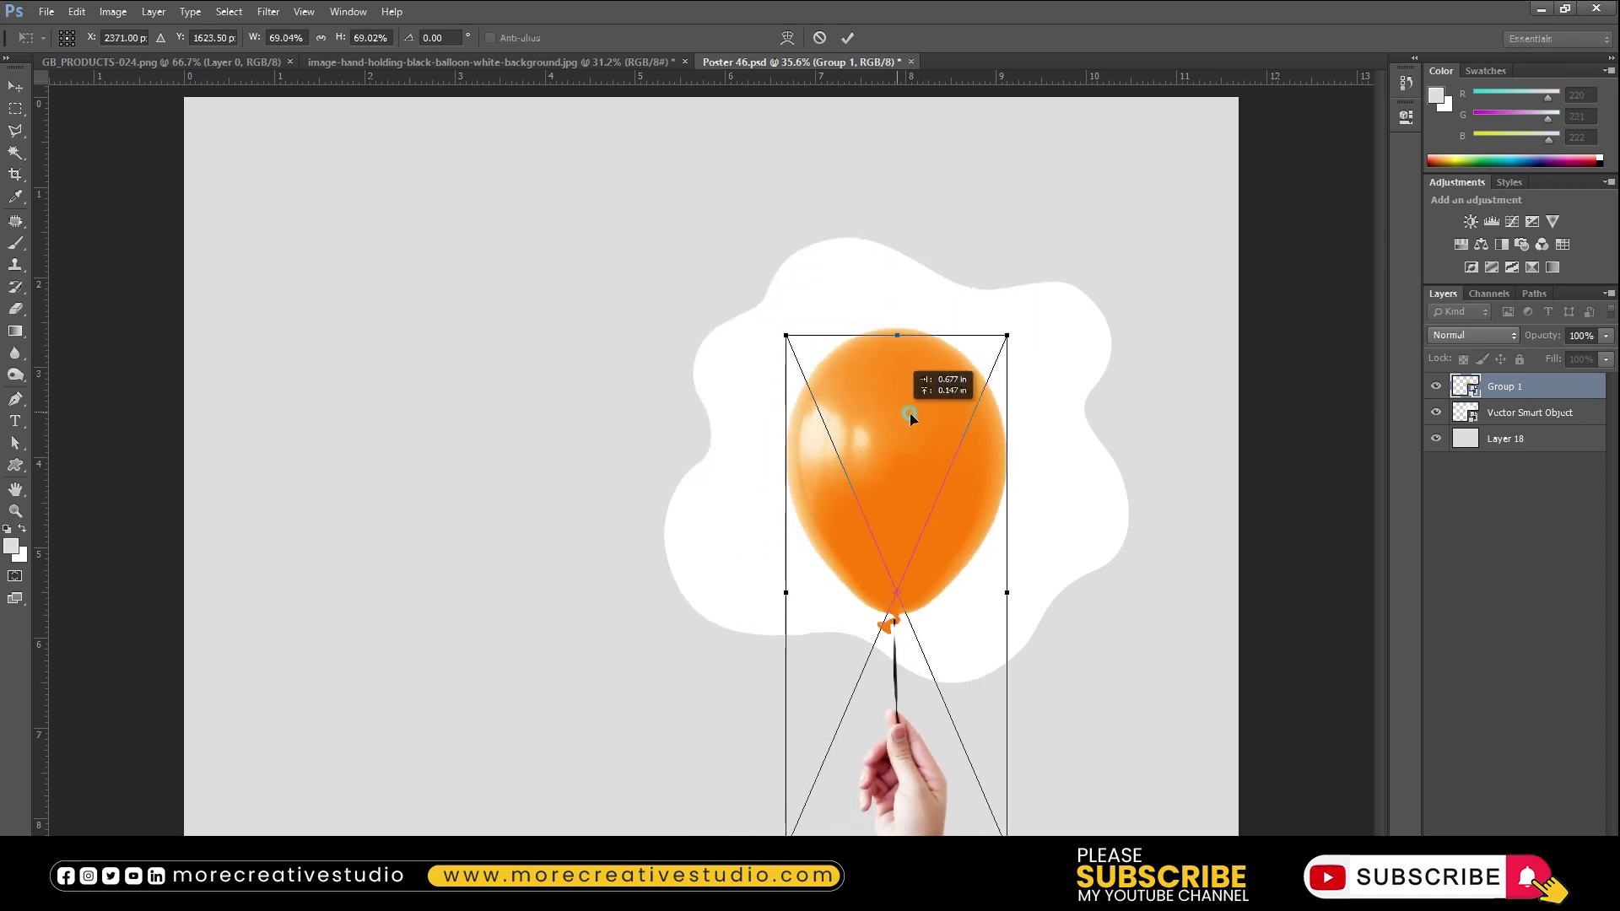
left_click_drag(1017, 341, 1013, 359)
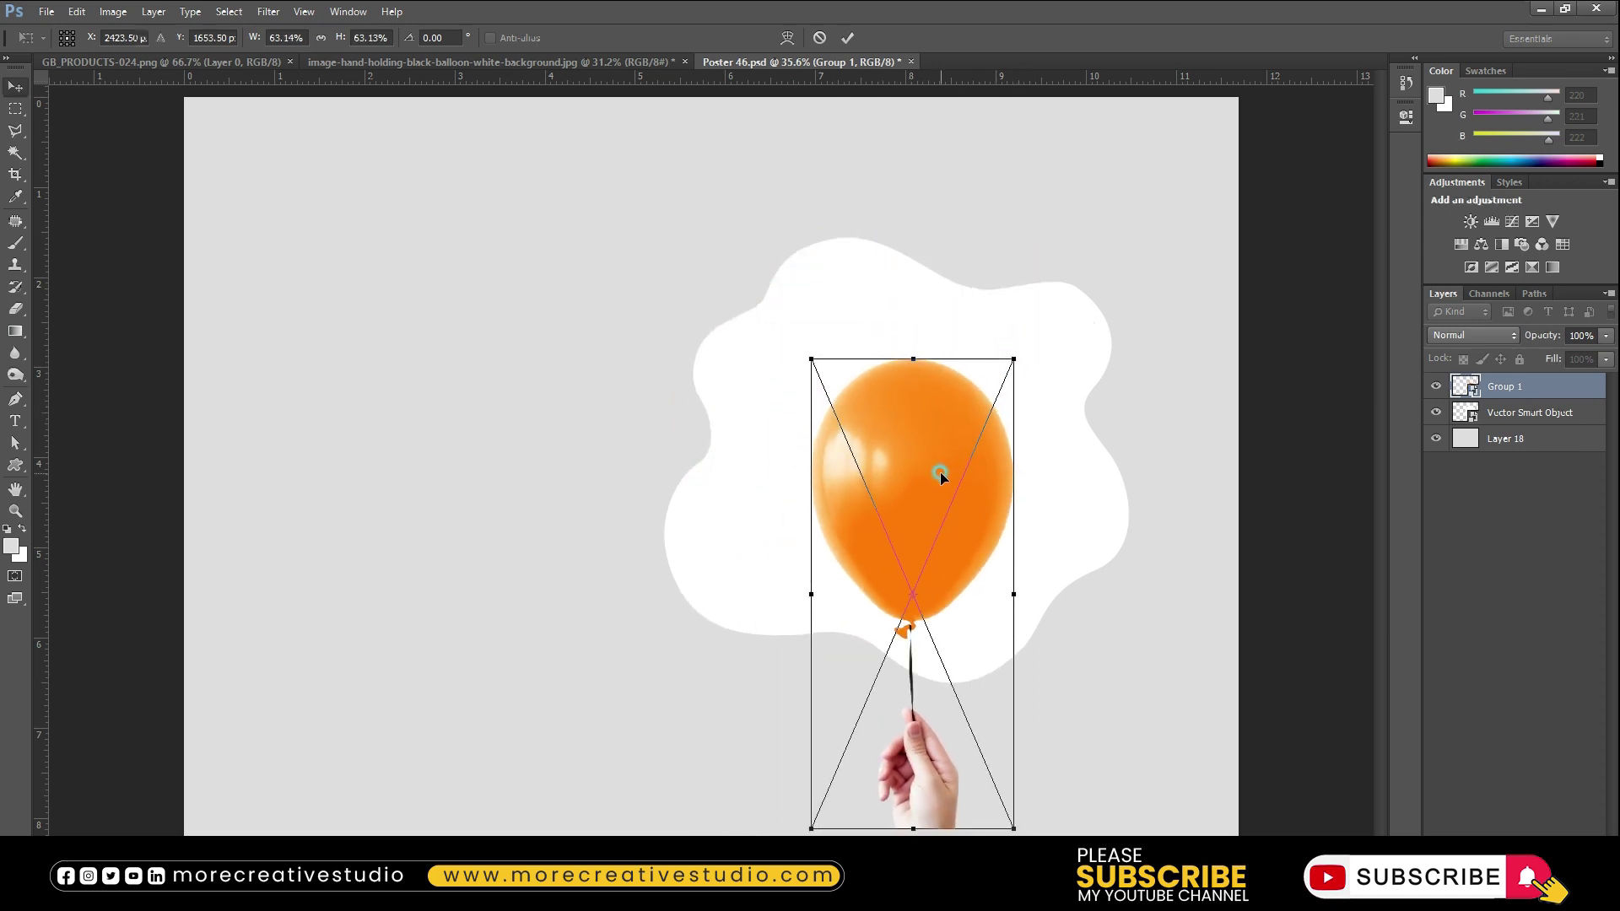
key("Return")
key("ctrl+minus")
Enlarge the white egg shape and nudge it right and down
left_click(928, 497, "ctrl")
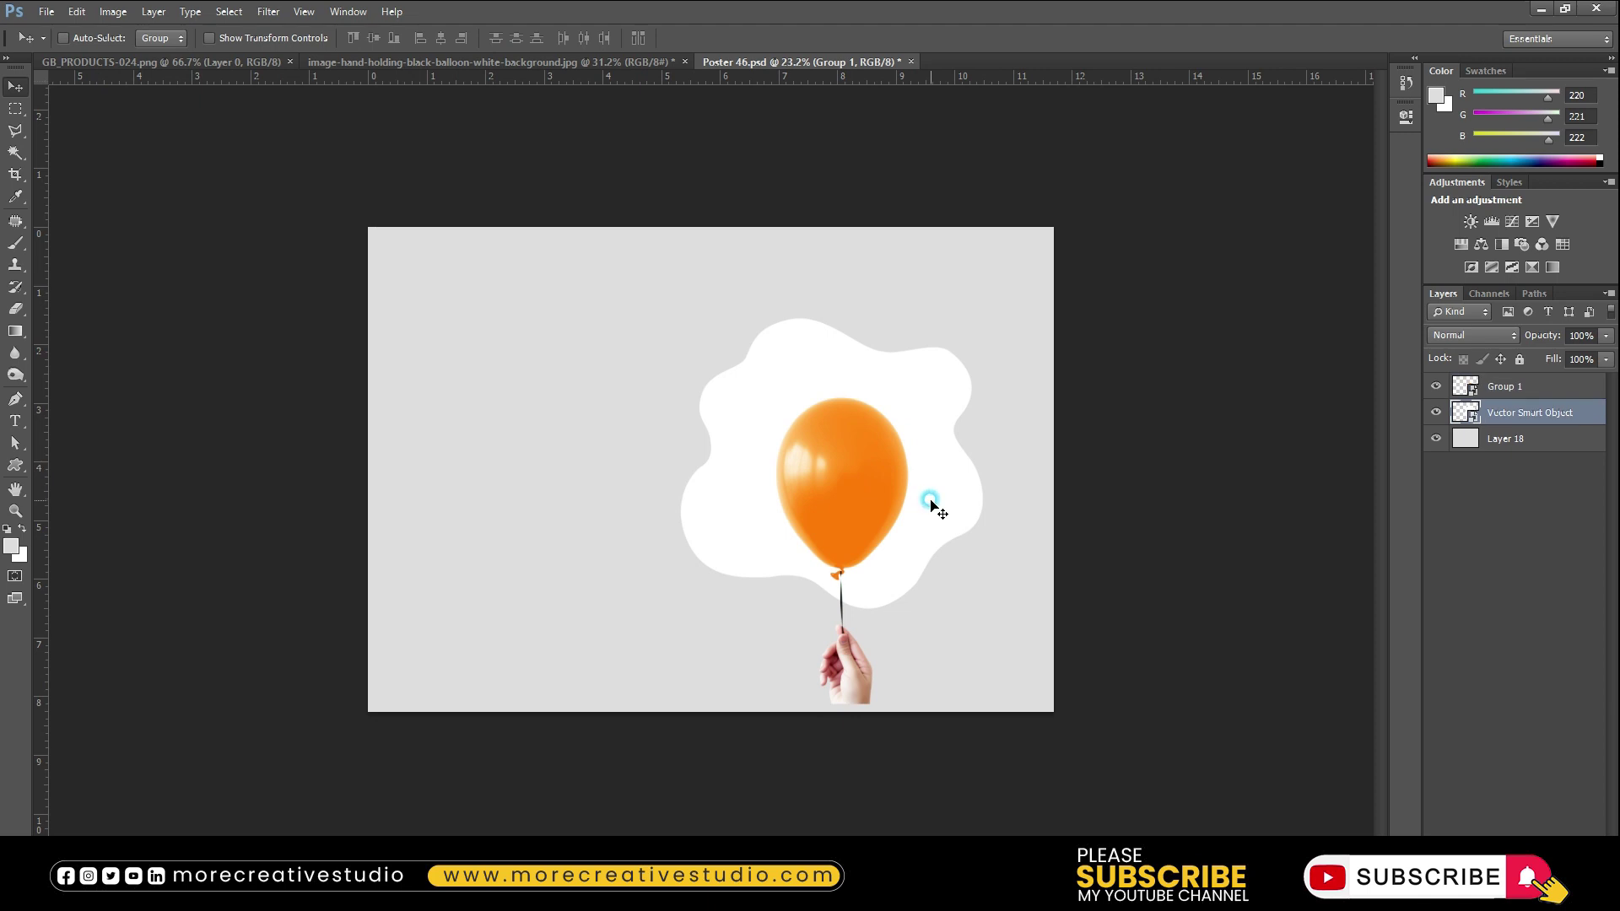
key("ctrl+t")
left_click_drag(982, 609, 998, 620)
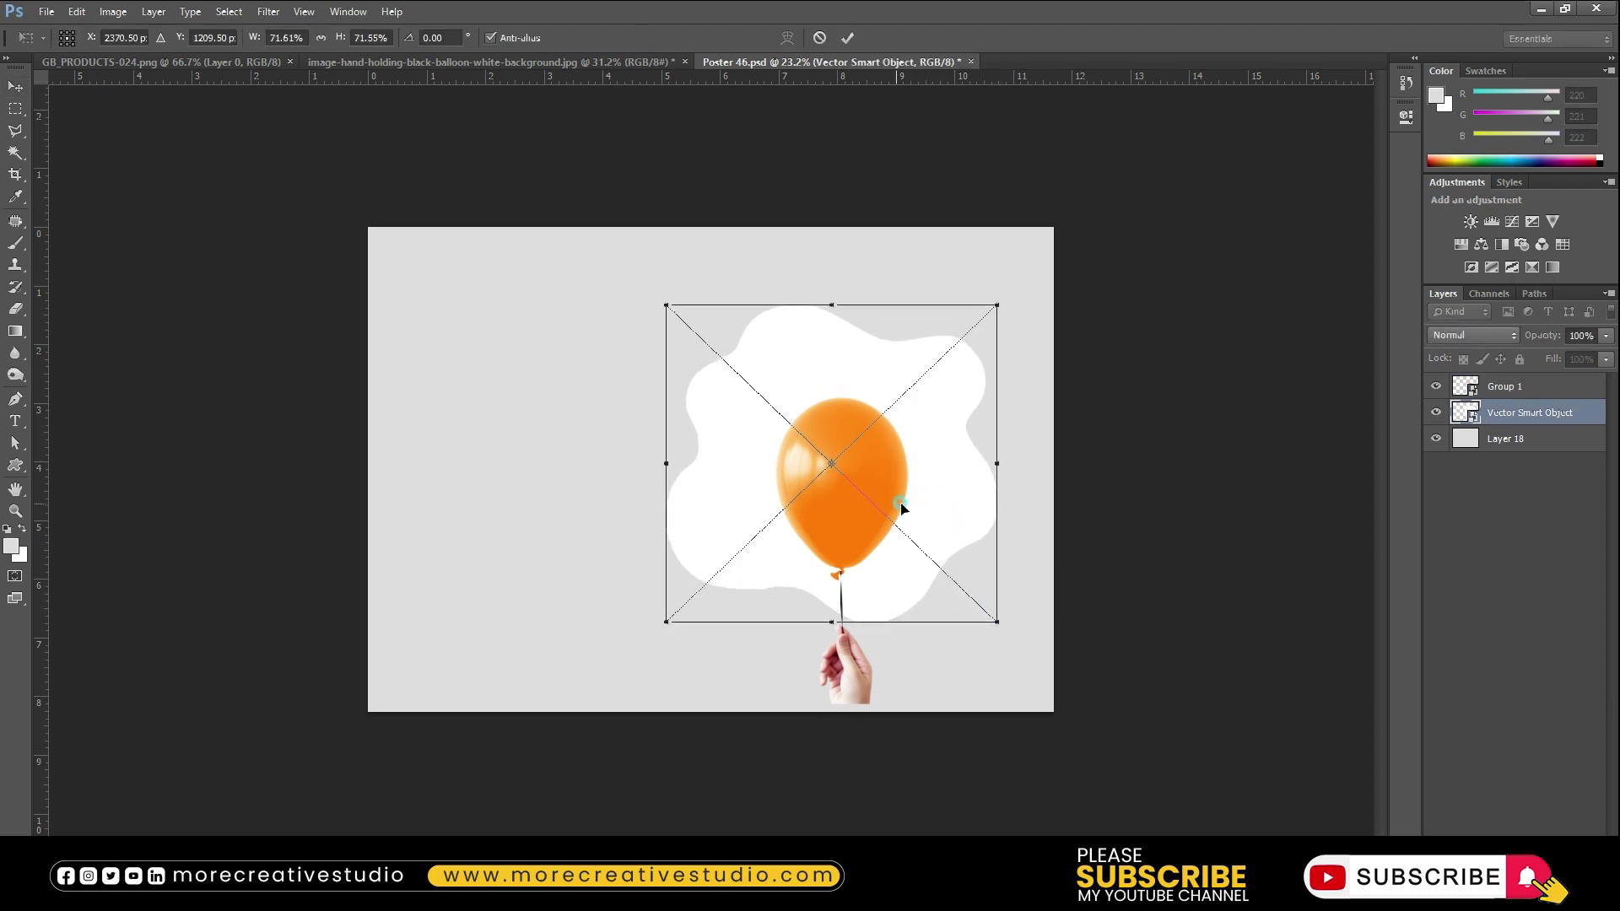
left_click_drag(898, 504, 908, 512)
key("Return")
Shift the balloon group down slightly, then select the egg shape layer
left_click(855, 672, "ctrl")
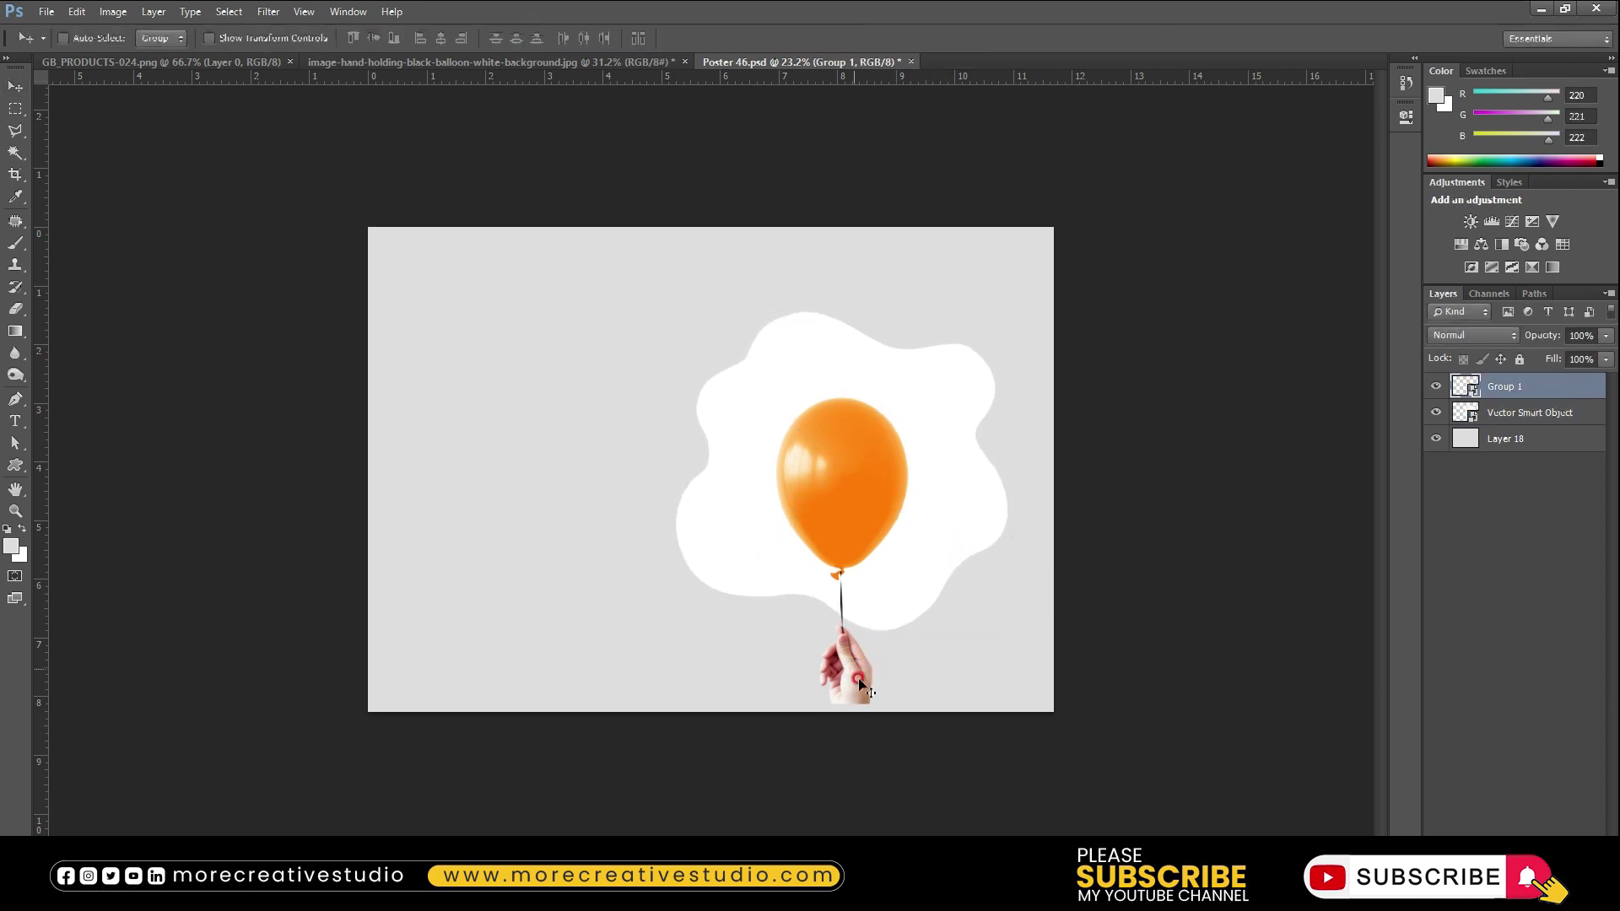
key("ctrl+t")
left_click_drag(859, 676, 859, 684)
key("Return")
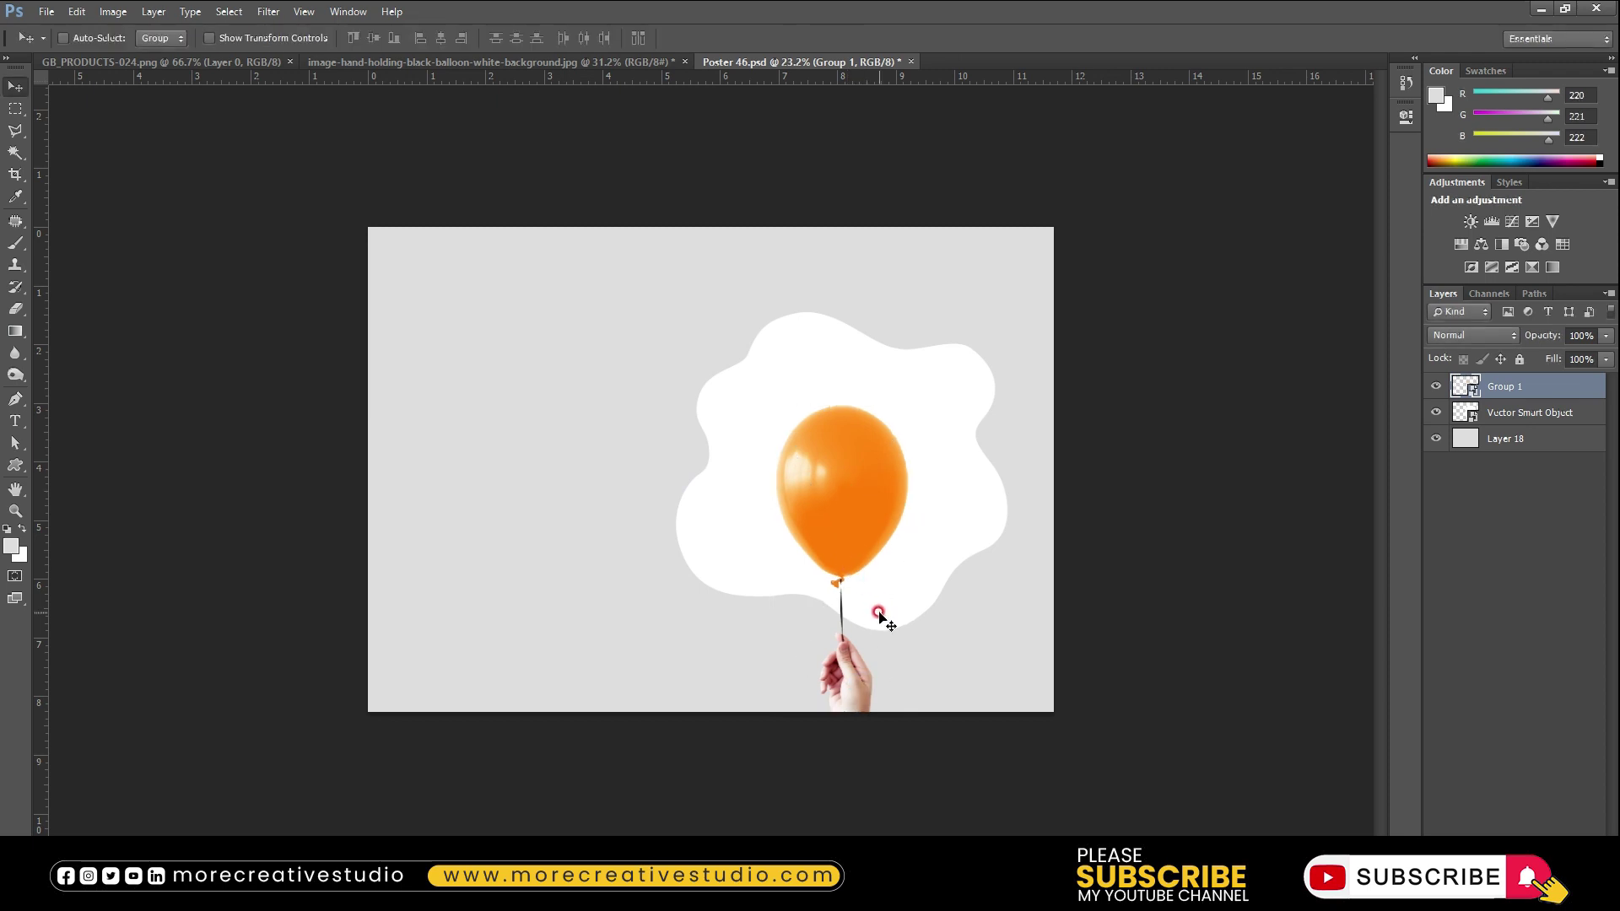
scroll(919, 579, "up", 1)
scroll(965, 535, "up", 1)
left_click(1003, 534, "ctrl")
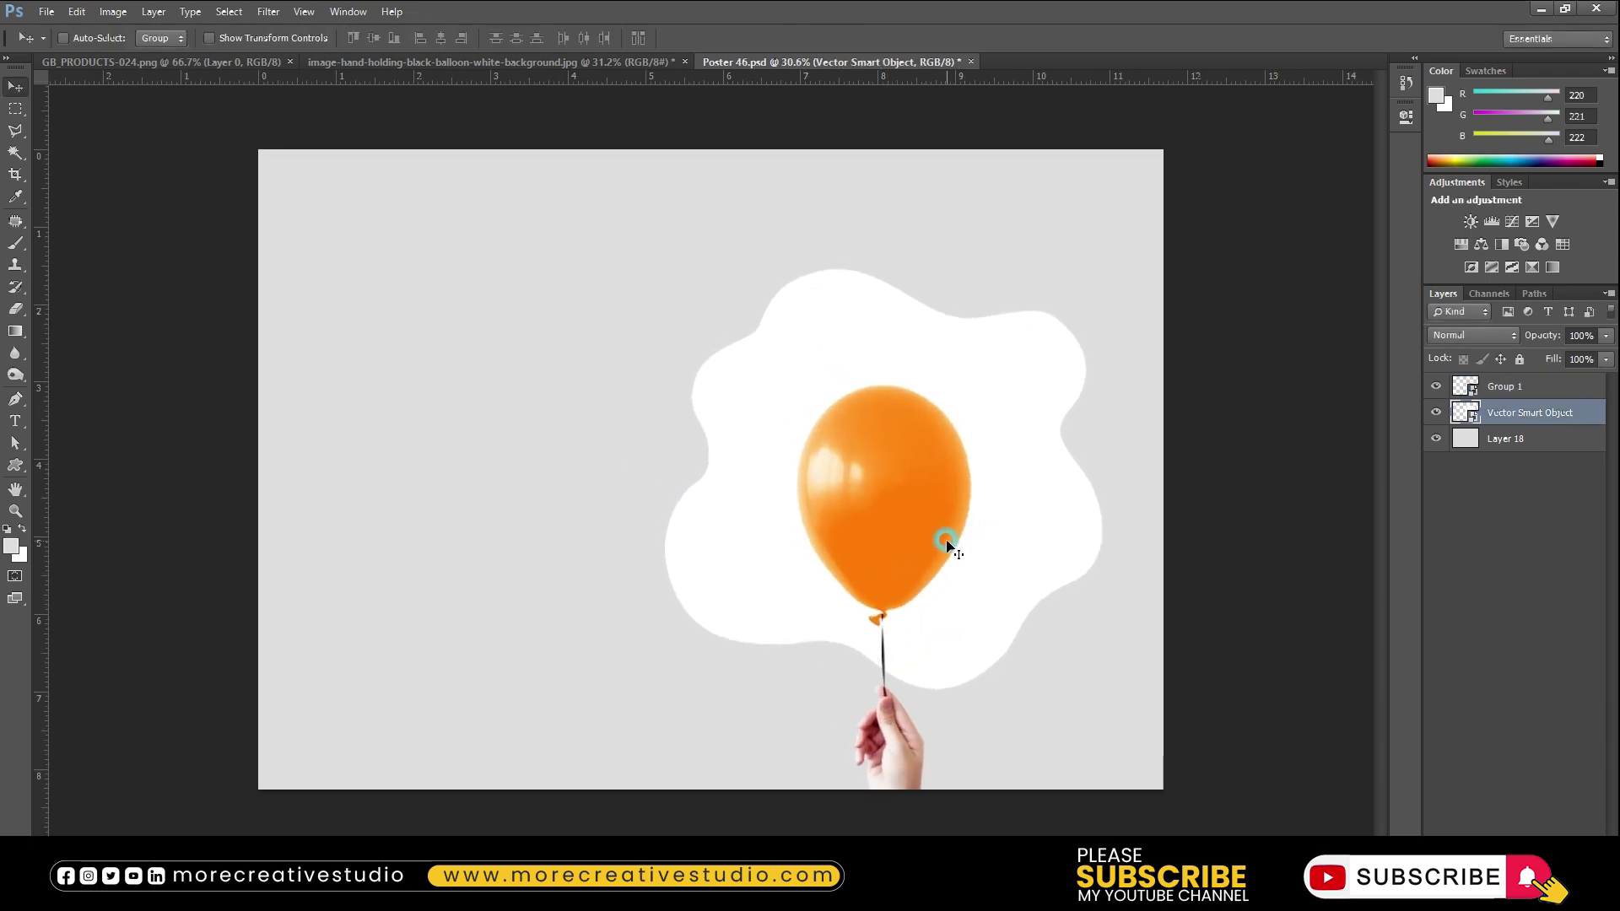
scroll(1045, 416, "up", 1)
scroll(1037, 453, "up", 1)
left_click(1037, 451, "ctrl")
Add Bevel & Emboss to the egg shape with a light grey (dcddde) shadow colour
left_click(1592, 414)
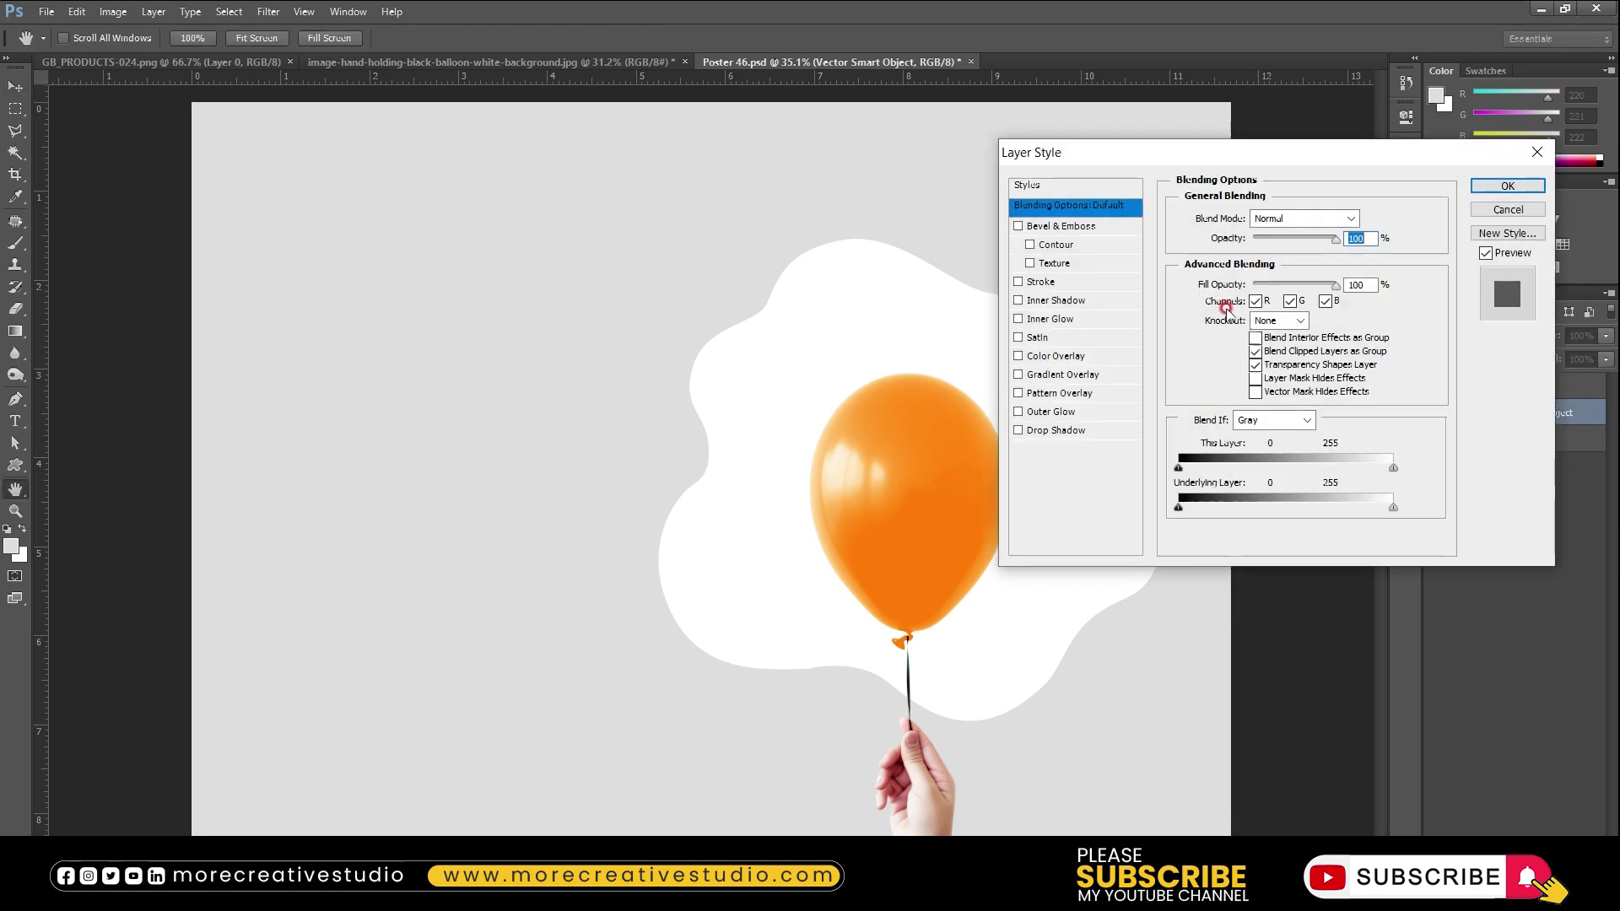
left_click(1081, 227)
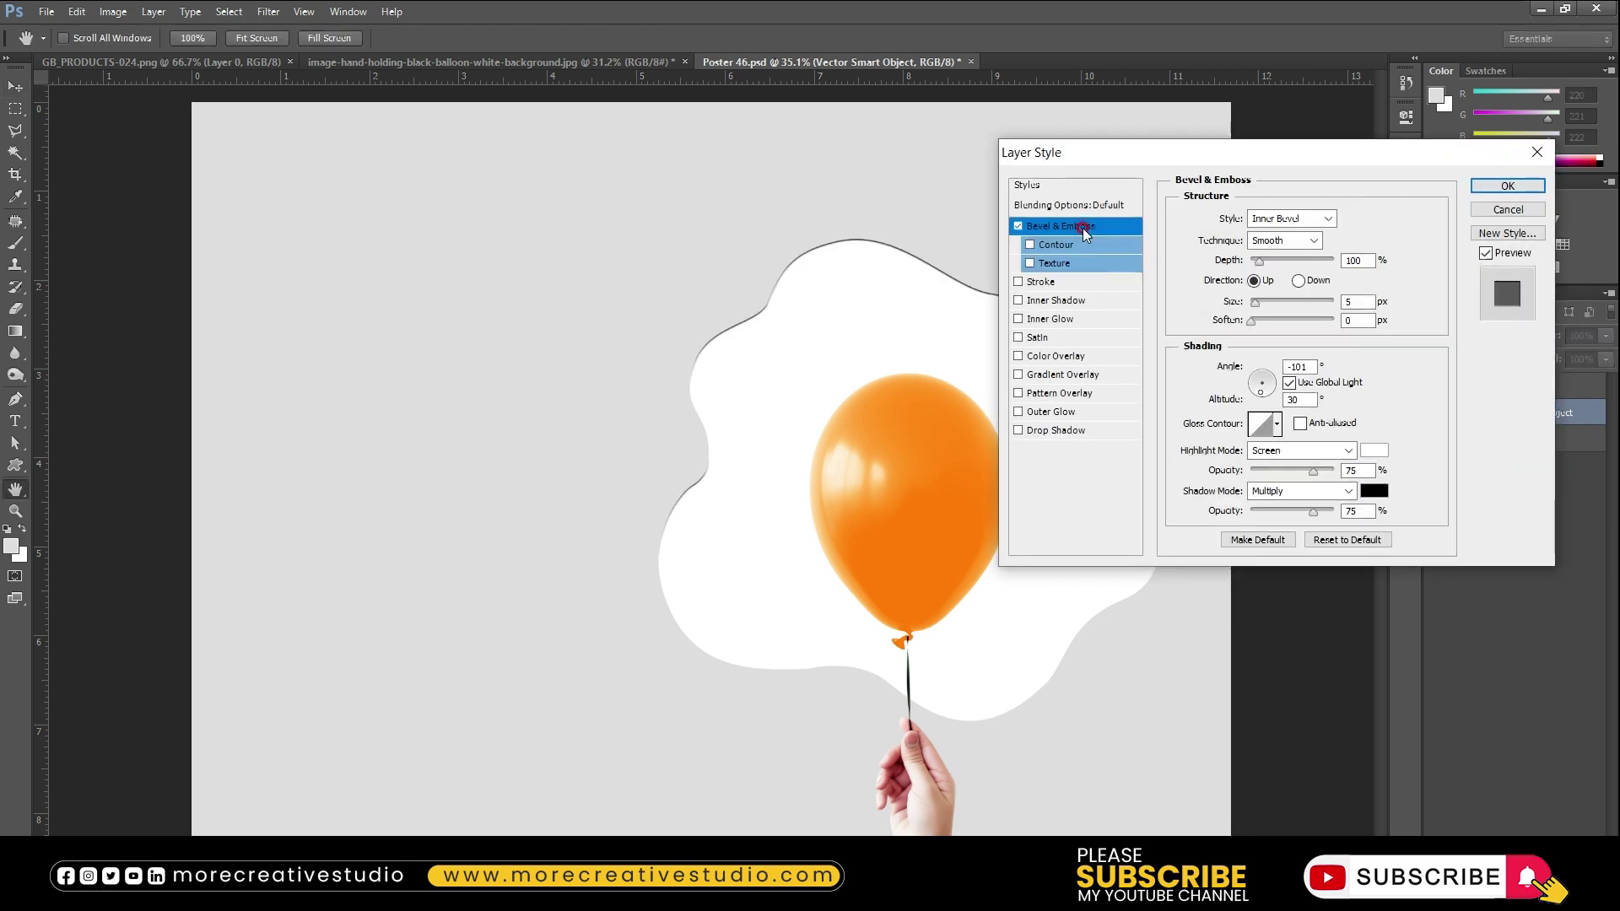
left_click(1373, 491)
type("dcddde")
left_click(895, 477)
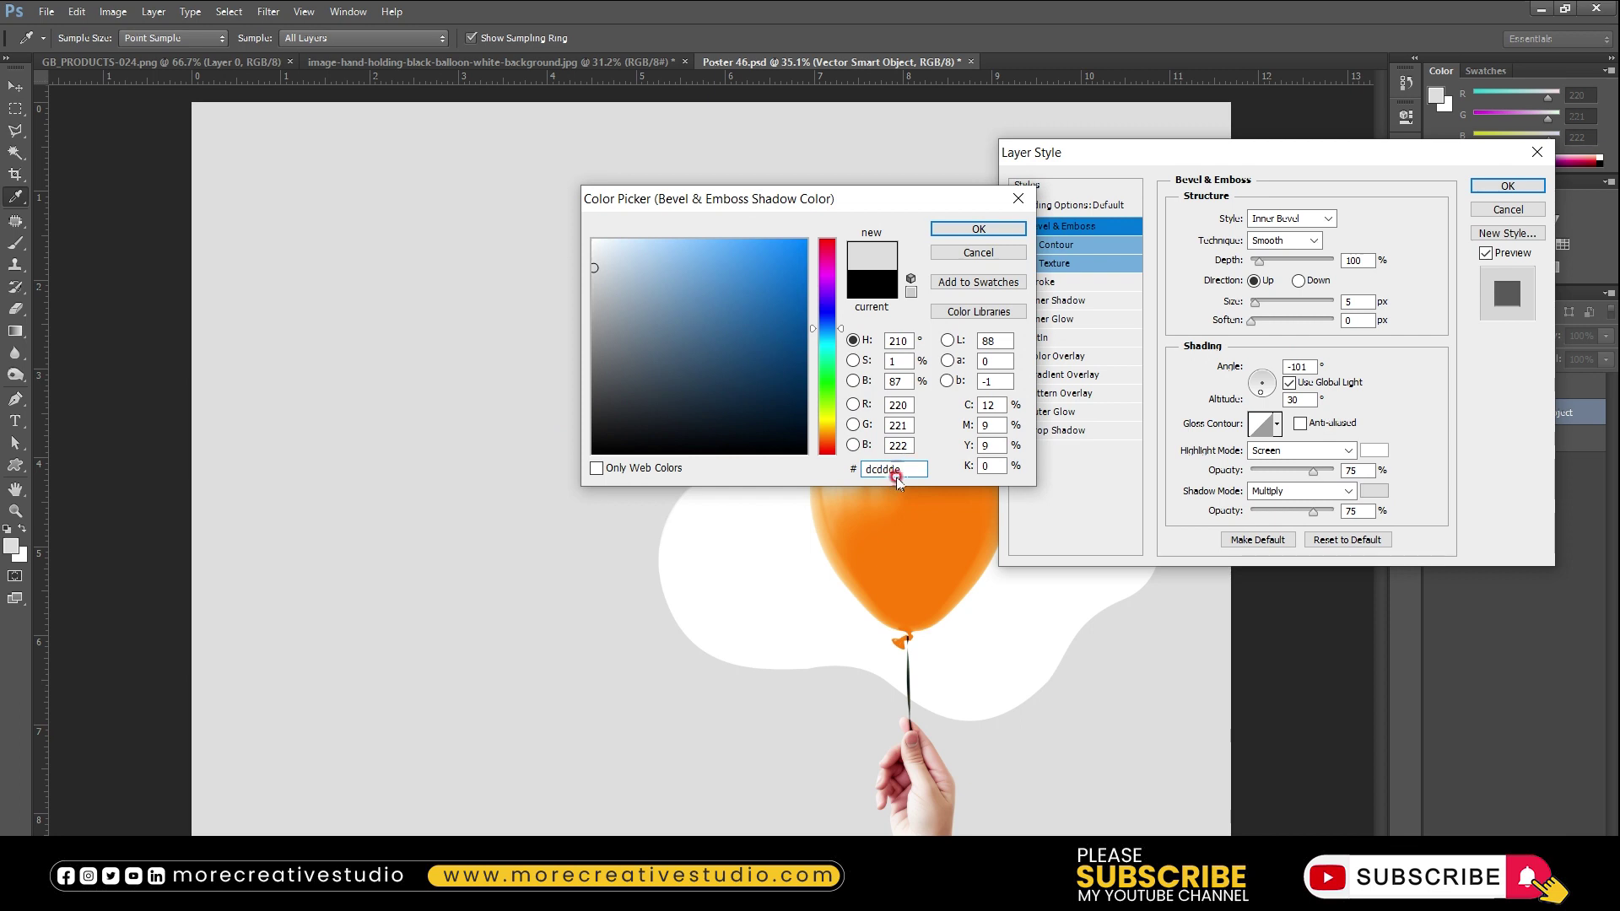
left_click(593, 278)
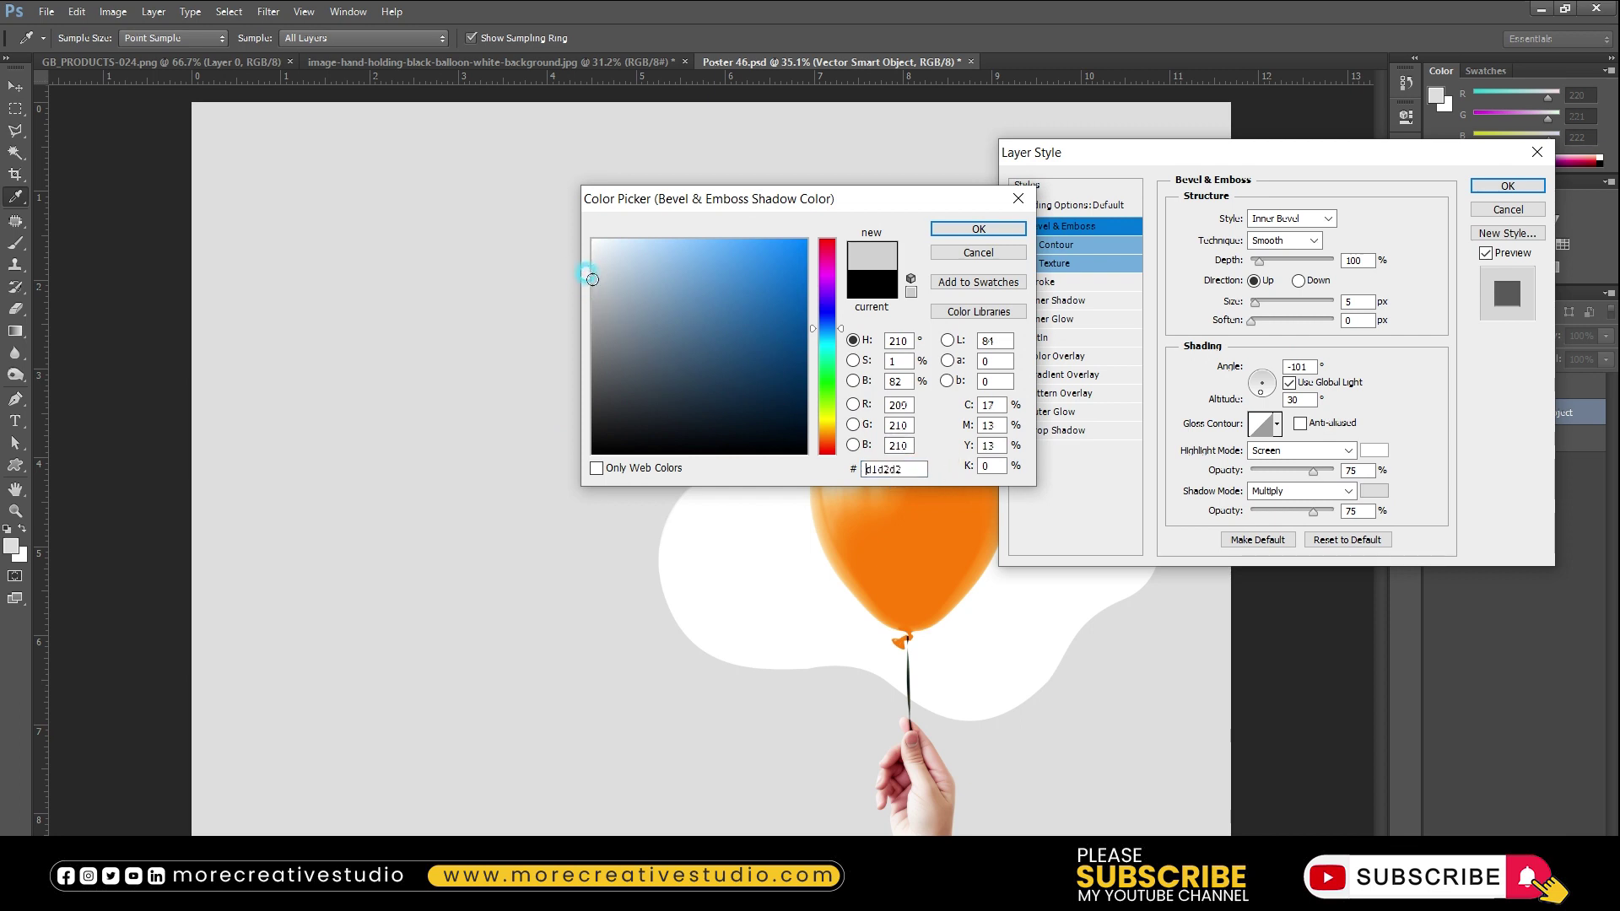
left_click(979, 229)
Set the bevel to size 32, direction Down, light grey highlight at 86% opacity, and apply
left_click_drag(1256, 314, 1266, 312)
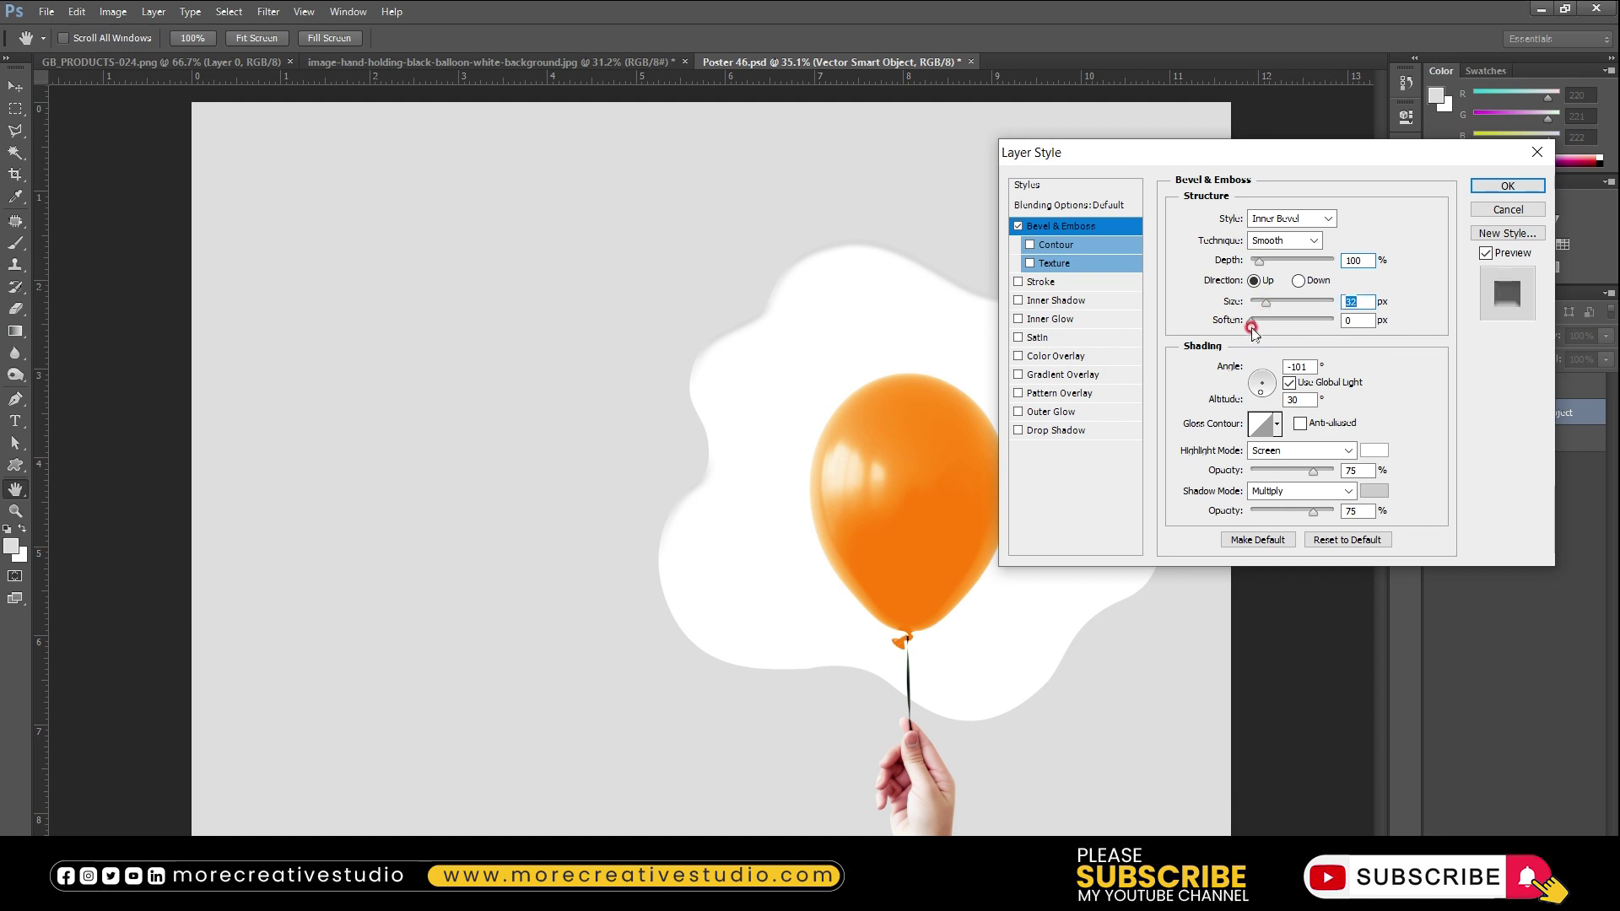
left_click(1225, 371)
left_click(1303, 286)
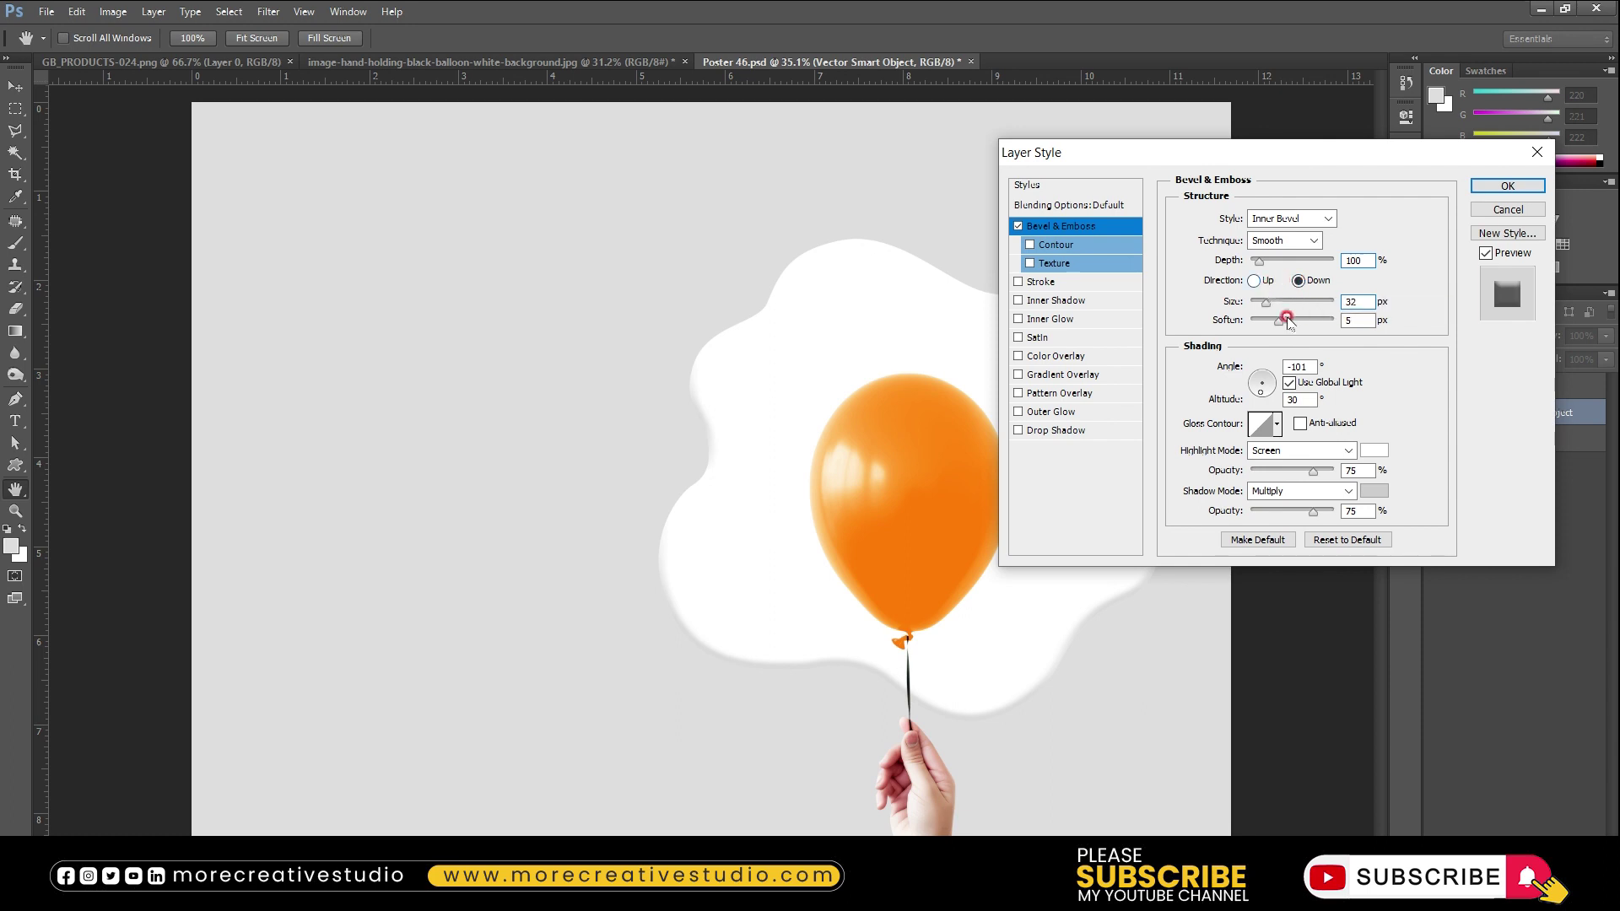
left_click_drag(1313, 473, 1294, 473)
left_click(1322, 472)
left_click(1373, 451)
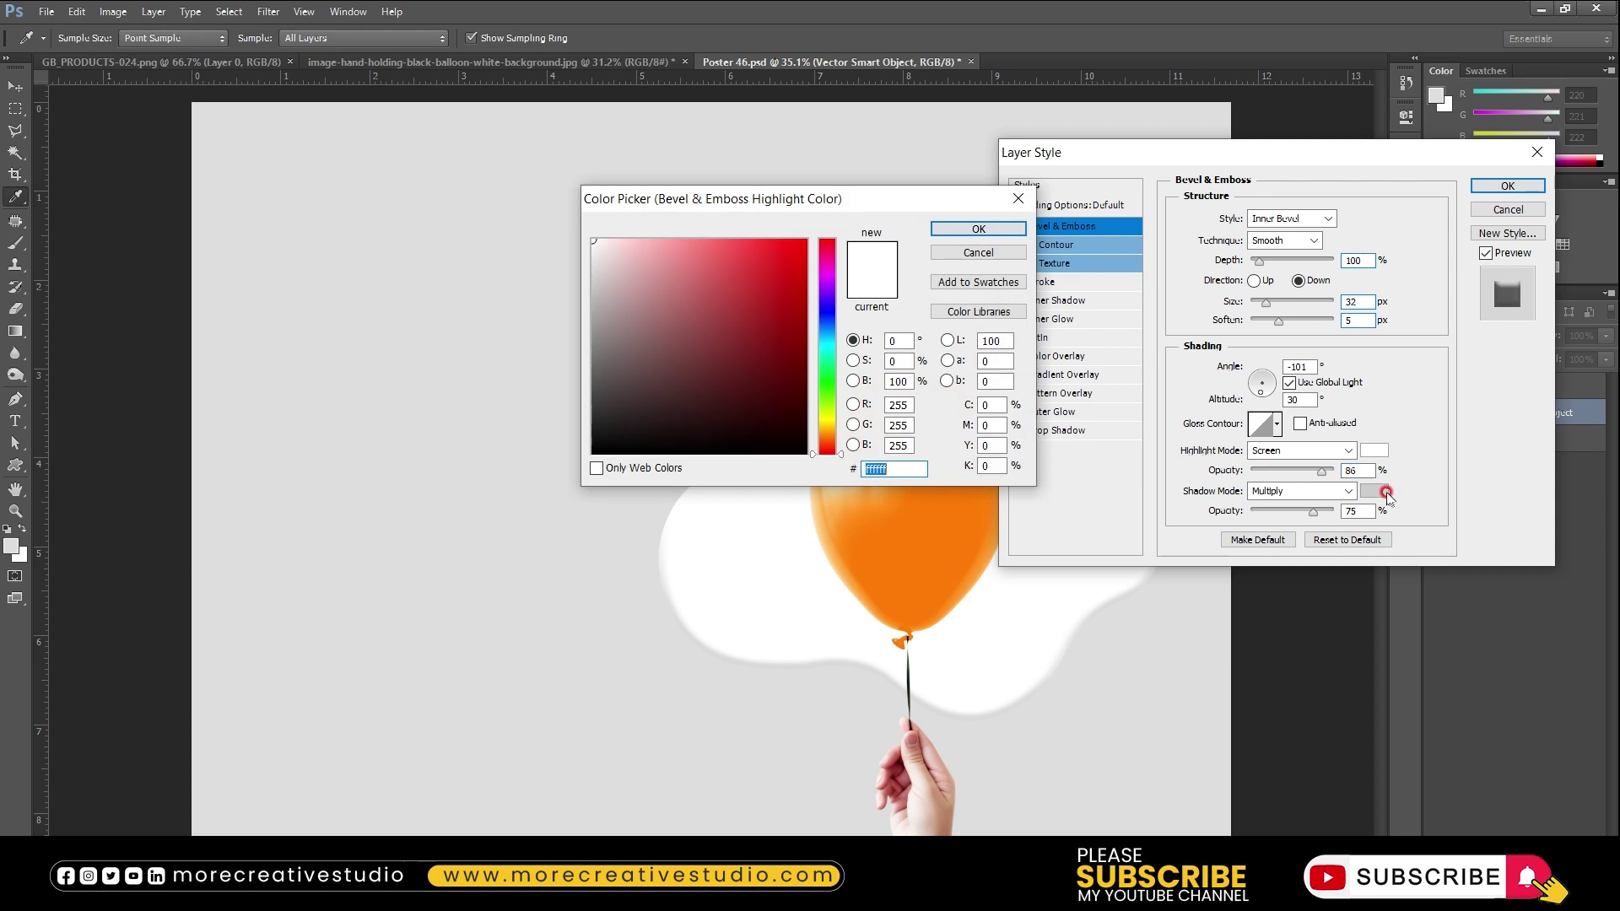
left_click(591, 274)
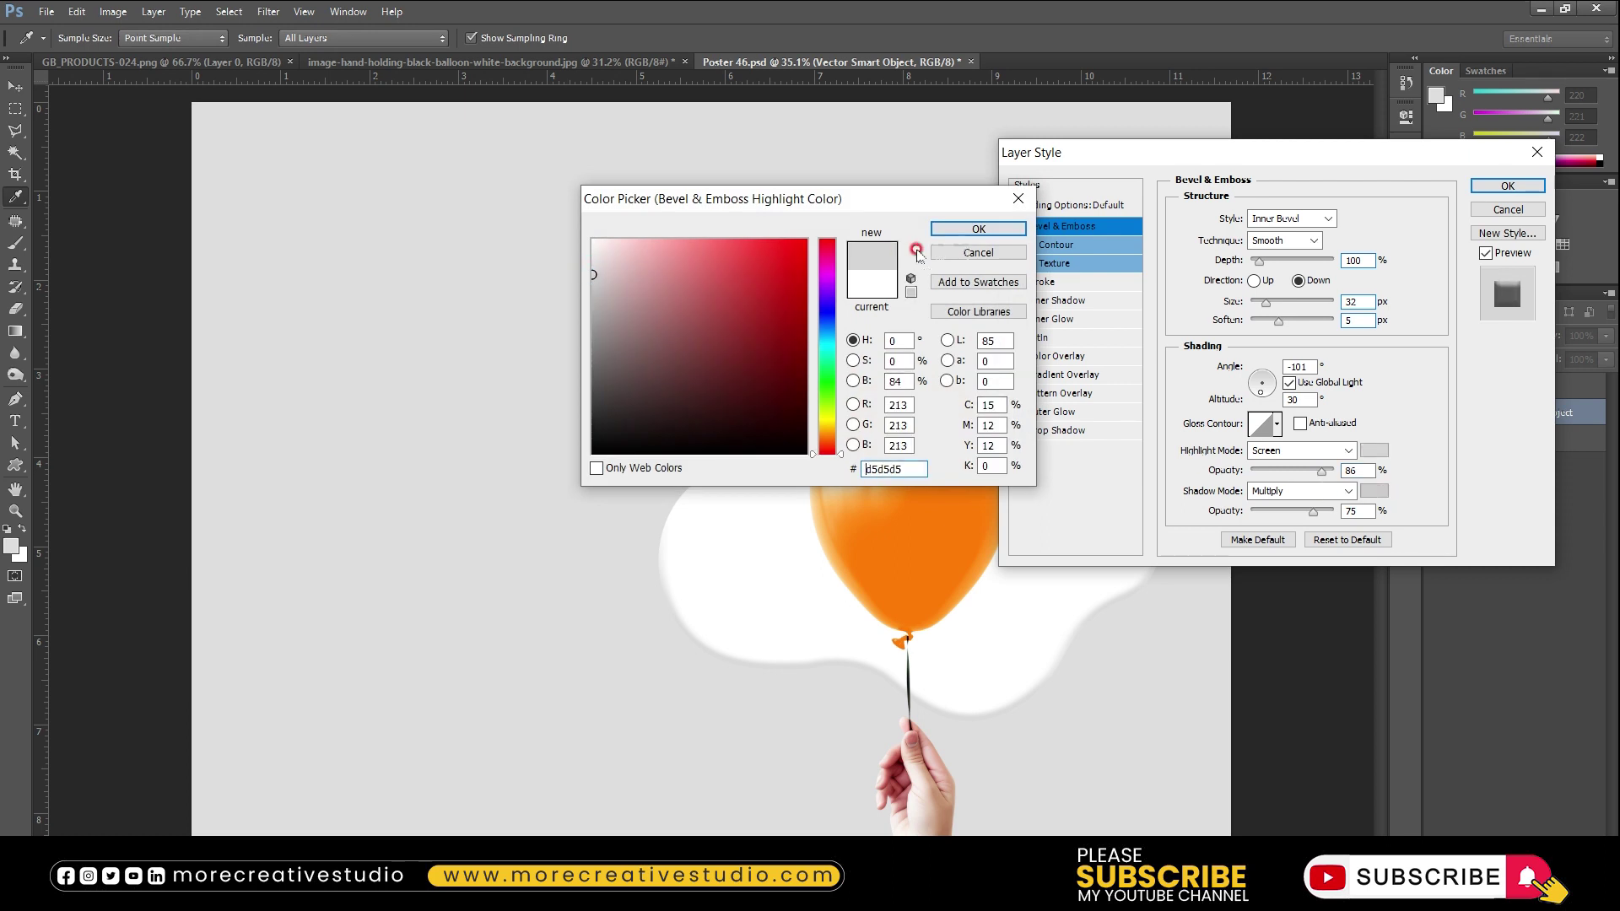
left_click(979, 228)
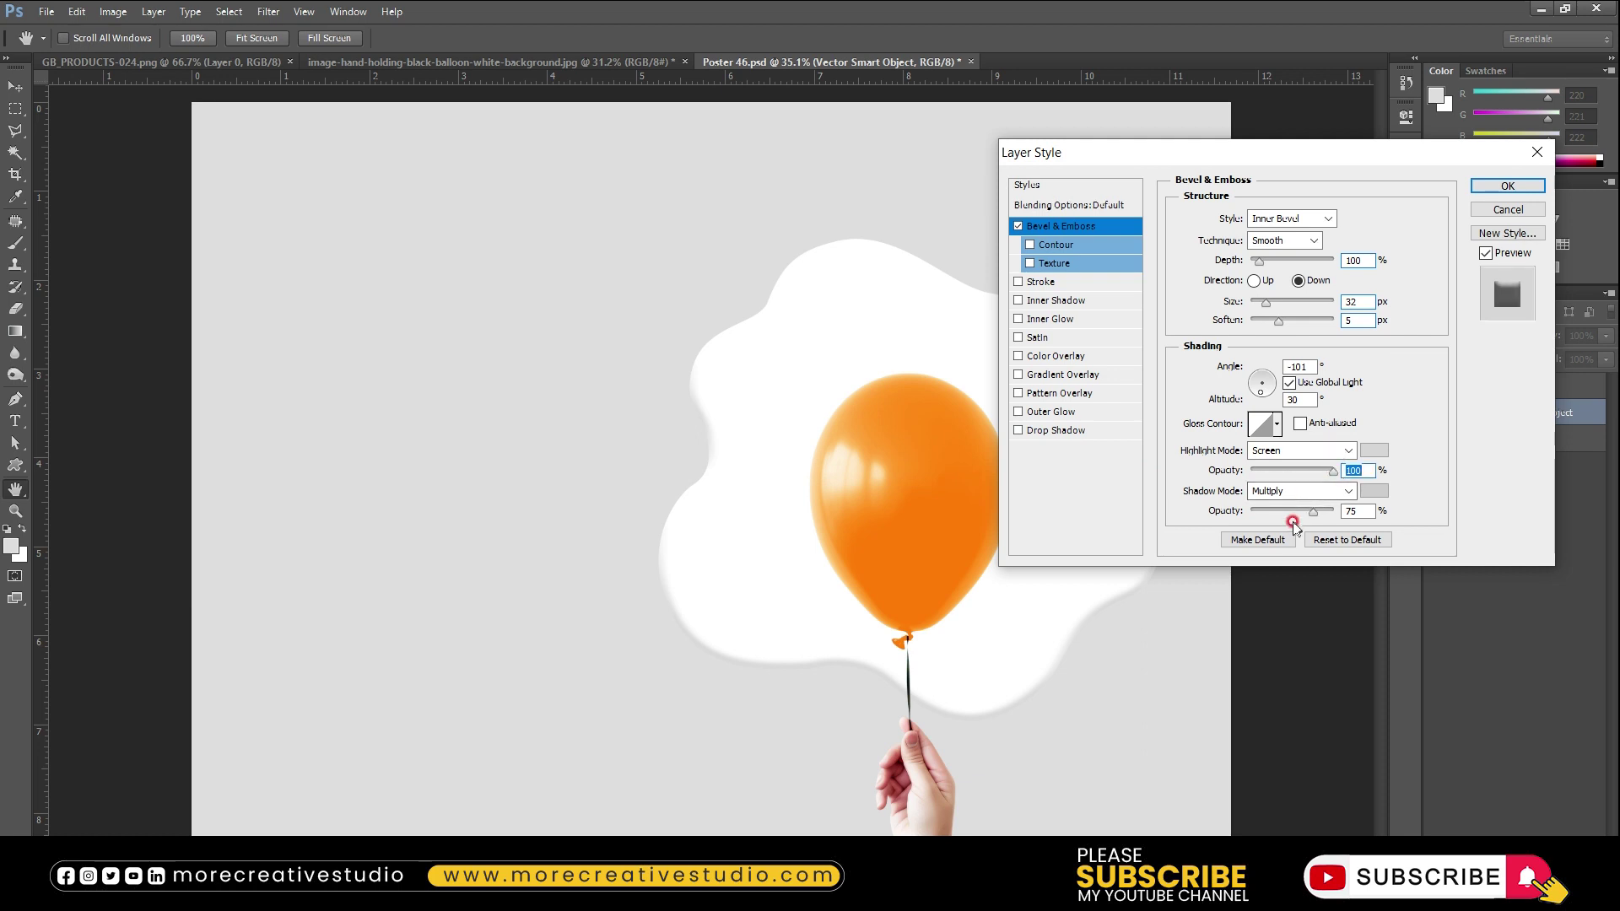
left_click(1507, 186)
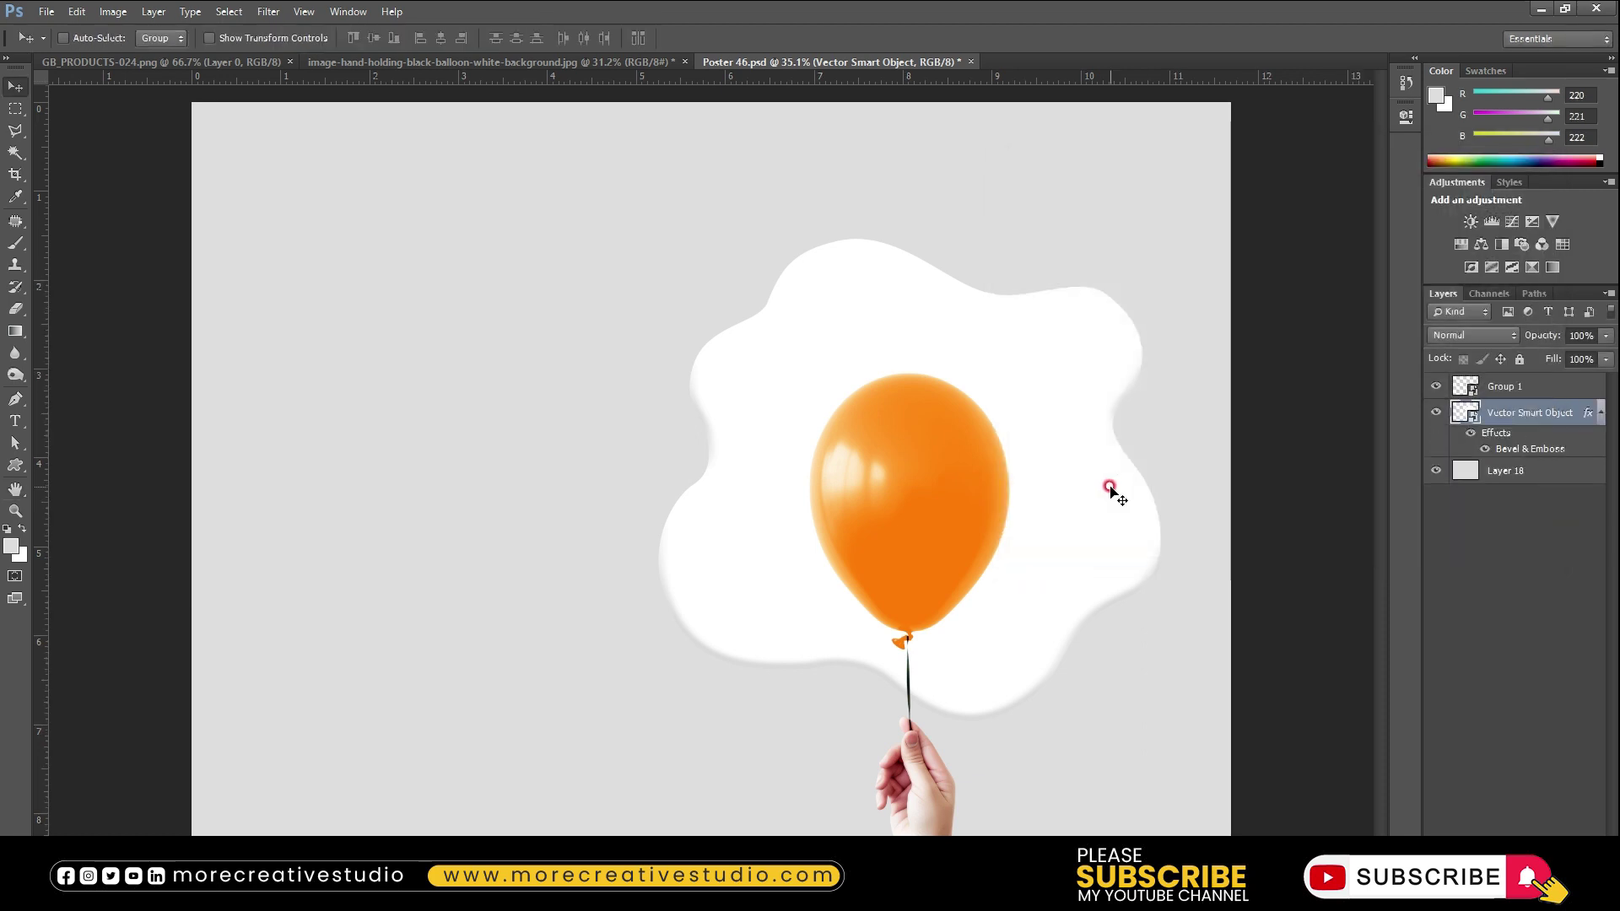
Sample a light grey from the canvas with the Eyedropper
left_click_drag(988, 350, 1069, 369)
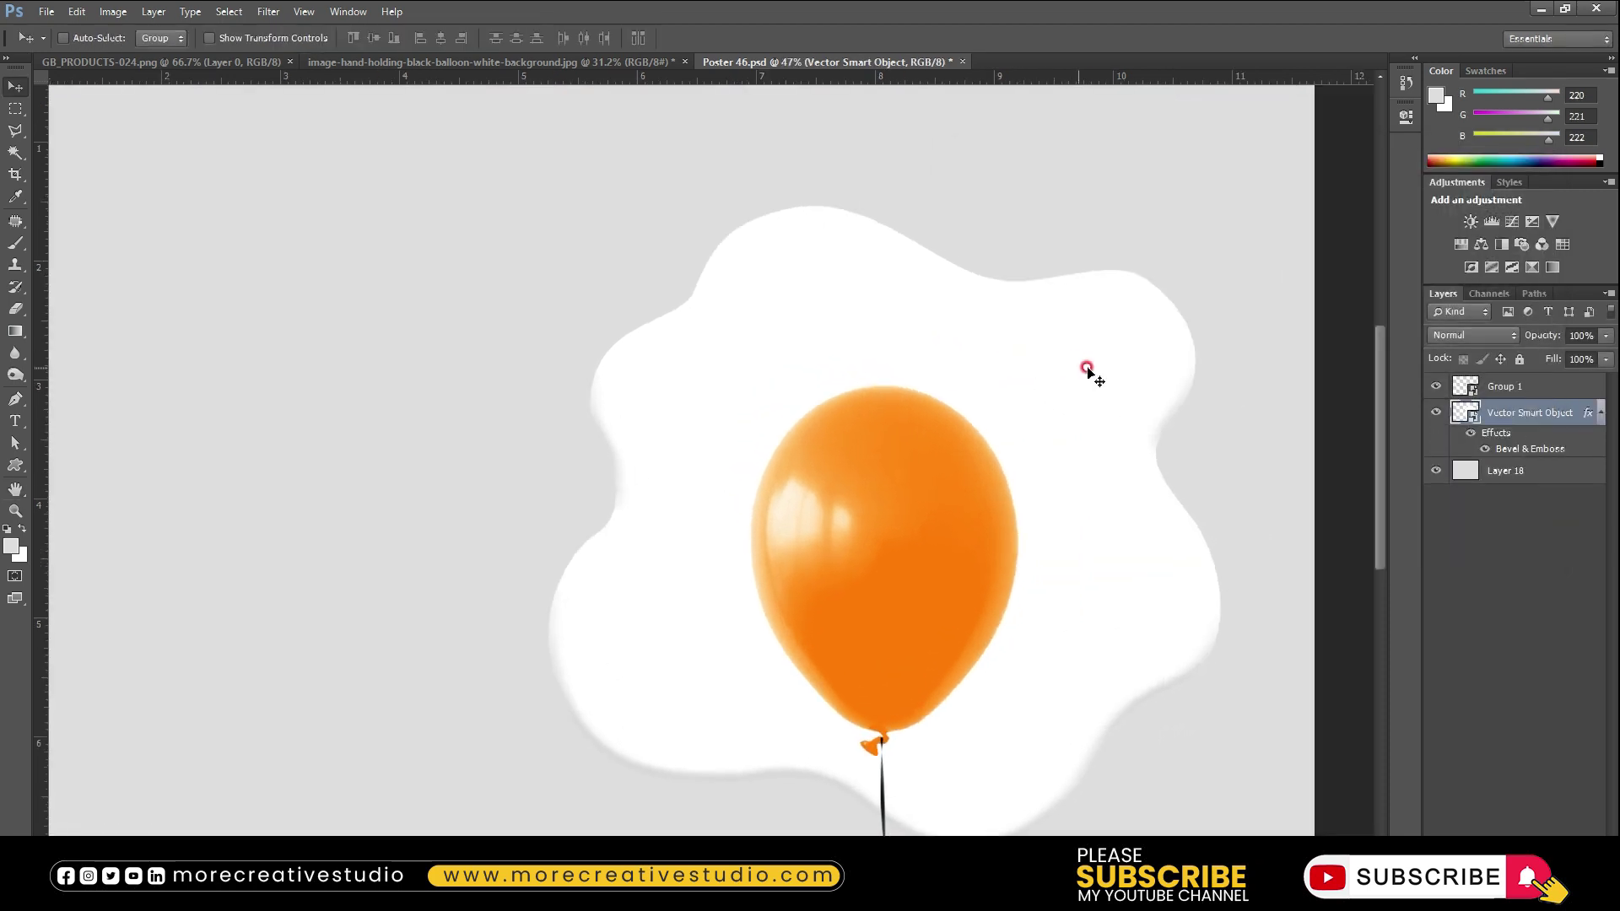
left_click(1457, 418, "ctrl")
key("i")
mouse_move(607, 423)
left_mouse_down()
mouse_move(596, 413)
mouse_move(676, 561)
left_mouse_up()
key("ctrl+d")
key("v")
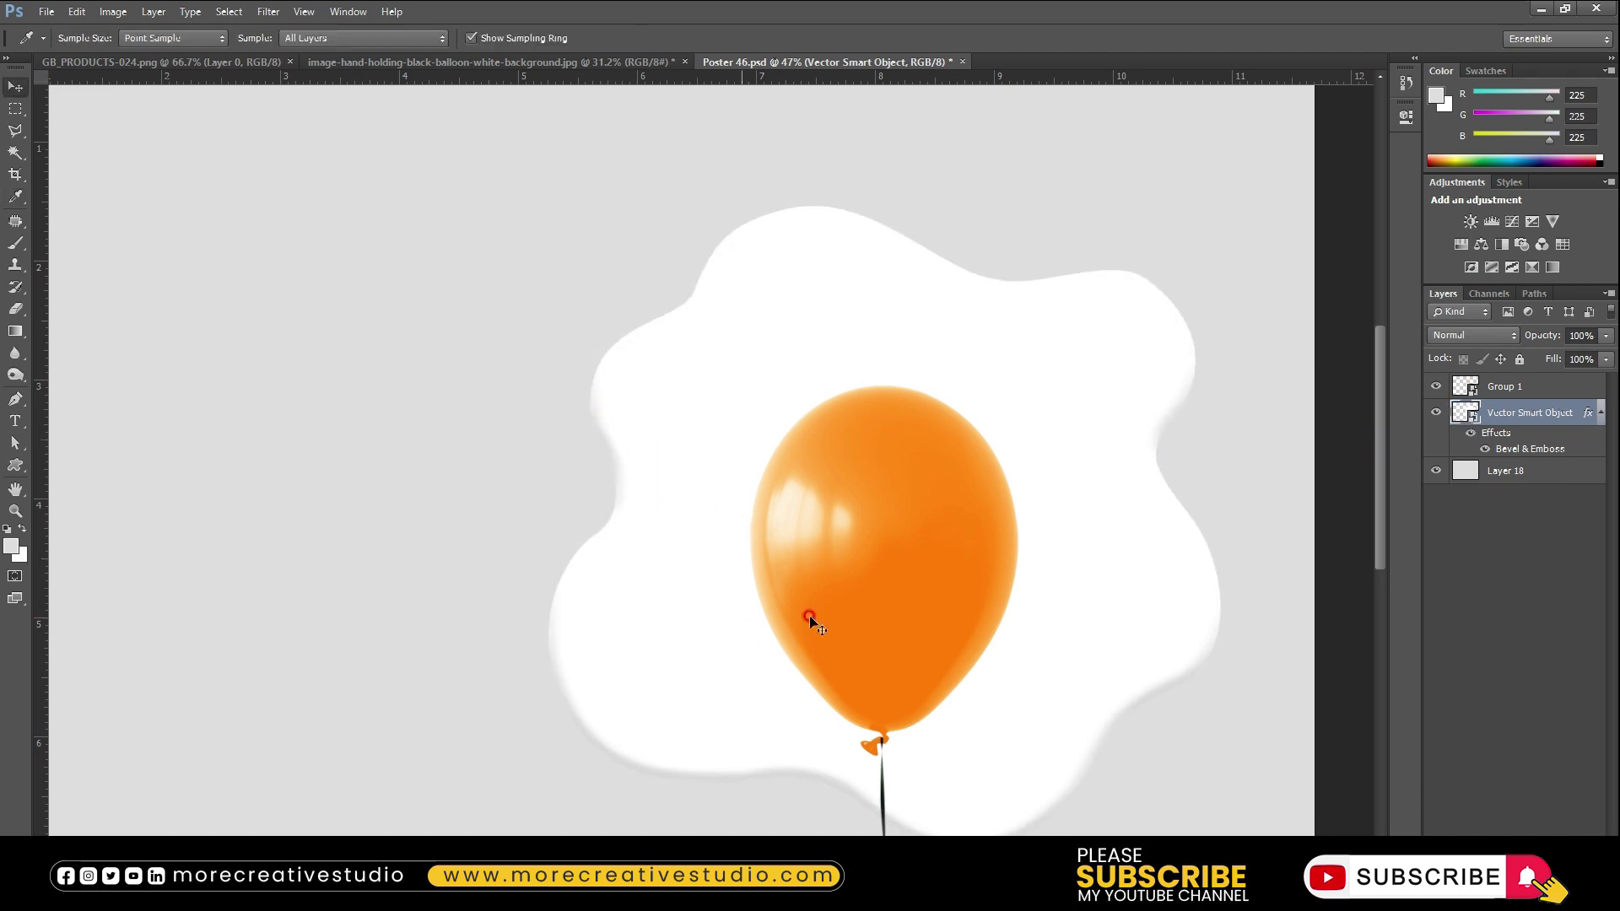
Duplicate the egg-white layer, flip its bevel direction to Up, and add a layer mask
key("ctrl+j")
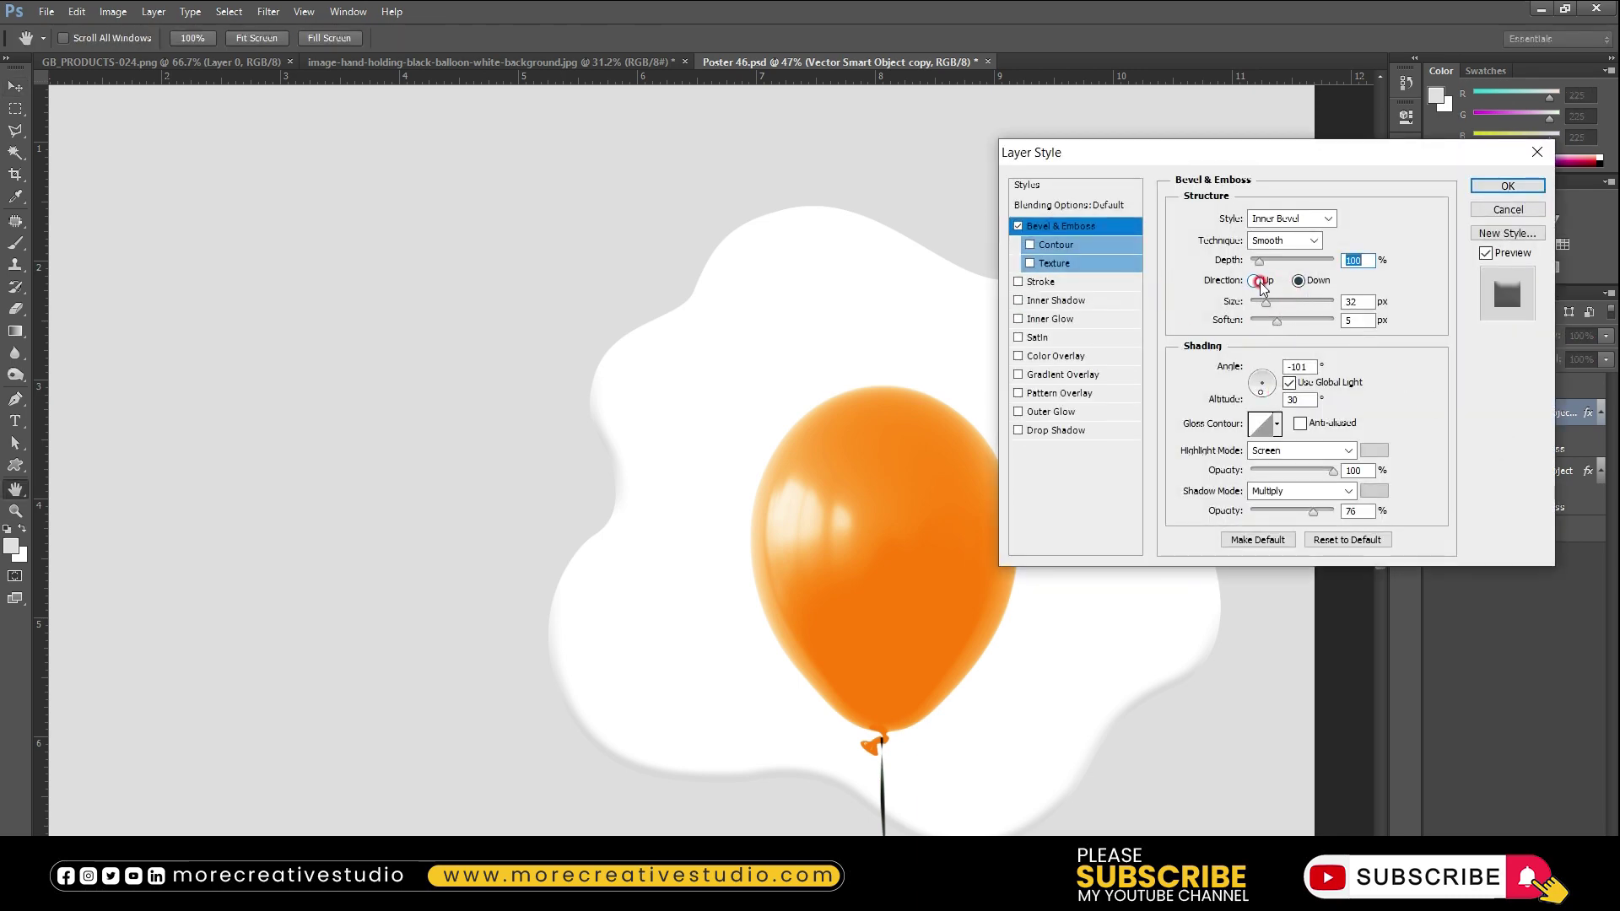
left_click(1260, 281)
left_click(1507, 186)
left_click(1525, 418)
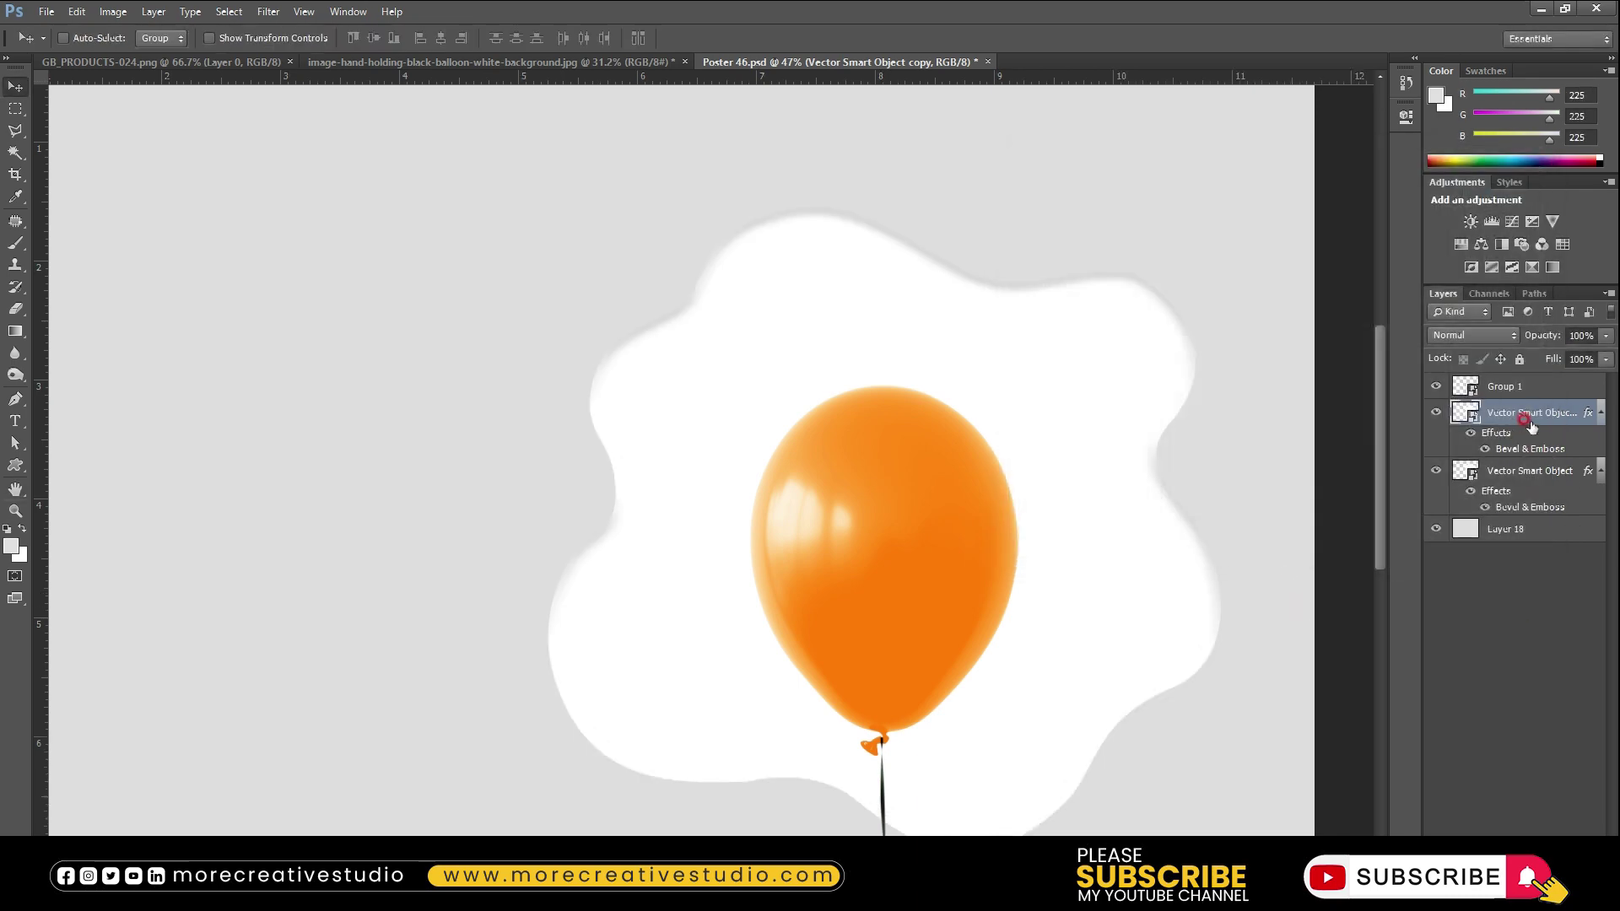
left_click(1483, 825)
key("e")
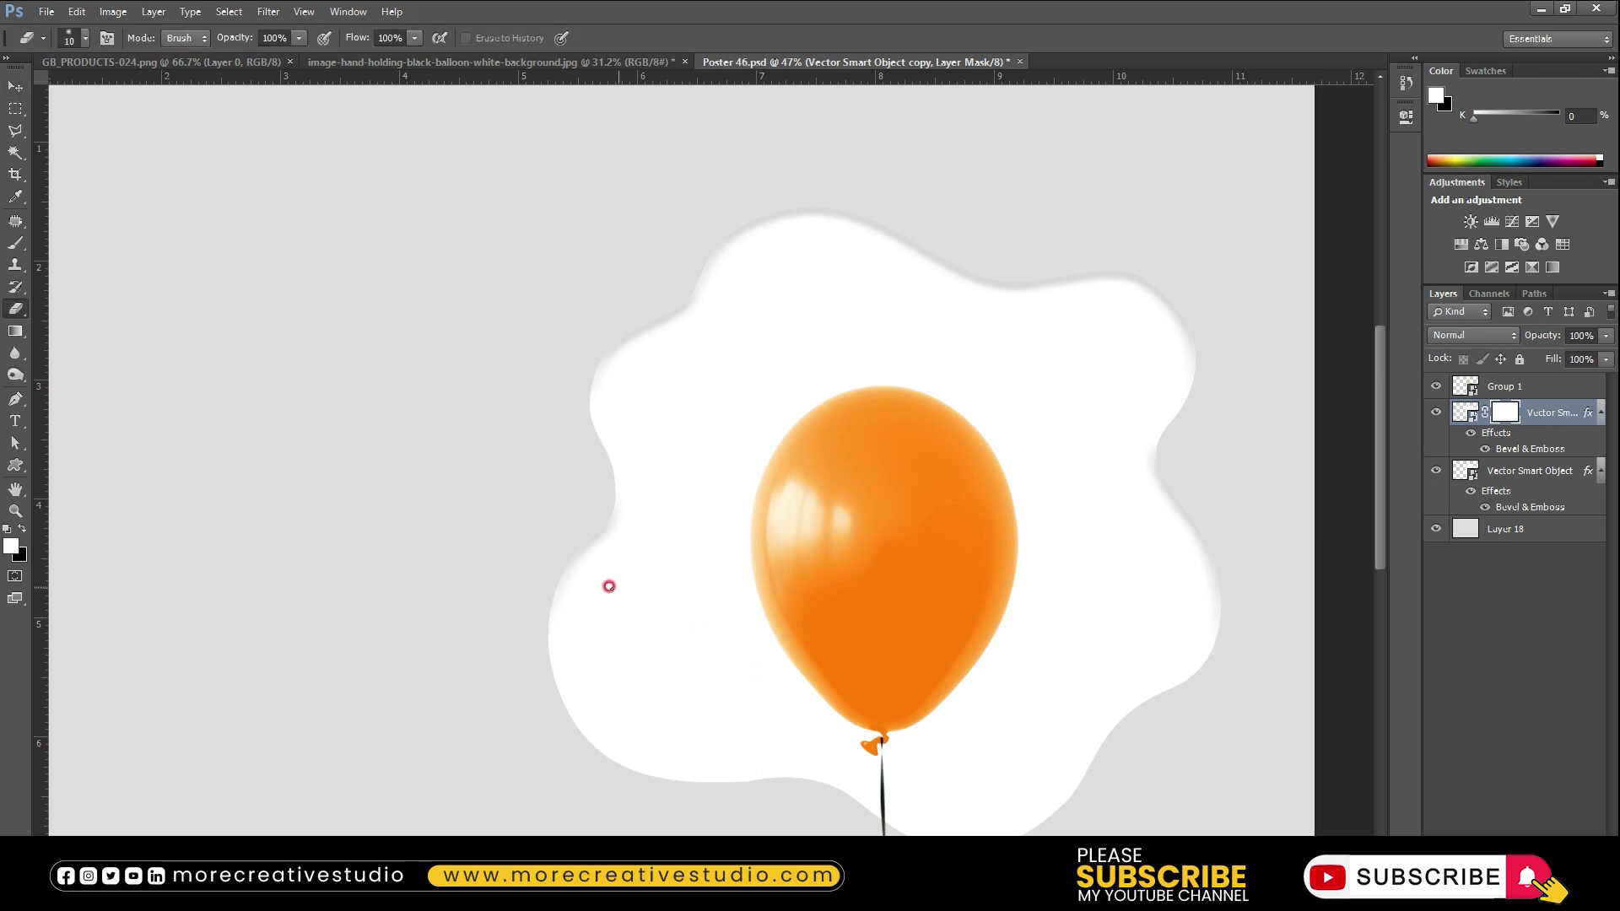
With an 800 px eraser, mask out most of the egg-white copy, revealing the original bevel
key("bracketright")
key("bracketright")
key("bracketright")
left_click_drag(517, 673, 854, 778)
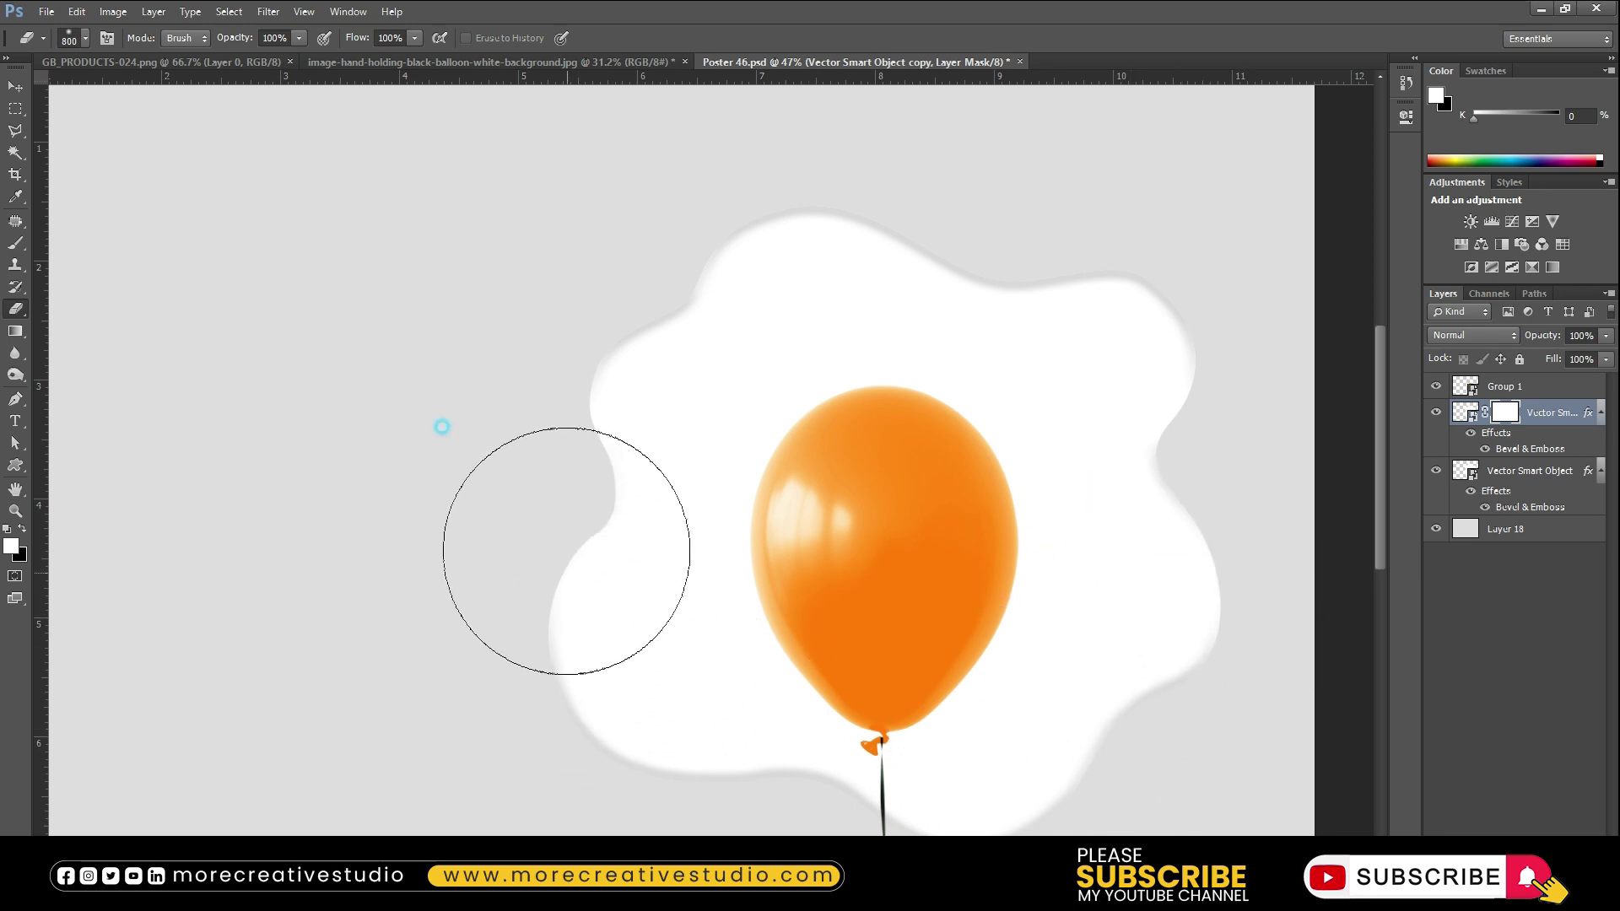
mouse_move(545, 612)
left_mouse_down()
mouse_move(1173, 593)
mouse_move(933, 683)
left_mouse_up()
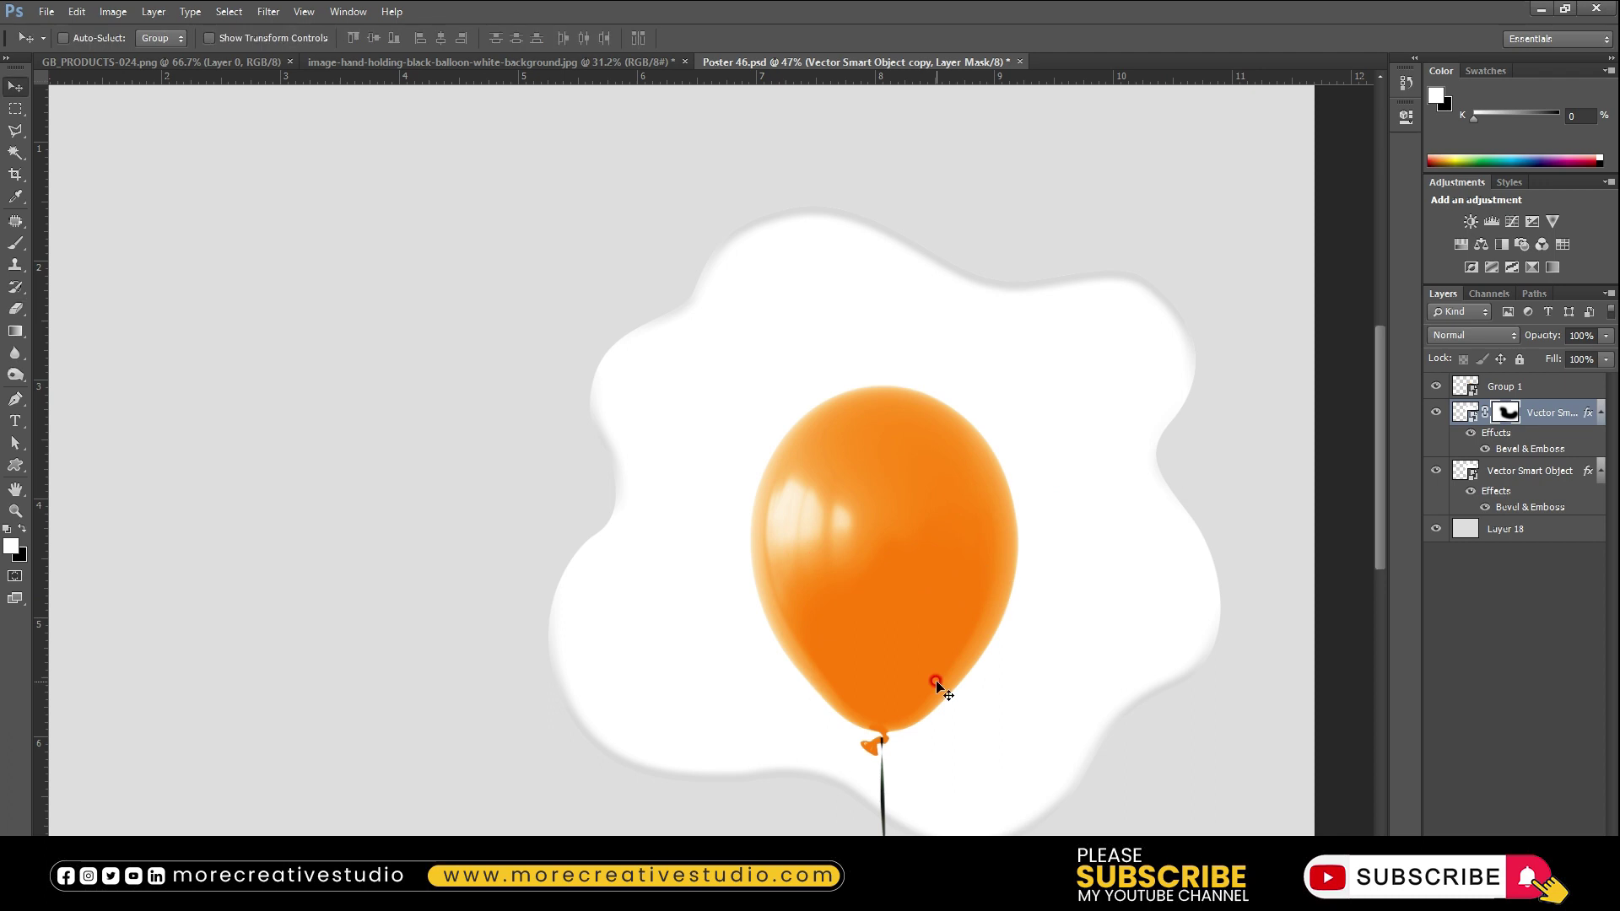
key("v")
scroll(935, 682, "down", 2)
scroll(935, 682, "down", 1)
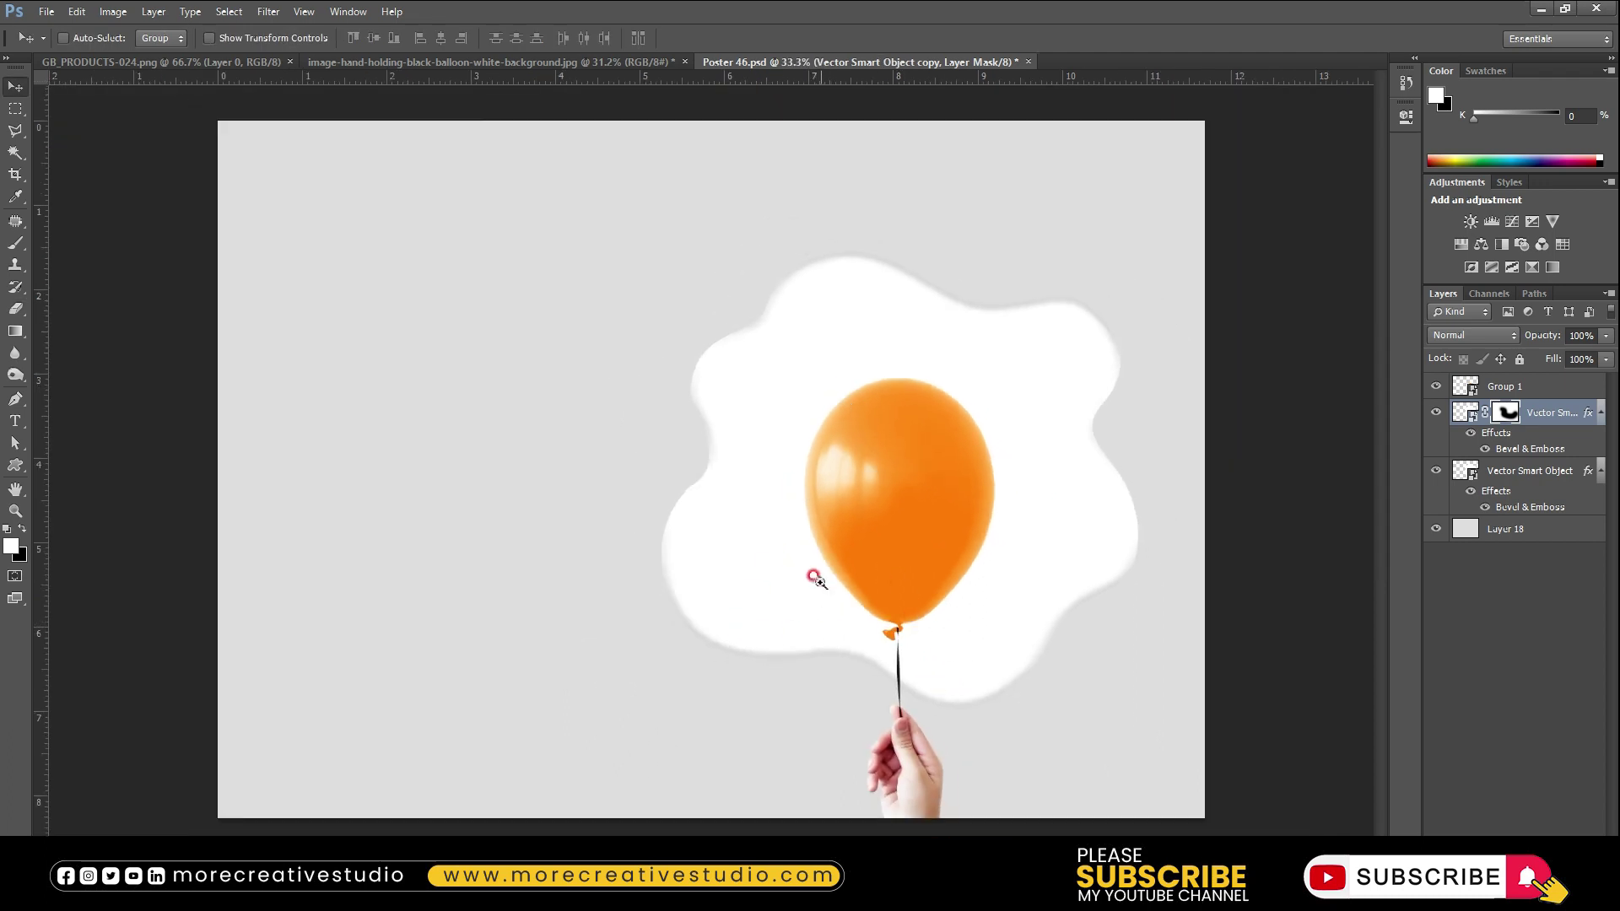
scroll(820, 596, "up", 2)
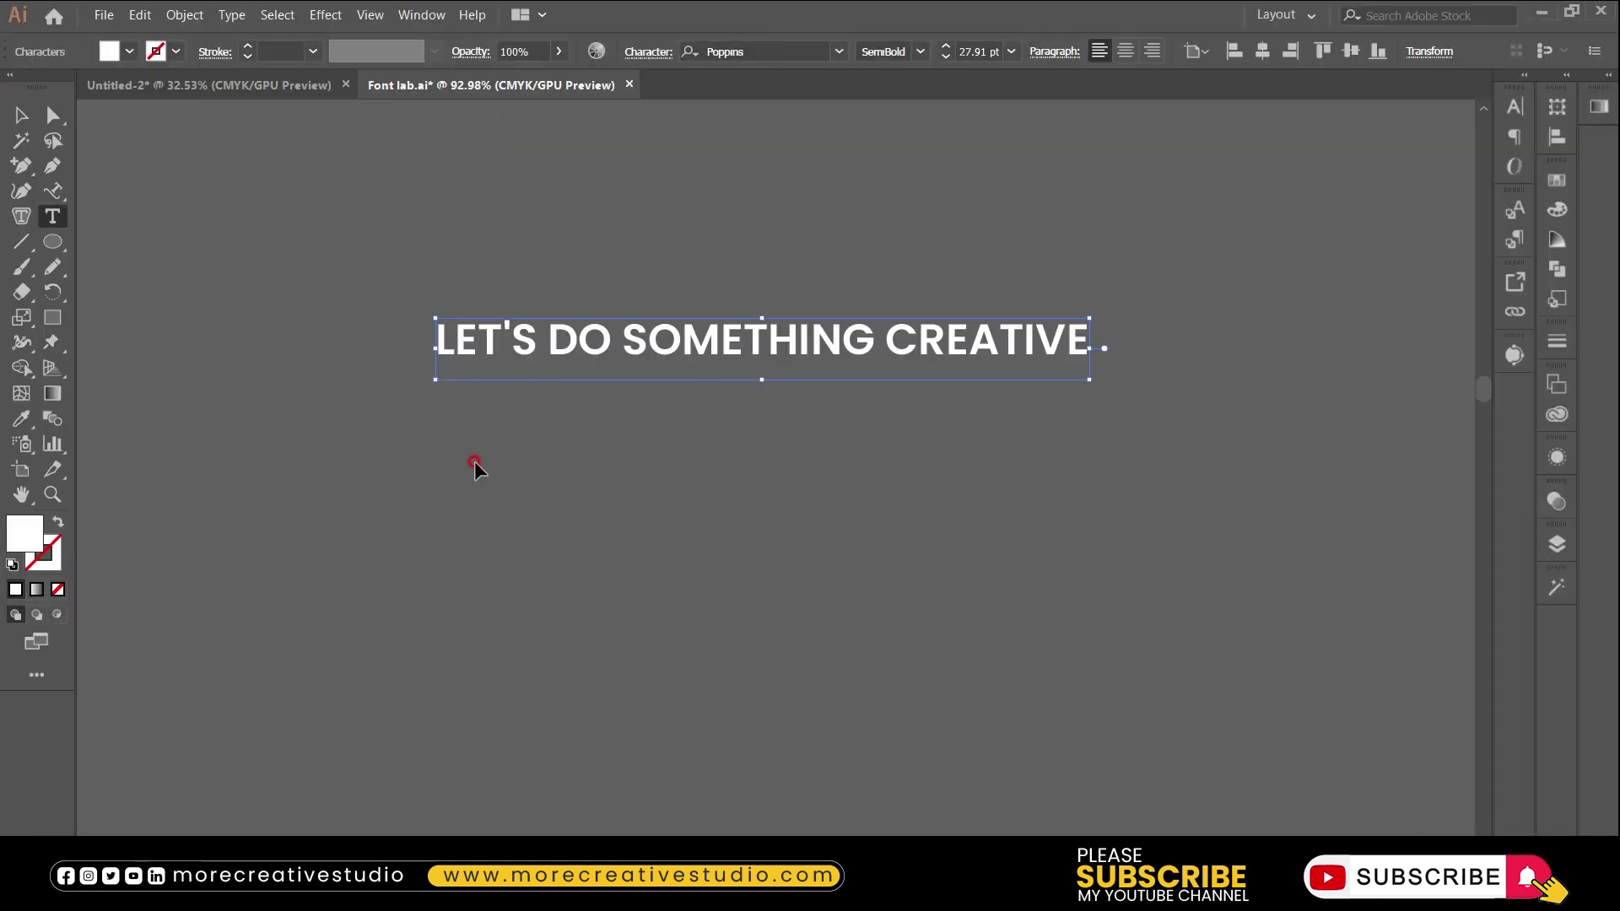
Cut CREATIVE out of the headline and paste it as its own text object
left_click(474, 463)
left_click(938, 350)
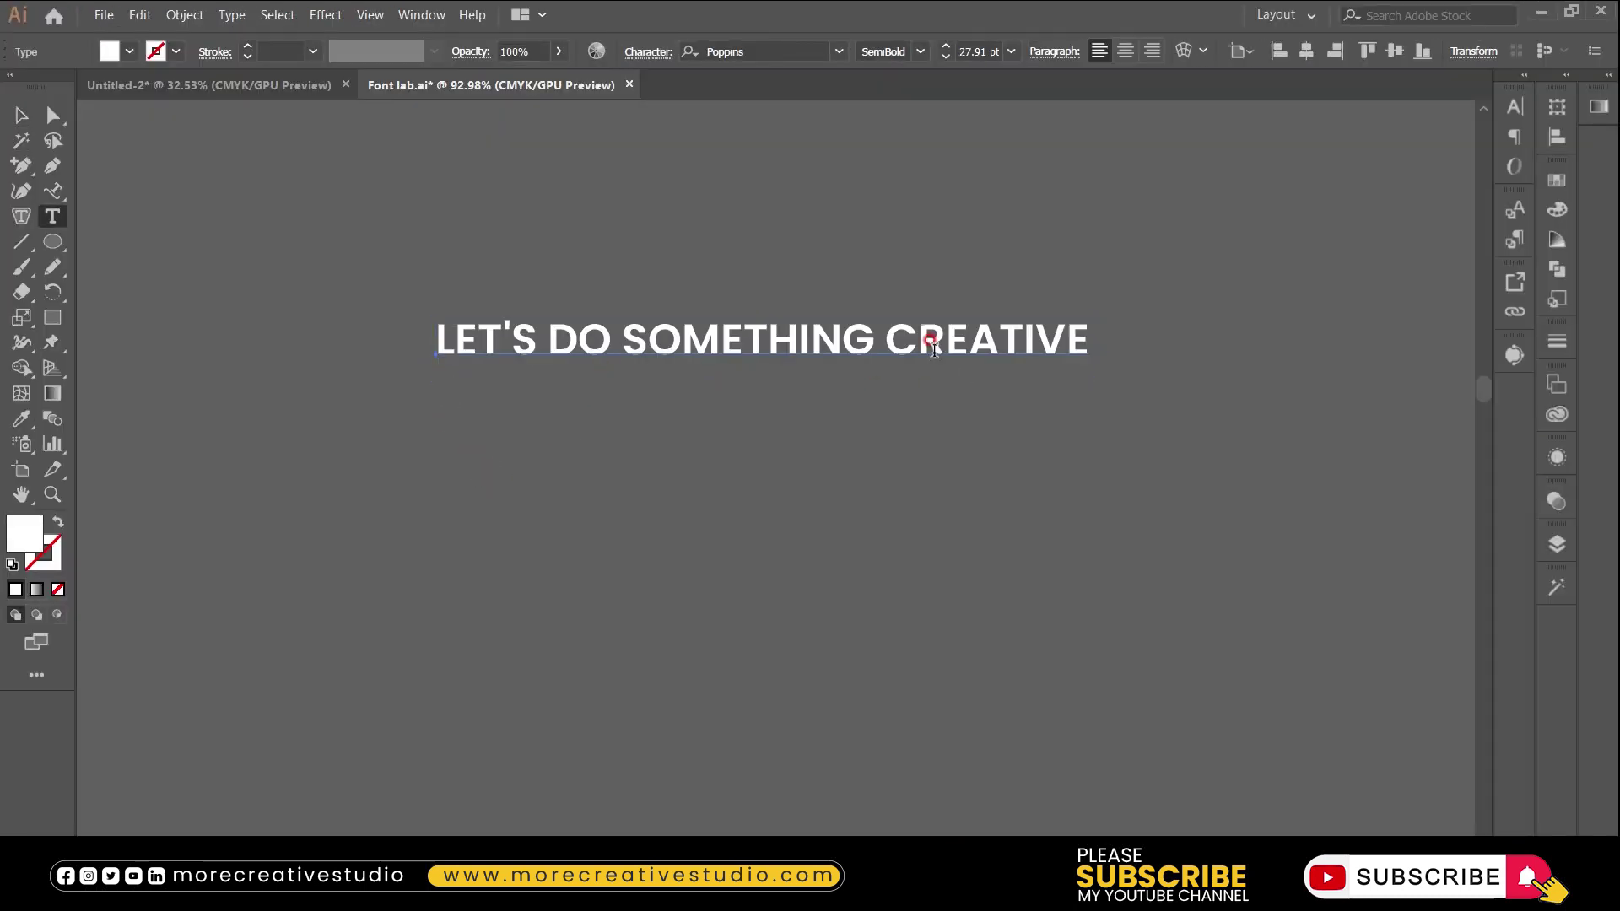
left_click_drag(890, 331, 1097, 332)
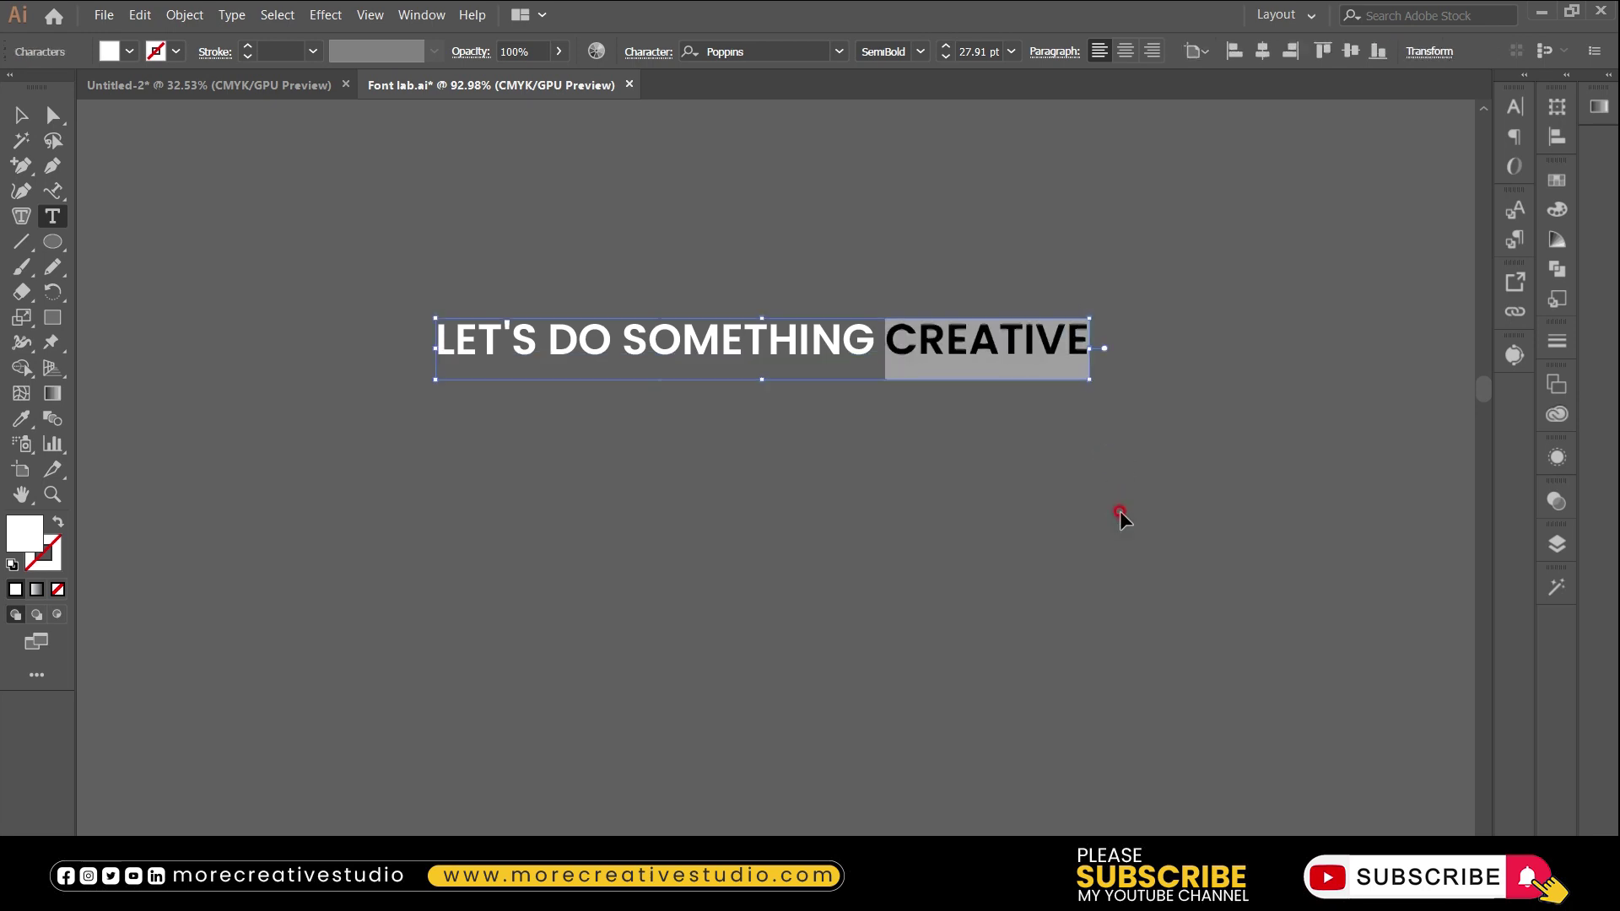
key("BackSpace")
key("Escape")
key("ctrl+v")
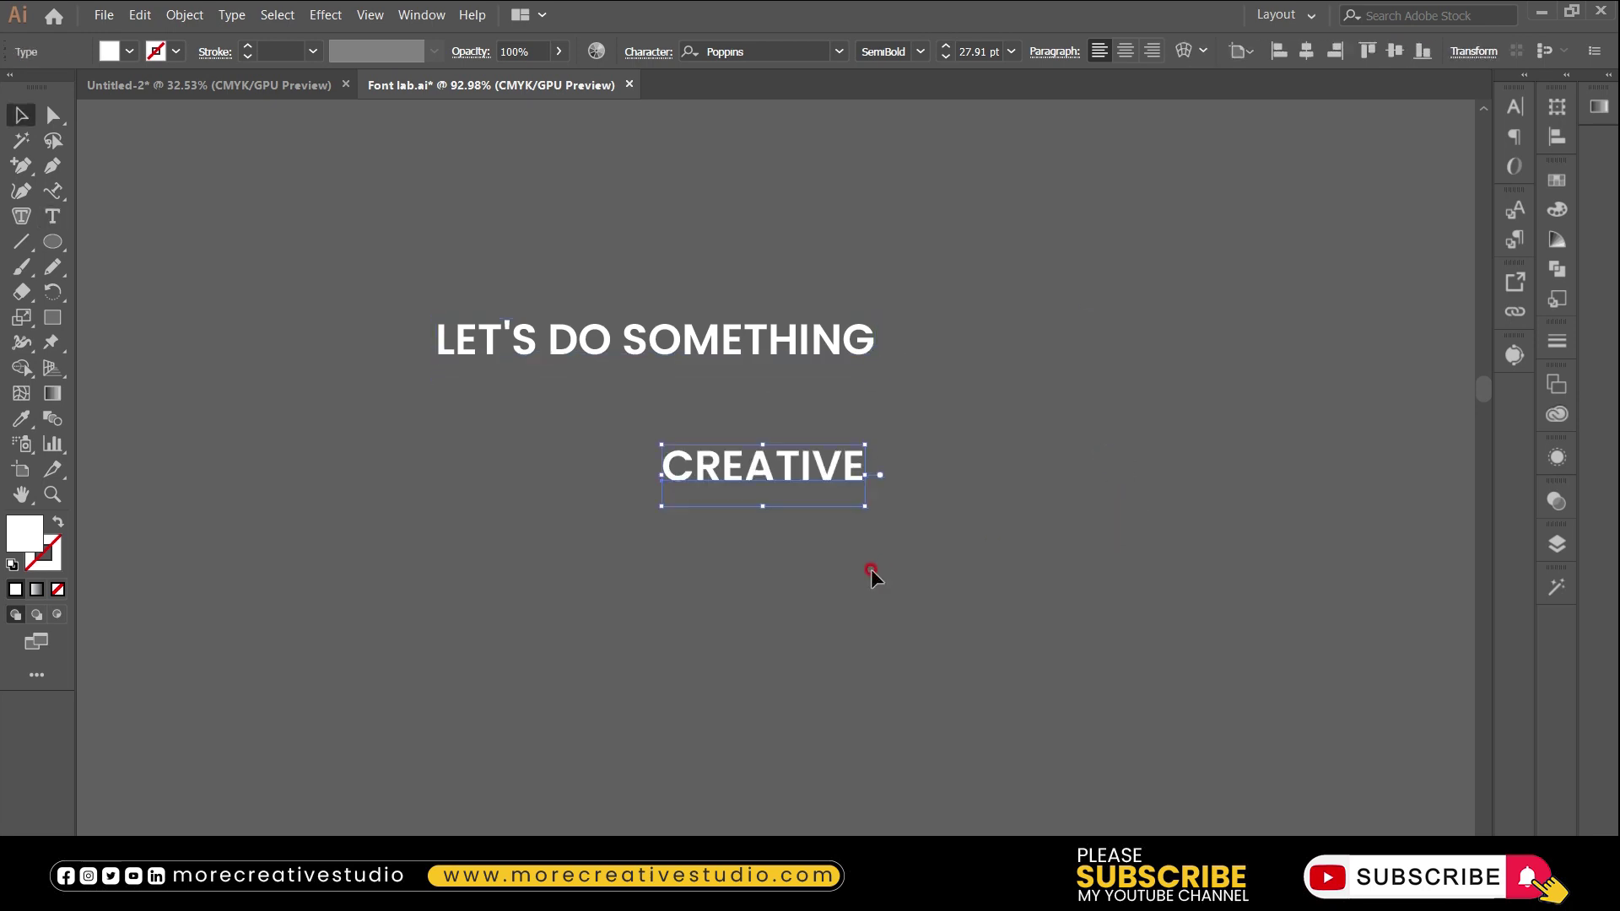
Make CREATIVE bold, enlarge it, and place it below LET'S DO SOMETHING
left_click(922, 56)
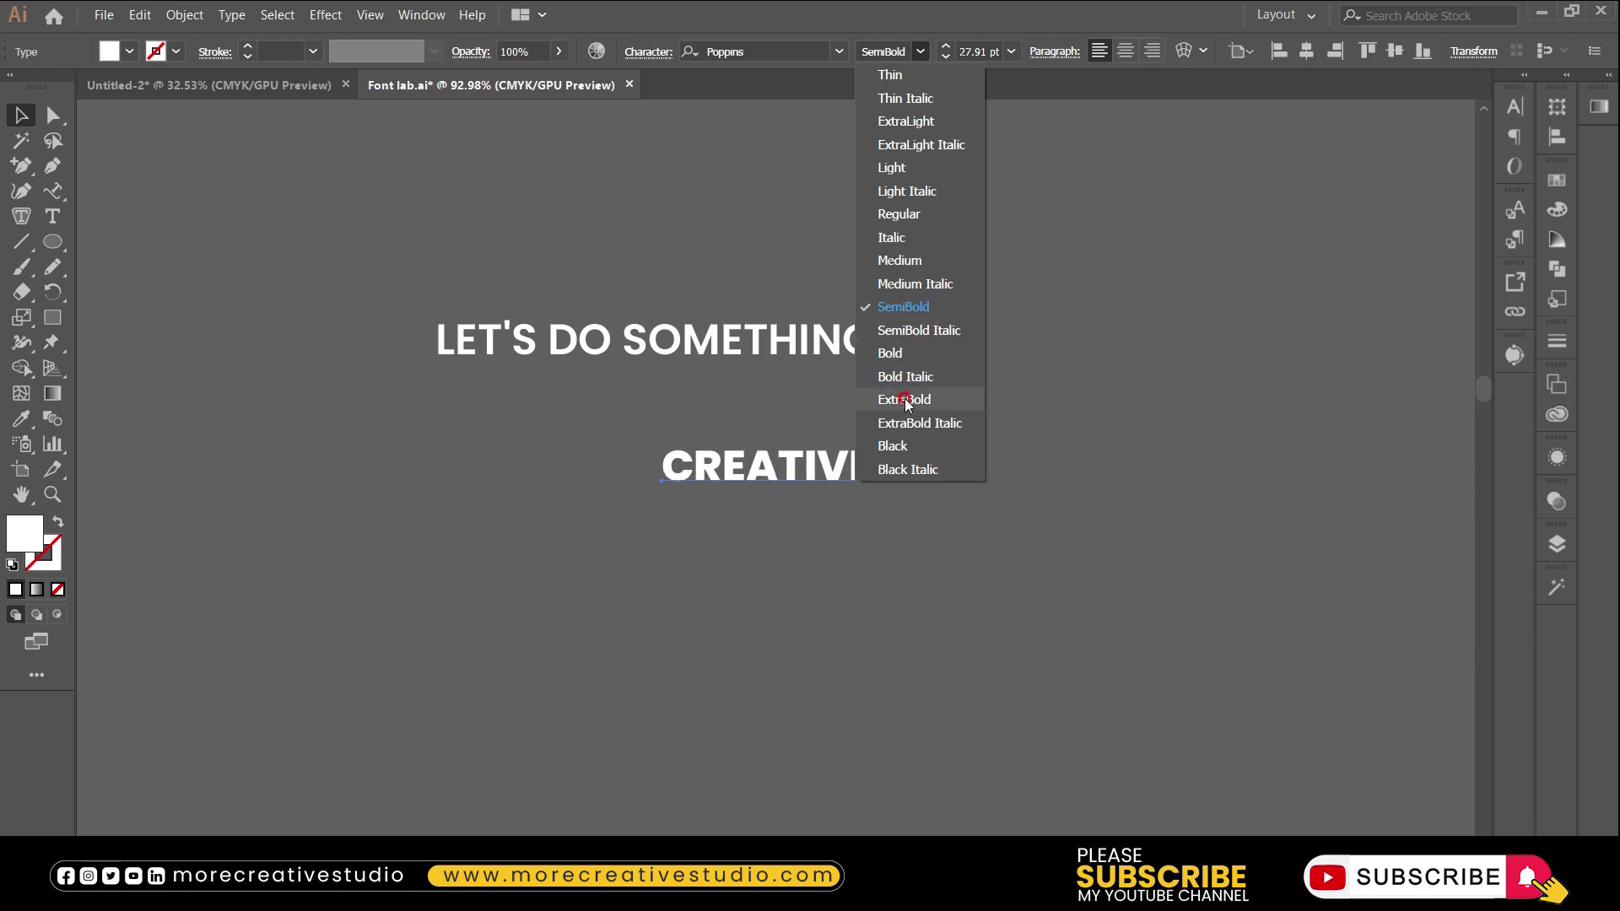
left_click(890, 352)
left_click_drag(873, 509, 1007, 548)
left_click_drag(863, 479, 775, 440)
left_click_drag(917, 508, 1090, 559)
Set LET'S DO SOMETHING to the Light font weight
left_click(701, 370)
left_click(896, 66)
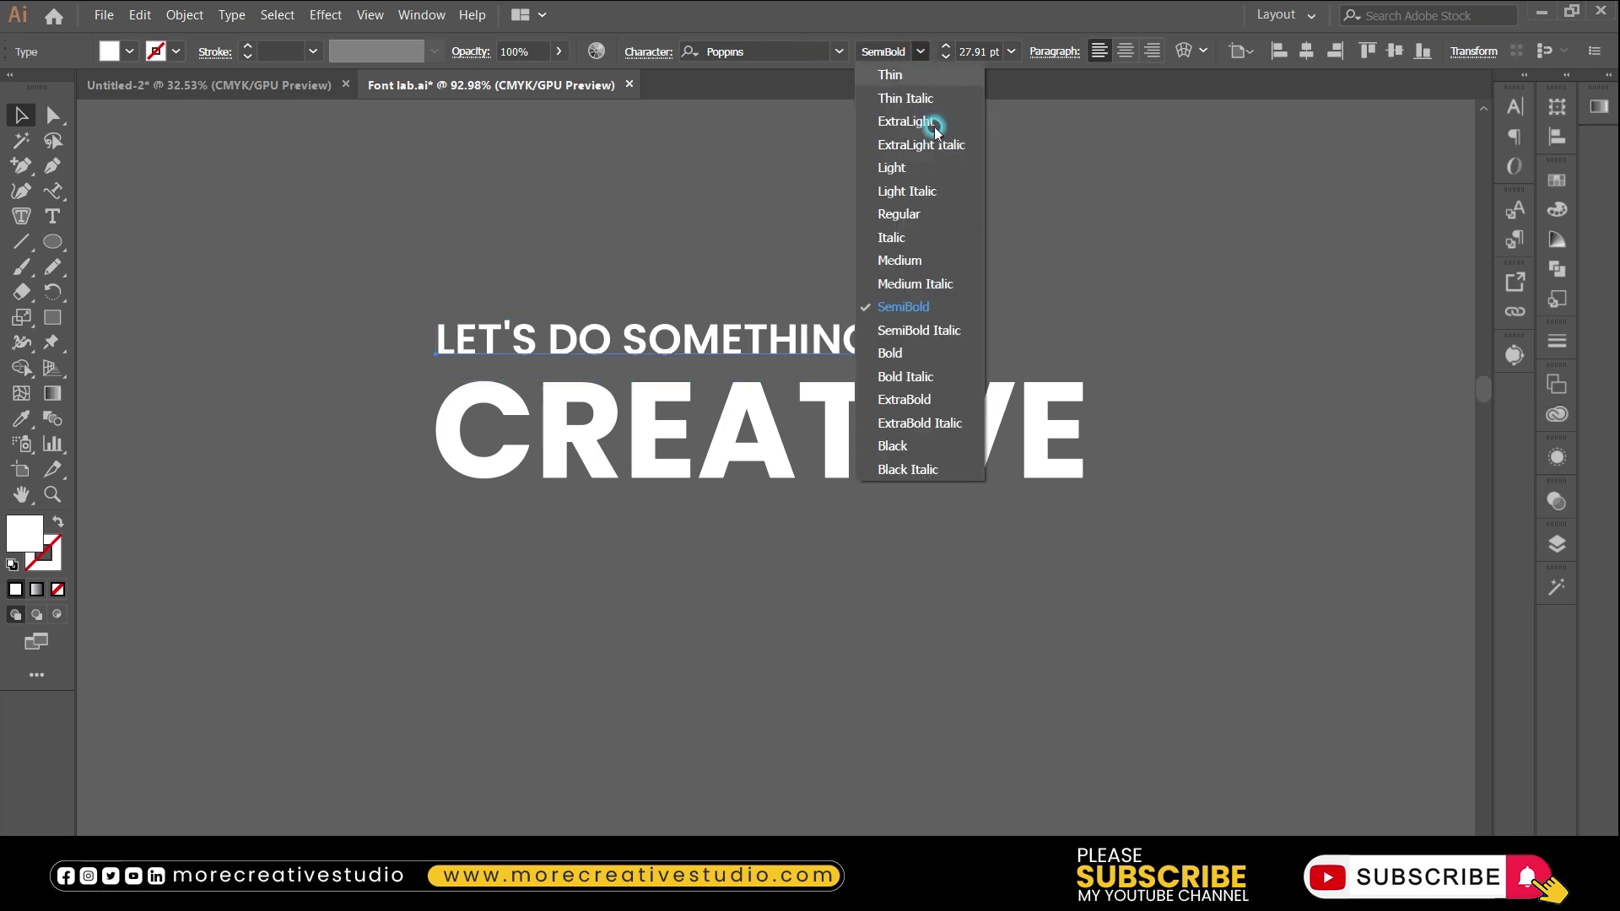
left_click(905, 193)
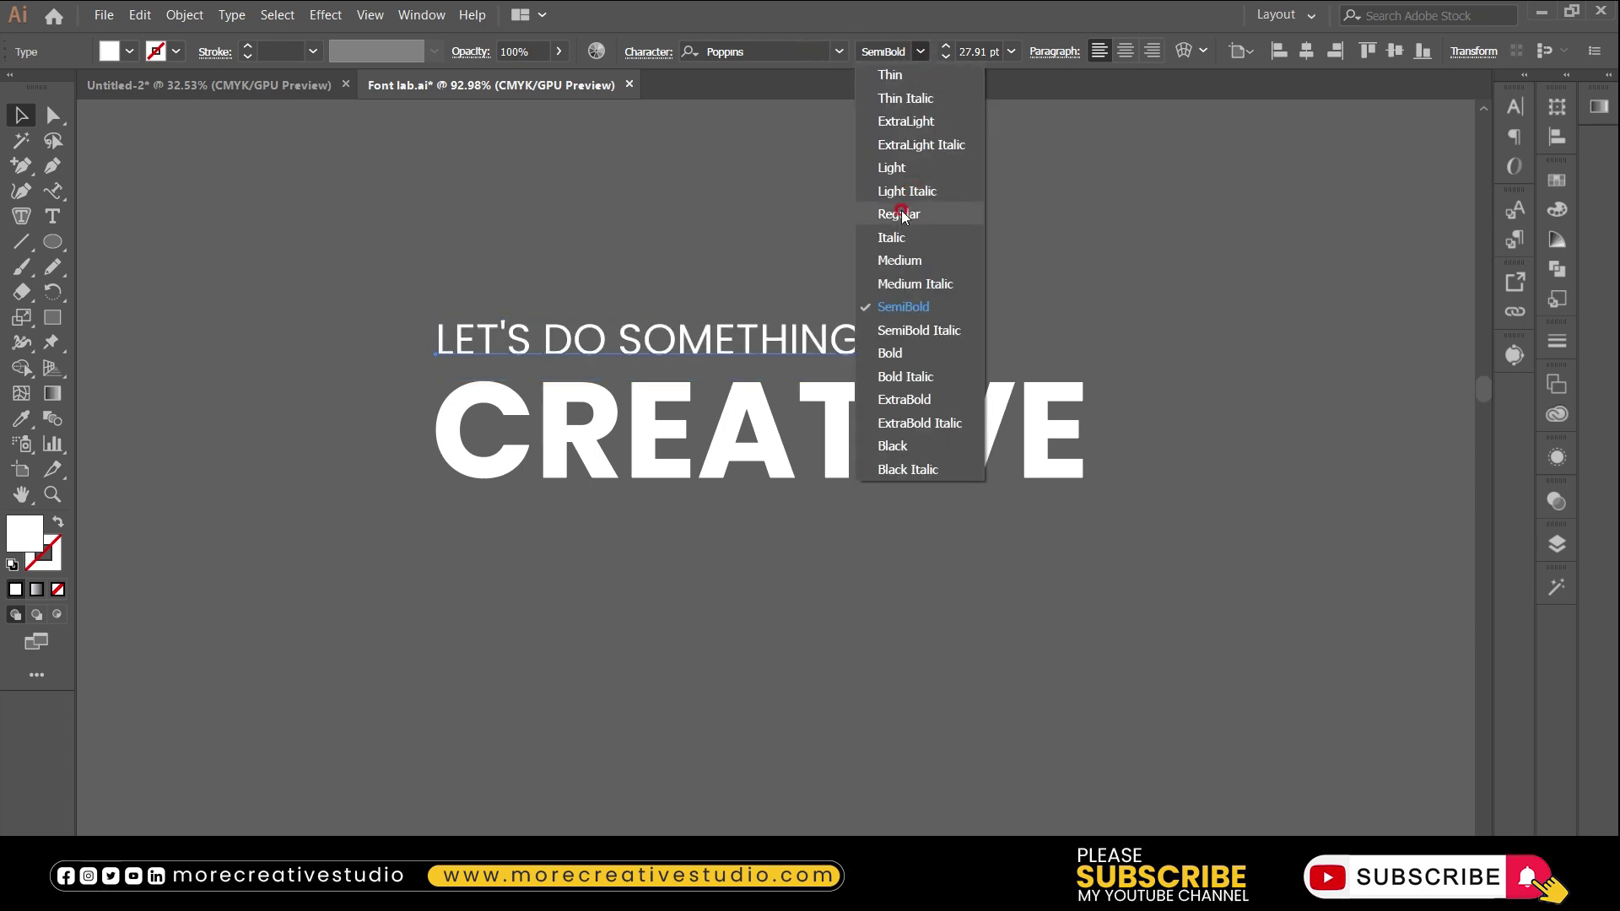
left_click(598, 329)
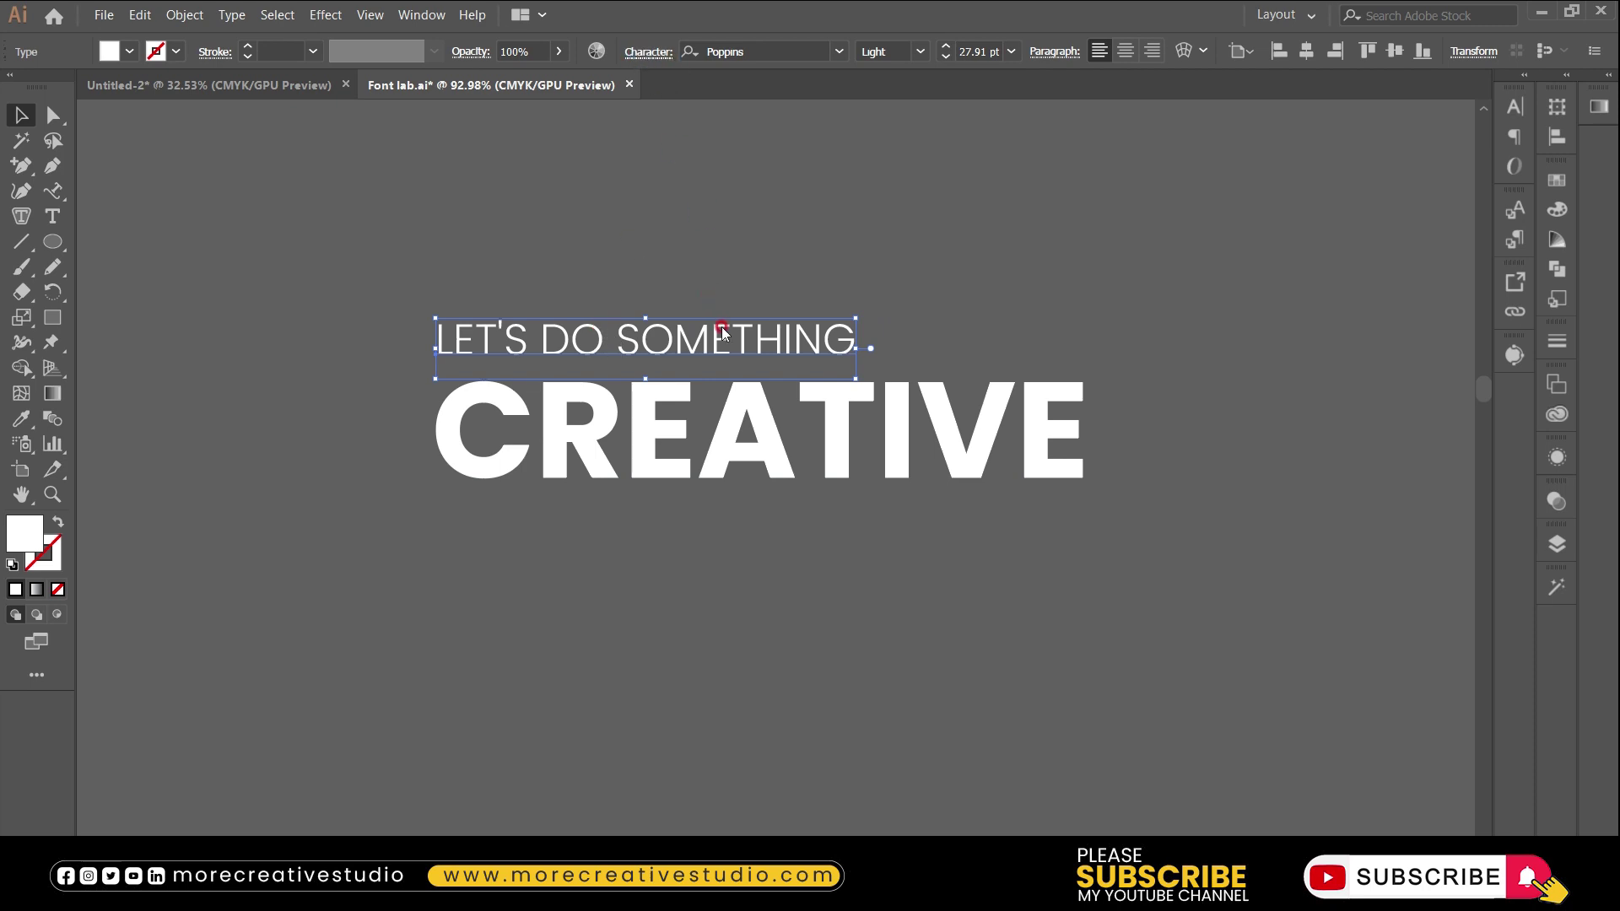
Give LET'S DO SOMETHING a tracking of 300
key("ctrl+t")
left_click(656, 176)
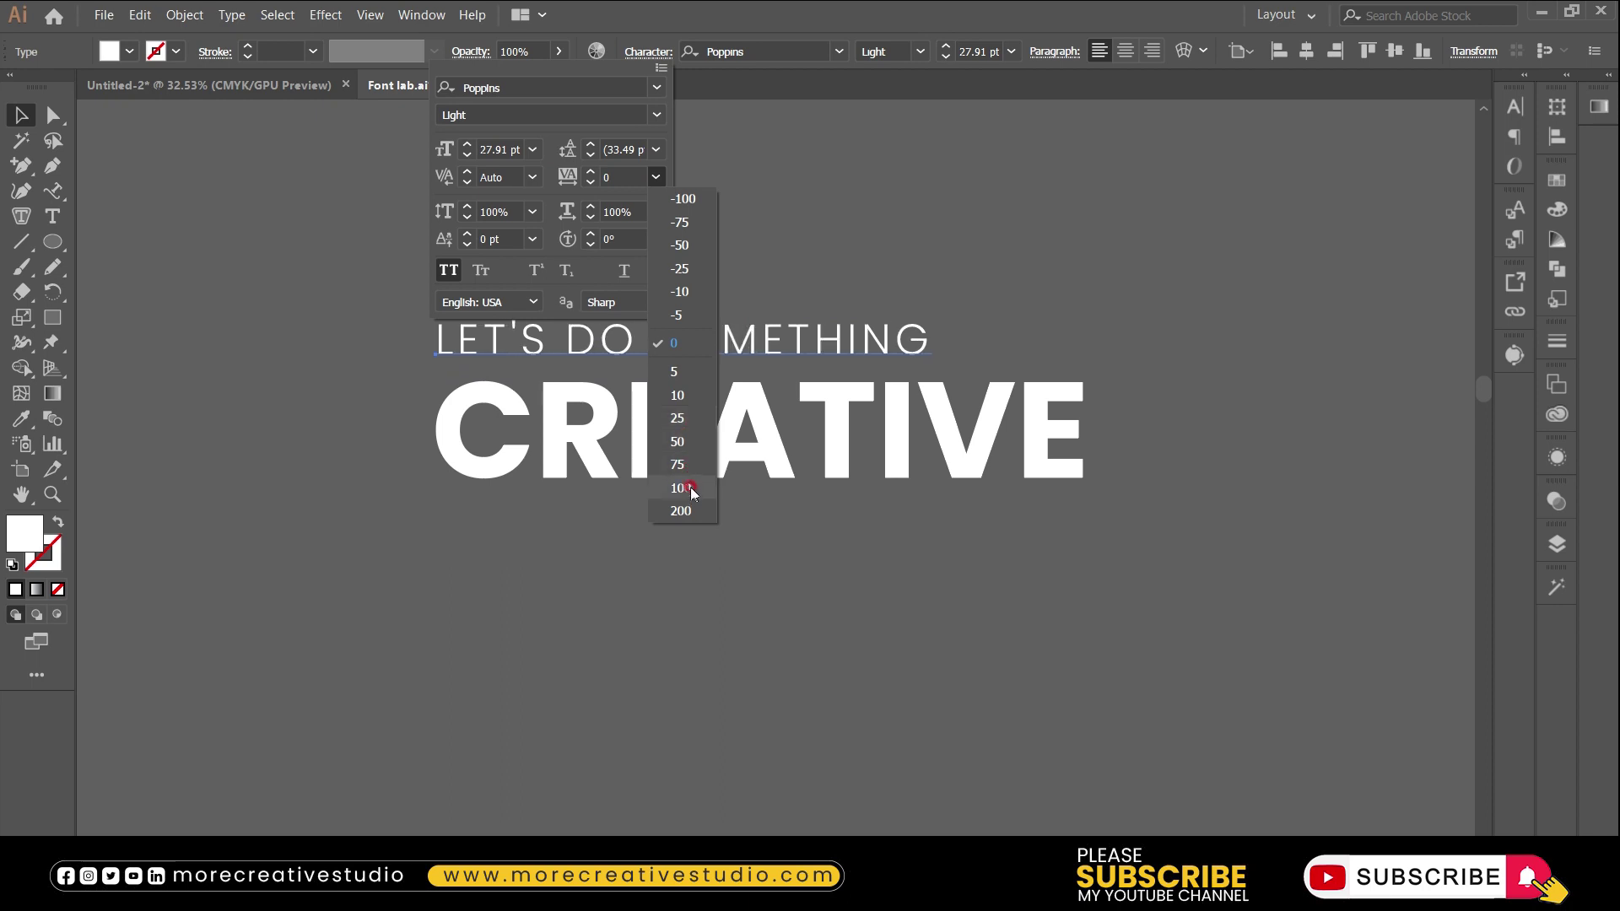
left_click(682, 512)
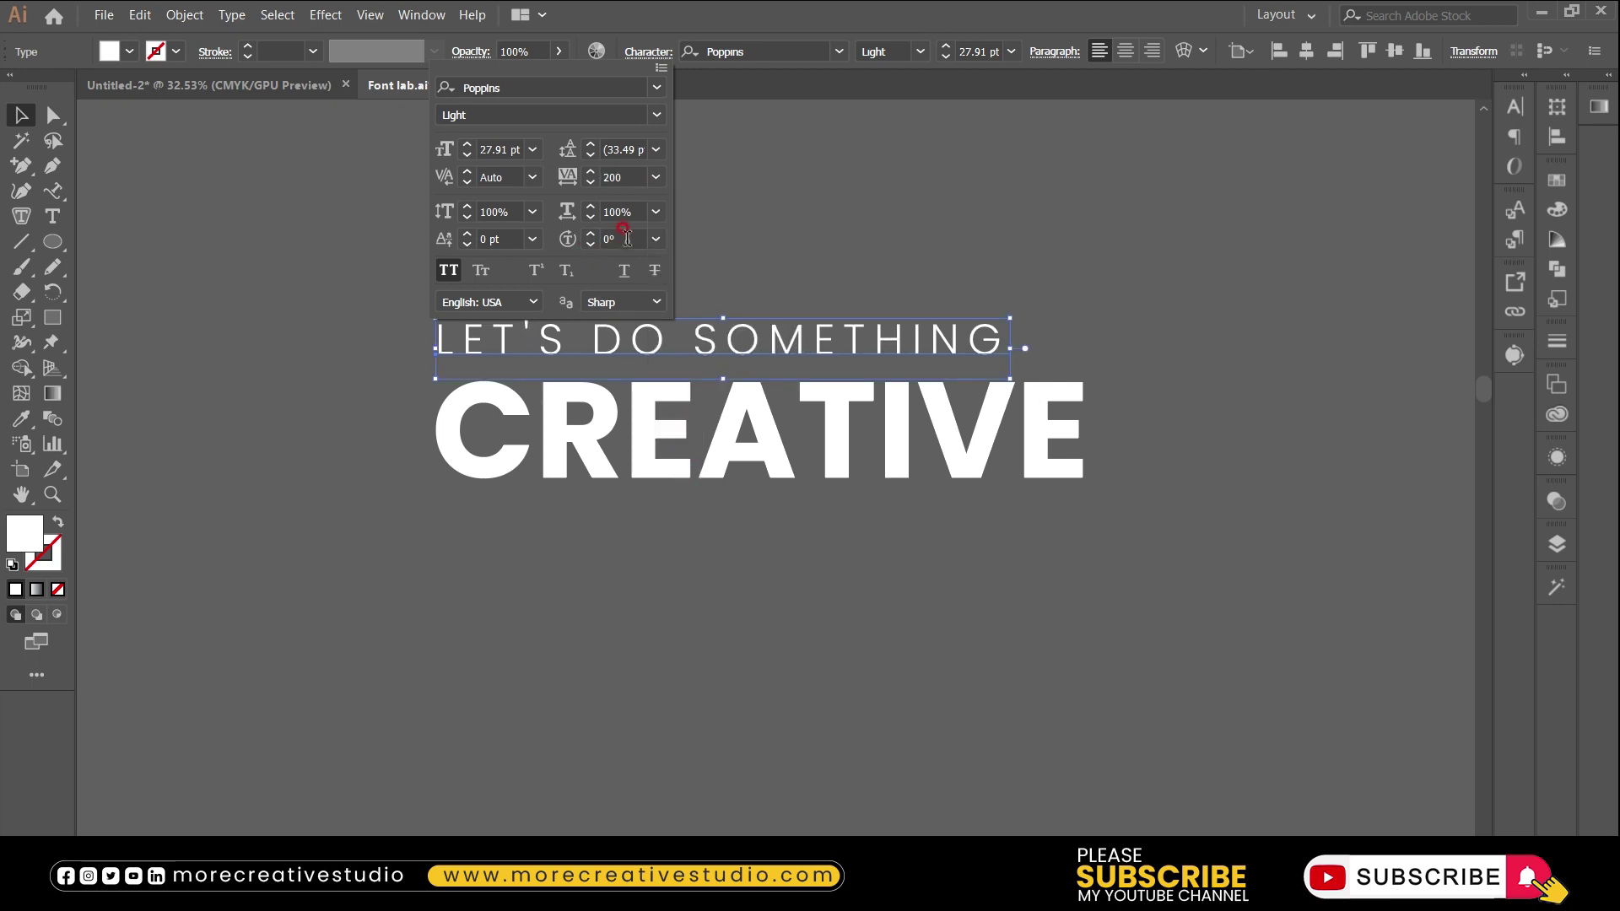
left_click(561, 180)
type("3")
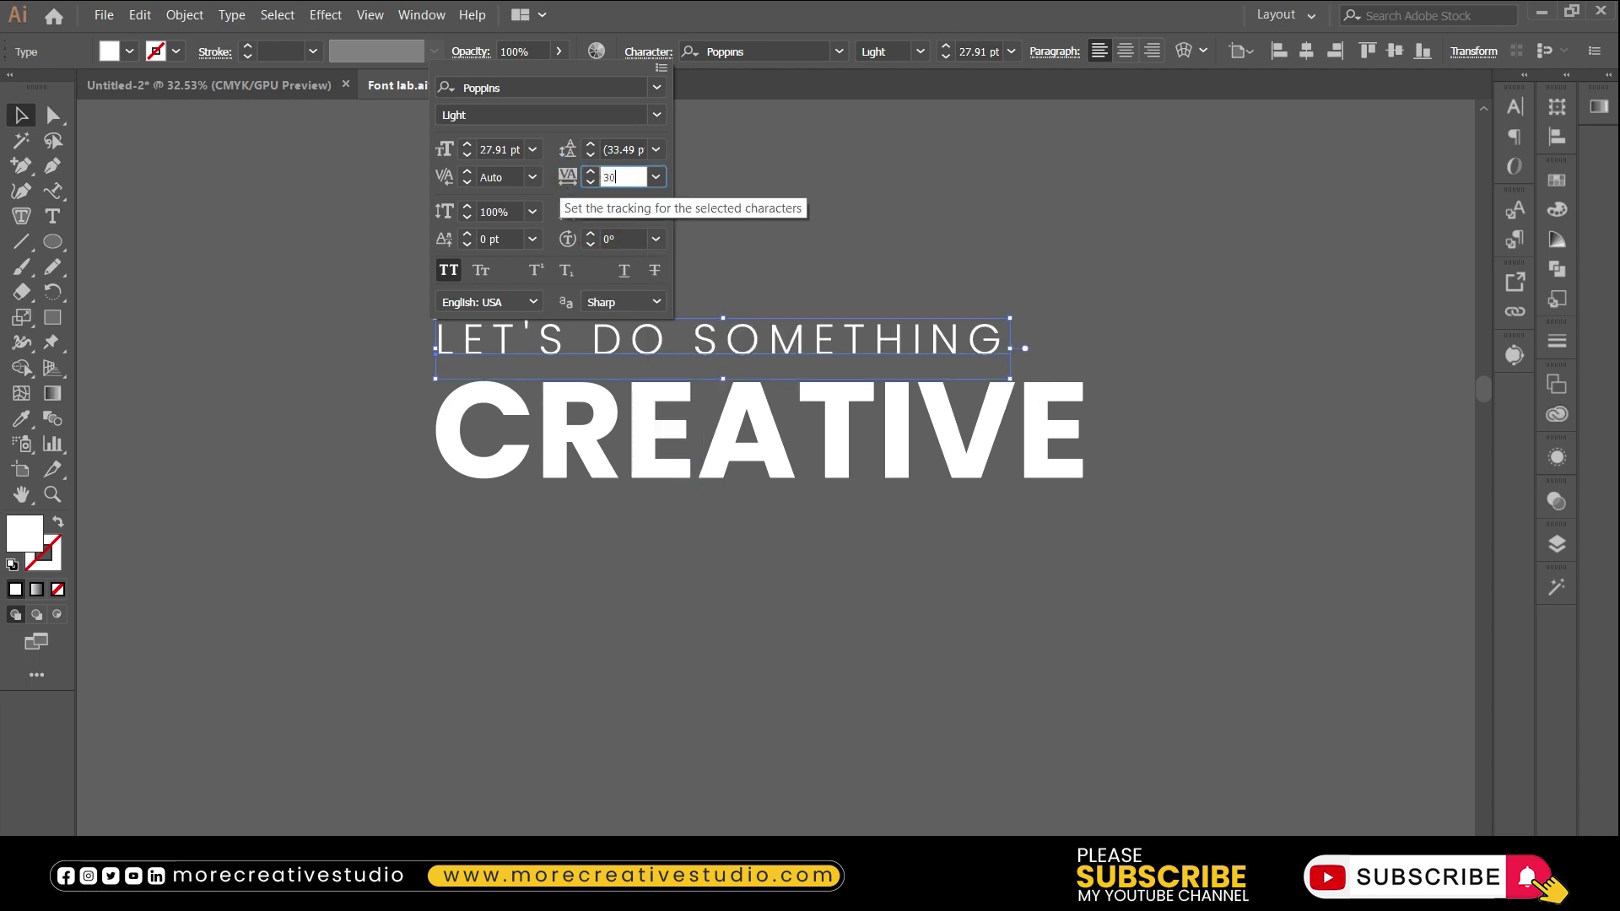
key("Return")
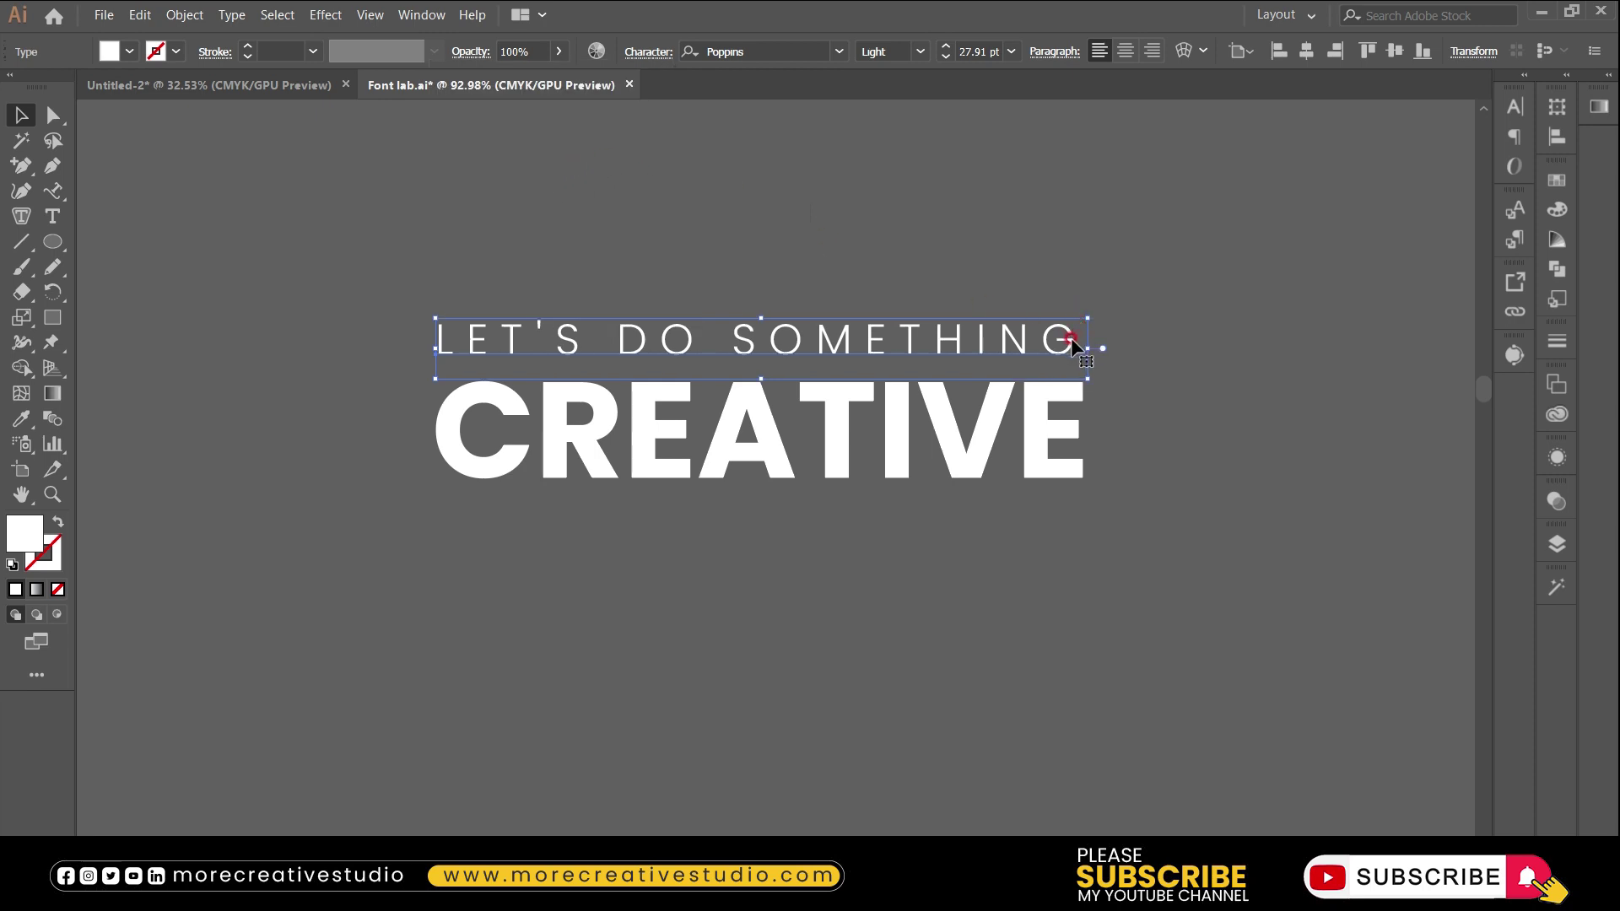
double_click(1070, 336)
Set the tracking of the headline's final G to 0
left_click_drag(1072, 336, 1040, 338)
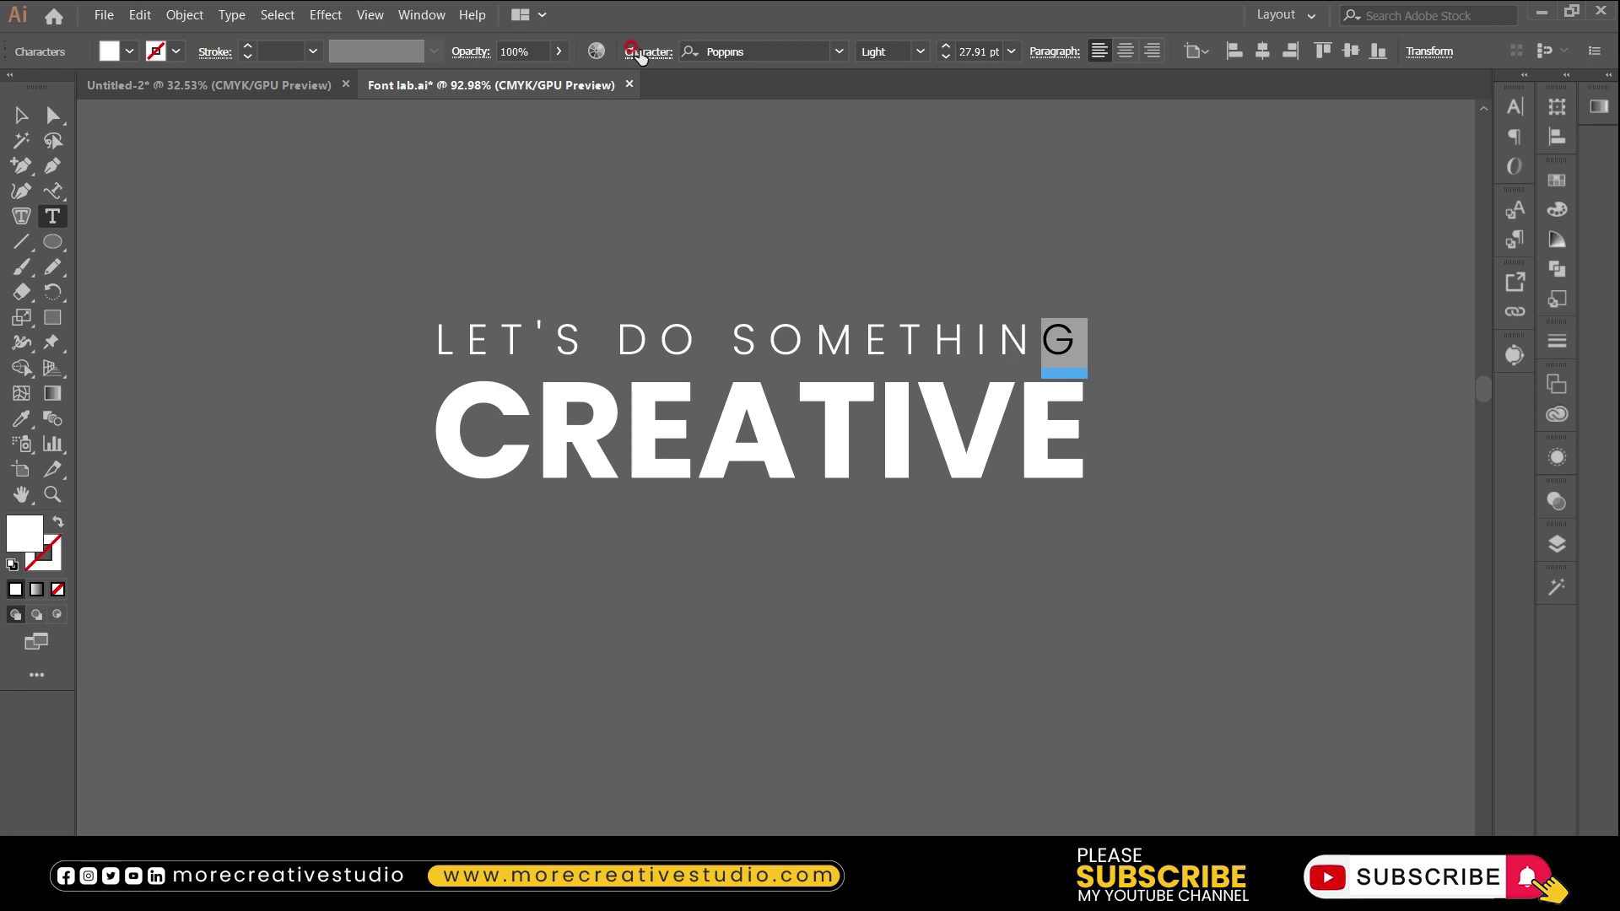
key("ctrl+t")
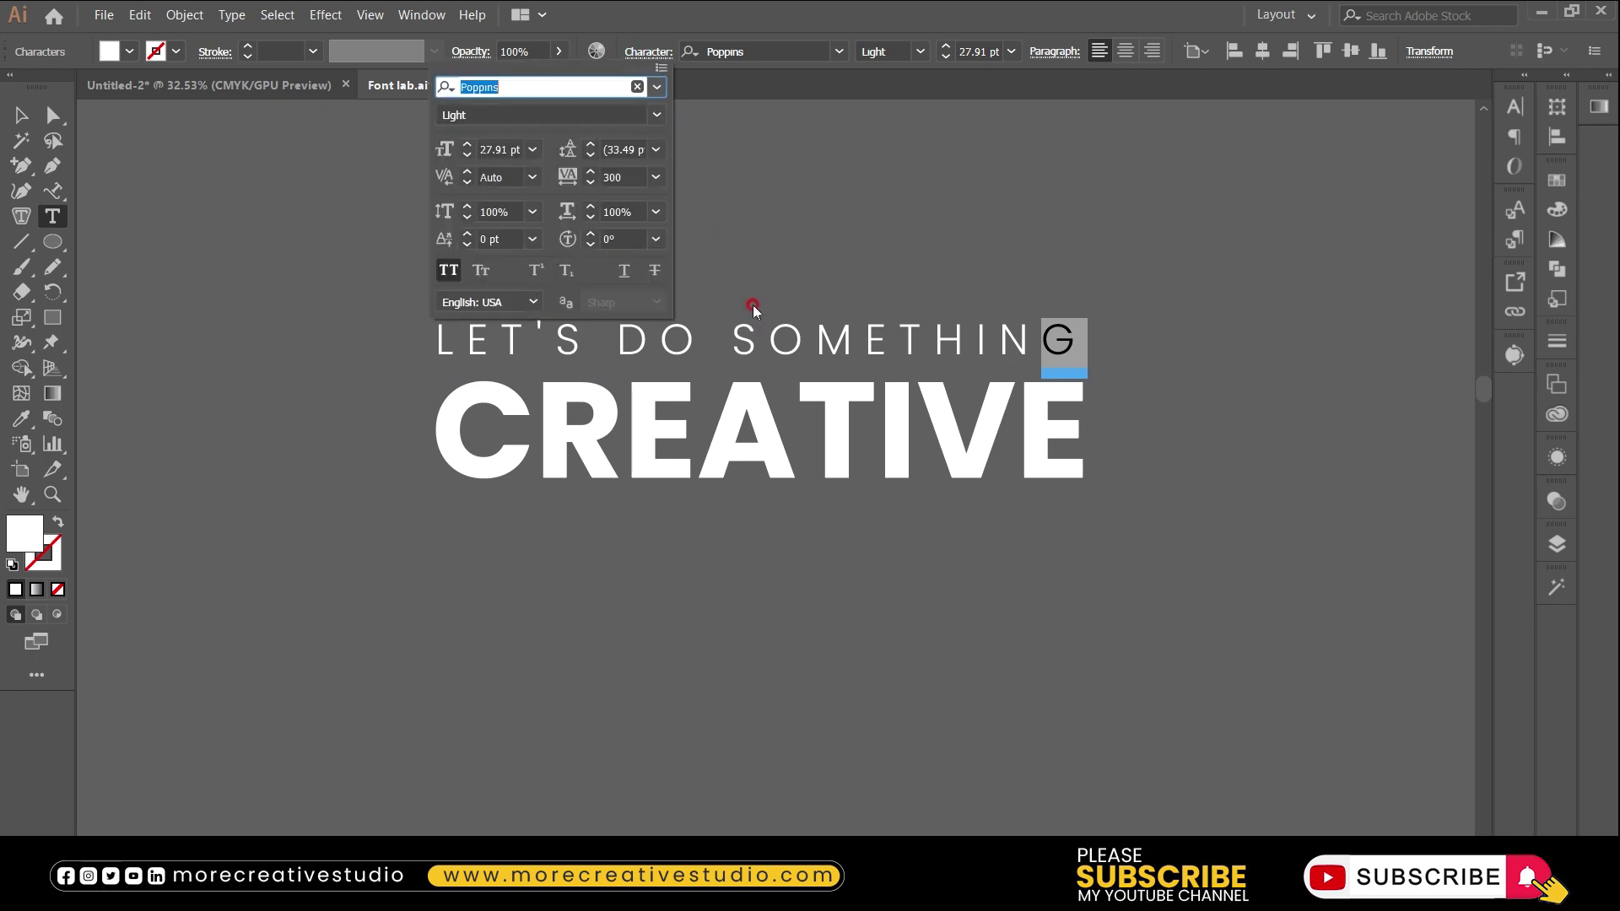
left_click(655, 179)
left_click(675, 333)
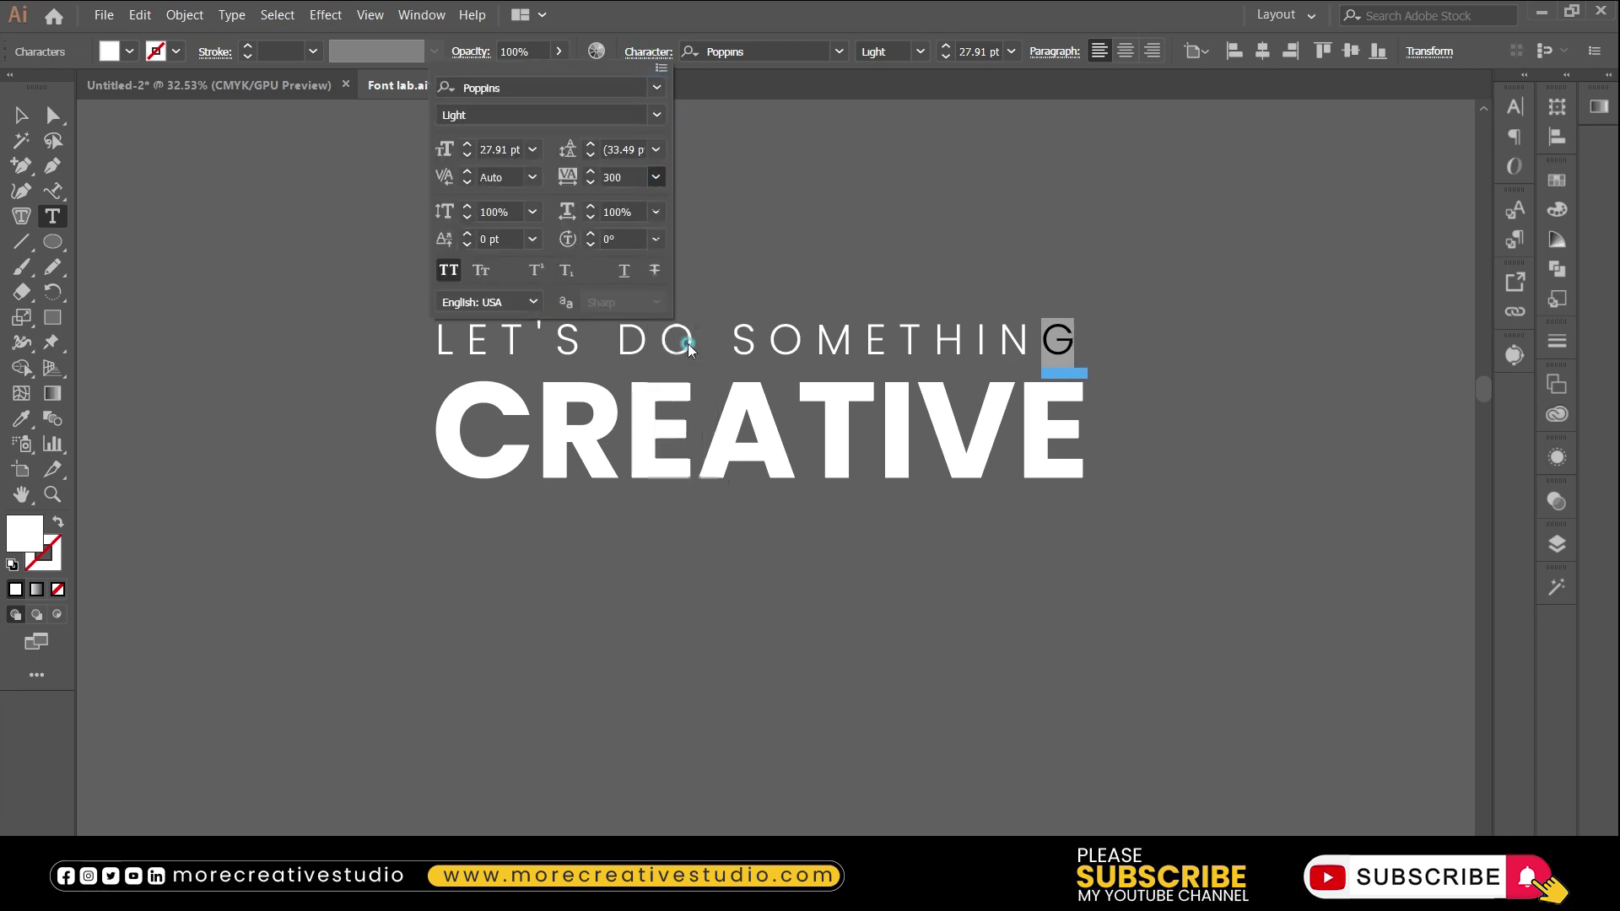
key("Escape")
key("Escape")
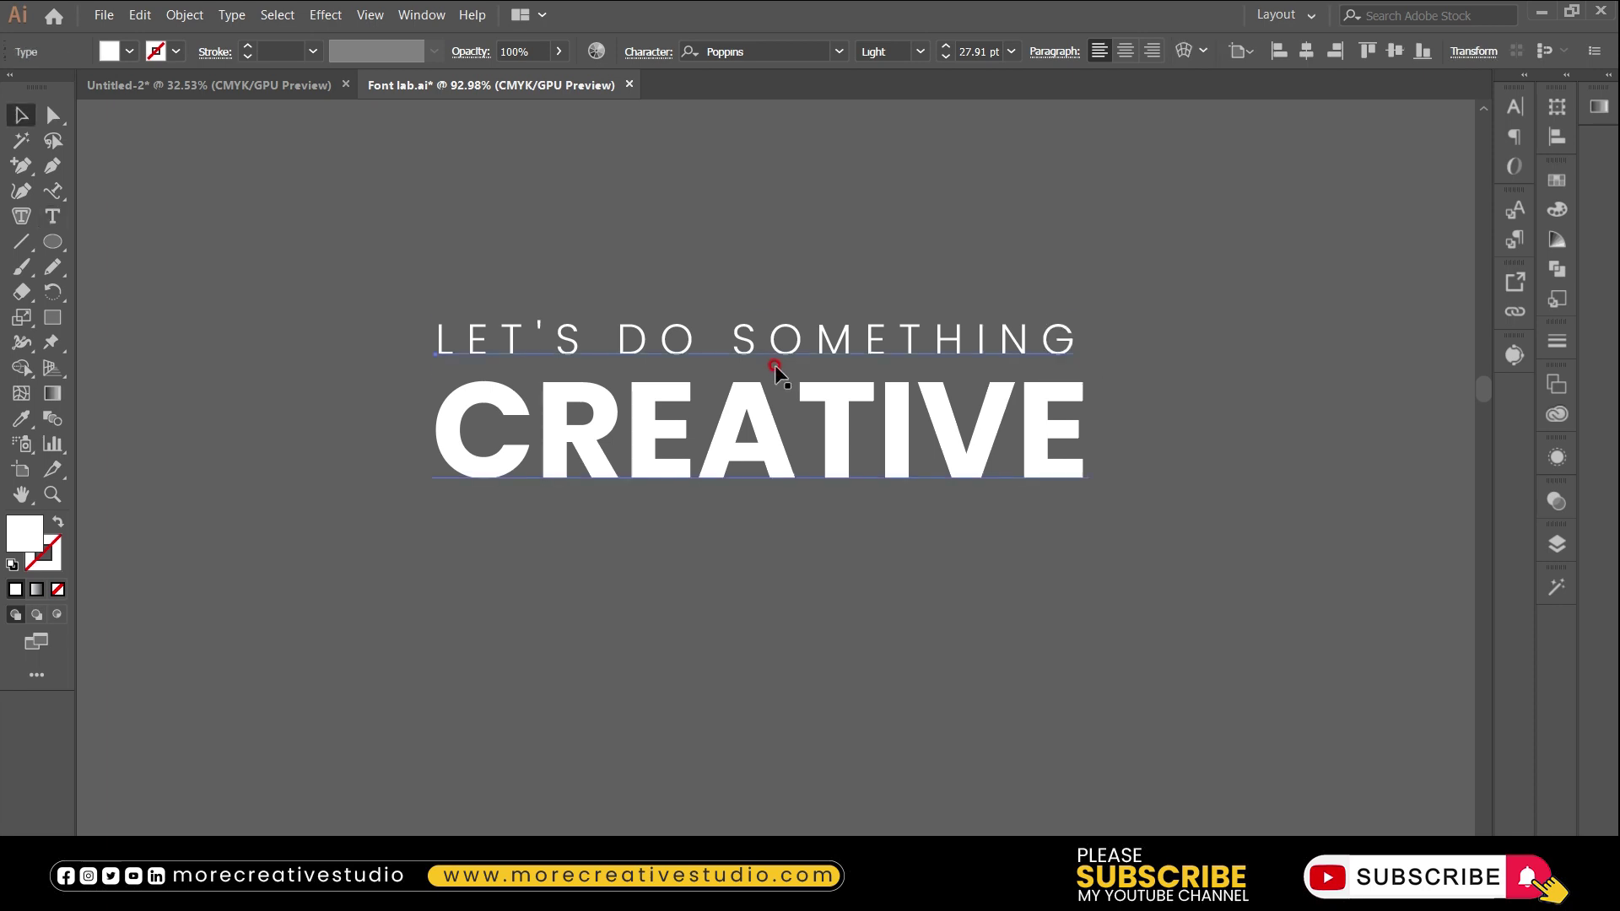
Scale LET'S DO SOMETHING to CREATIVE's width and nudge it just above CREATIVE
mouse_move(442, 343)
left_mouse_down()
mouse_move(453, 428)
mouse_move(451, 413)
left_mouse_up()
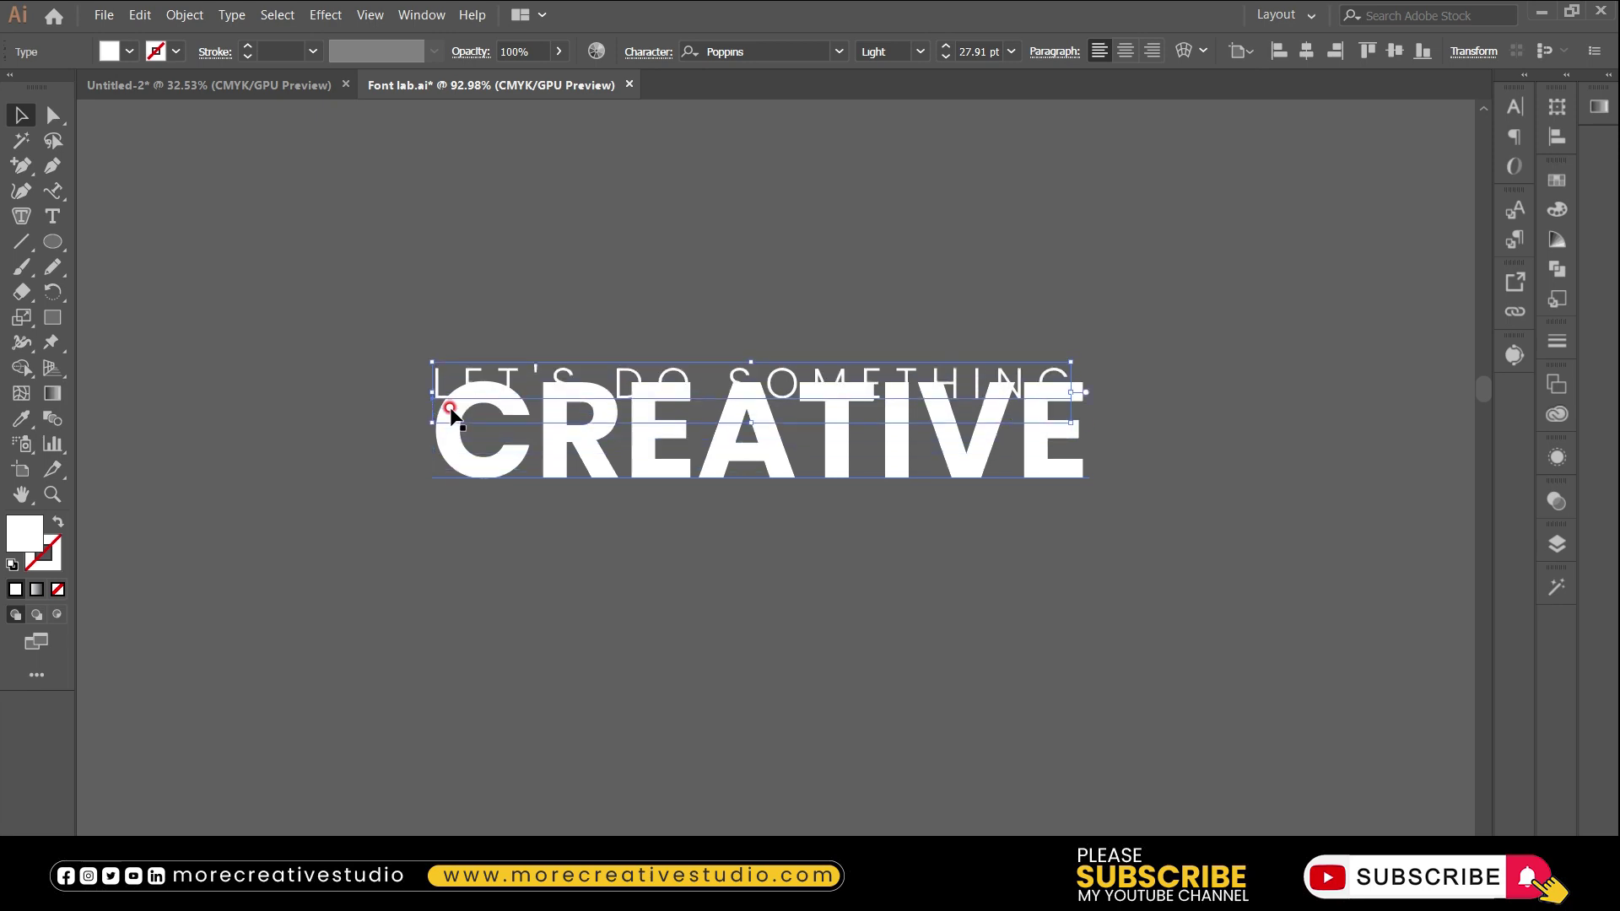
left_click_drag(1070, 332, 970, 337)
key("Up")
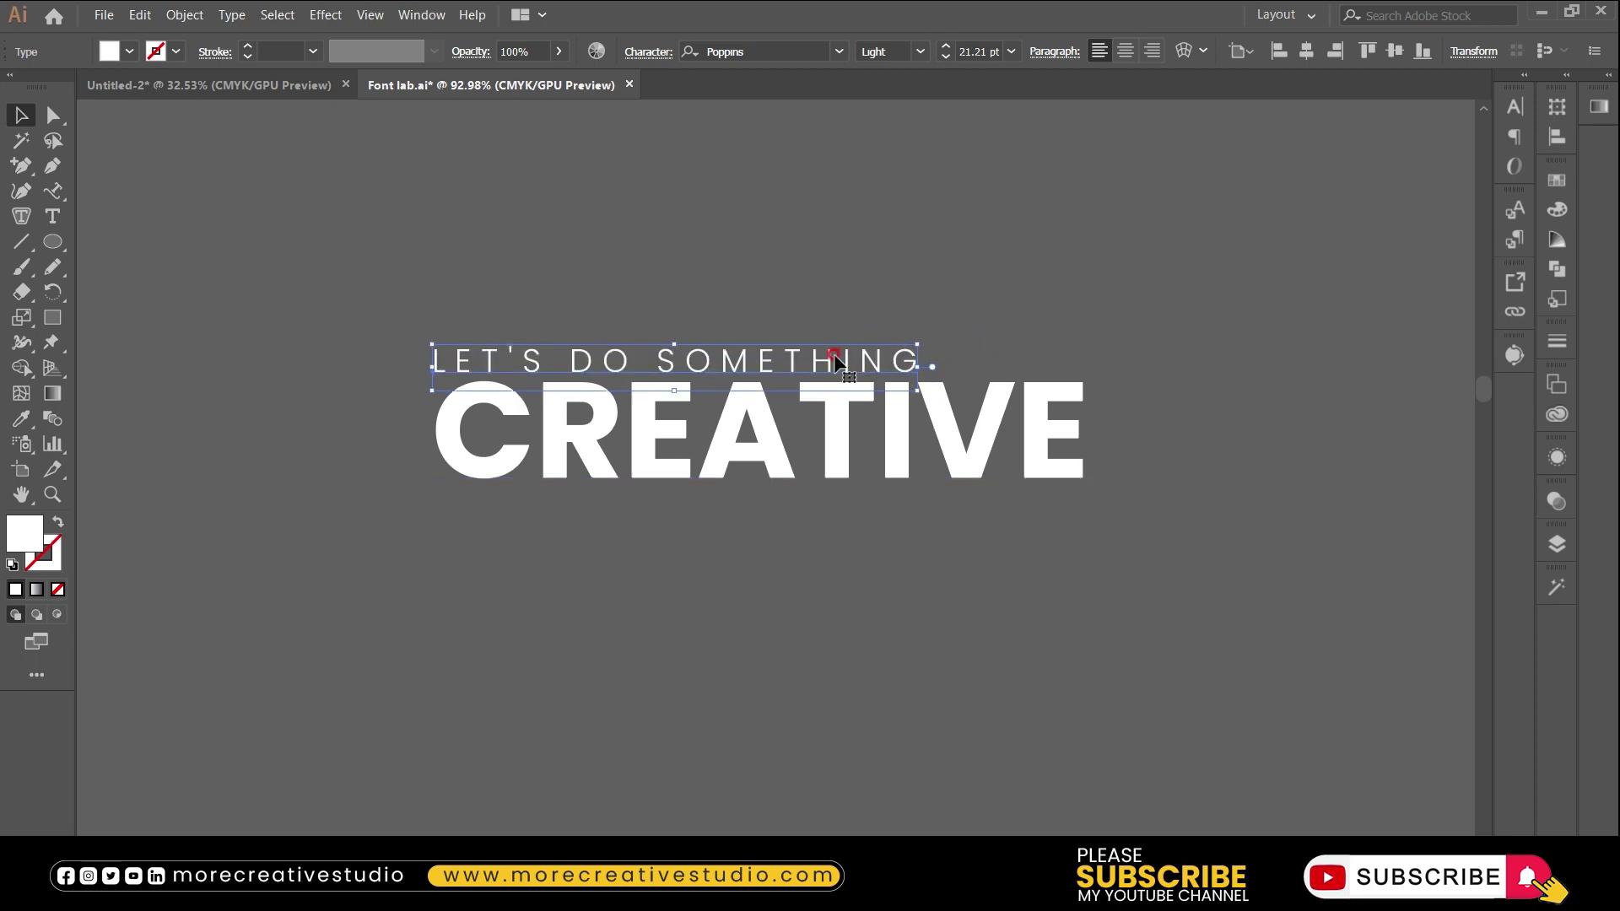
left_click_drag(917, 344, 951, 333)
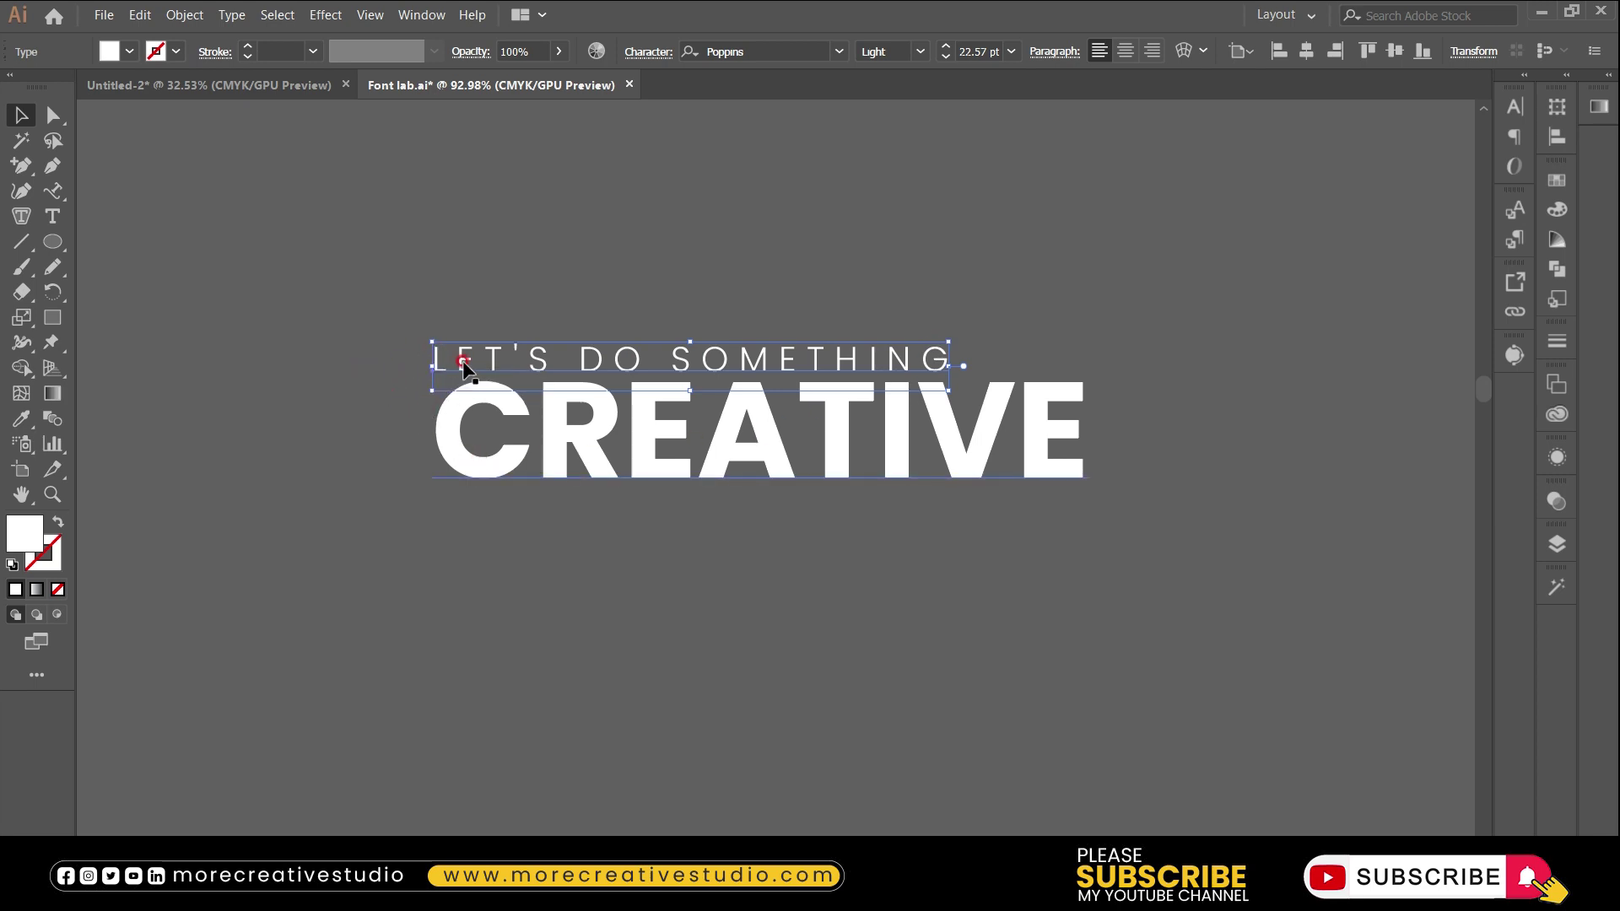
key("Up")
key("Up")
key("Up")
key("Up")
key("Up")
key("Up")
key("Up")
key("Up")
key("Up")
key("Up")
key("Up")
key("Up")
left_click(772, 267)
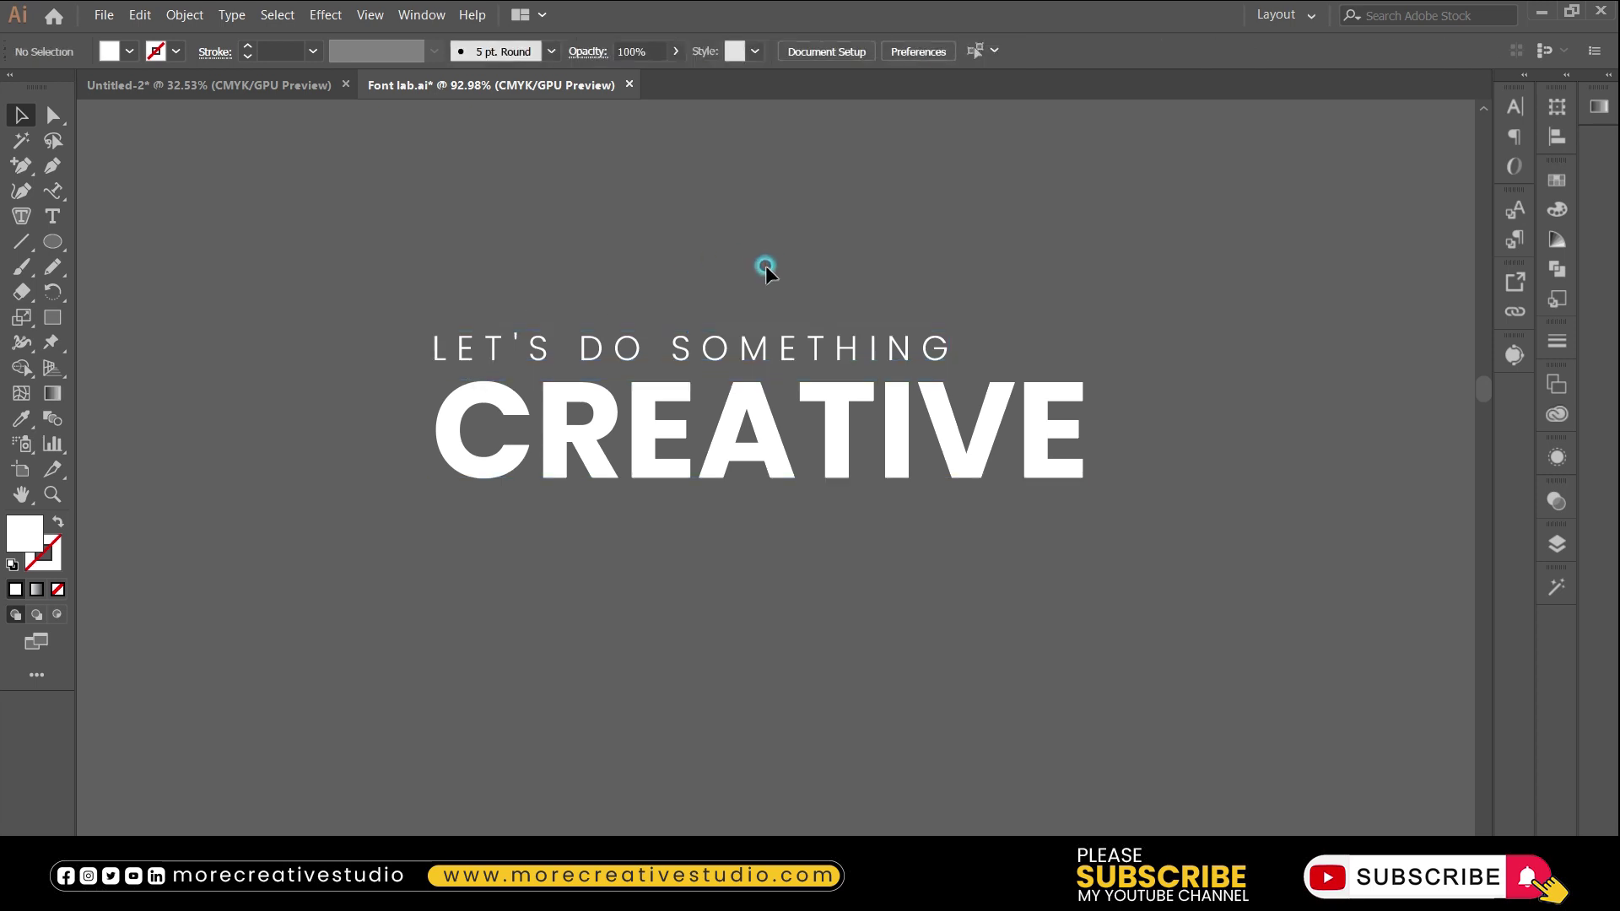
Horizontally centre the LET'S DO SOMETHING and CREATIVE lines on each other
left_click(802, 407)
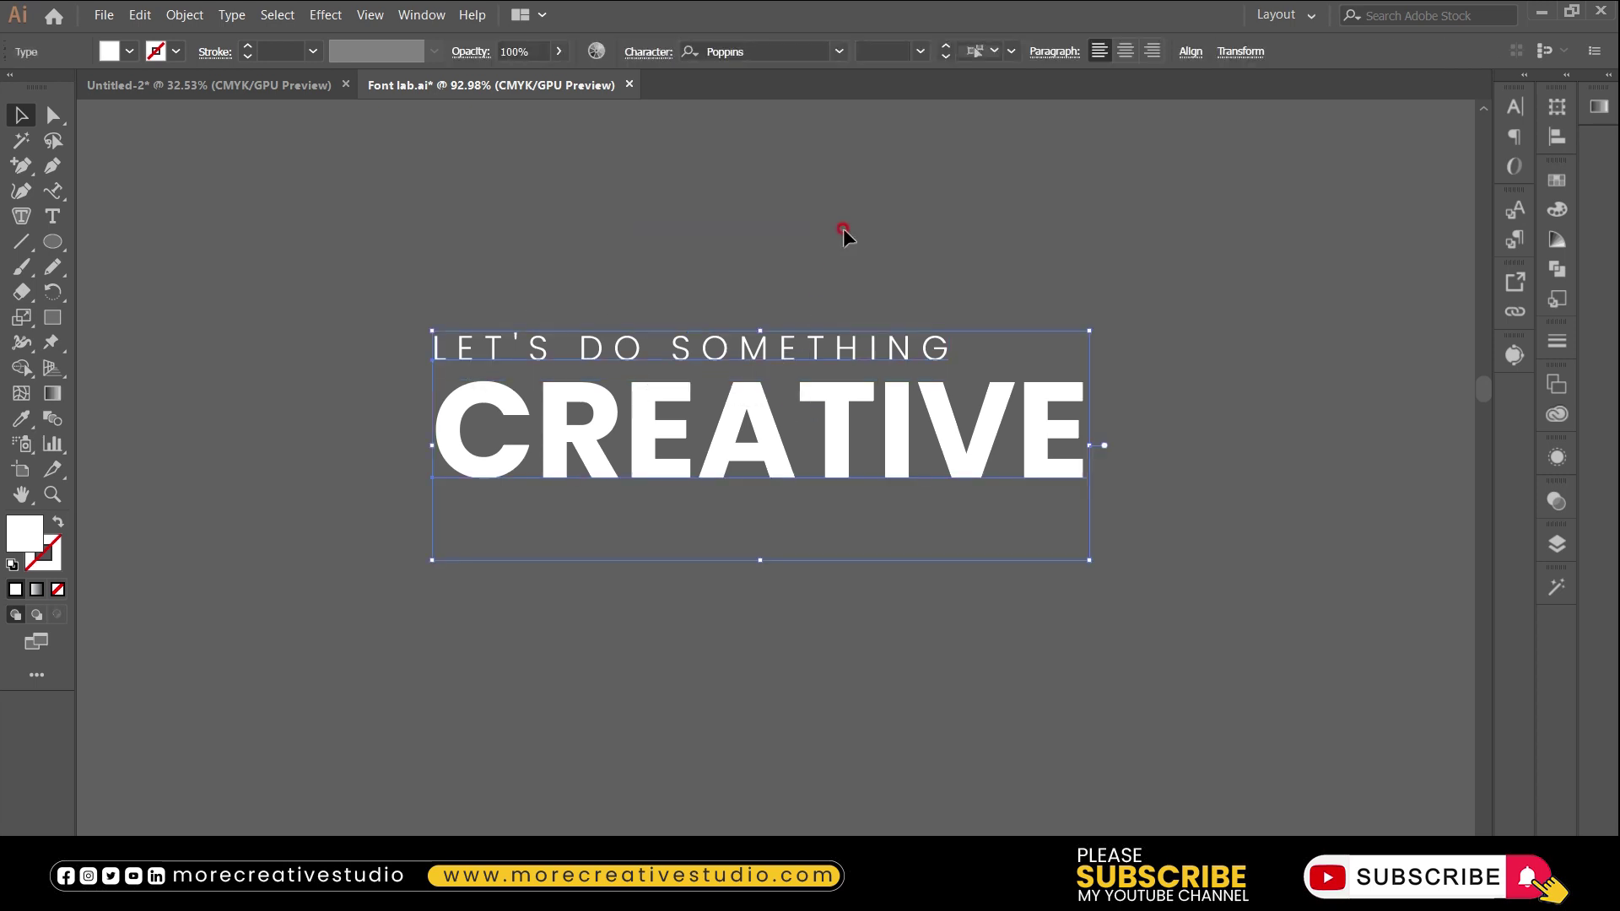
left_click(1192, 51)
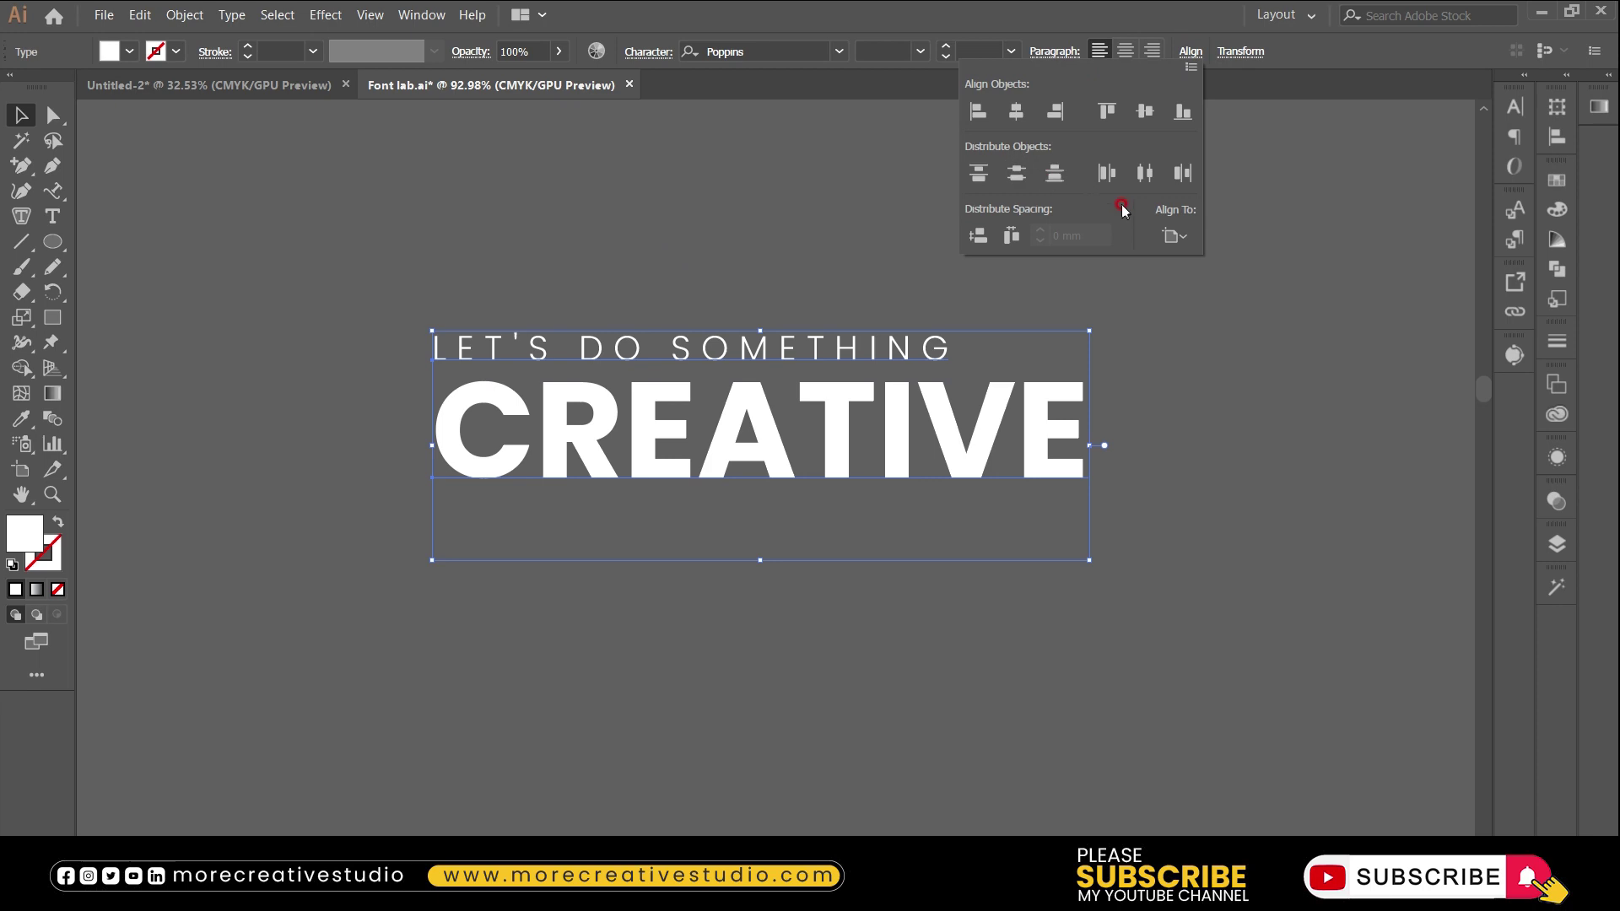
left_click(1175, 235)
left_click(1196, 263)
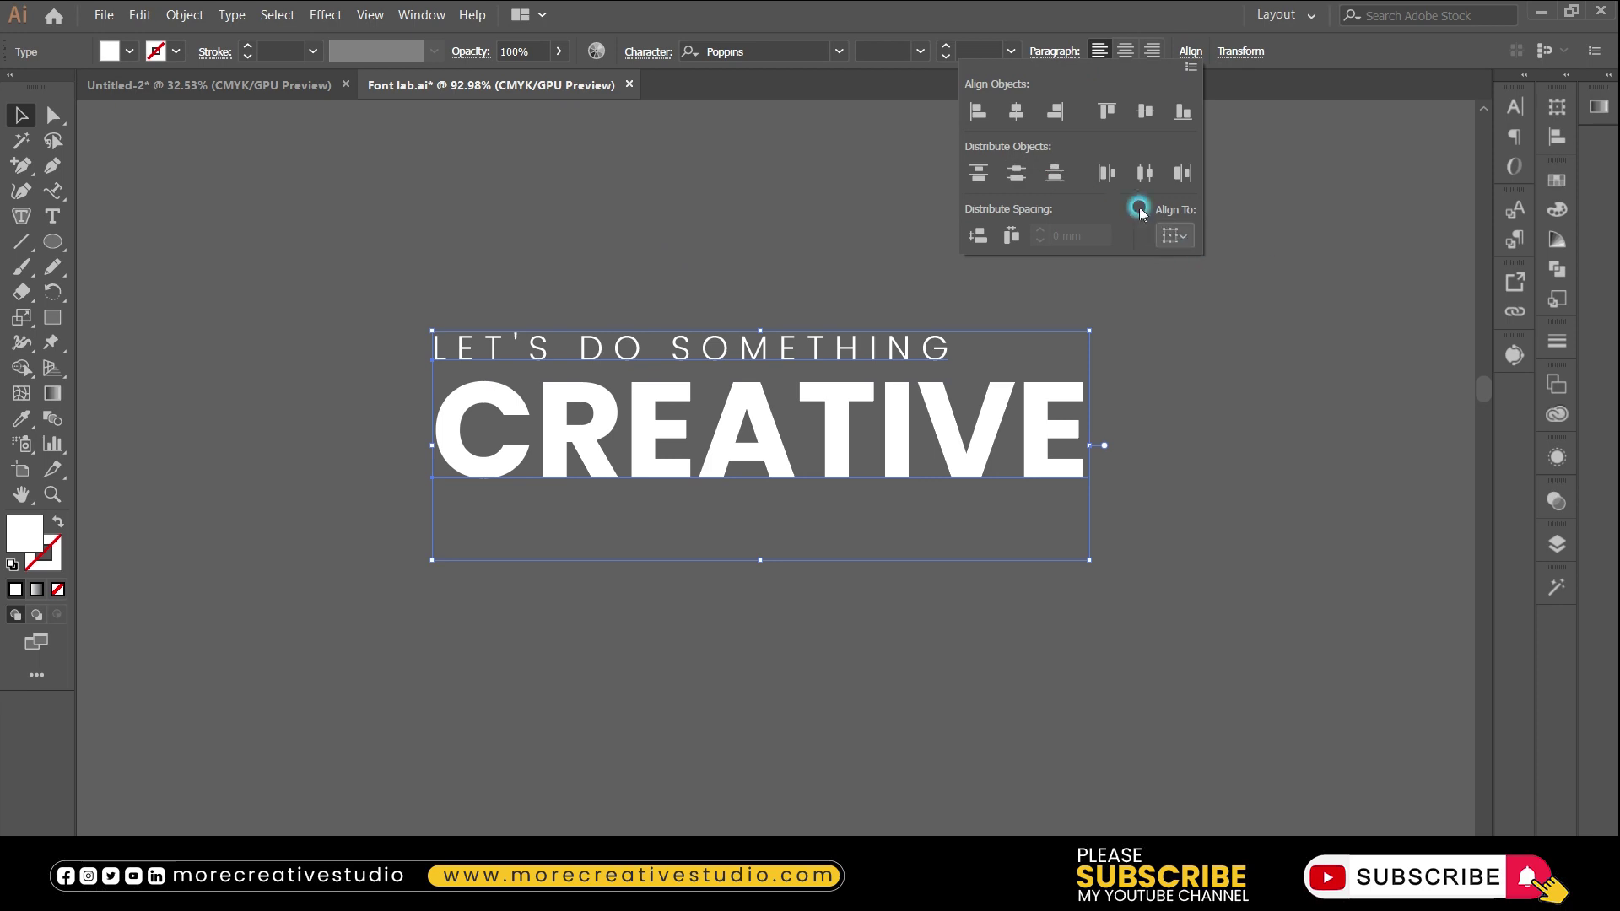
left_click(1016, 112)
left_click(748, 238)
Give both text lines a solid black fill and no stroke
left_click(690, 338)
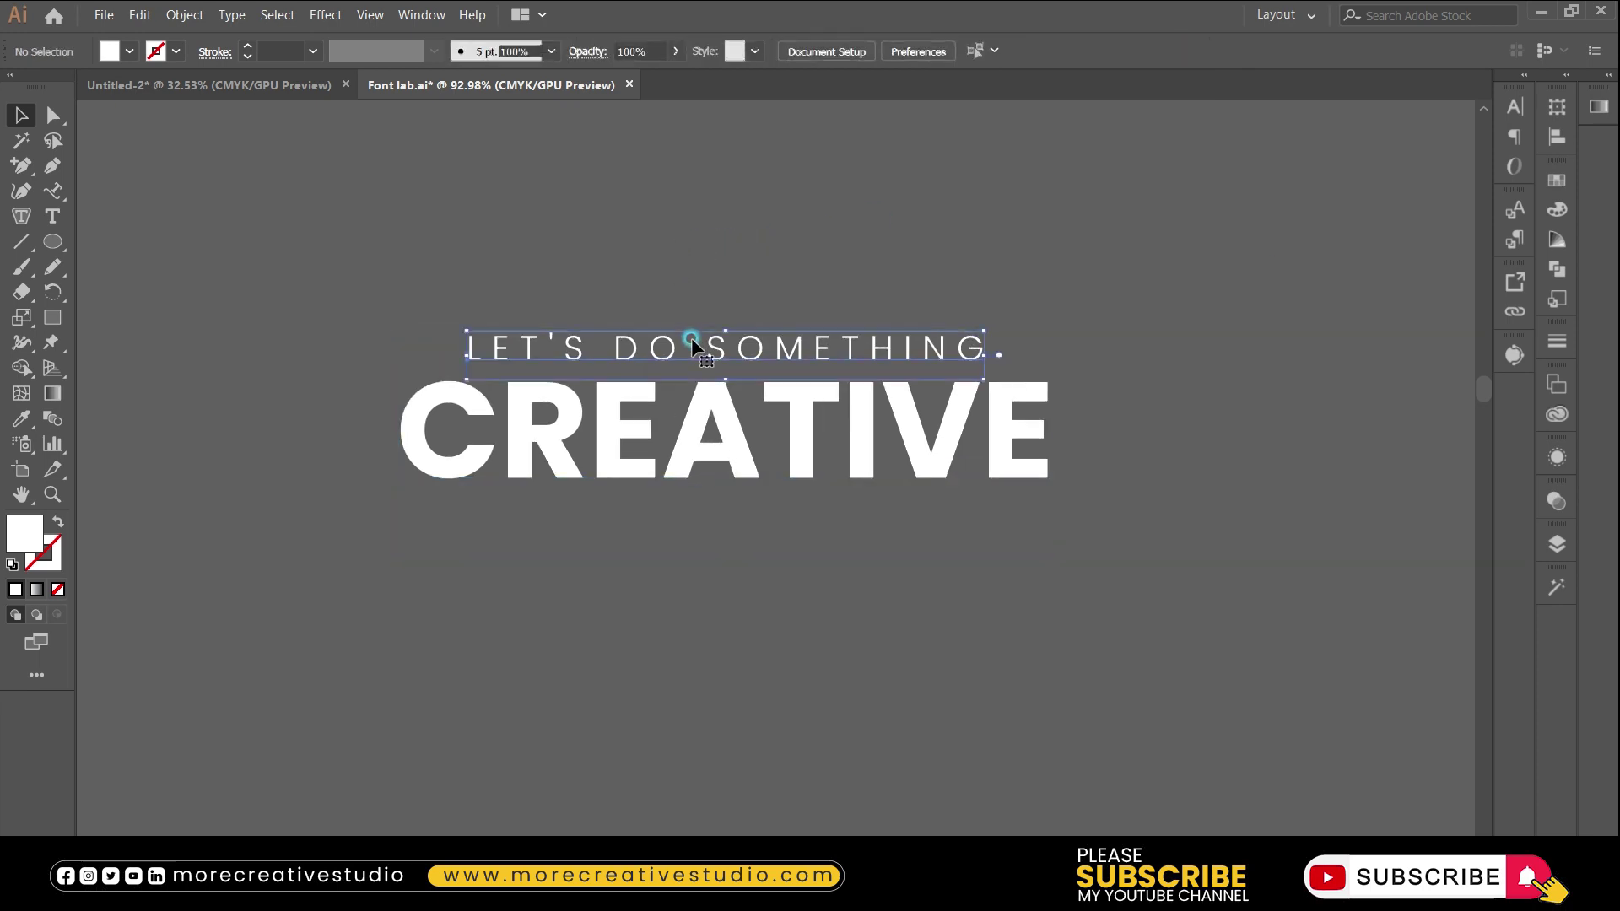
left_click(520, 451)
left_click(553, 350, "shift")
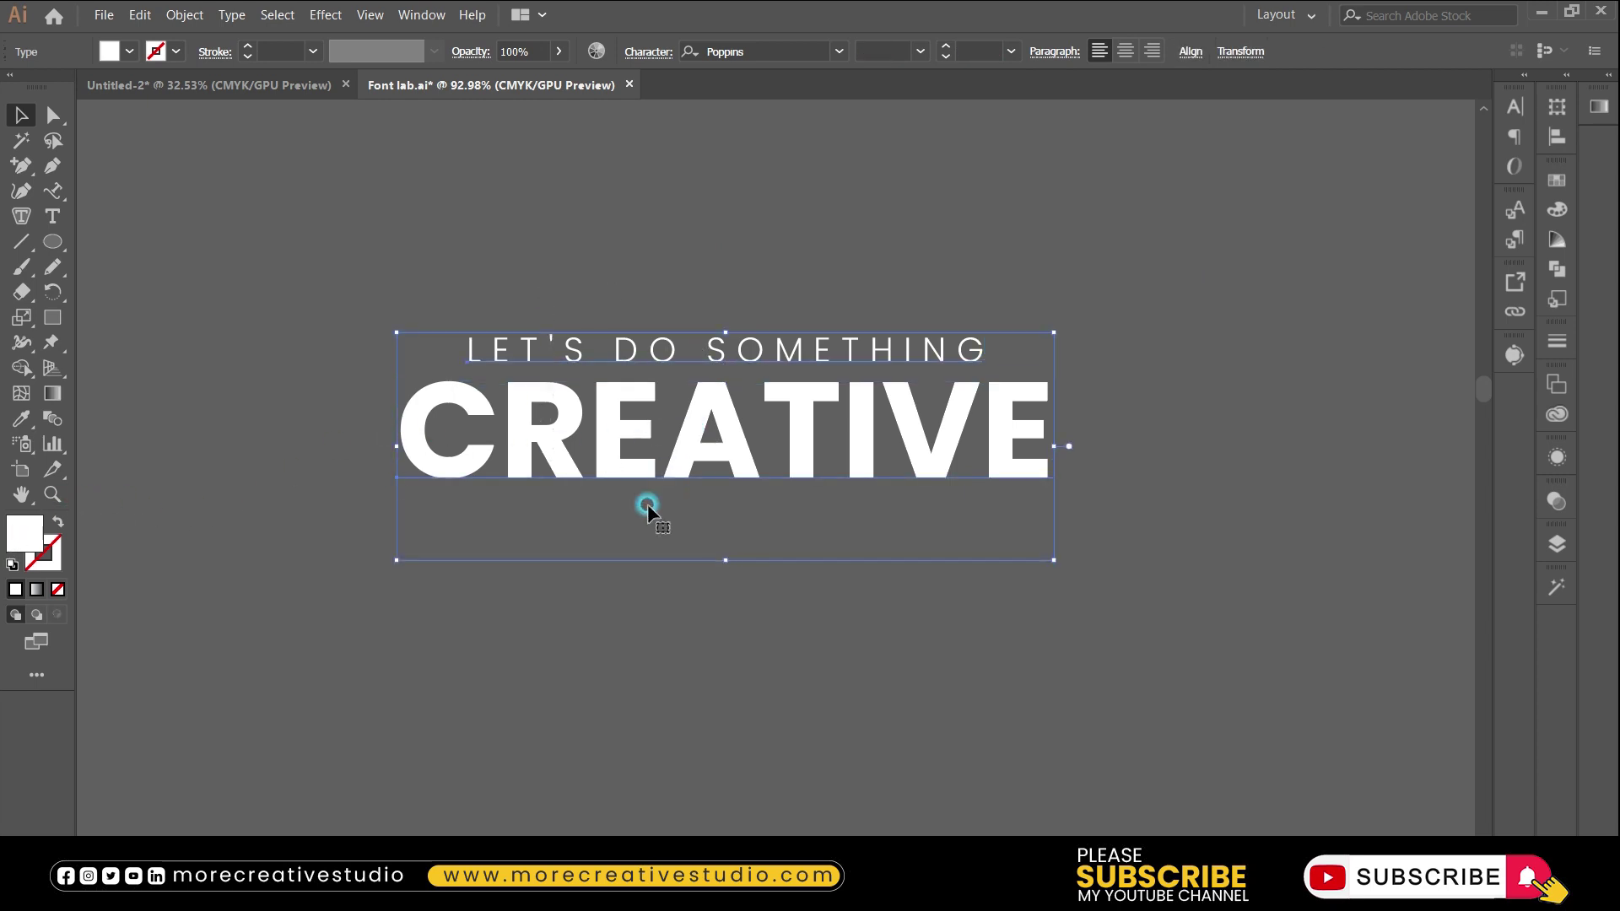
left_click(12, 564)
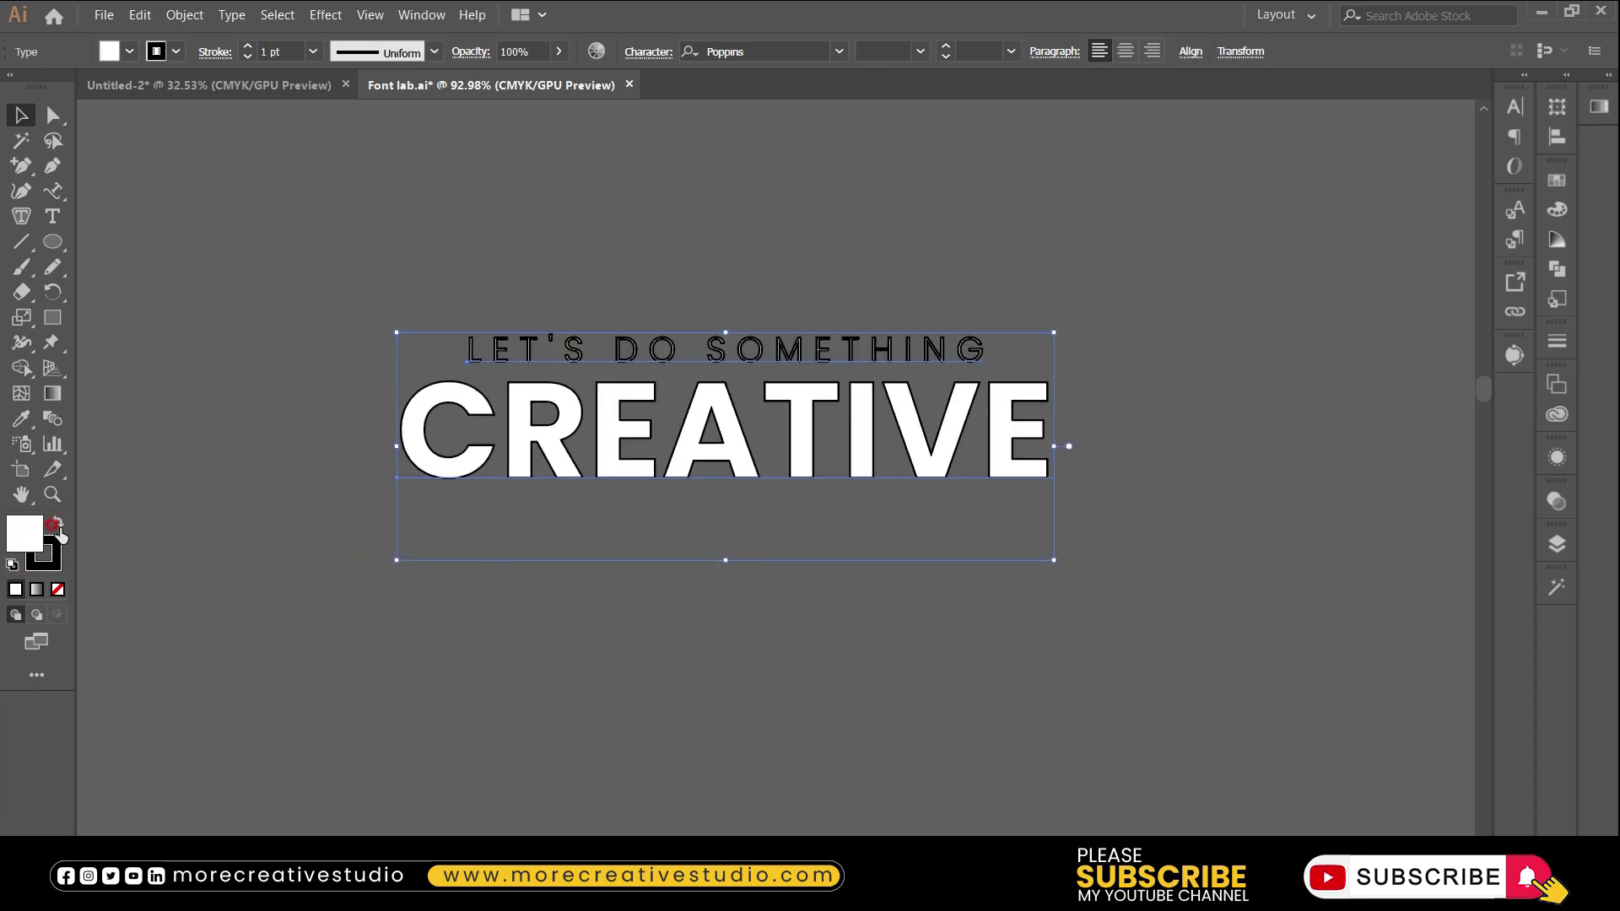
left_click(58, 527)
left_click(51, 563)
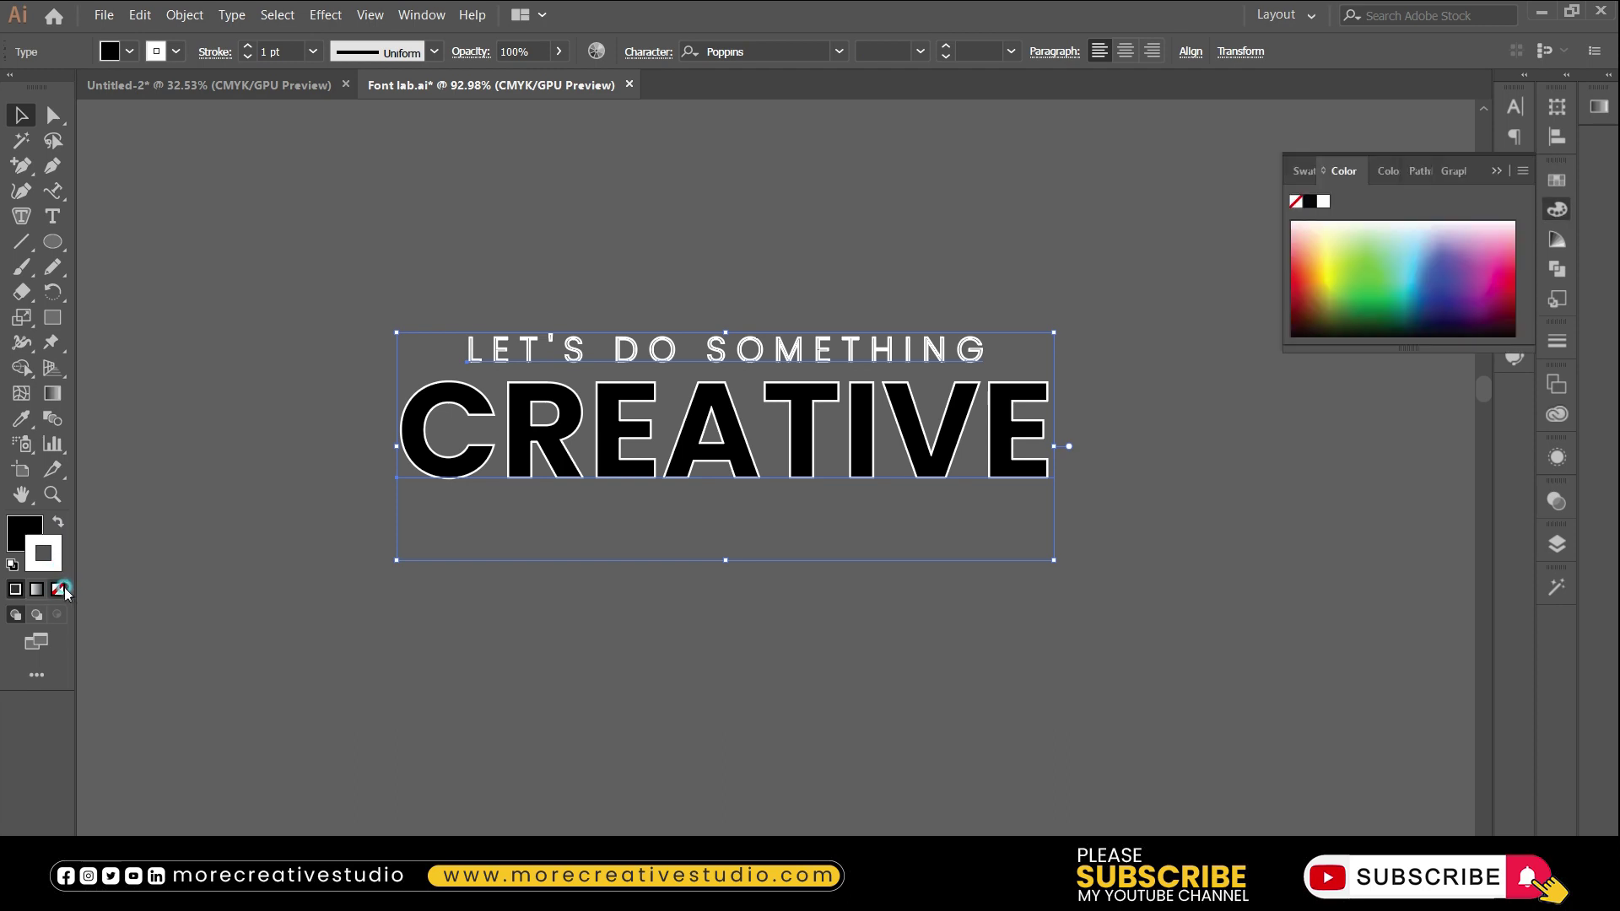
left_click(59, 589)
left_click(270, 496)
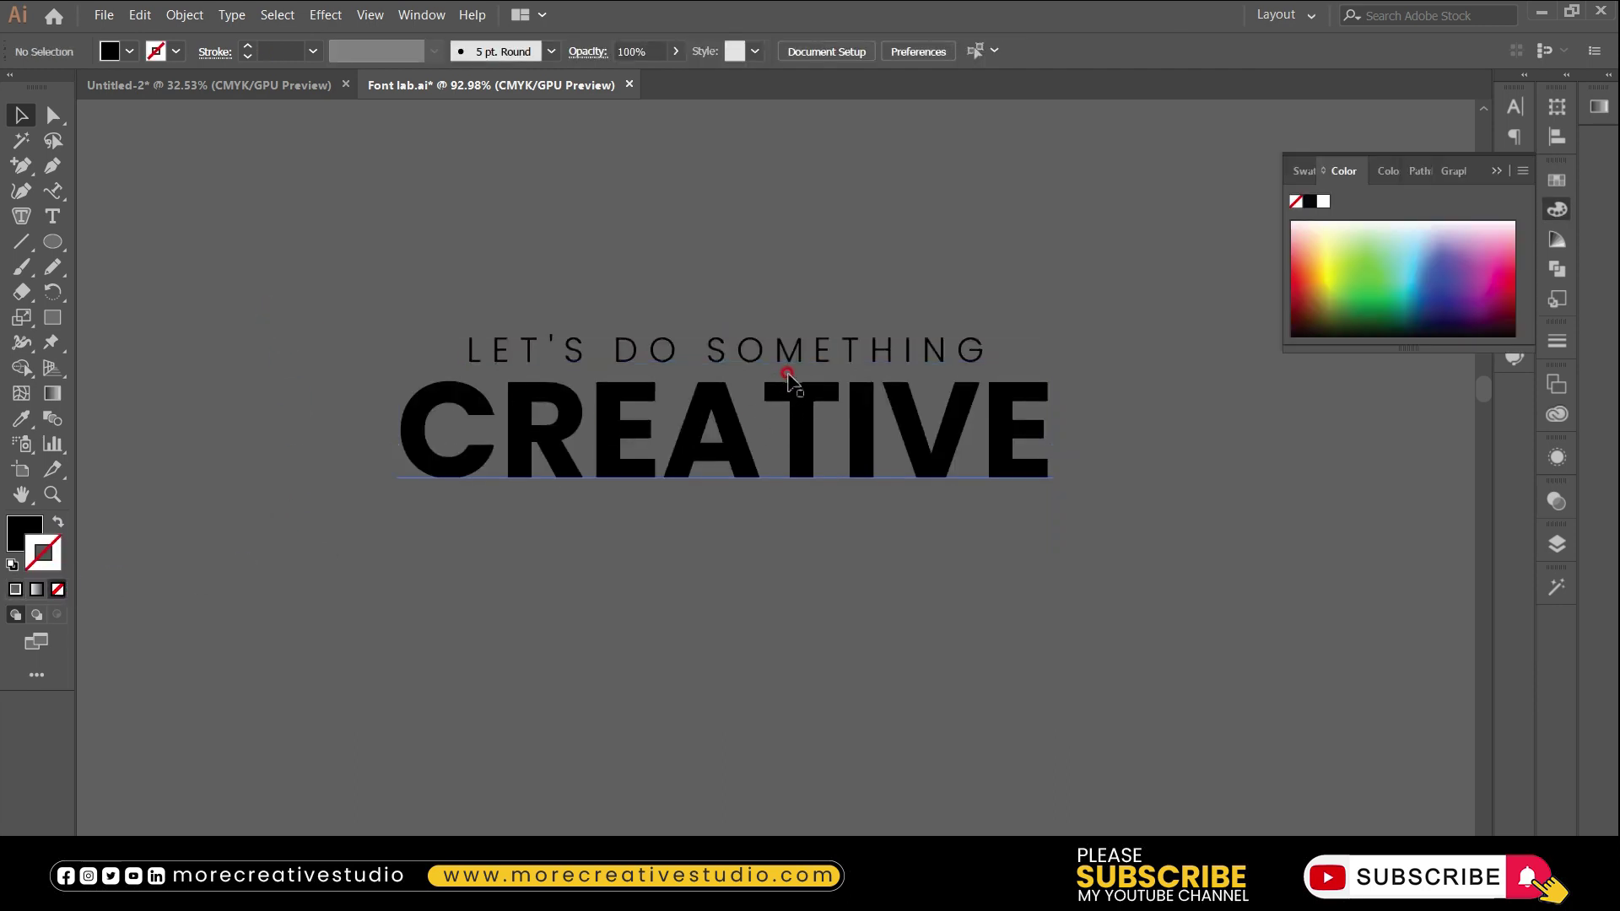
Select both text lines together
left_click(789, 378)
left_click(738, 553, "shift")
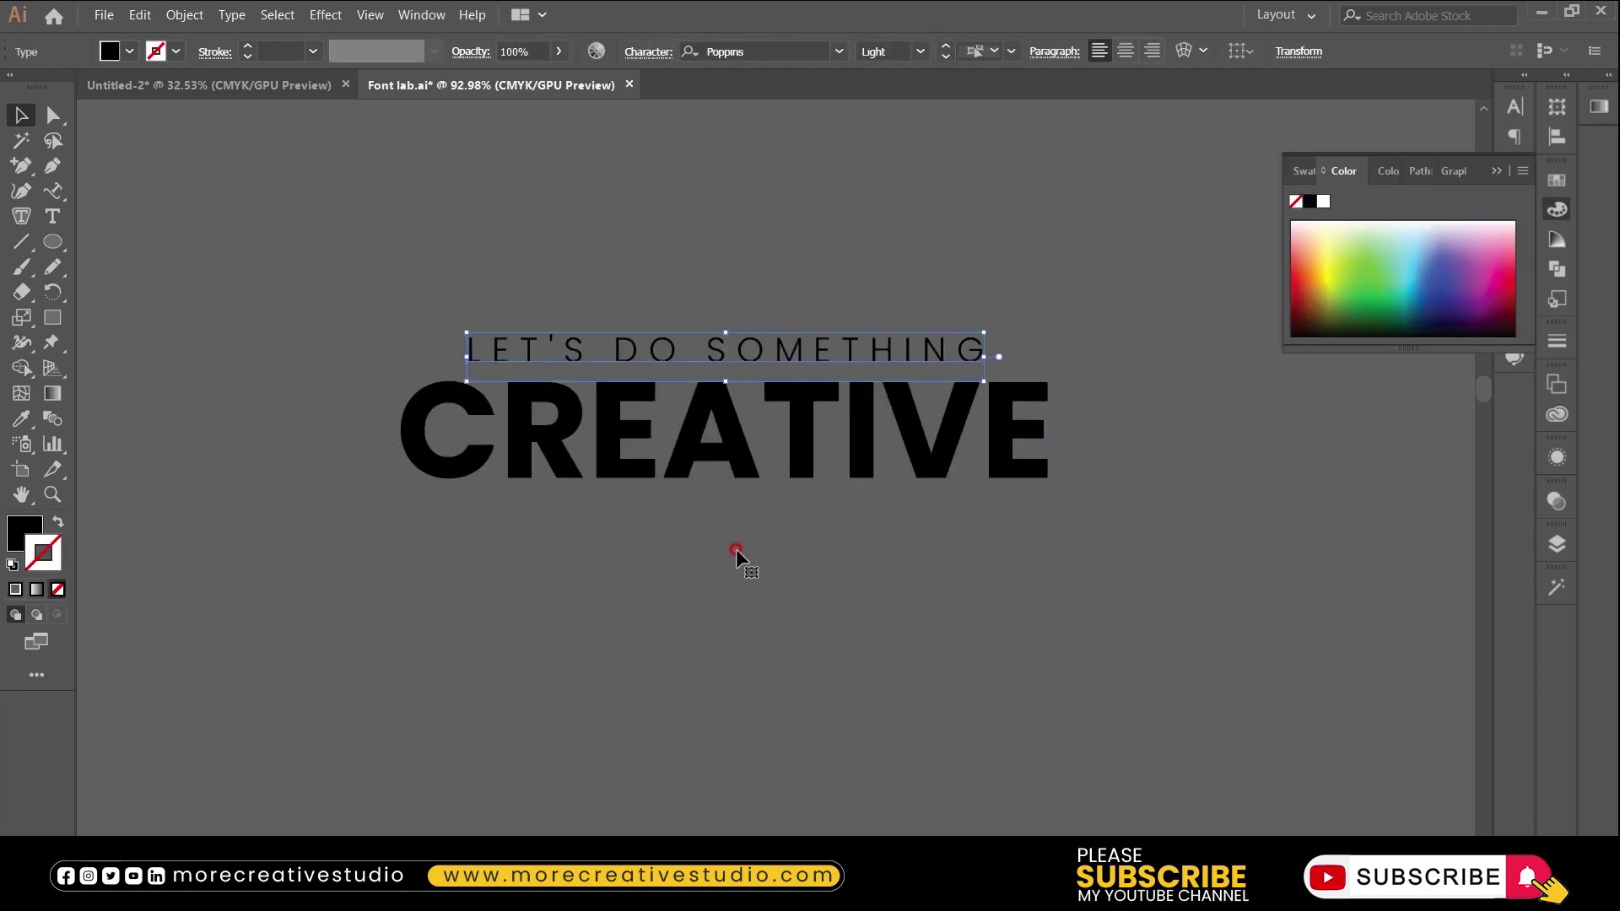
left_click(652, 248)
left_click(814, 403)
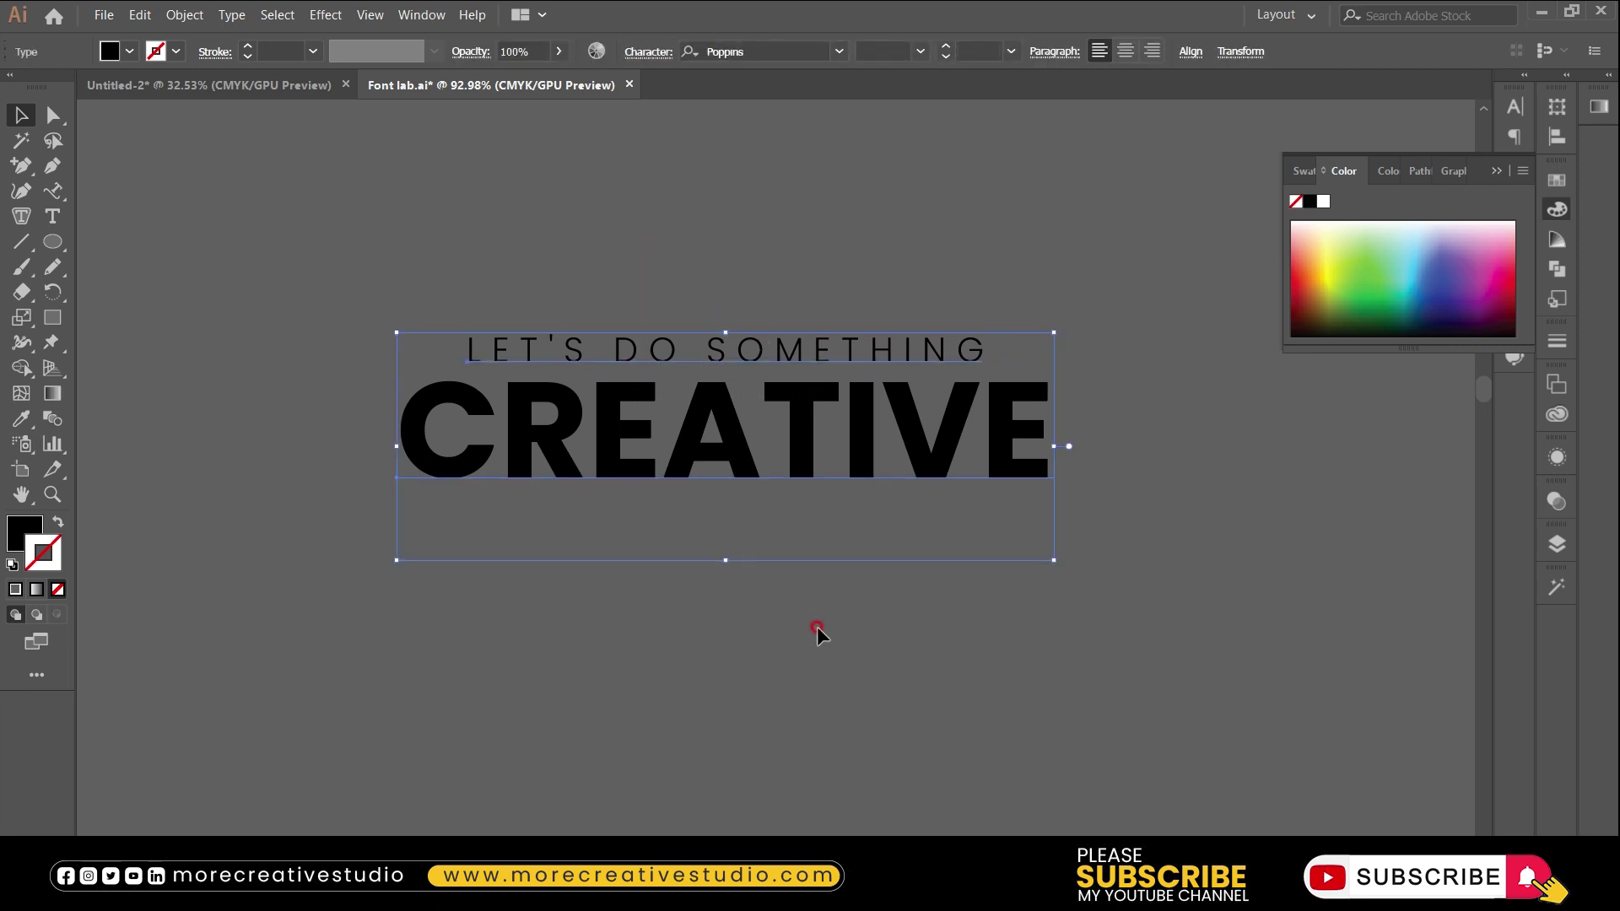
Paste the headline as a Smart Object, scale it to about 77%, and move it left of the egg
left_click_drag(805, 426, 839, 810)
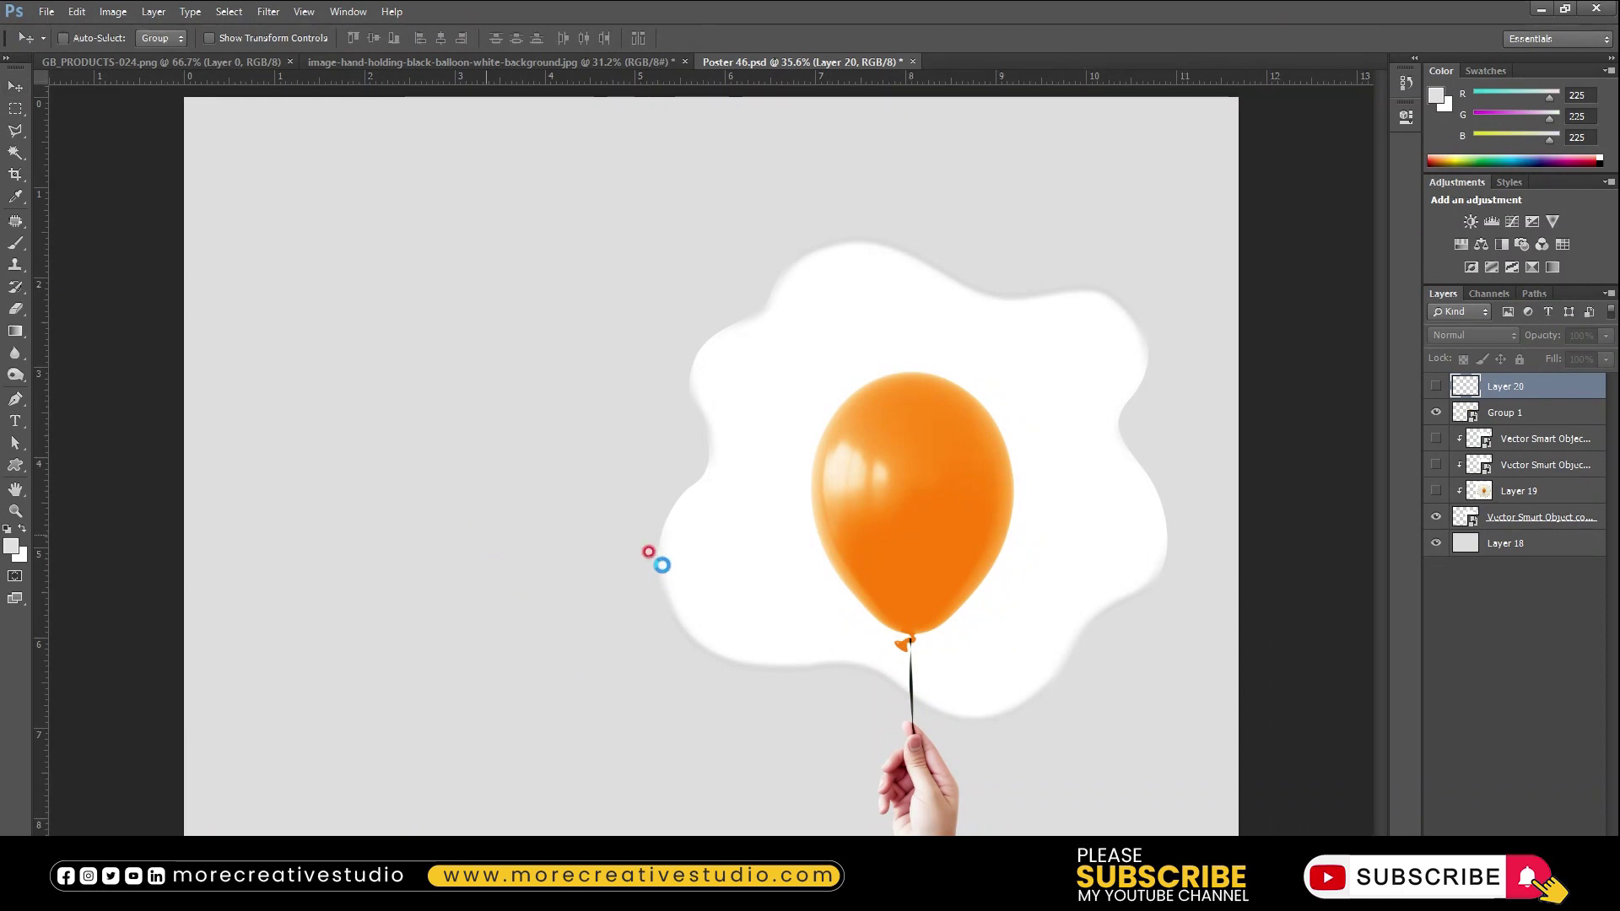
key("ctrl+v")
left_click_drag(747, 623, 687, 604)
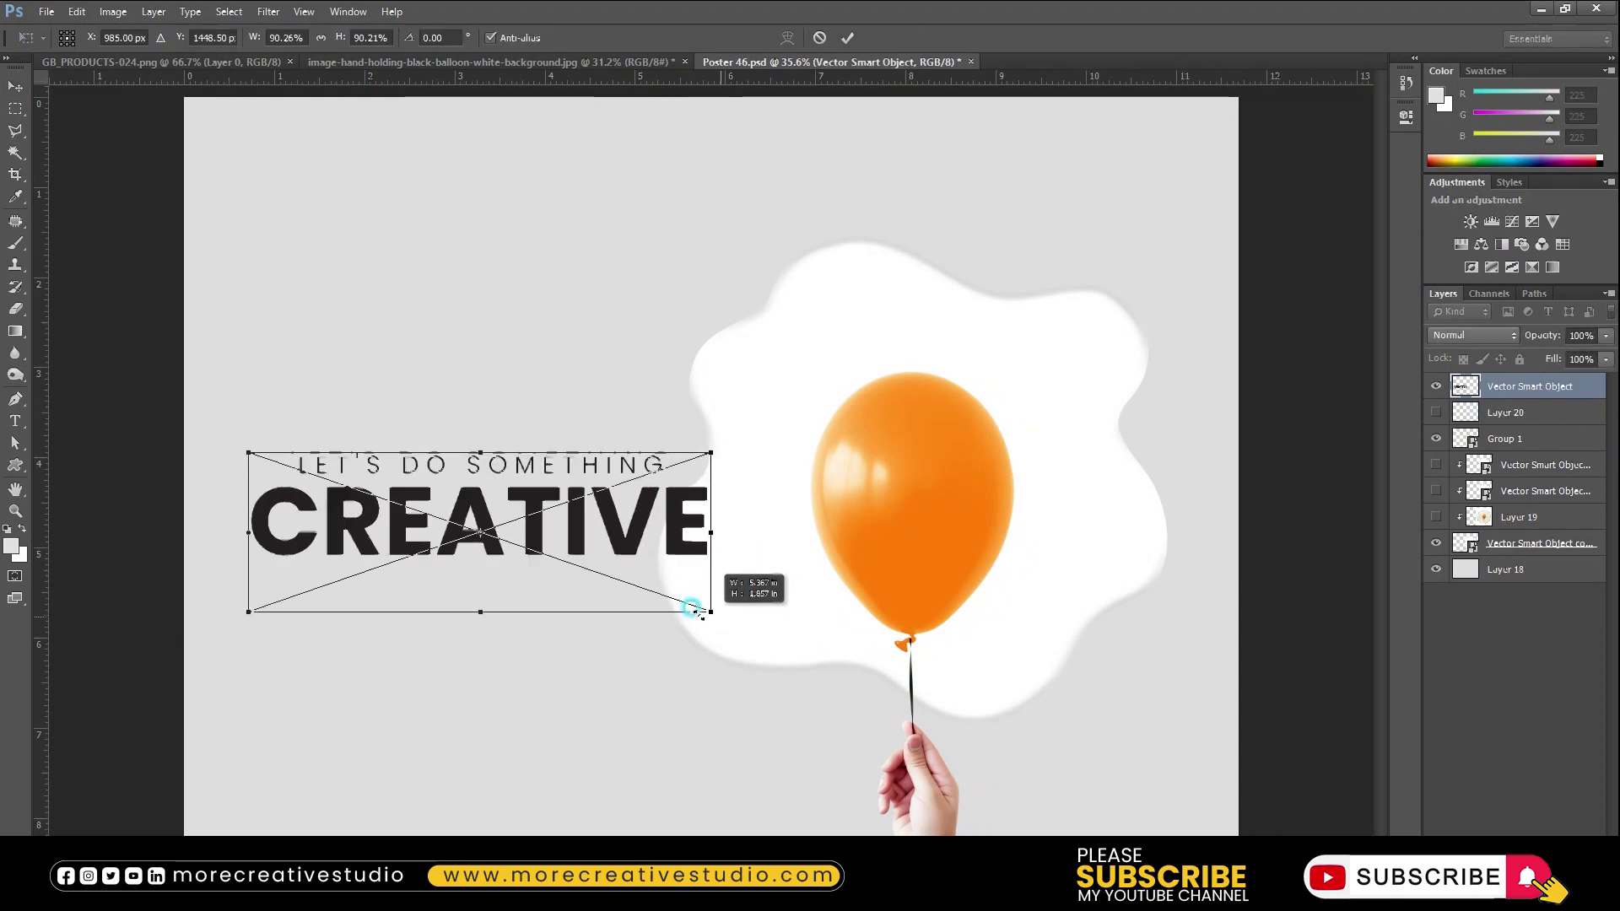
left_click_drag(636, 532, 593, 530)
key("Return")
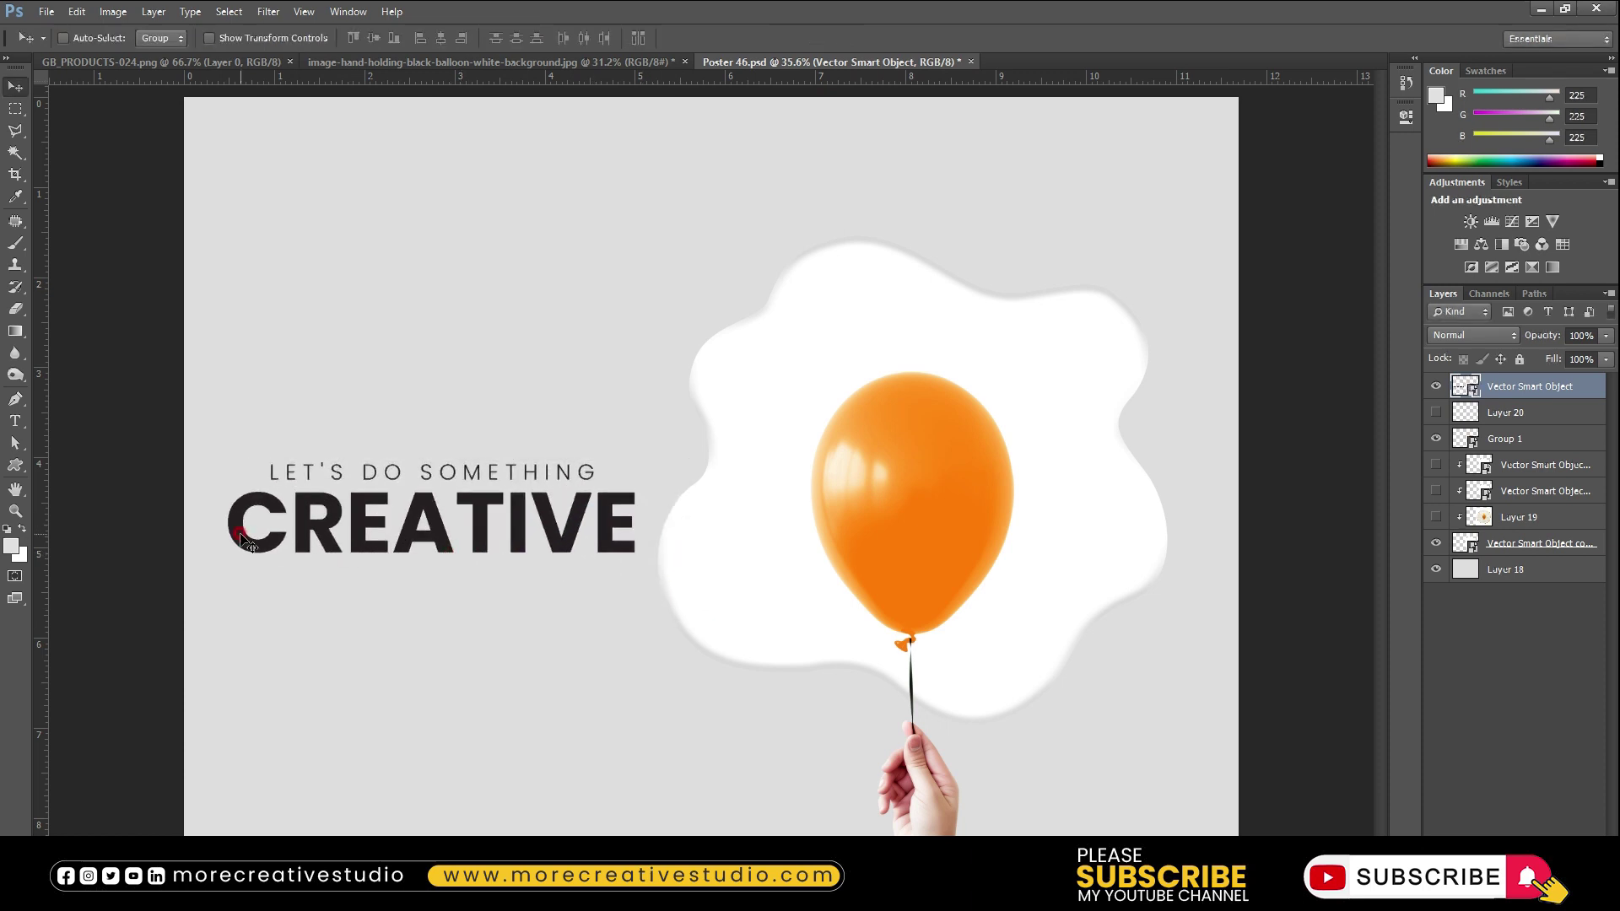
Show guides and set margin guides at about 0.4 in left and 11.3 in right
key("ctrl+semicolon")
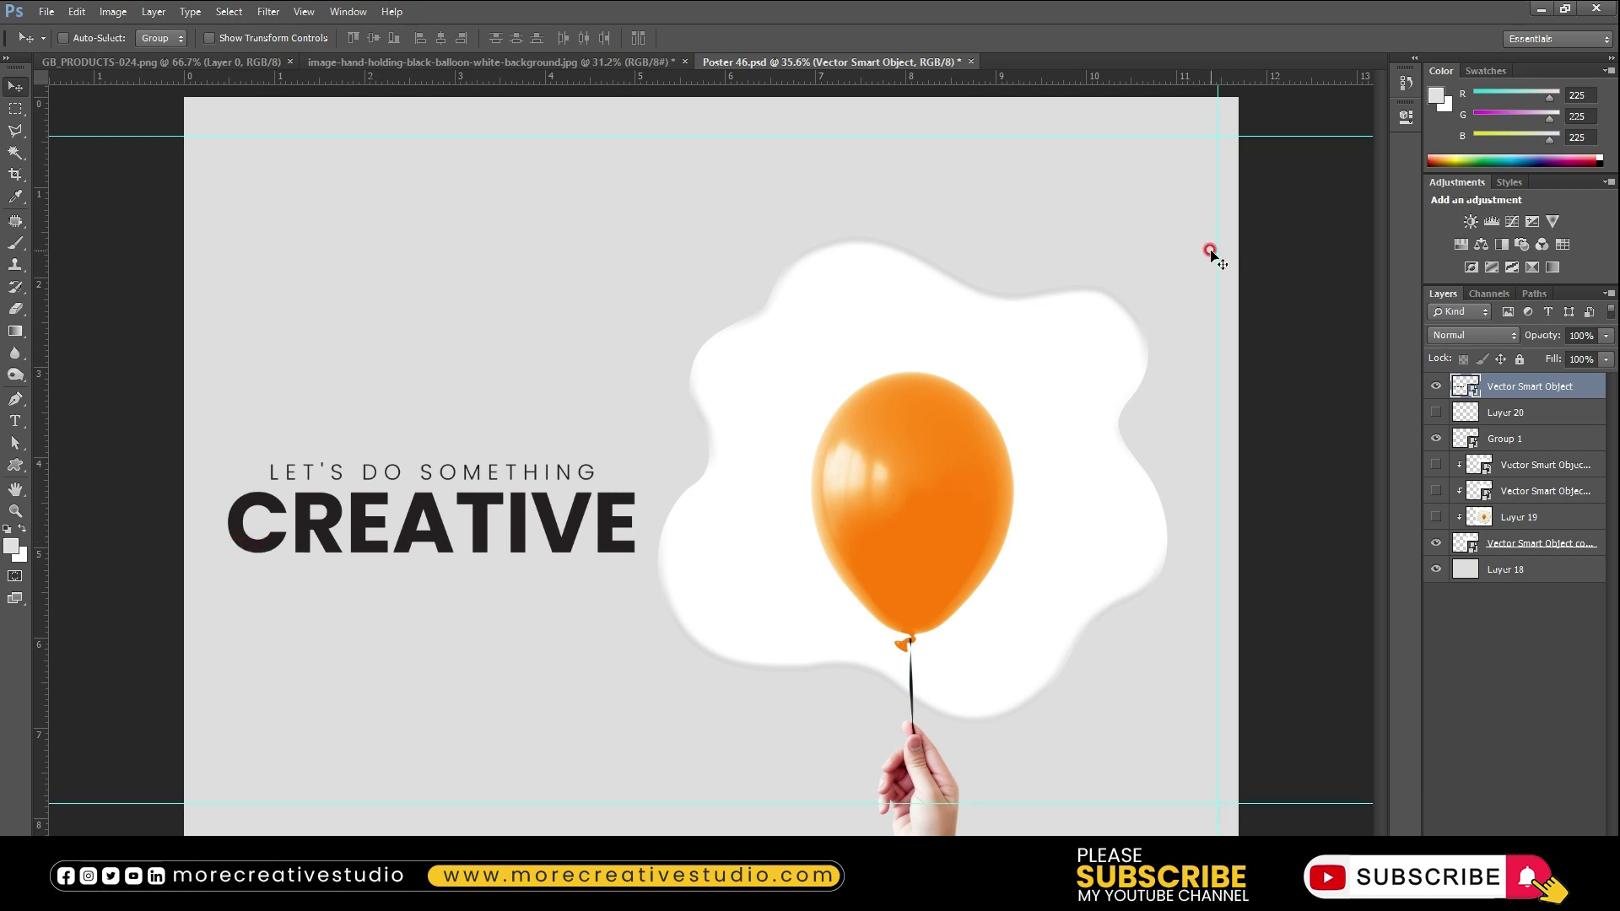
left_click_drag(1215, 253, 1204, 259)
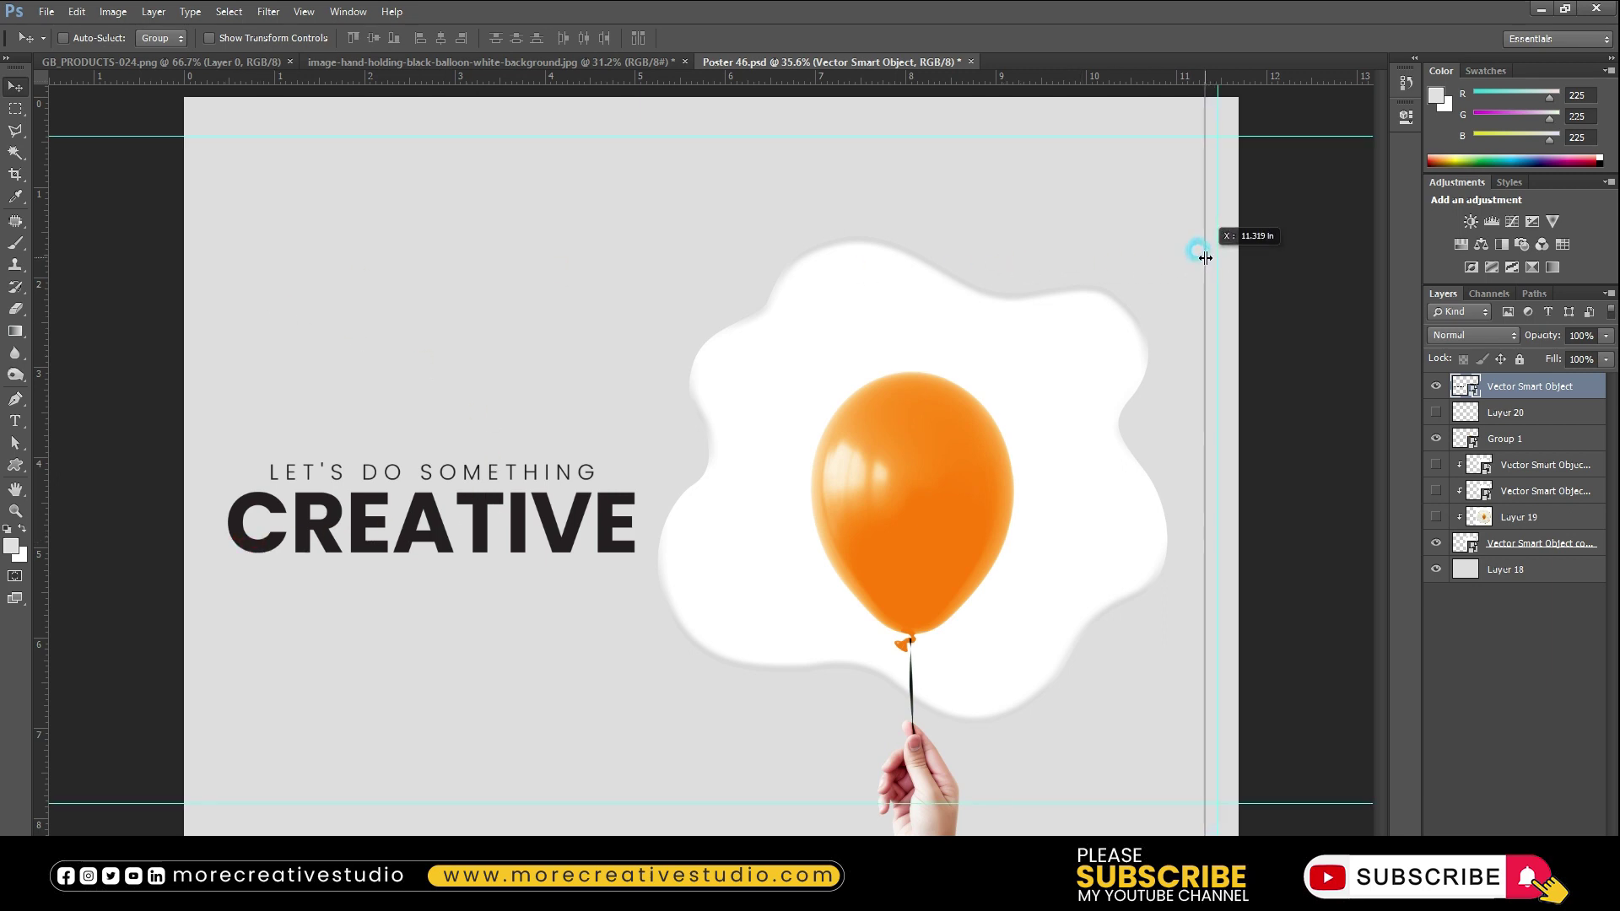
left_click_drag(1204, 258, 1201, 258)
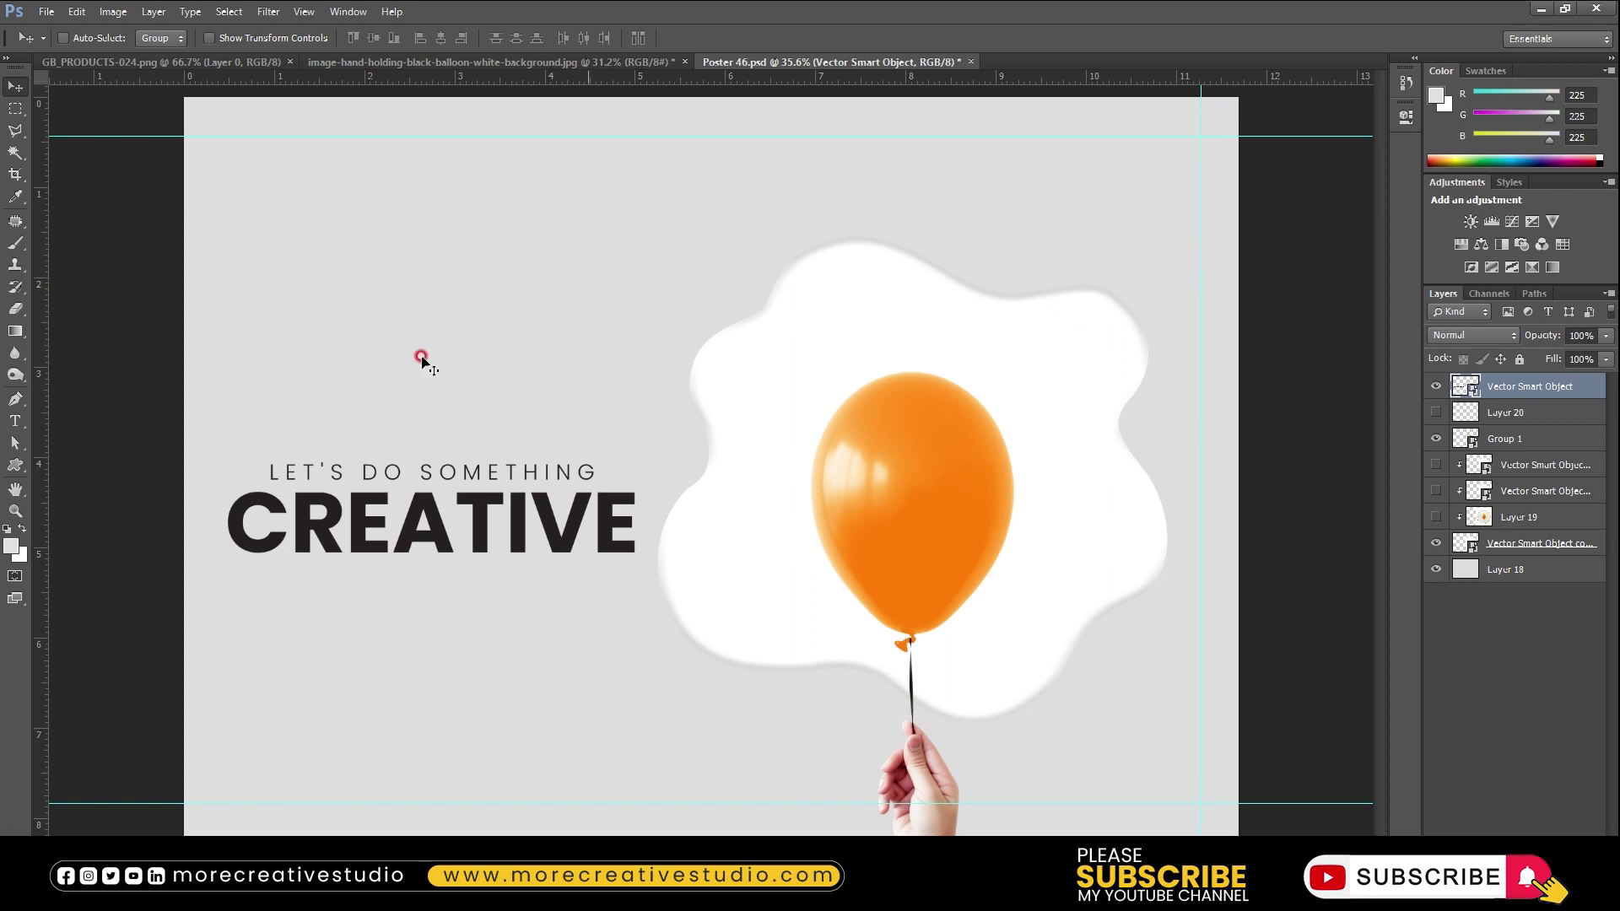
left_click_drag(63, 348, 222, 355)
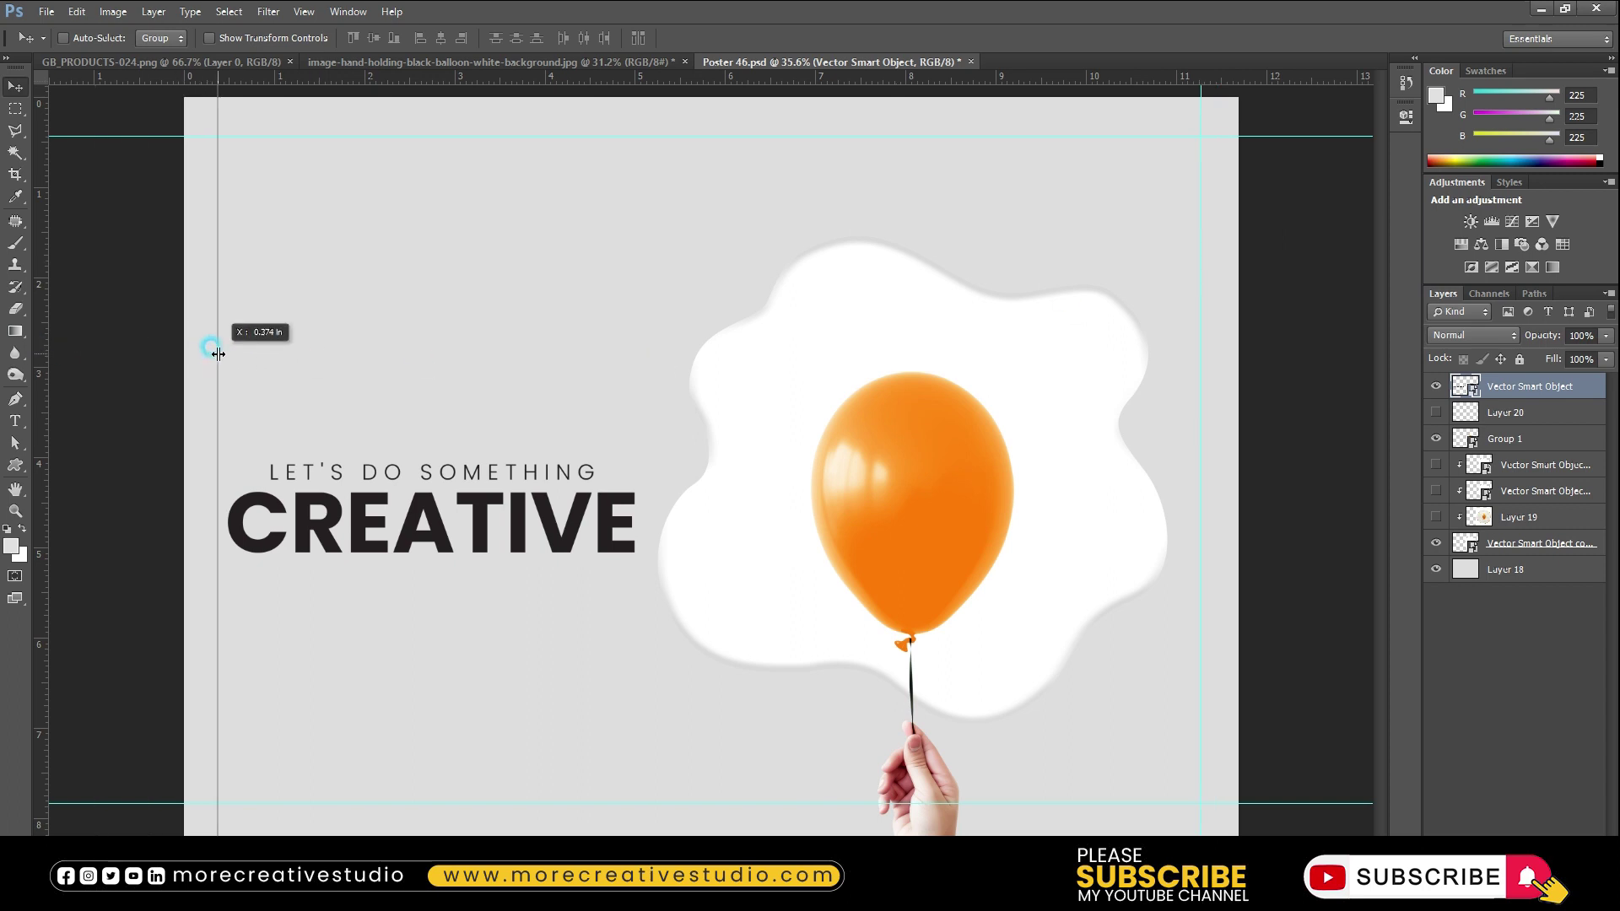
left_click_drag(222, 355, 220, 359)
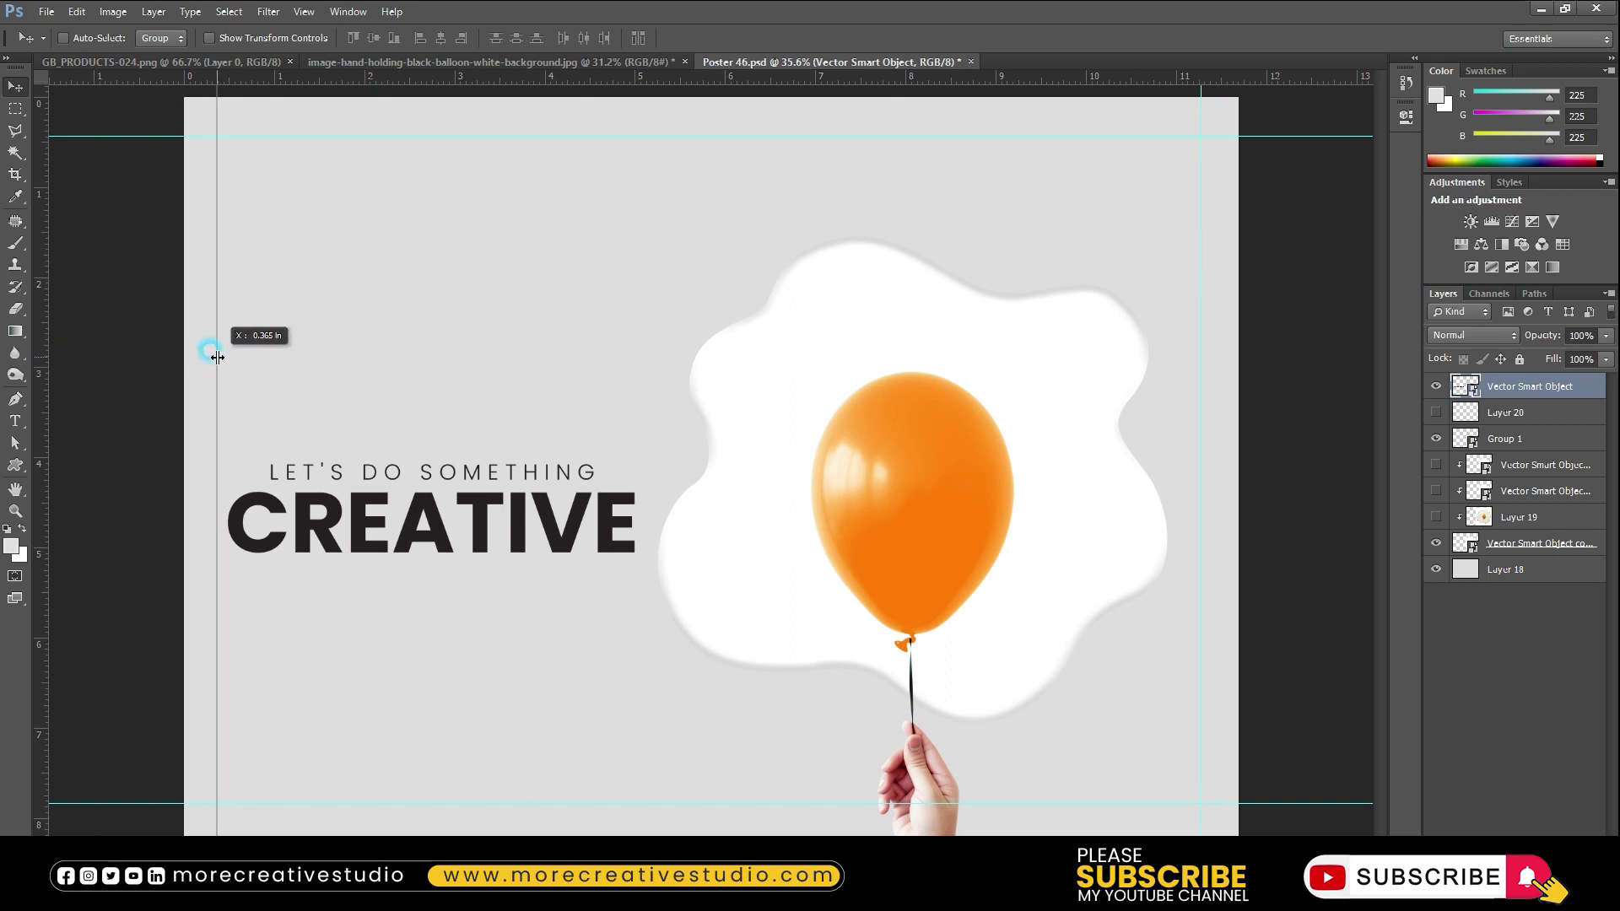
left_click_drag(220, 359, 221, 361)
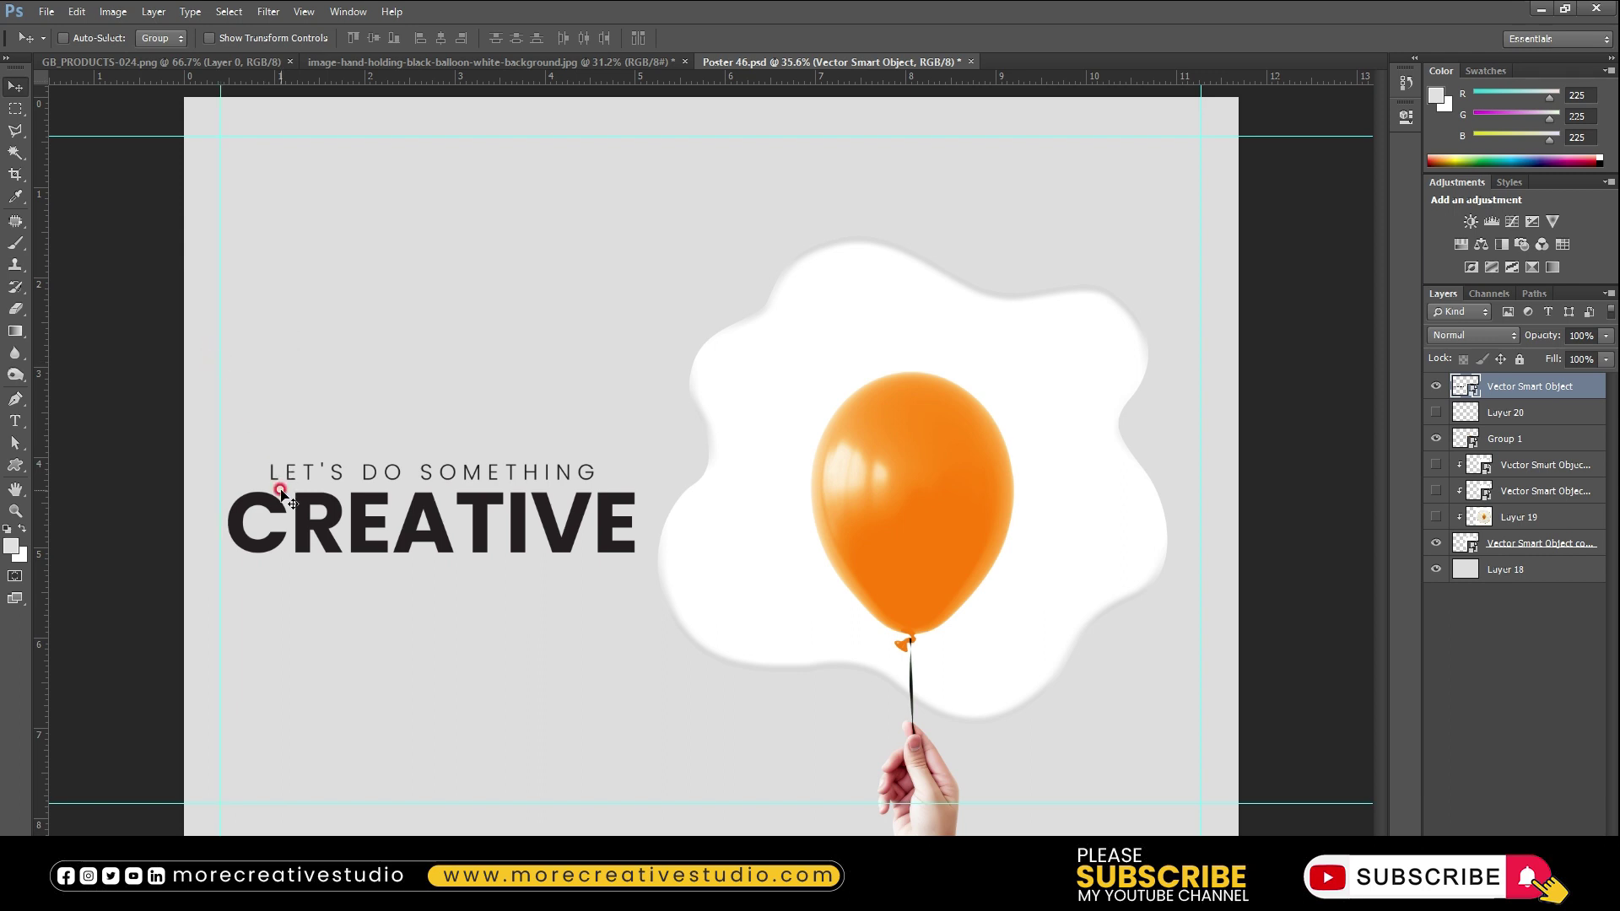
Measure the top margin with a temporary rectangular selection, then nudge the text block into place
key("m")
mouse_move(185, 98)
left_mouse_down()
mouse_move(222, 144)
mouse_move(1219, 149)
left_mouse_up()
key("ctrl+d")
key("v")
key("shift+Left")
key("shift+Left")
key("shift+Left")
key("shift+Right")
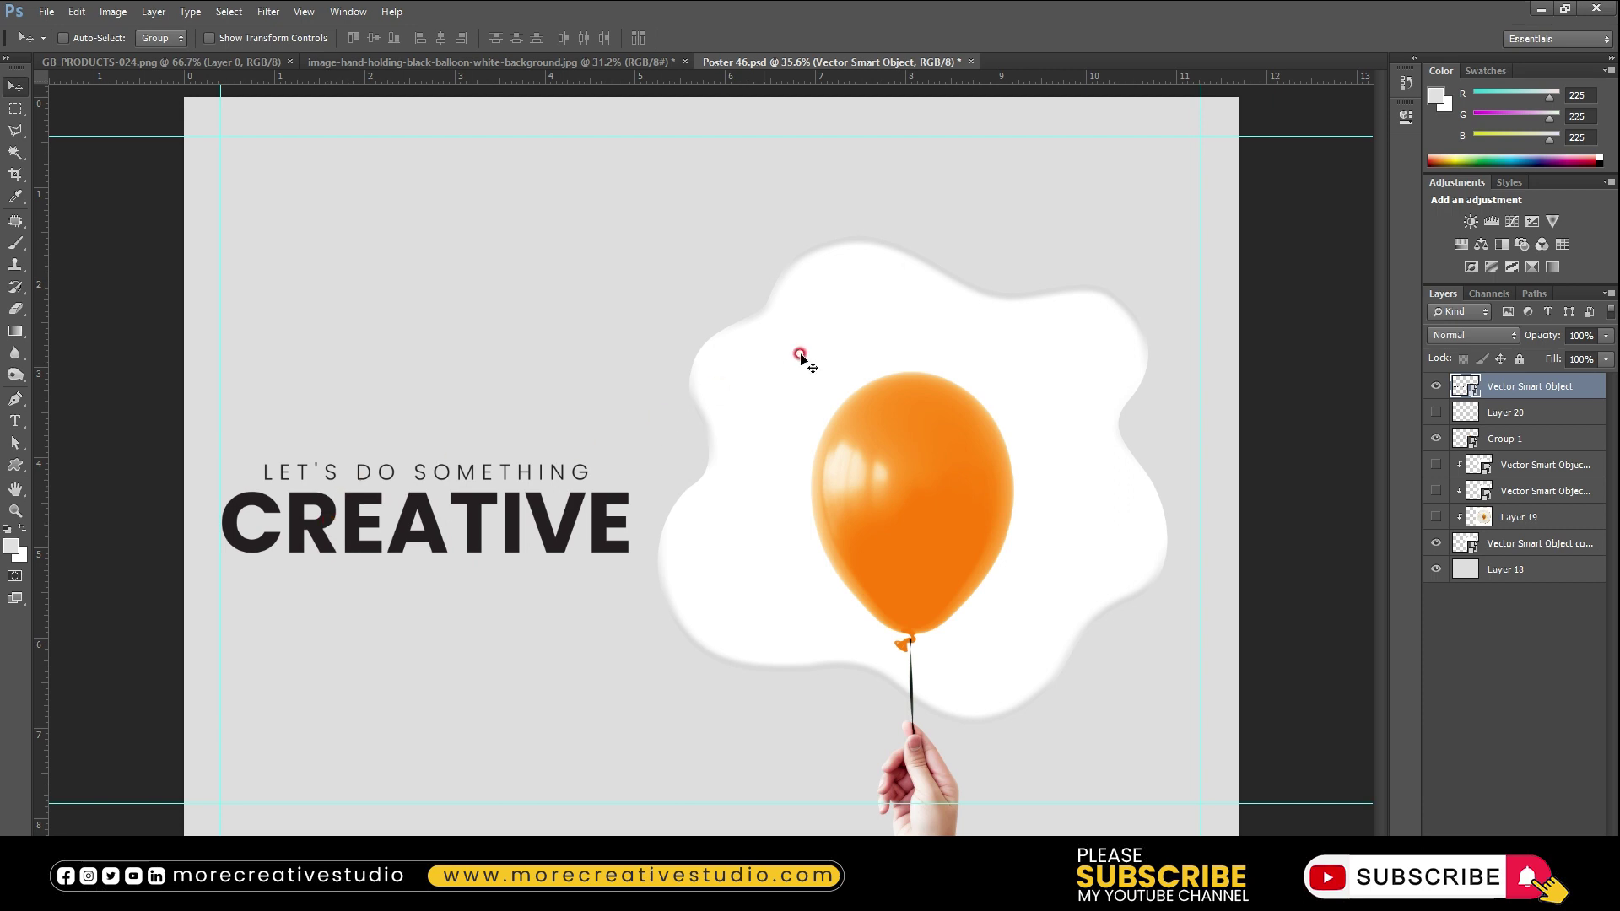
Select Layer 20 with the balloon and egg layers and shift them right
left_click(1508, 410)
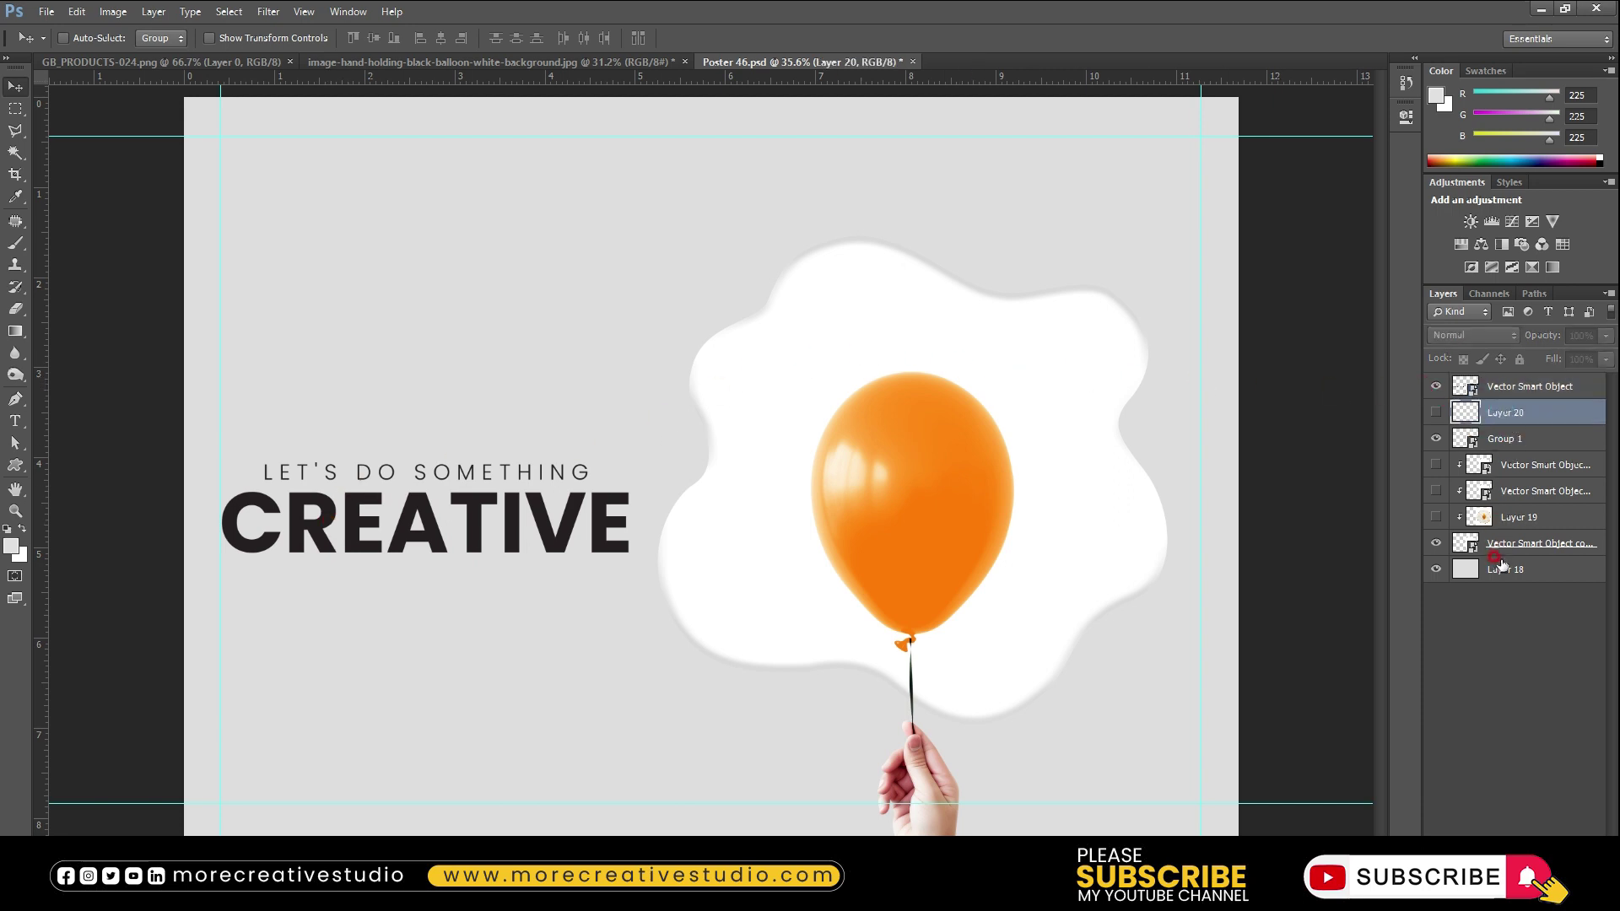
left_click(1516, 545, "shift")
left_click_drag(920, 471, 953, 469)
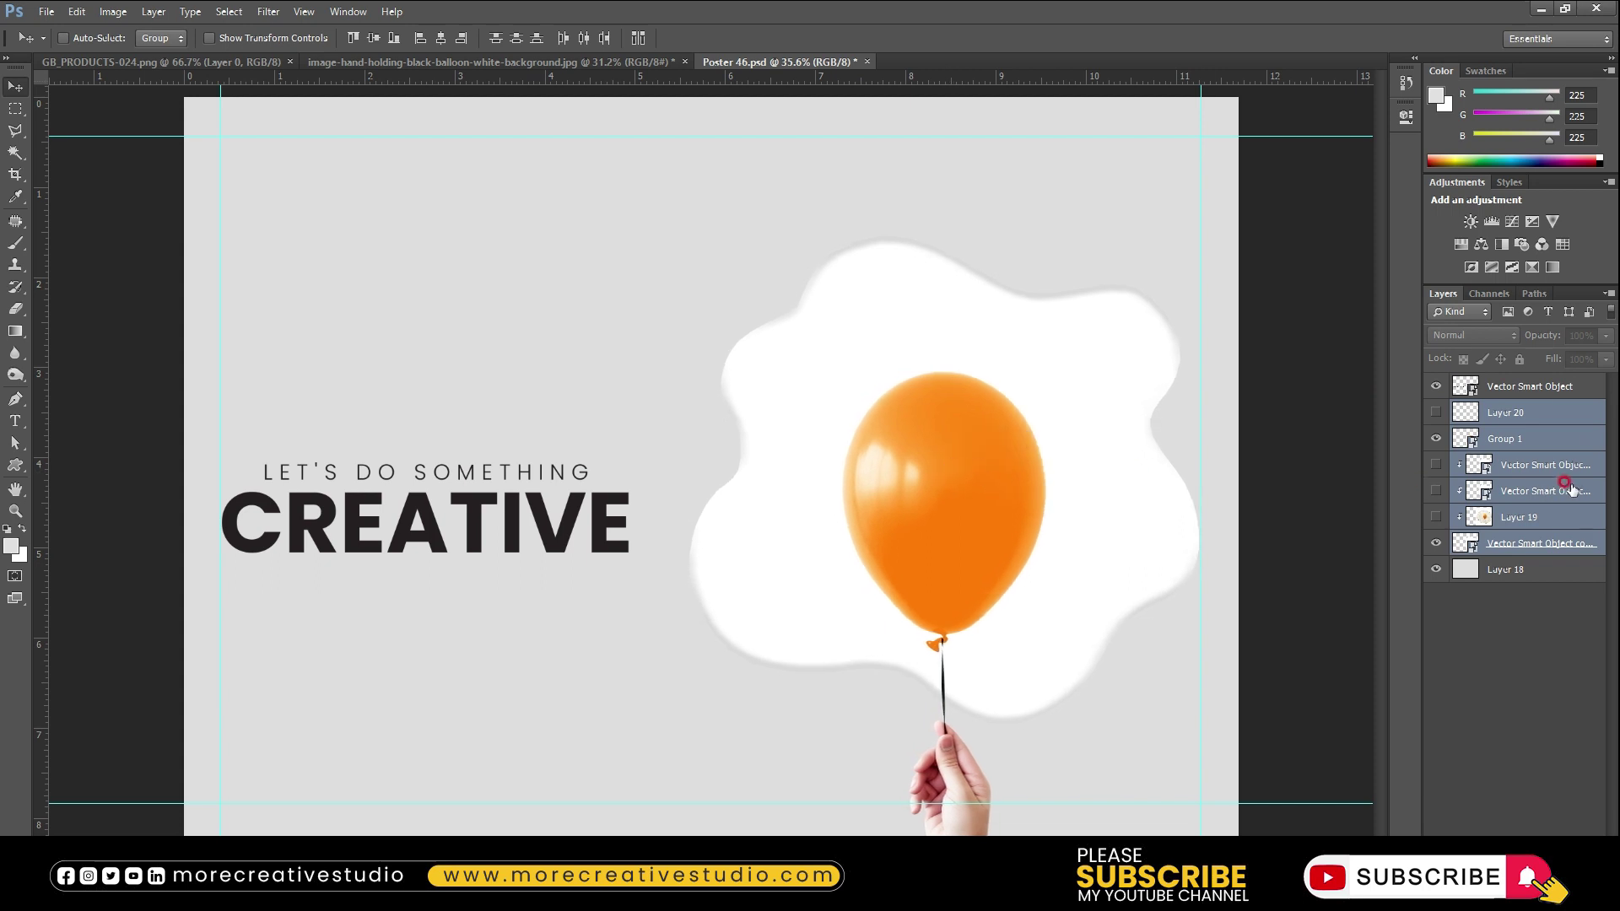
Turn on the Layer 19 egg texture and the Layer 20 balloon halo, checking Layer 19's blending
left_click(1435, 516)
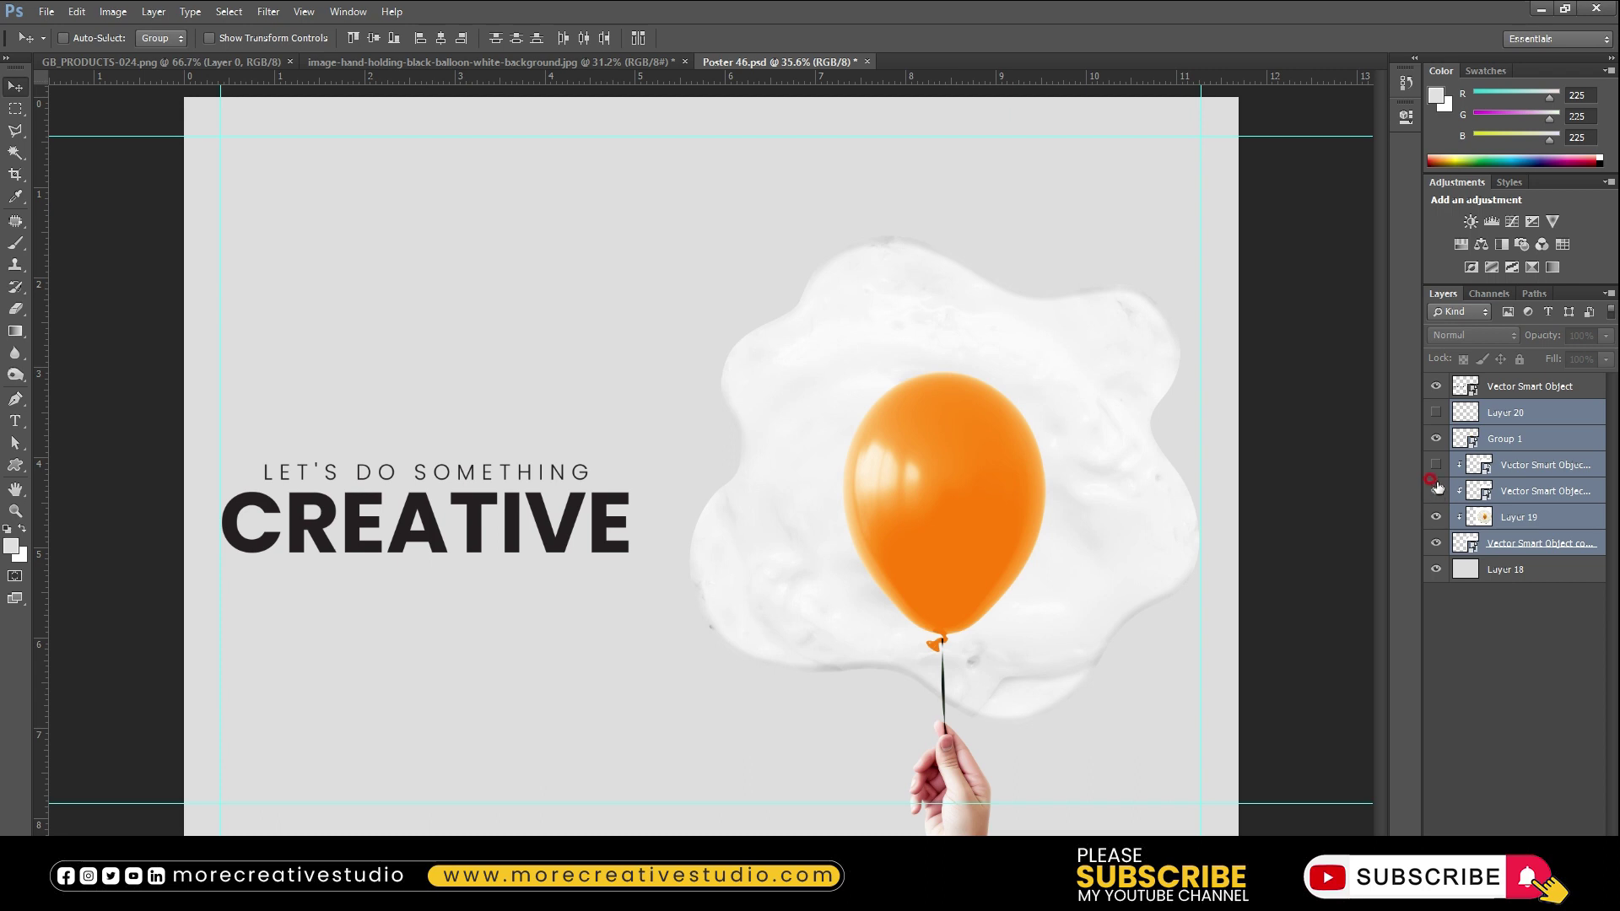
left_click(1435, 413)
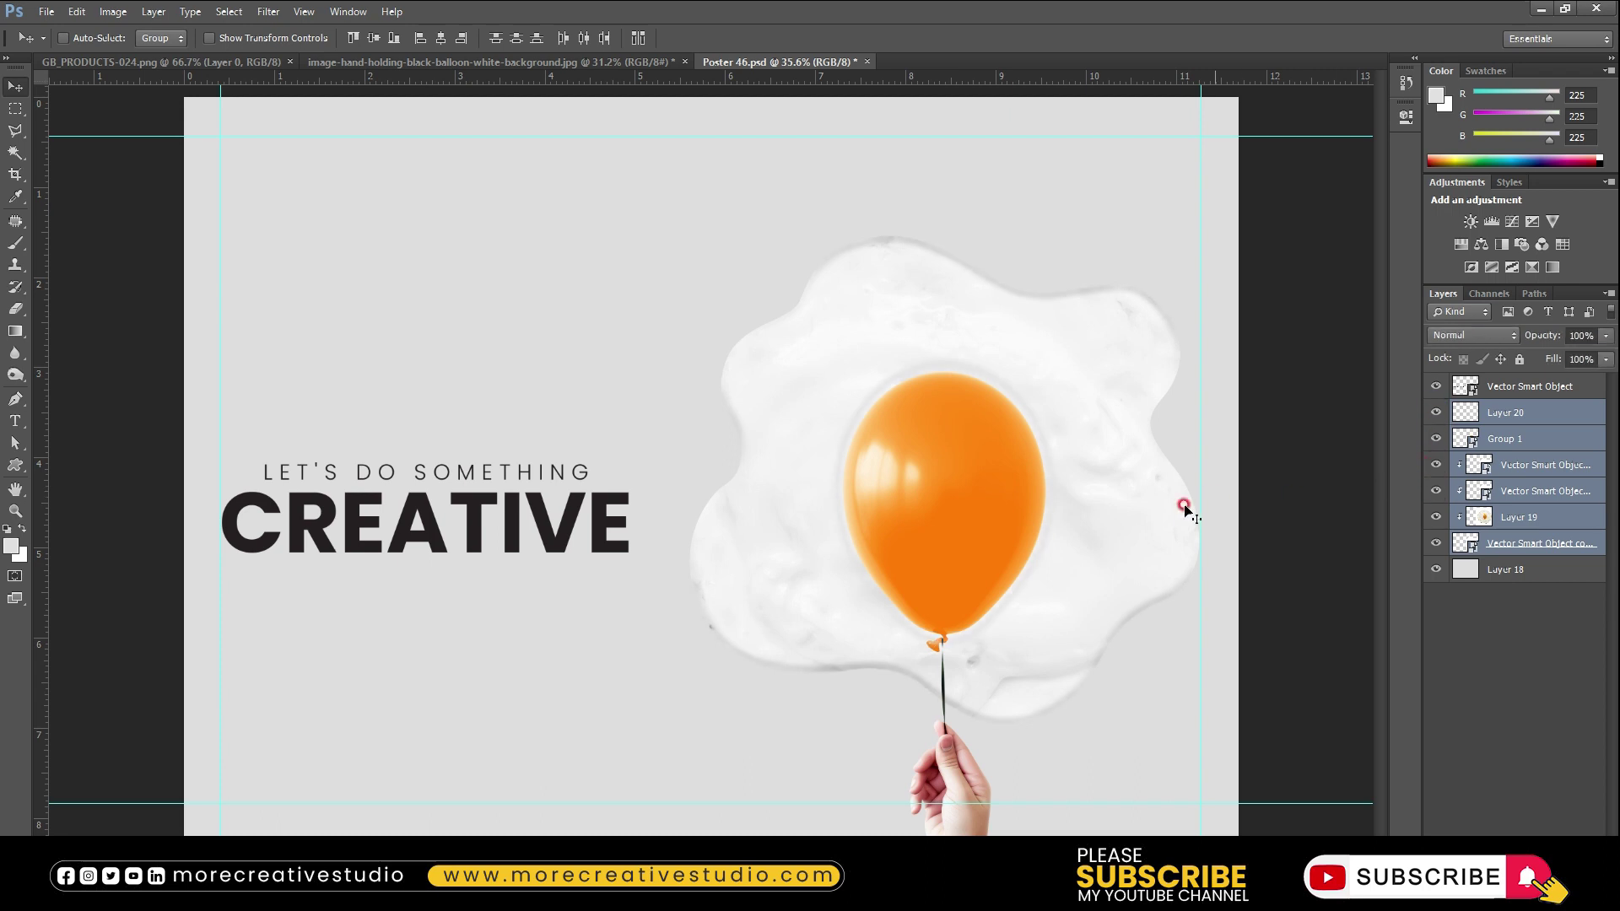
left_click(1113, 351, "ctrl")
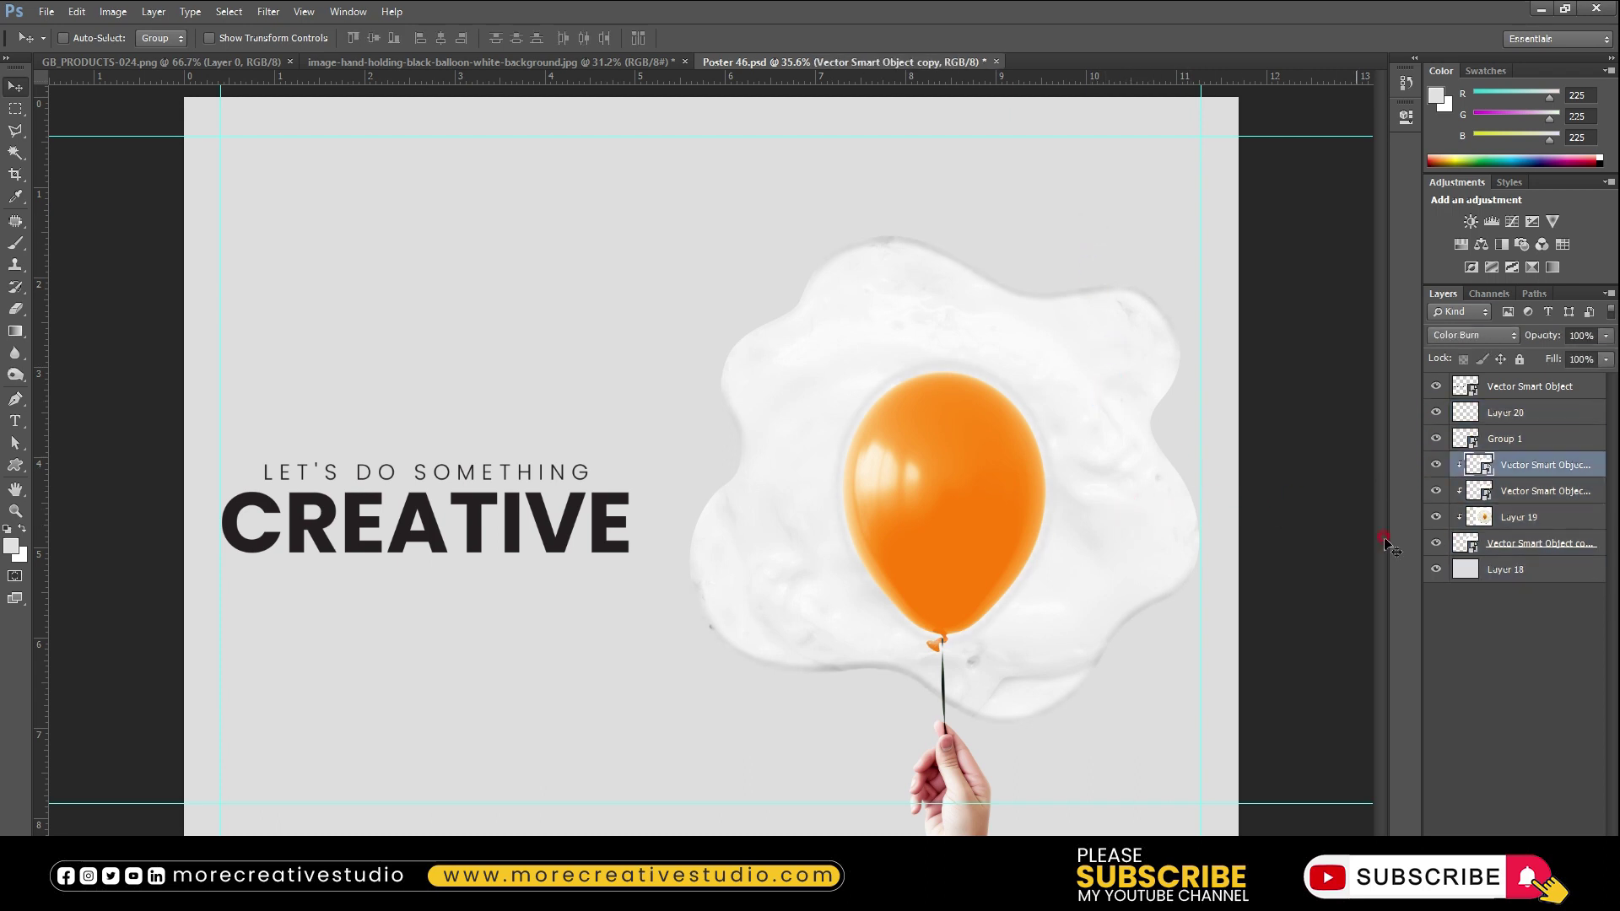
left_click(1516, 516)
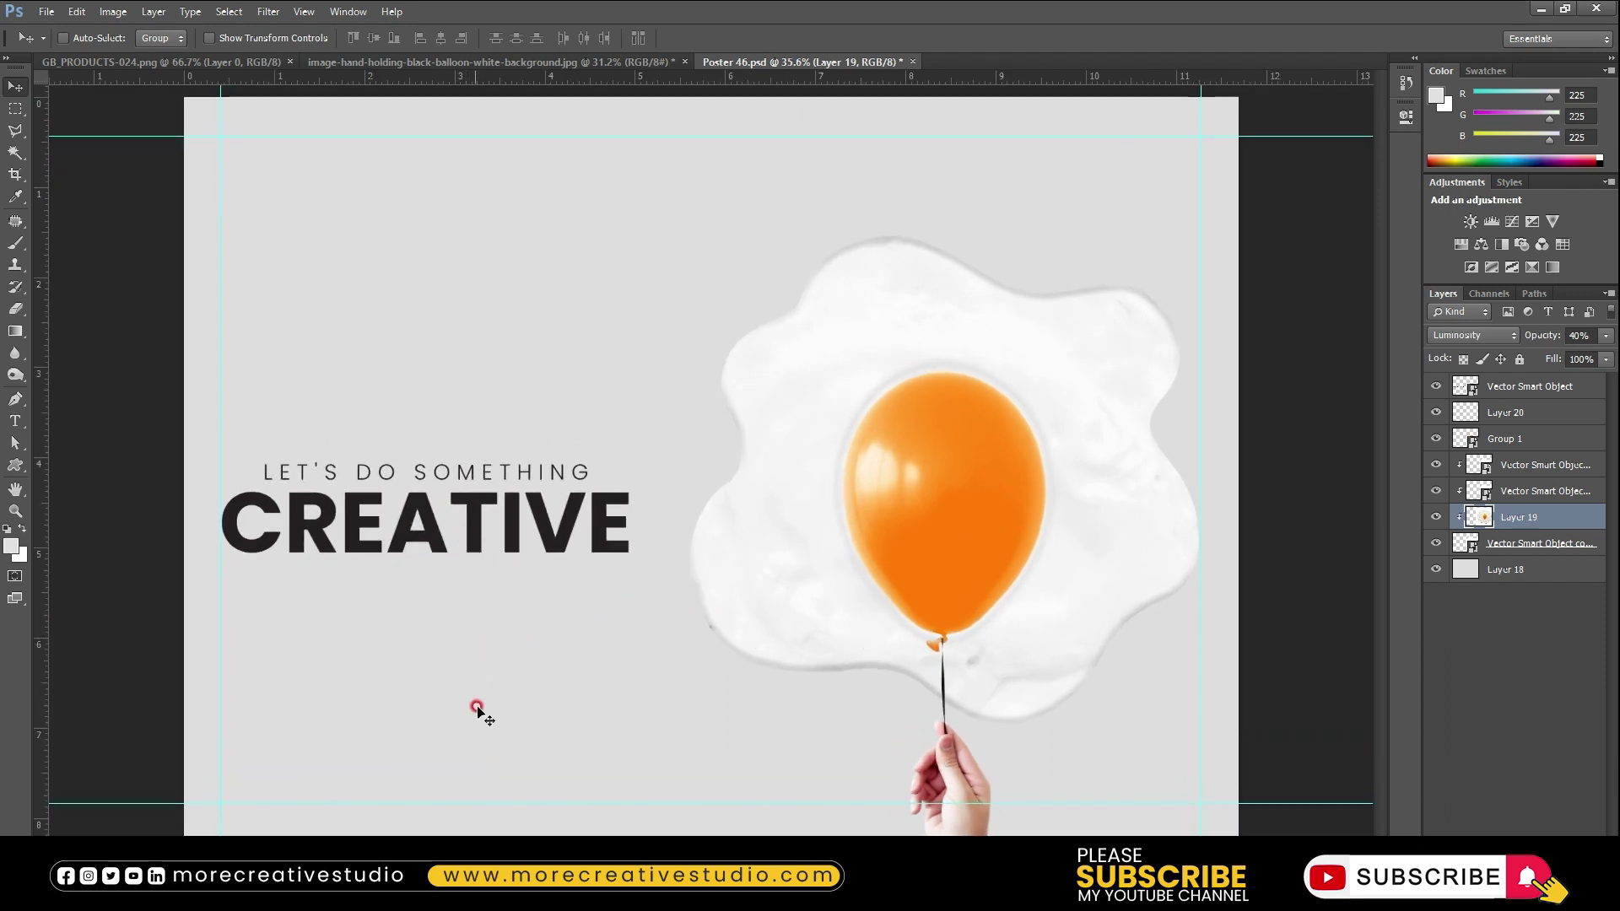
Nudge the headline text layer up slightly and preview the poster full screen
left_click(431, 540, "ctrl")
key("shift+Up")
key("shift+Up")
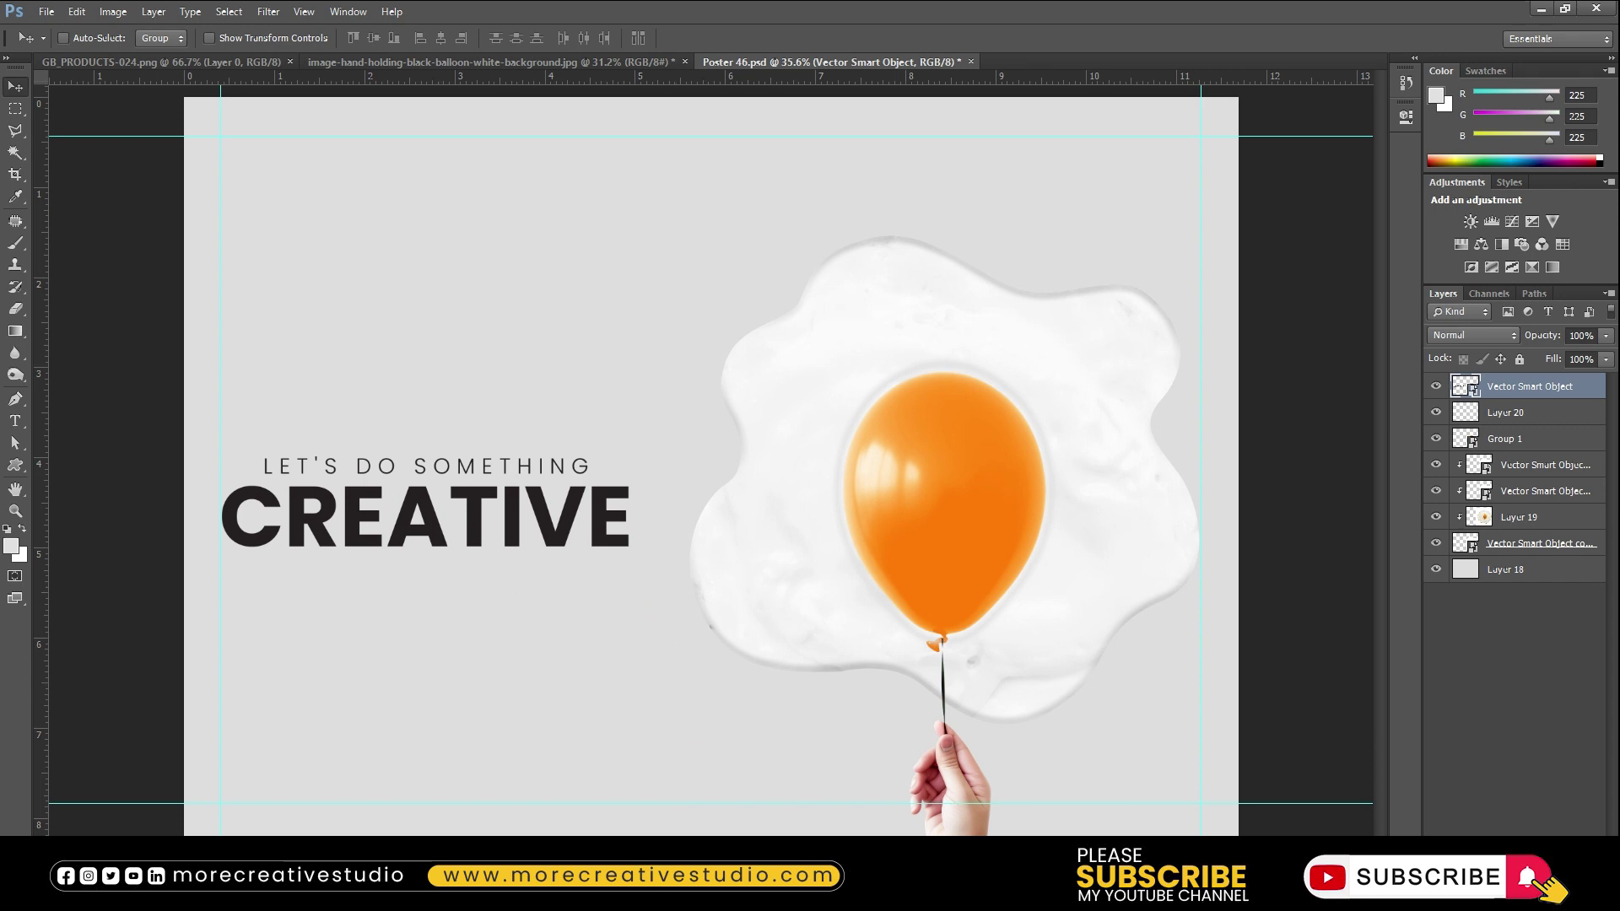
key("f")
key("f")
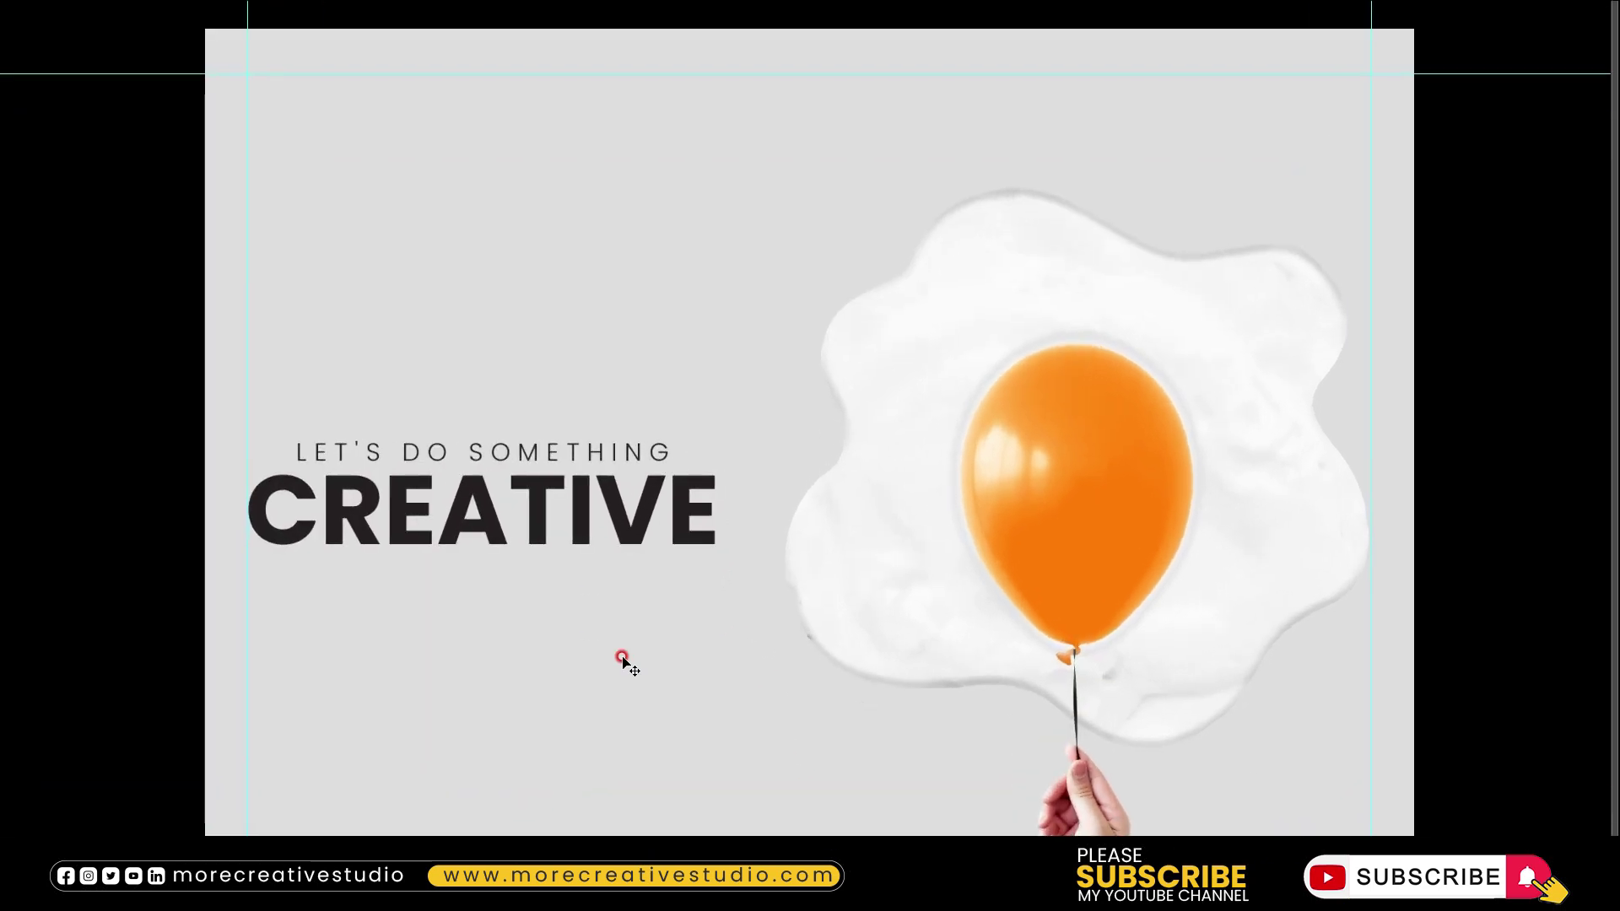
Hide the guides with Ctrl+H to leave a clean full-screen view of the poster
key("ctrl+h")
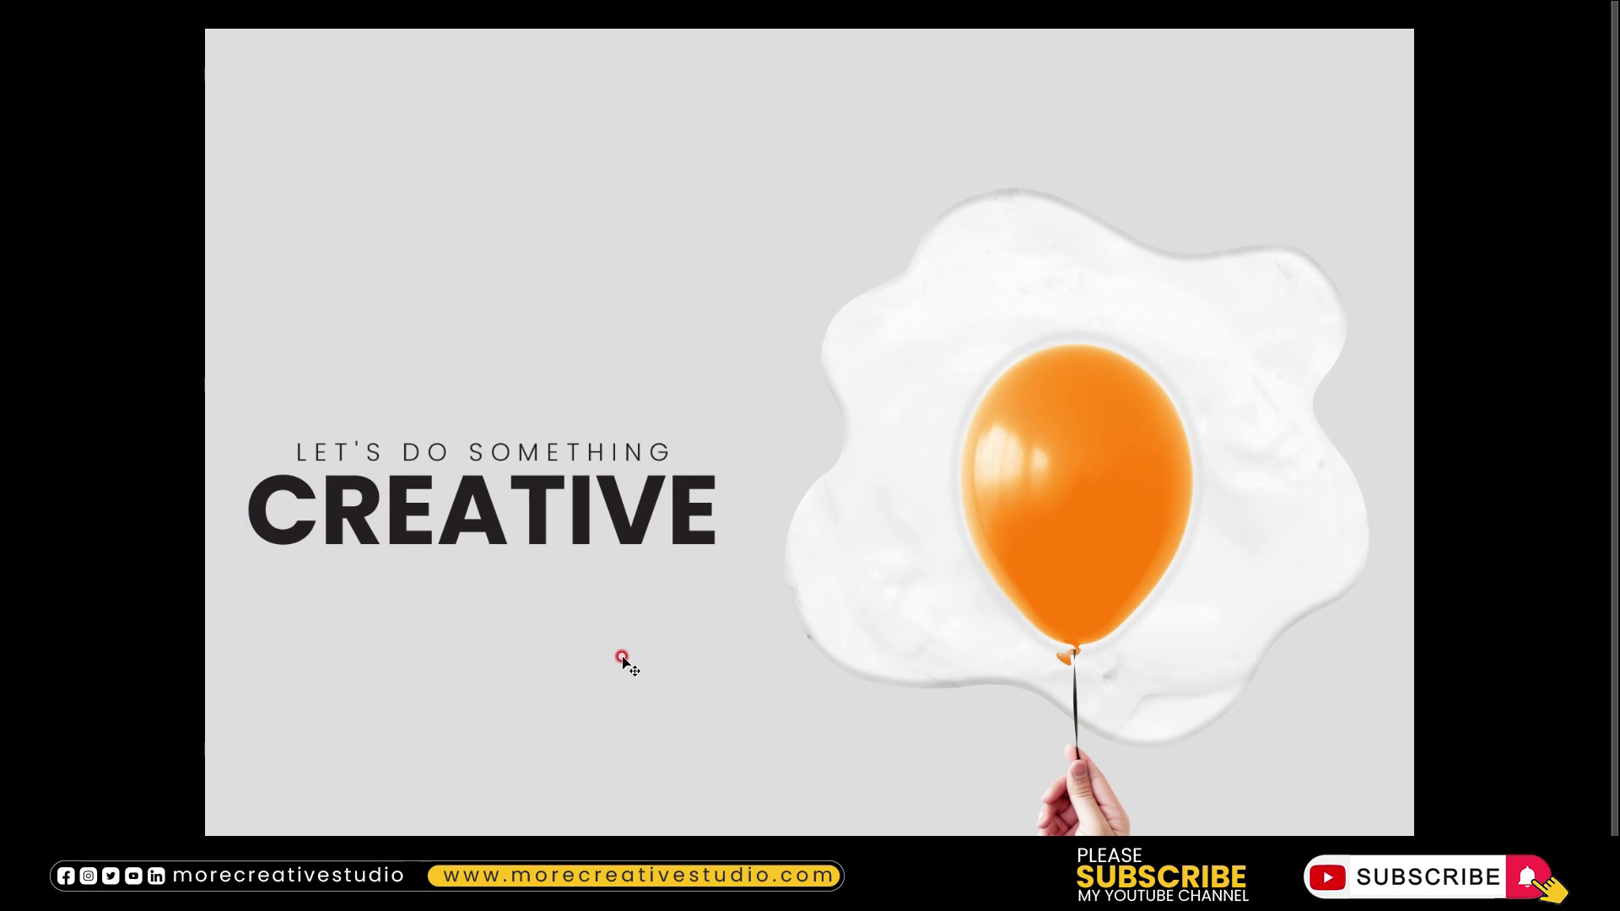